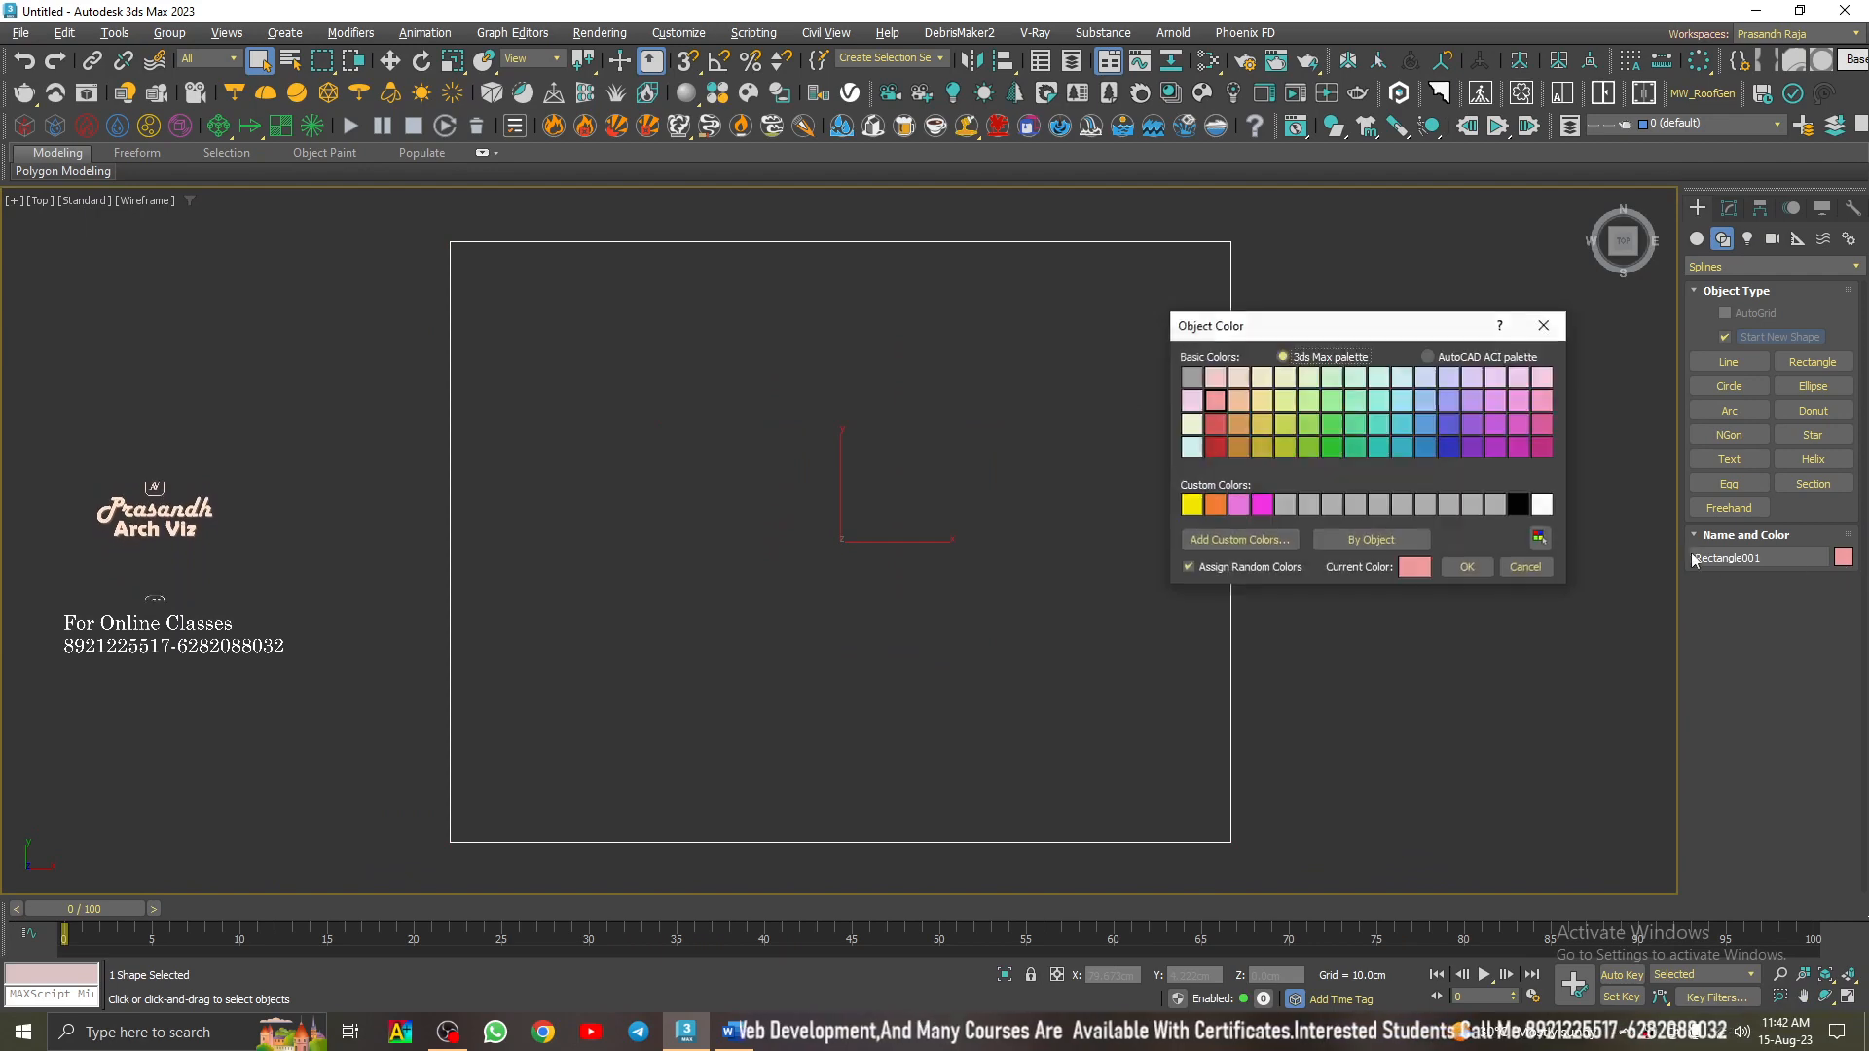
# - Set the rectangle's object colour to white and deselect it
pyautogui.click(1539, 503)
pyautogui.click(1487, 565)
pyautogui.click(1381, 482)
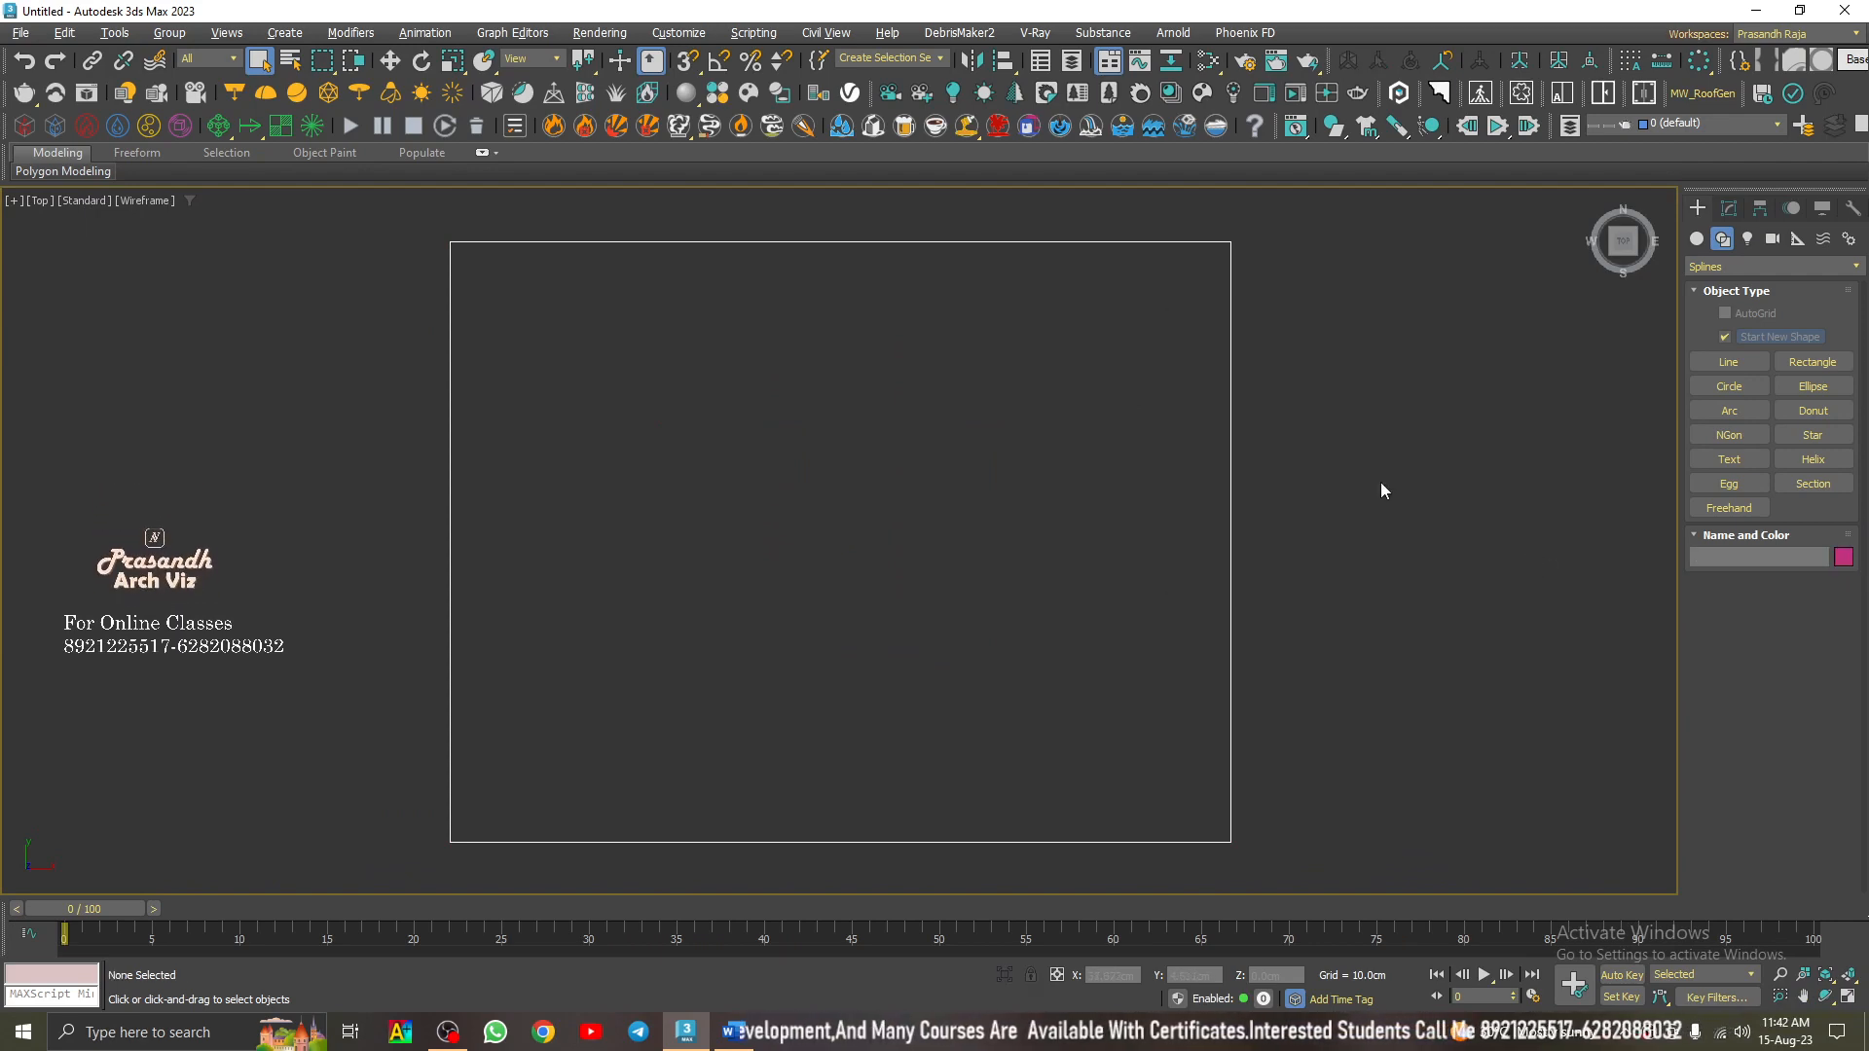
# - Switch to the Perspective view and convert the rectangle to an editable spline
pyautogui.press('p')
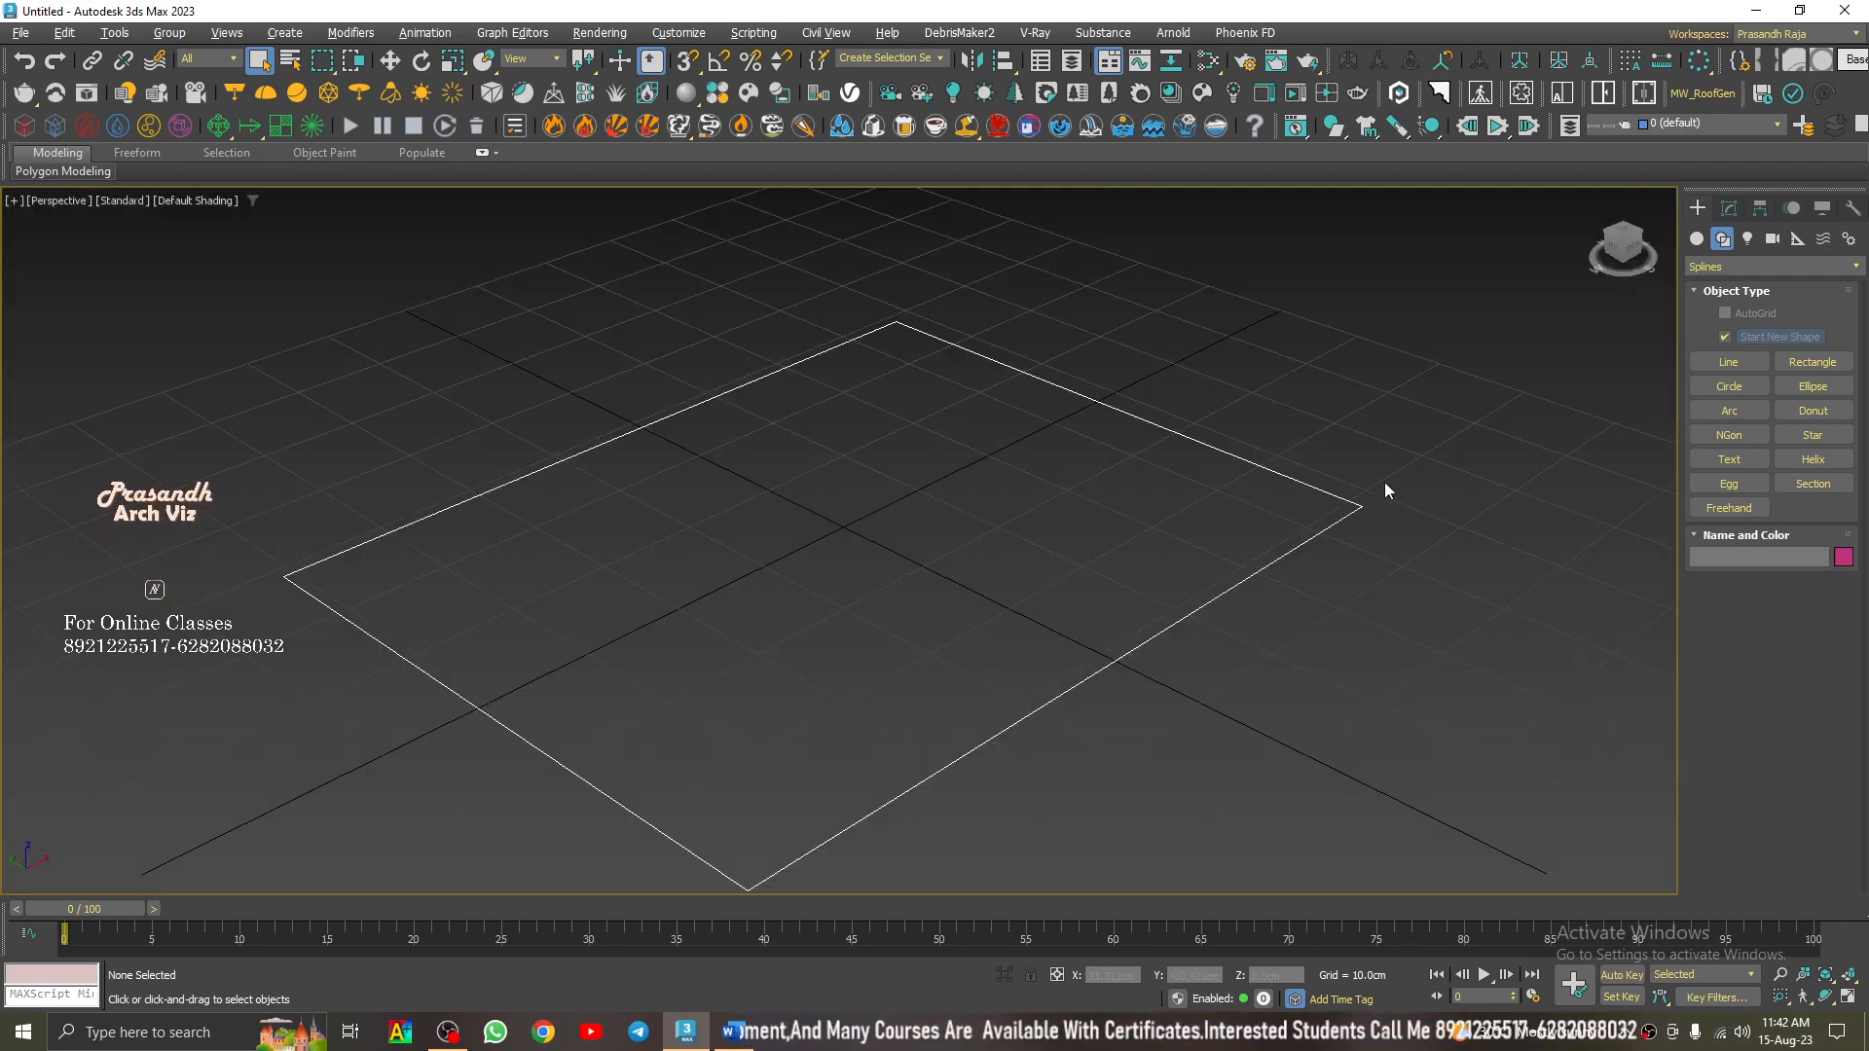
pyautogui.scroll(-5, 1139, 282)
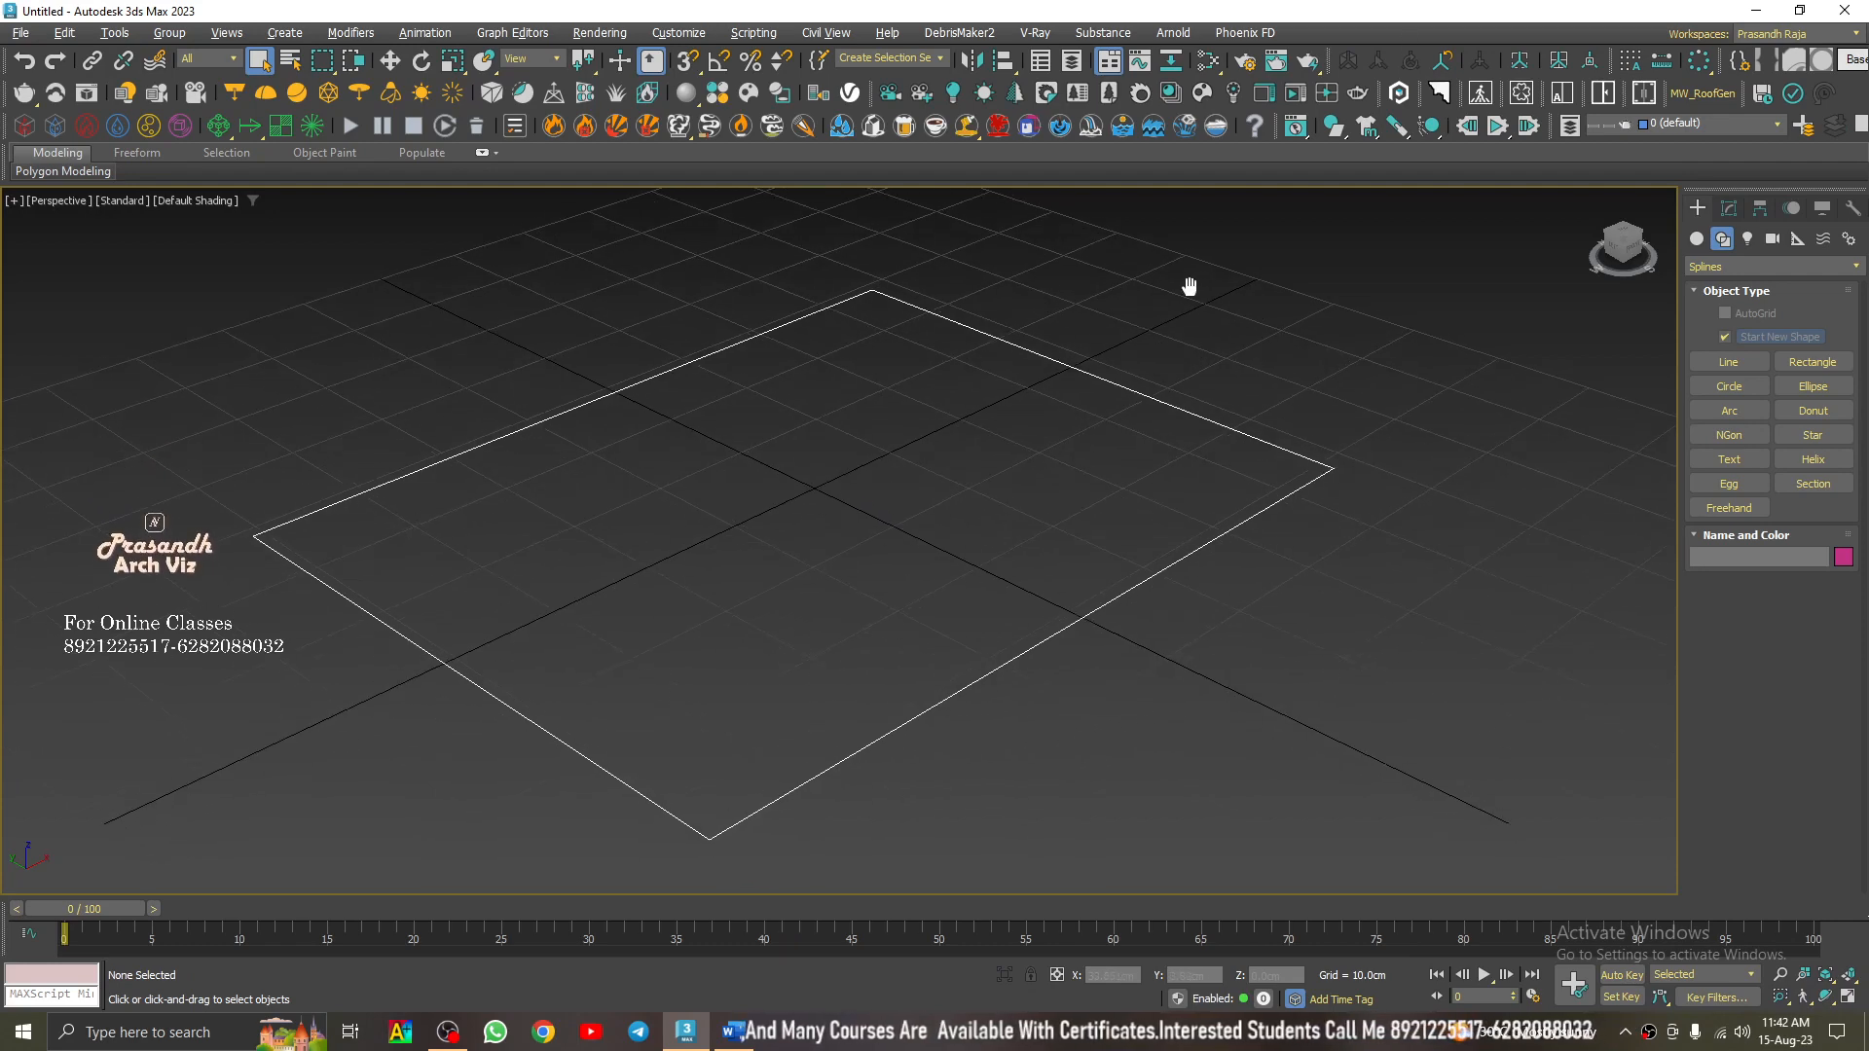
pyautogui.click(1054, 398)
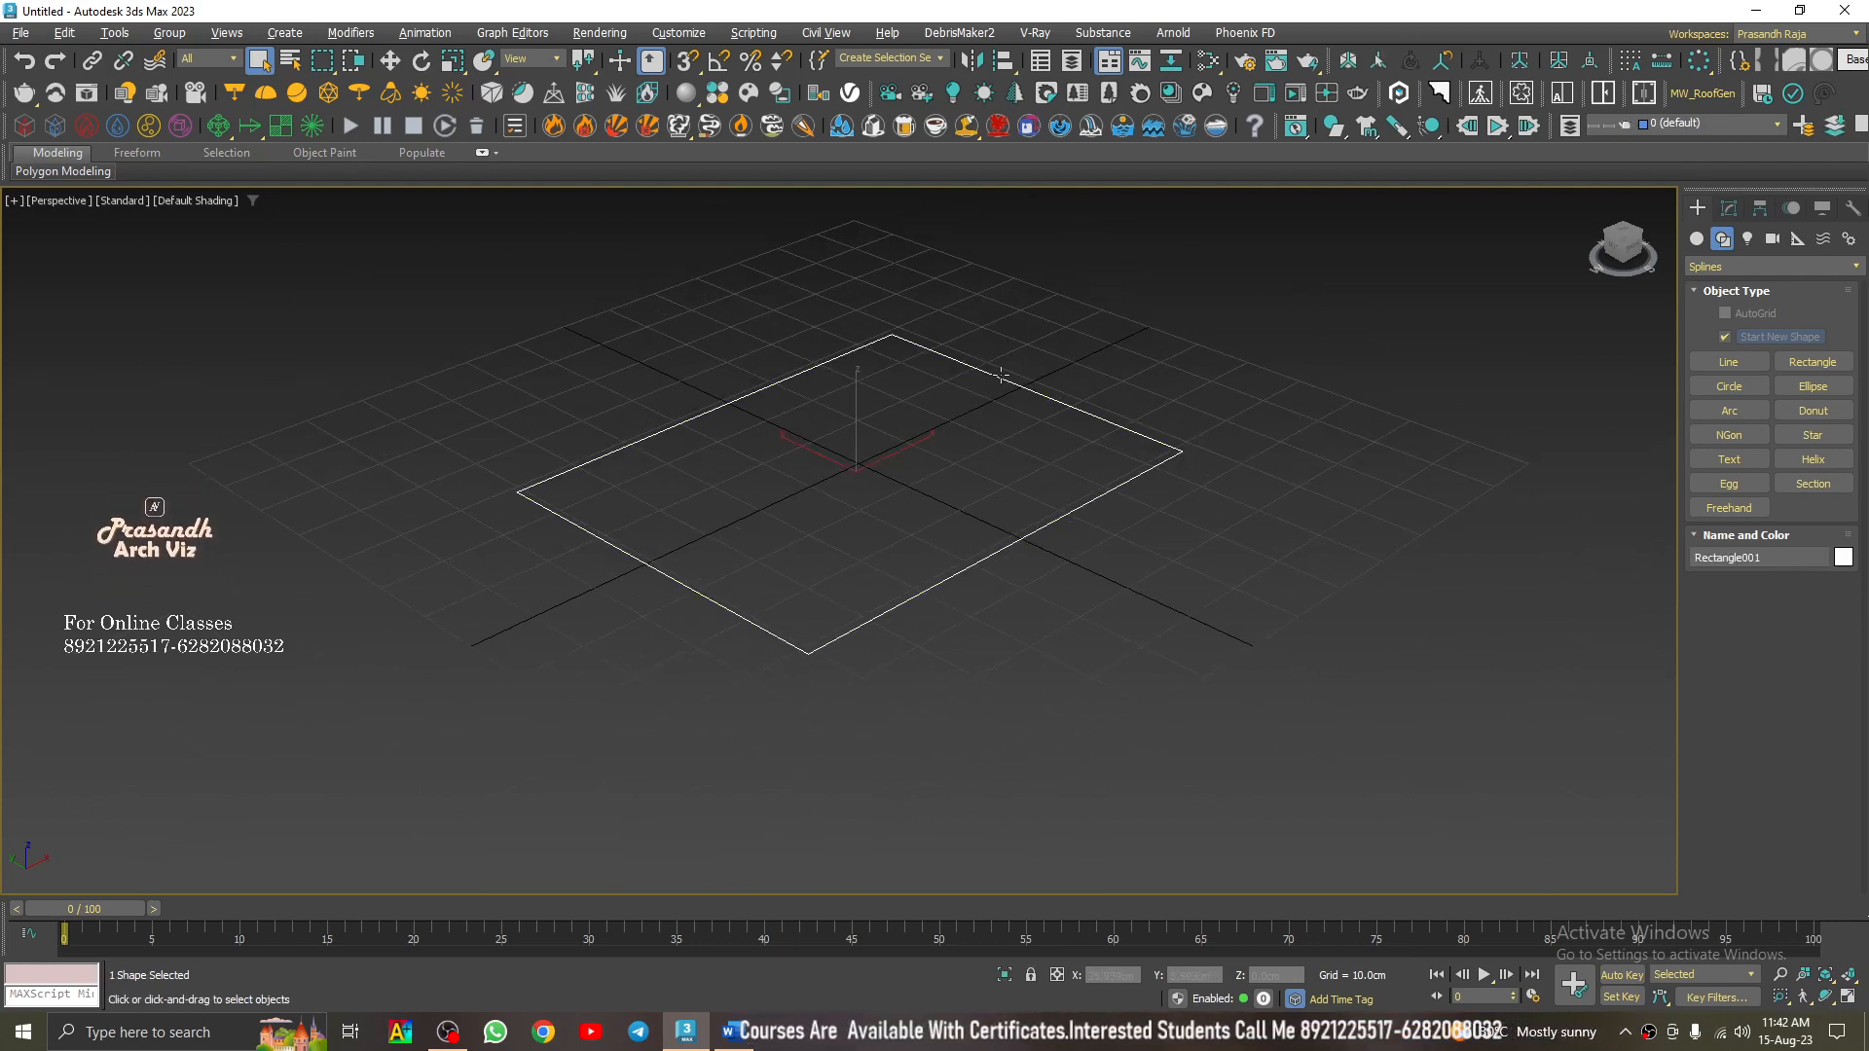
pyautogui.rightClick(1003, 425)
pyautogui.moveTo(1032, 630)
pyautogui.click(1309, 635)
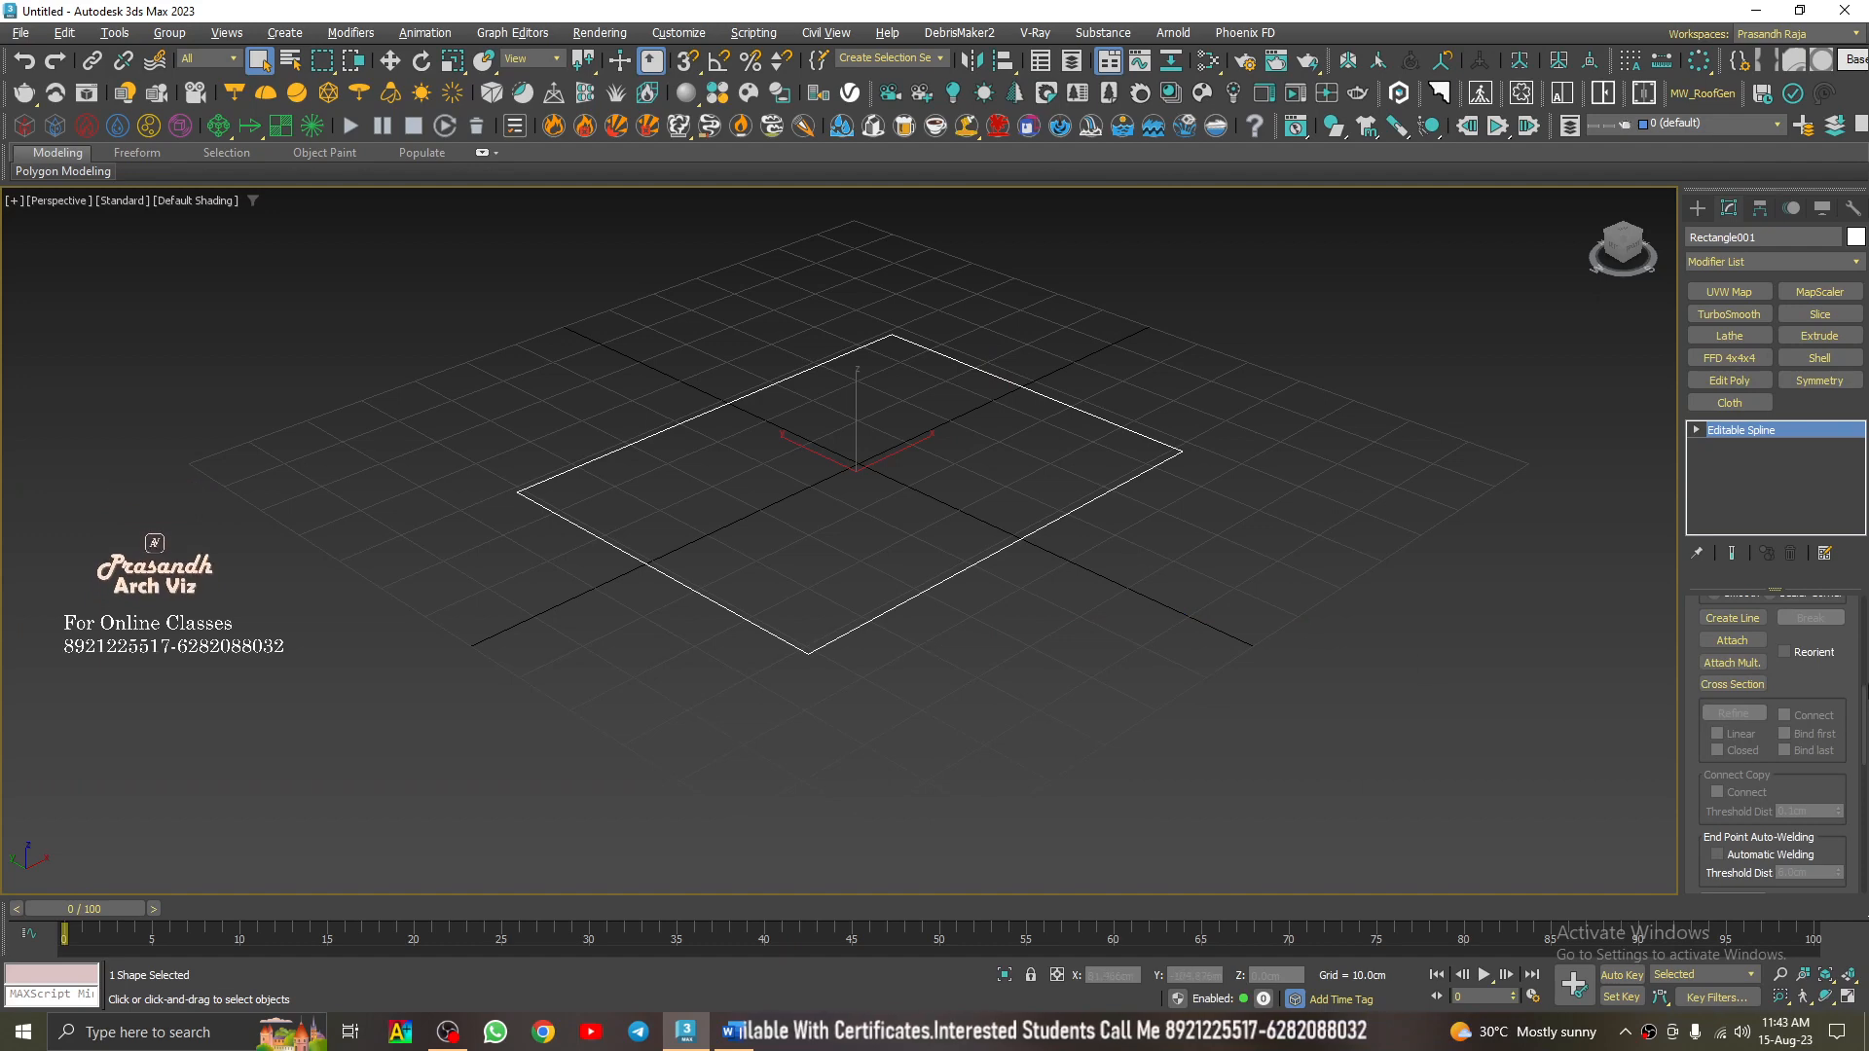
# - Look through the rectangle's Vertex, Segment and Spline sub-object levels, returning to Vertex
pyautogui.scroll(5, 1790, 581)
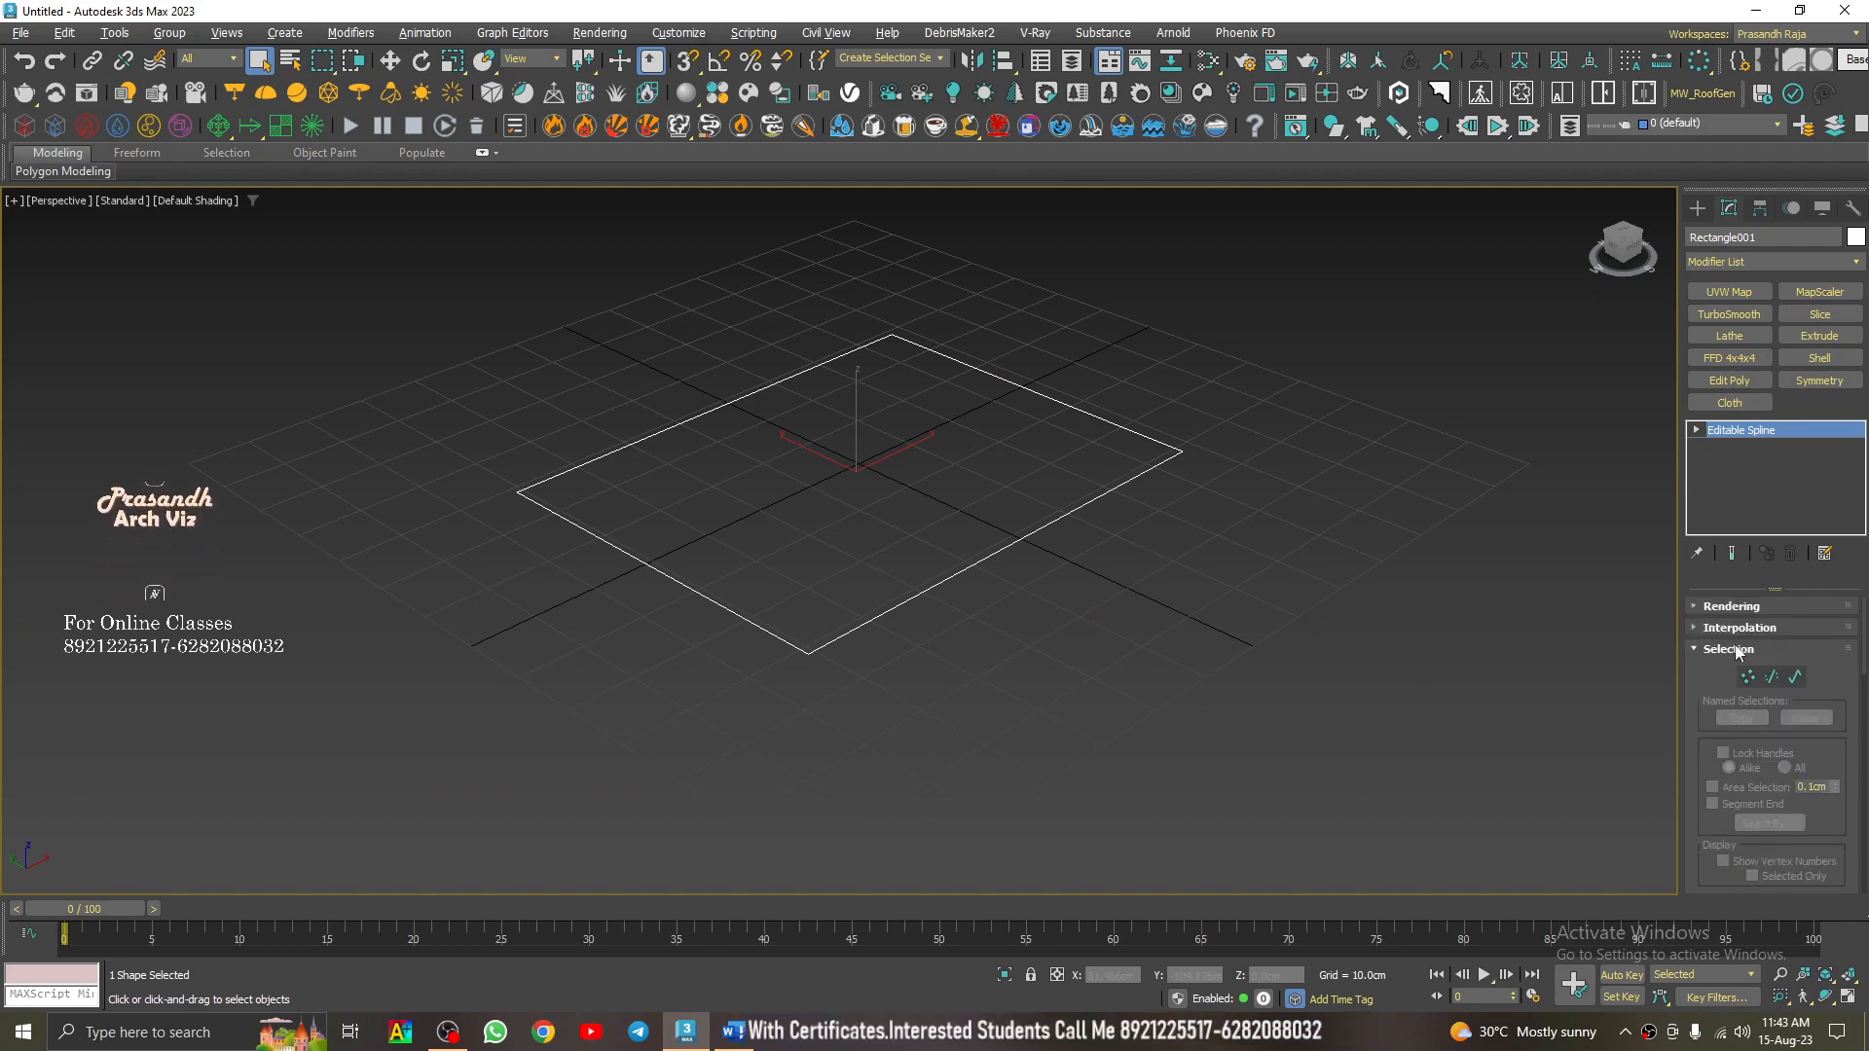
pyautogui.click(1733, 649)
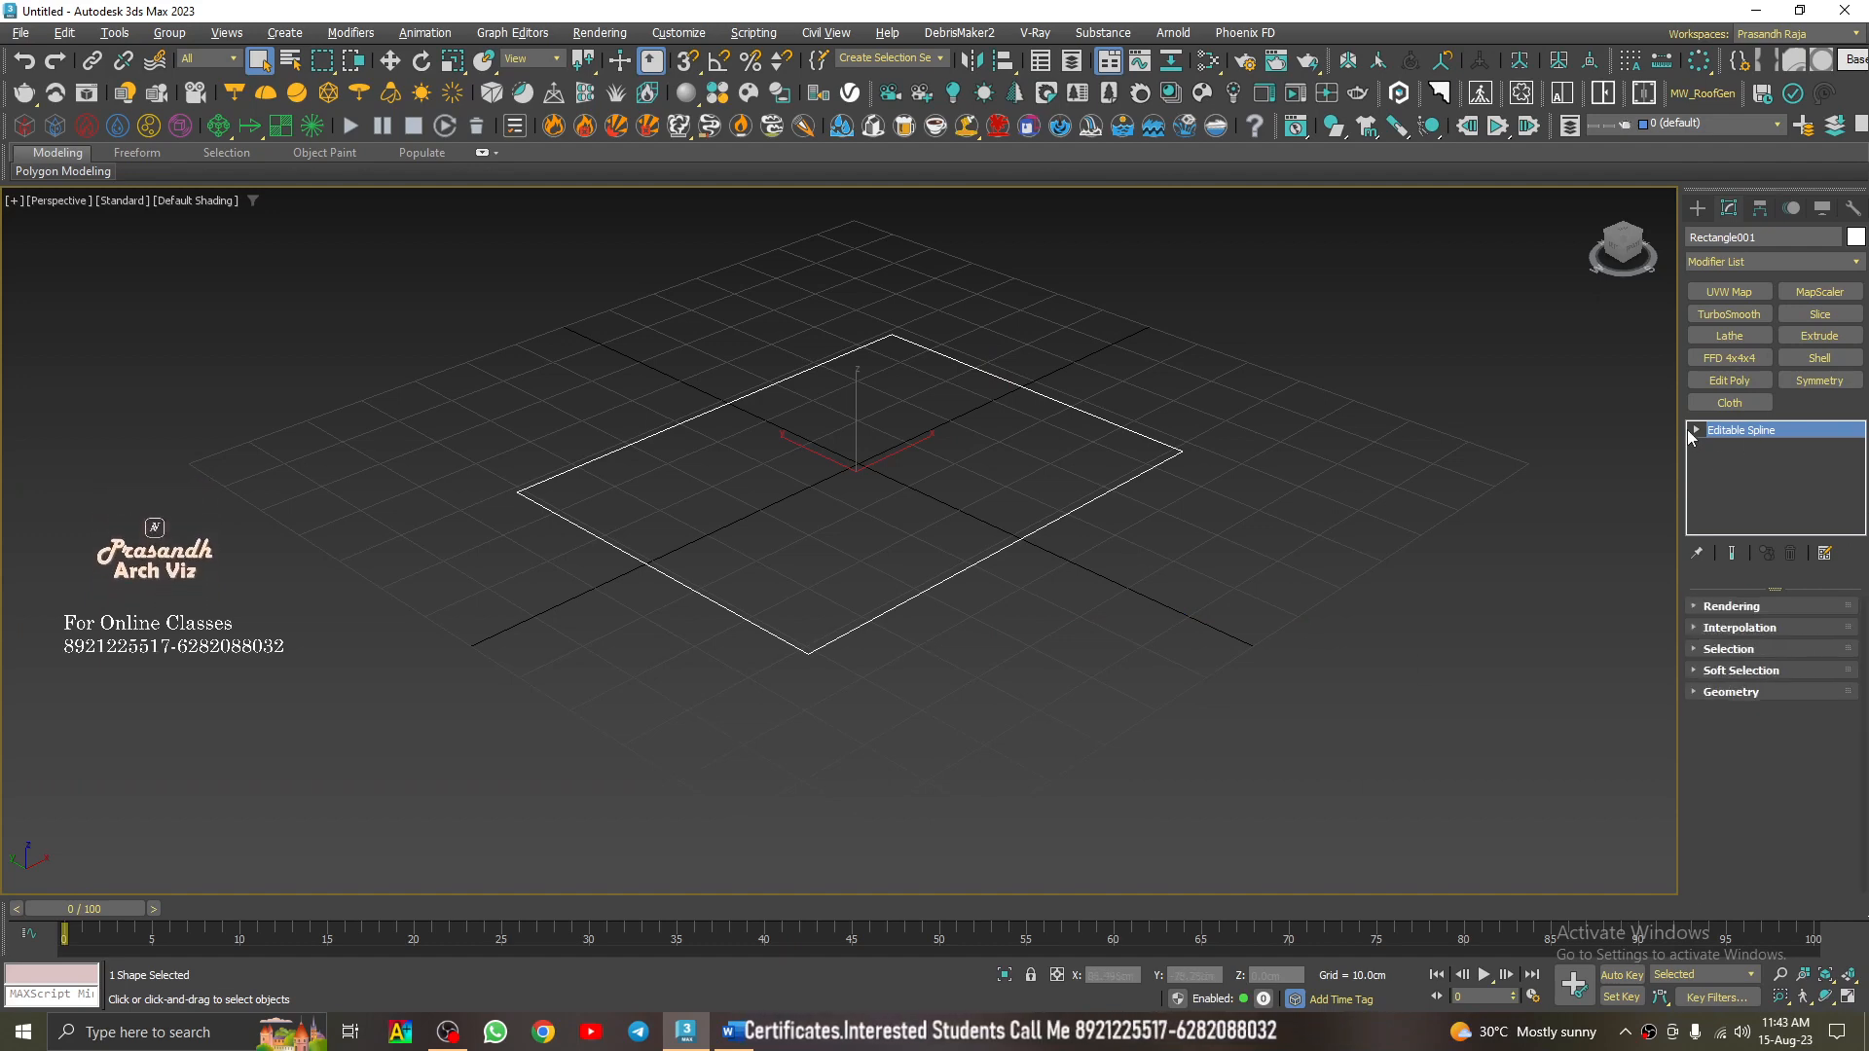
pyautogui.click(1692, 430)
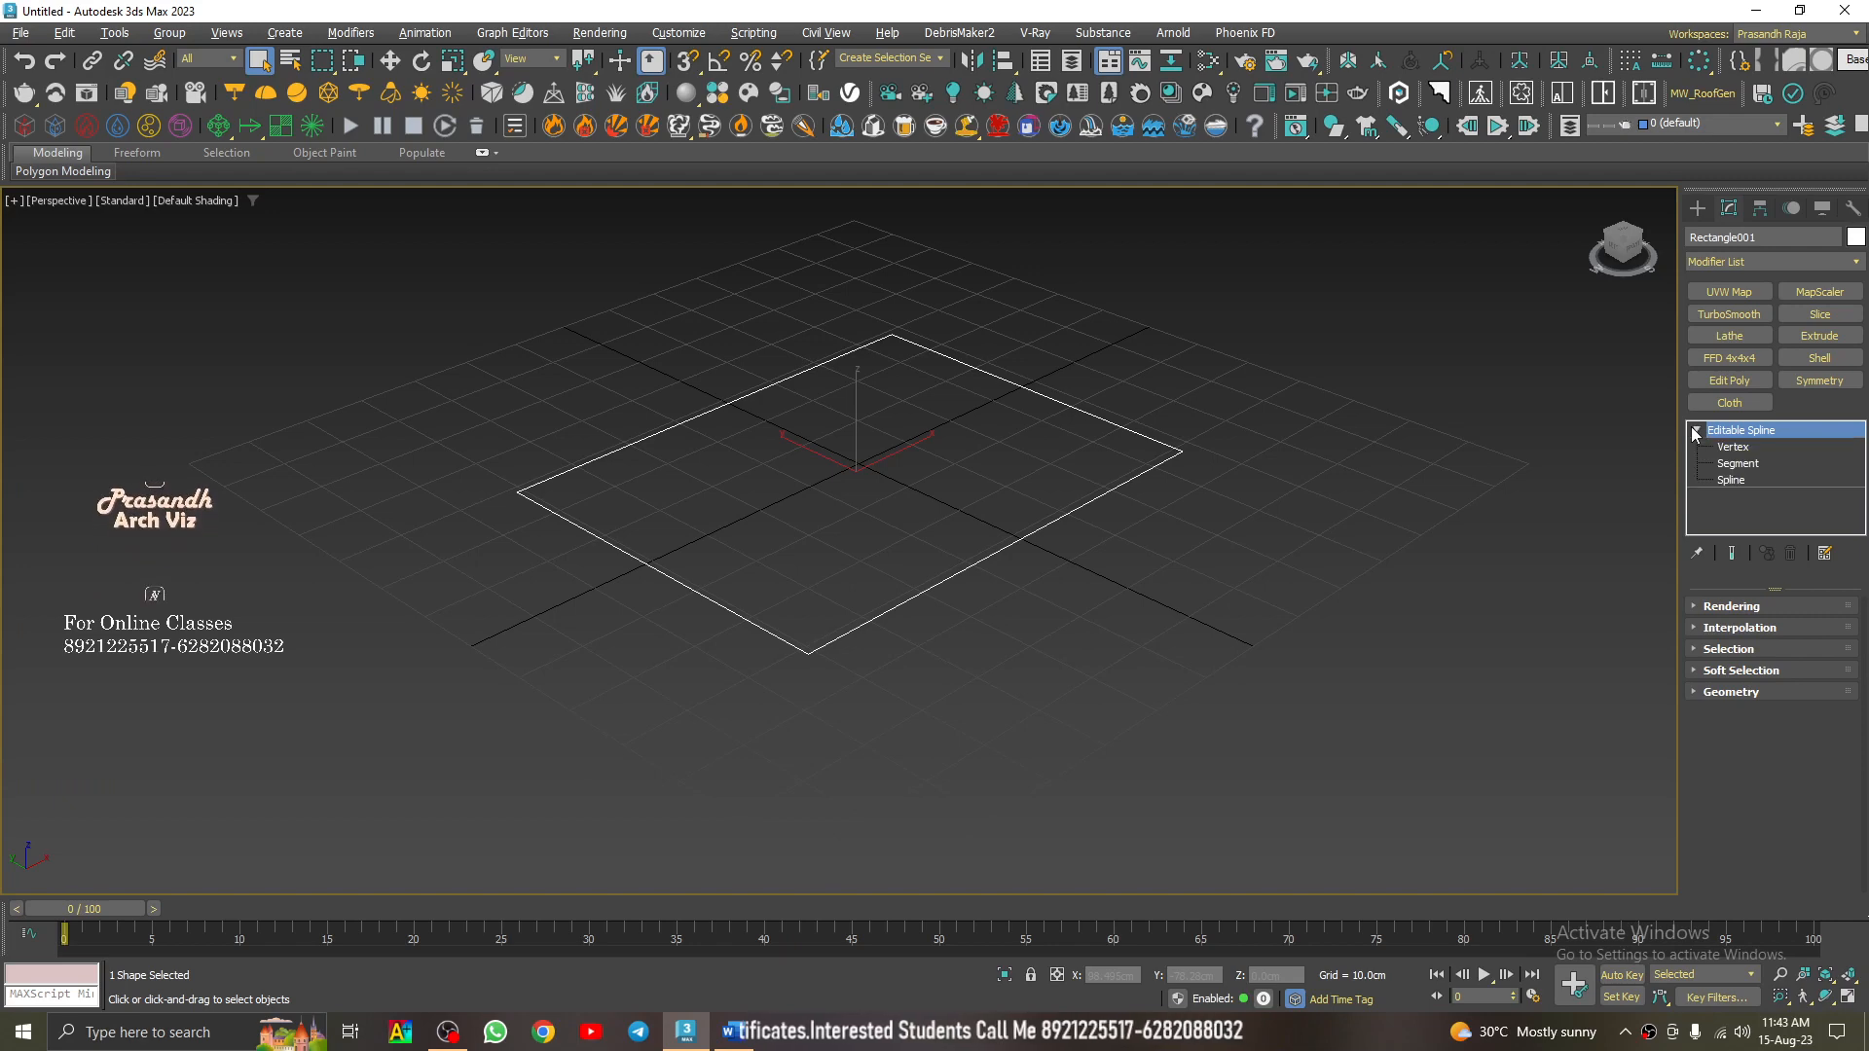
pyautogui.click(1757, 449)
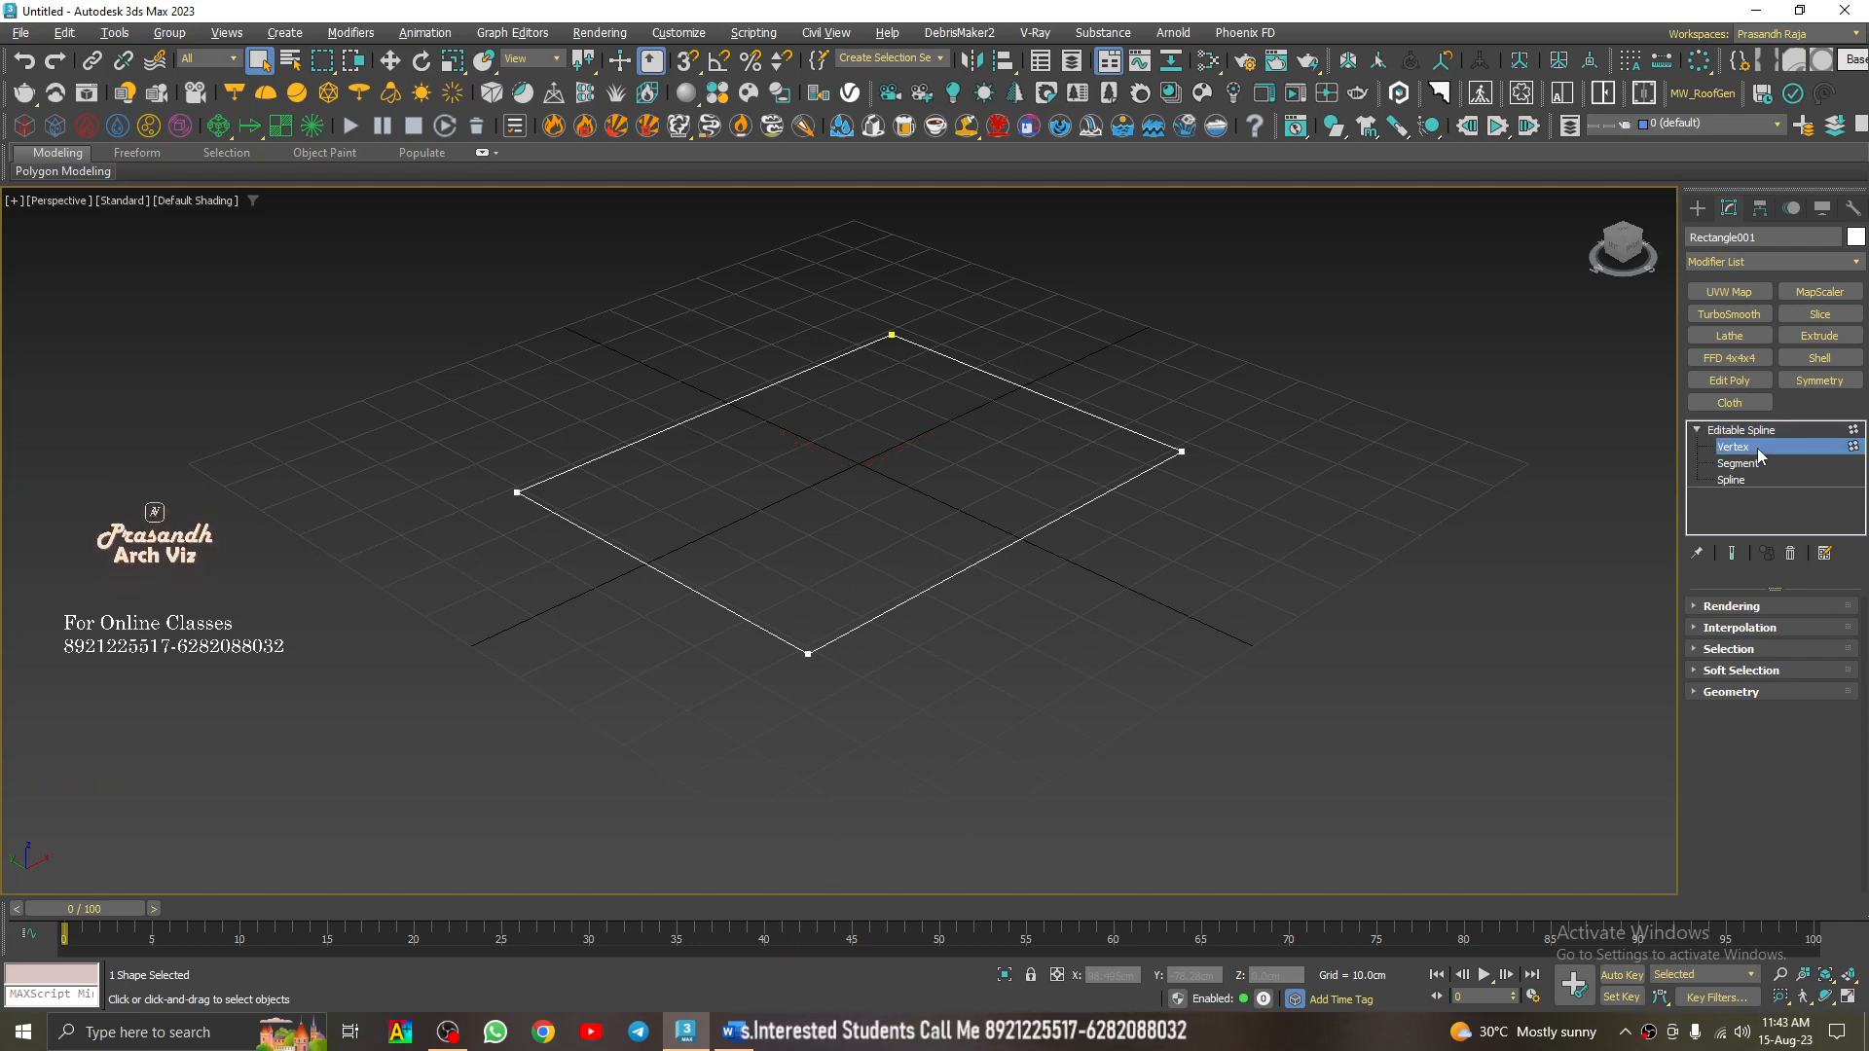
pyautogui.click(1757, 465)
pyautogui.click(1755, 481)
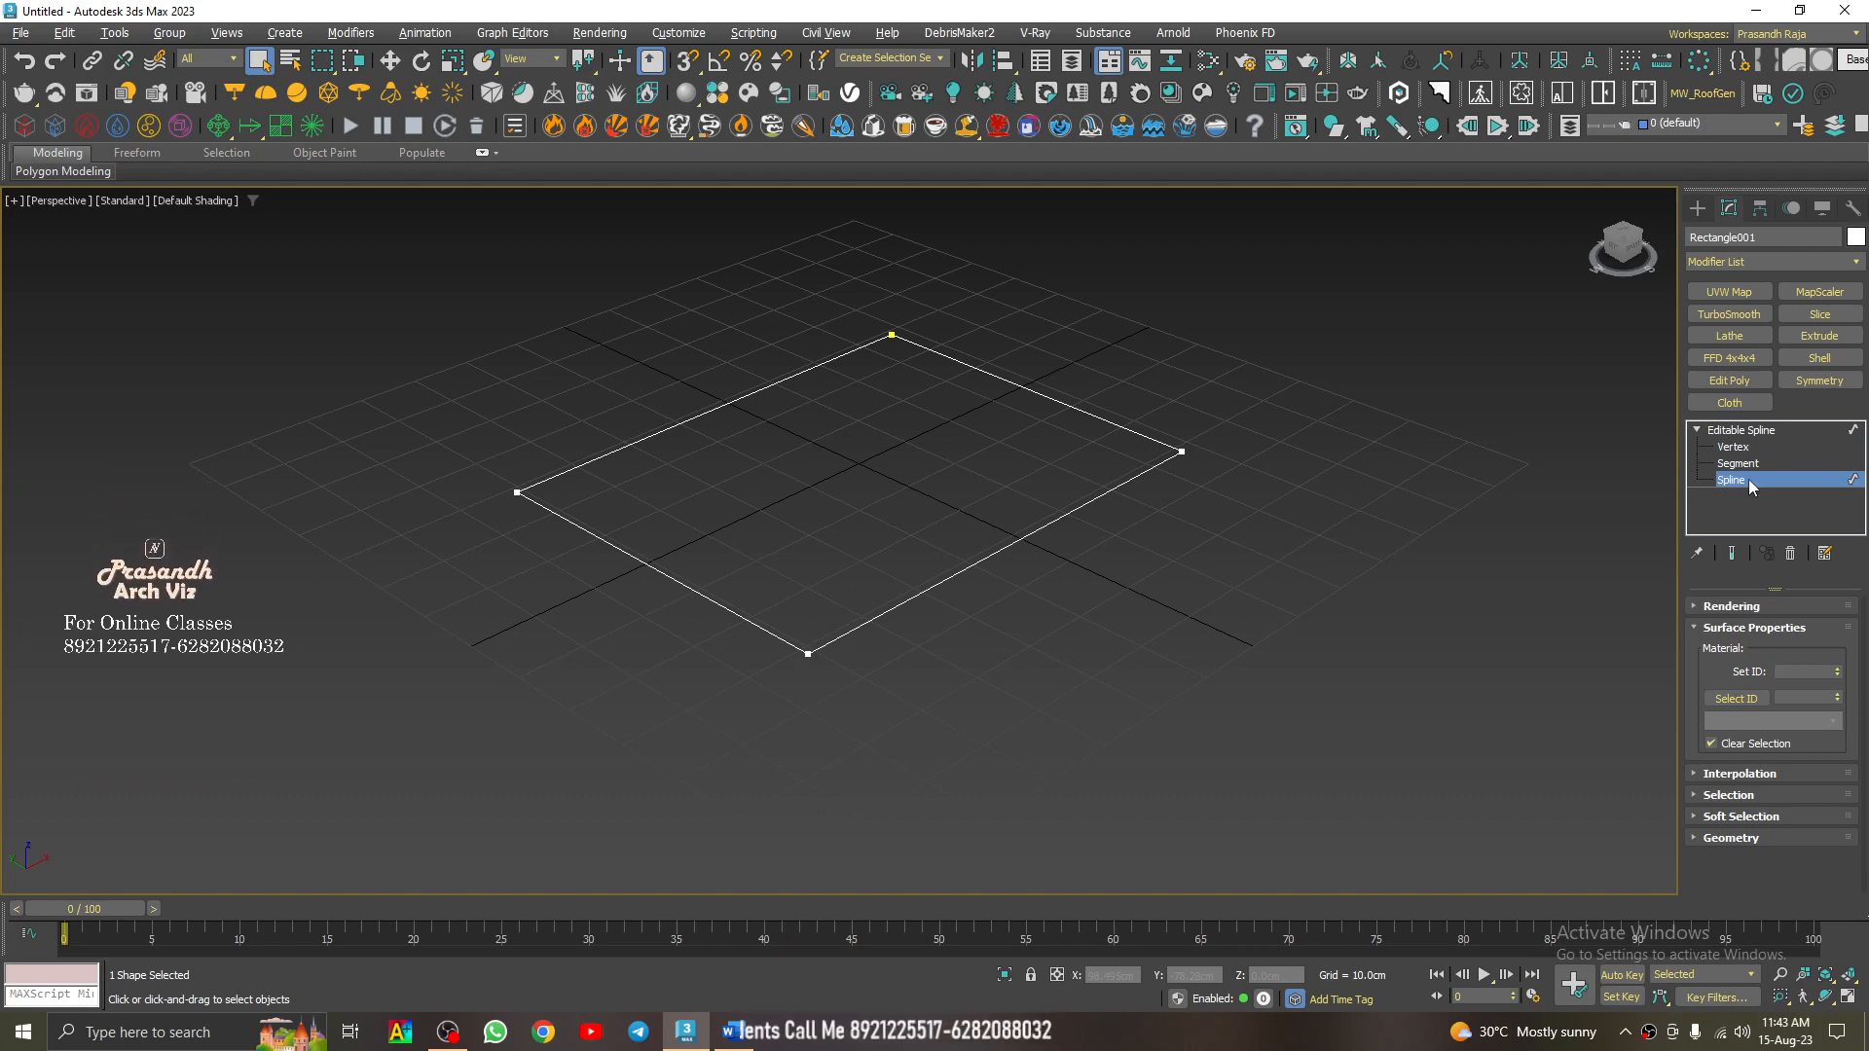
pyautogui.click(1743, 450)
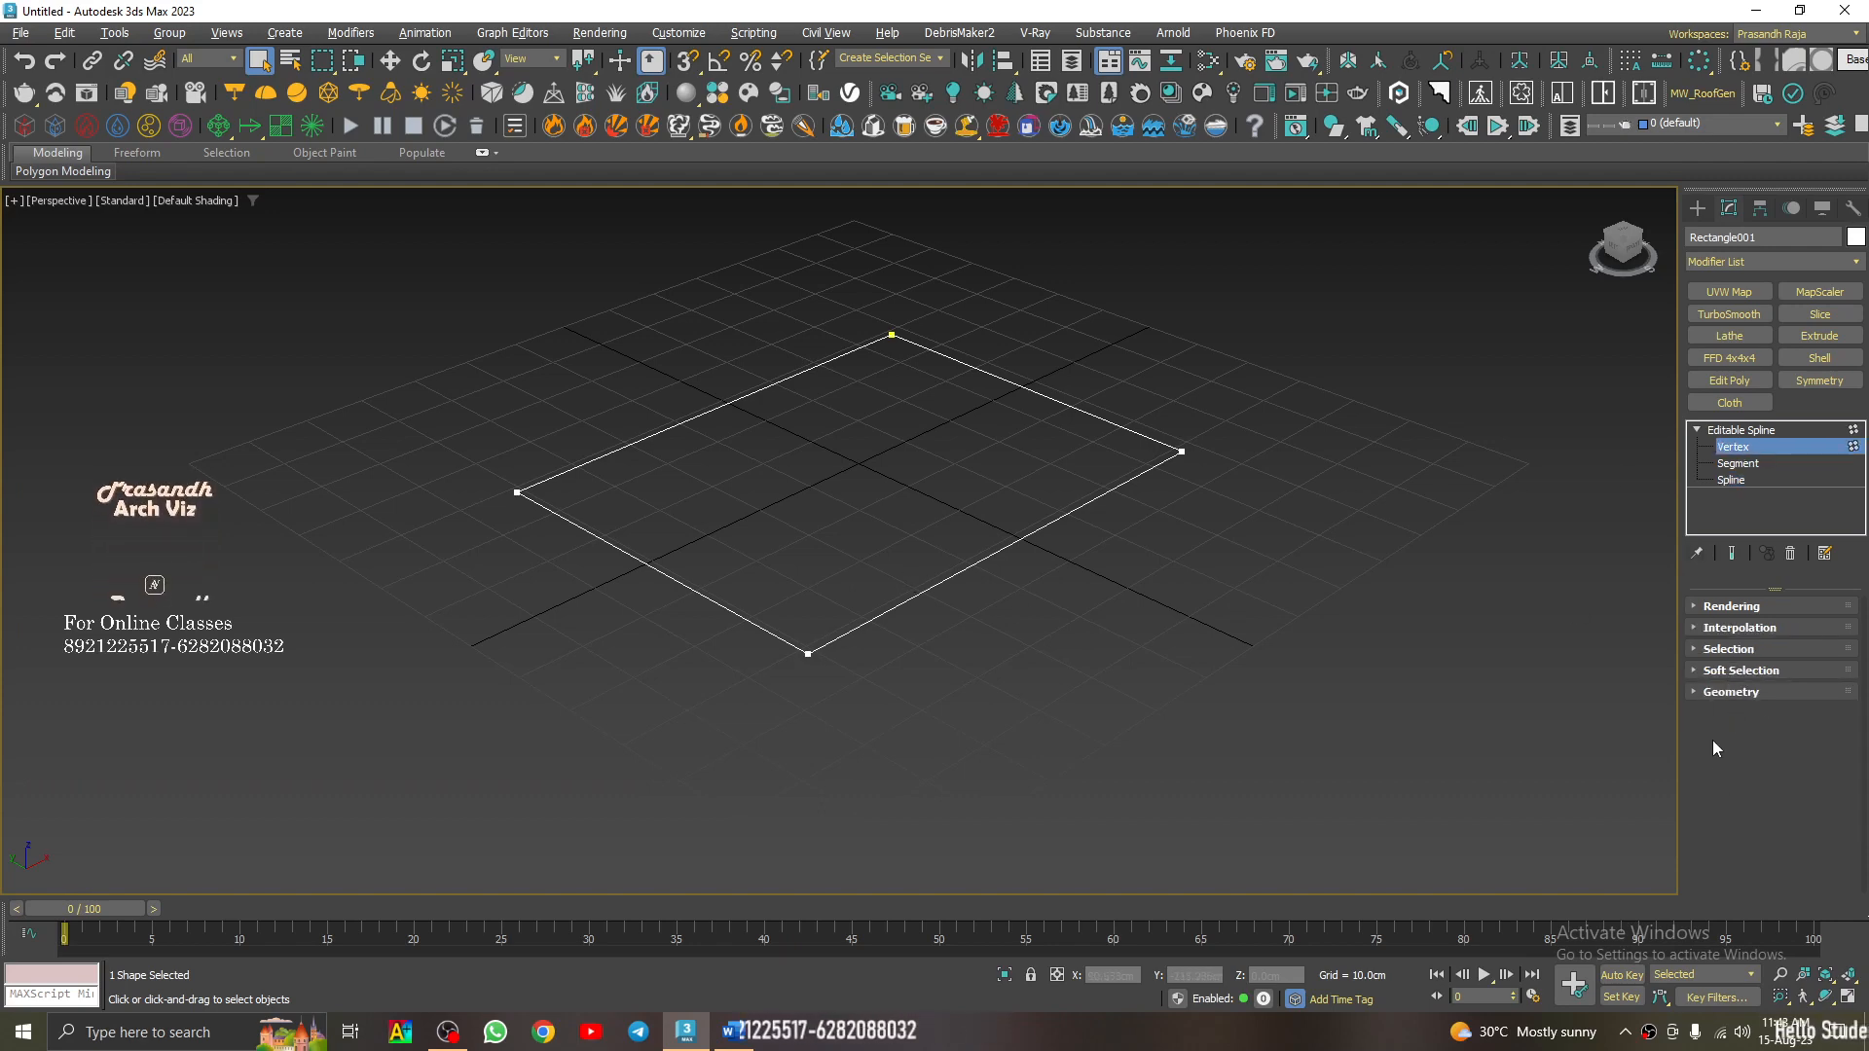
# - Examine the Geometry editing tools offered for the spline at the Vertex level
pyautogui.click(1697, 691)
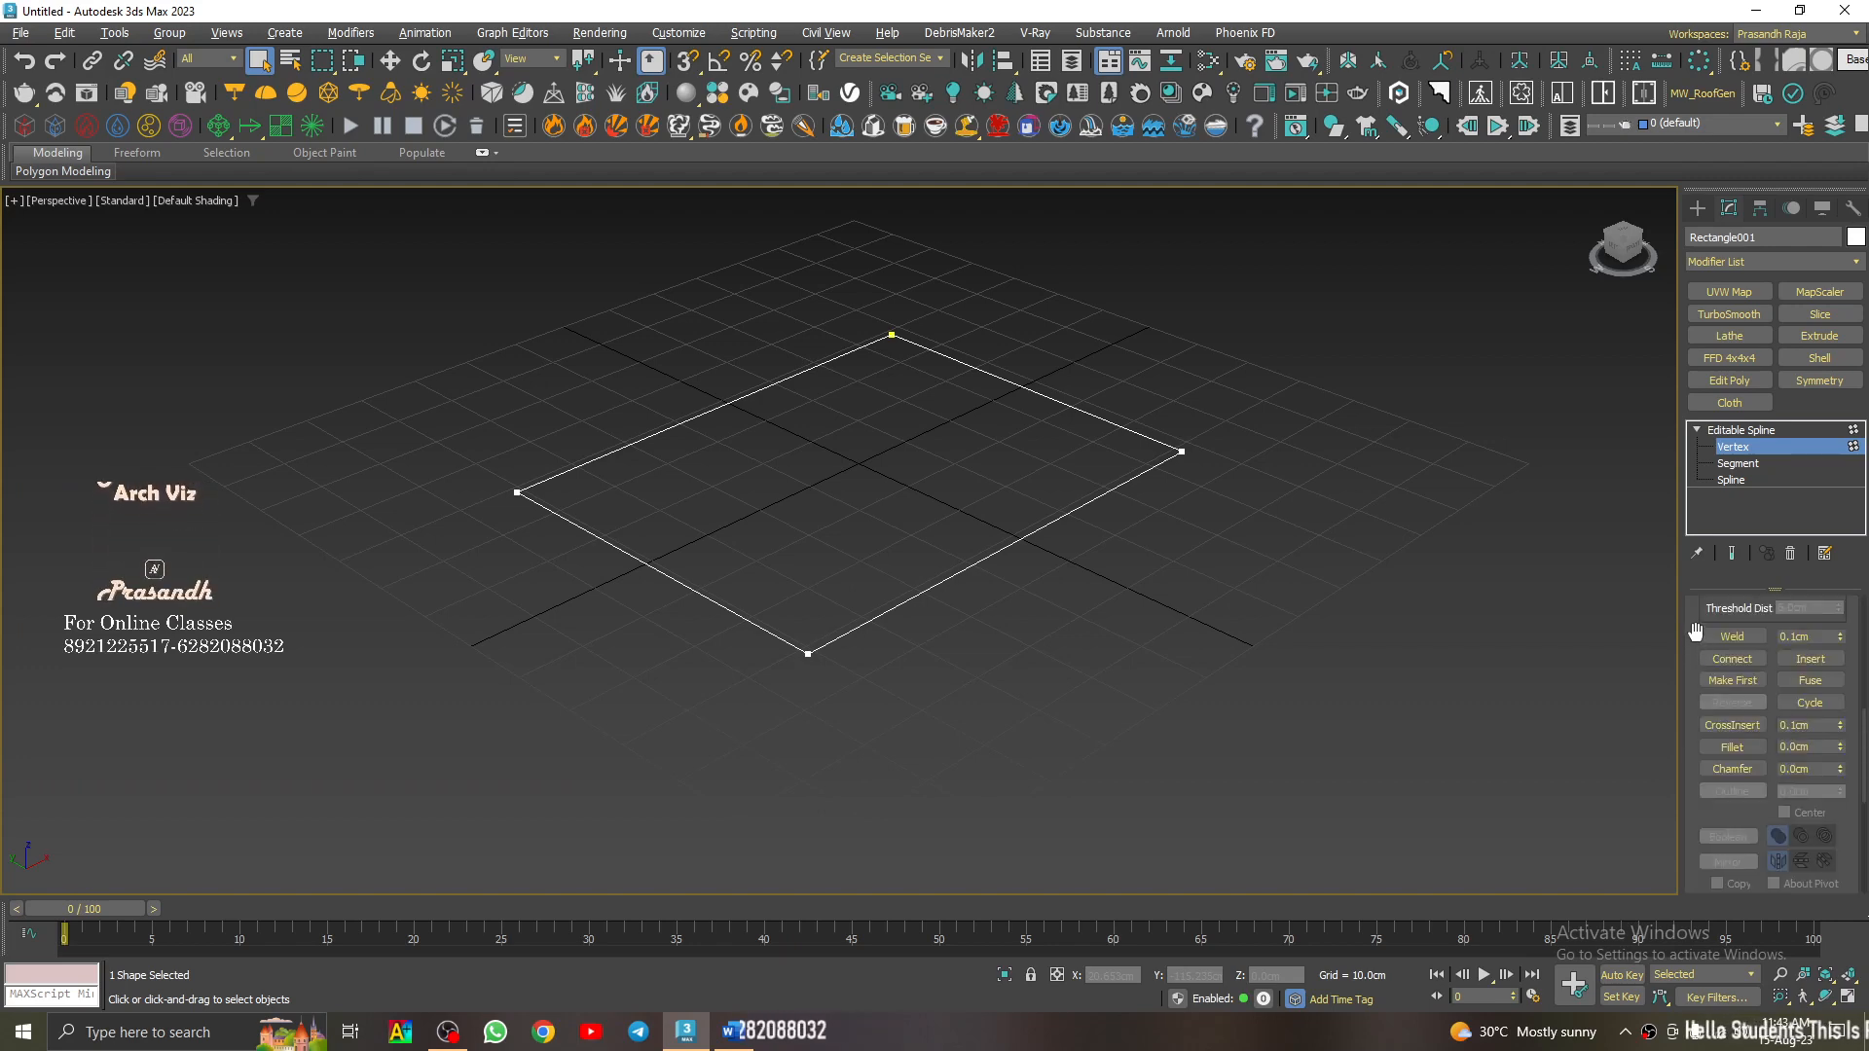
pyautogui.scroll(-5, 1702, 740)
pyautogui.scroll(5, 1702, 740)
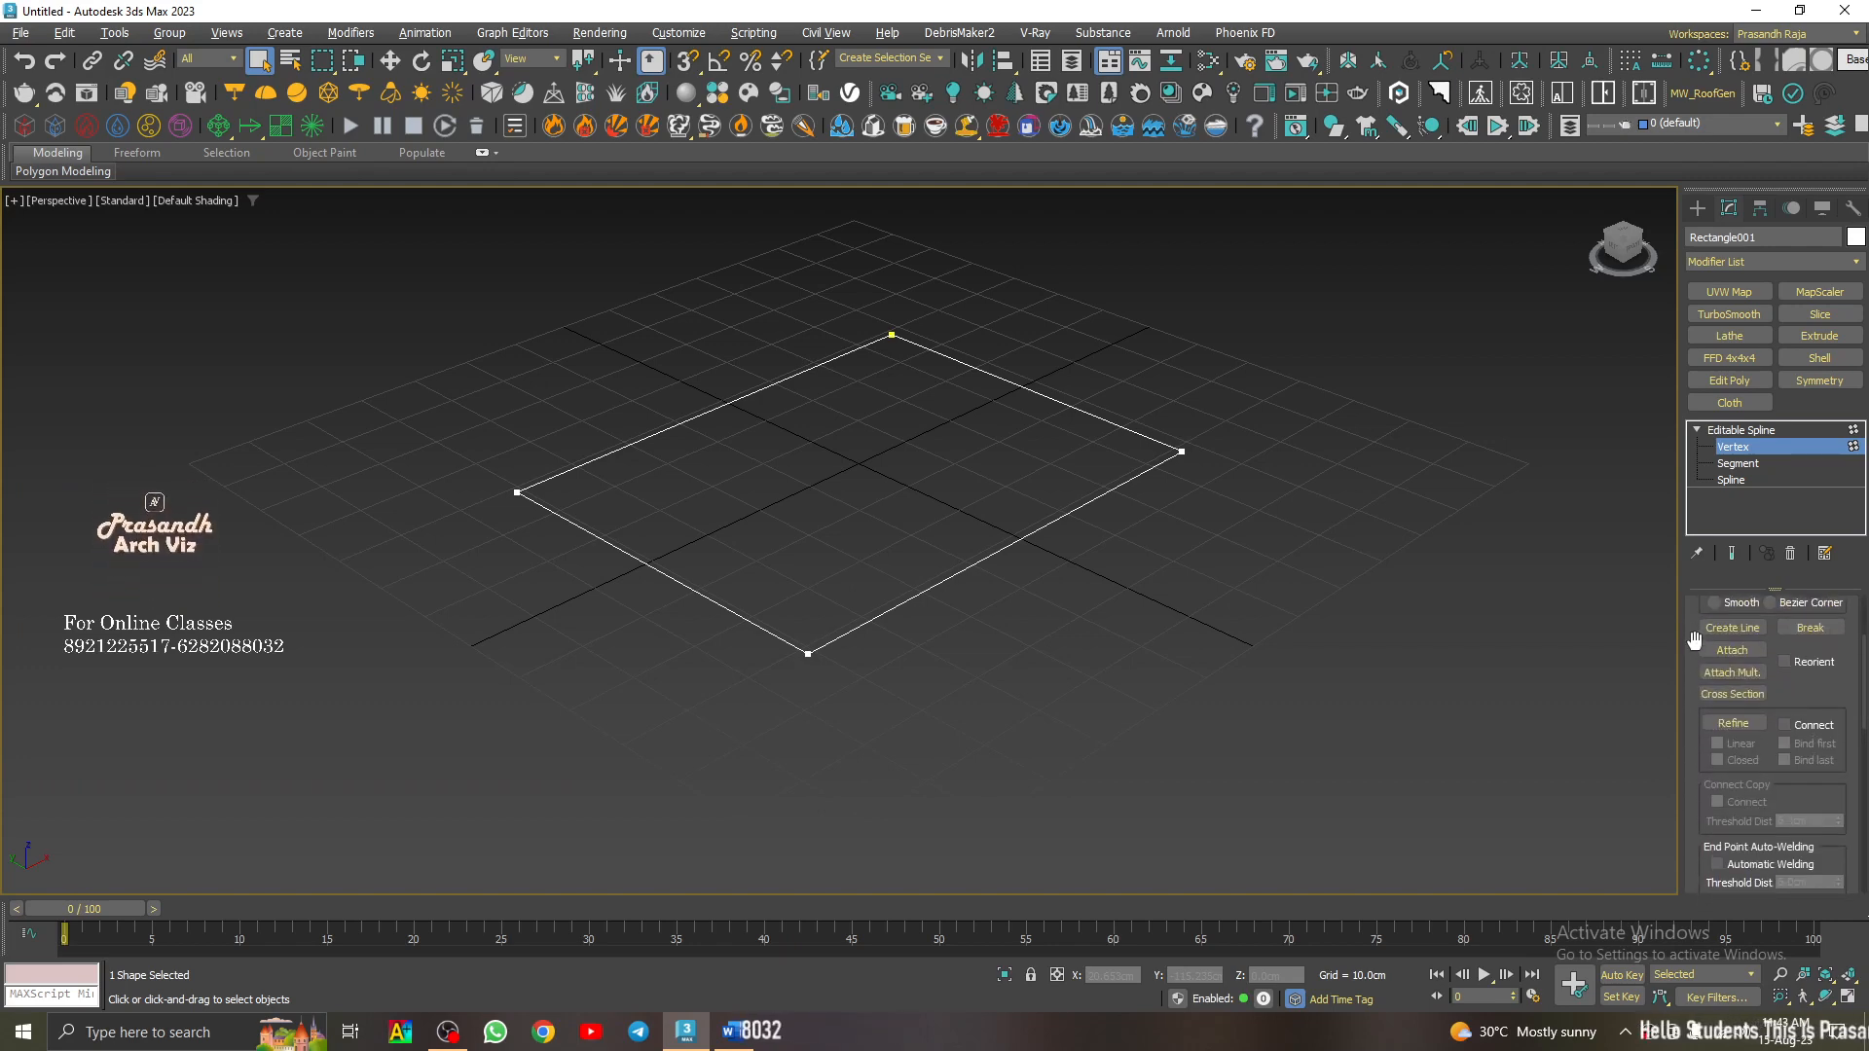
pyautogui.scroll(-1, 1695, 728)
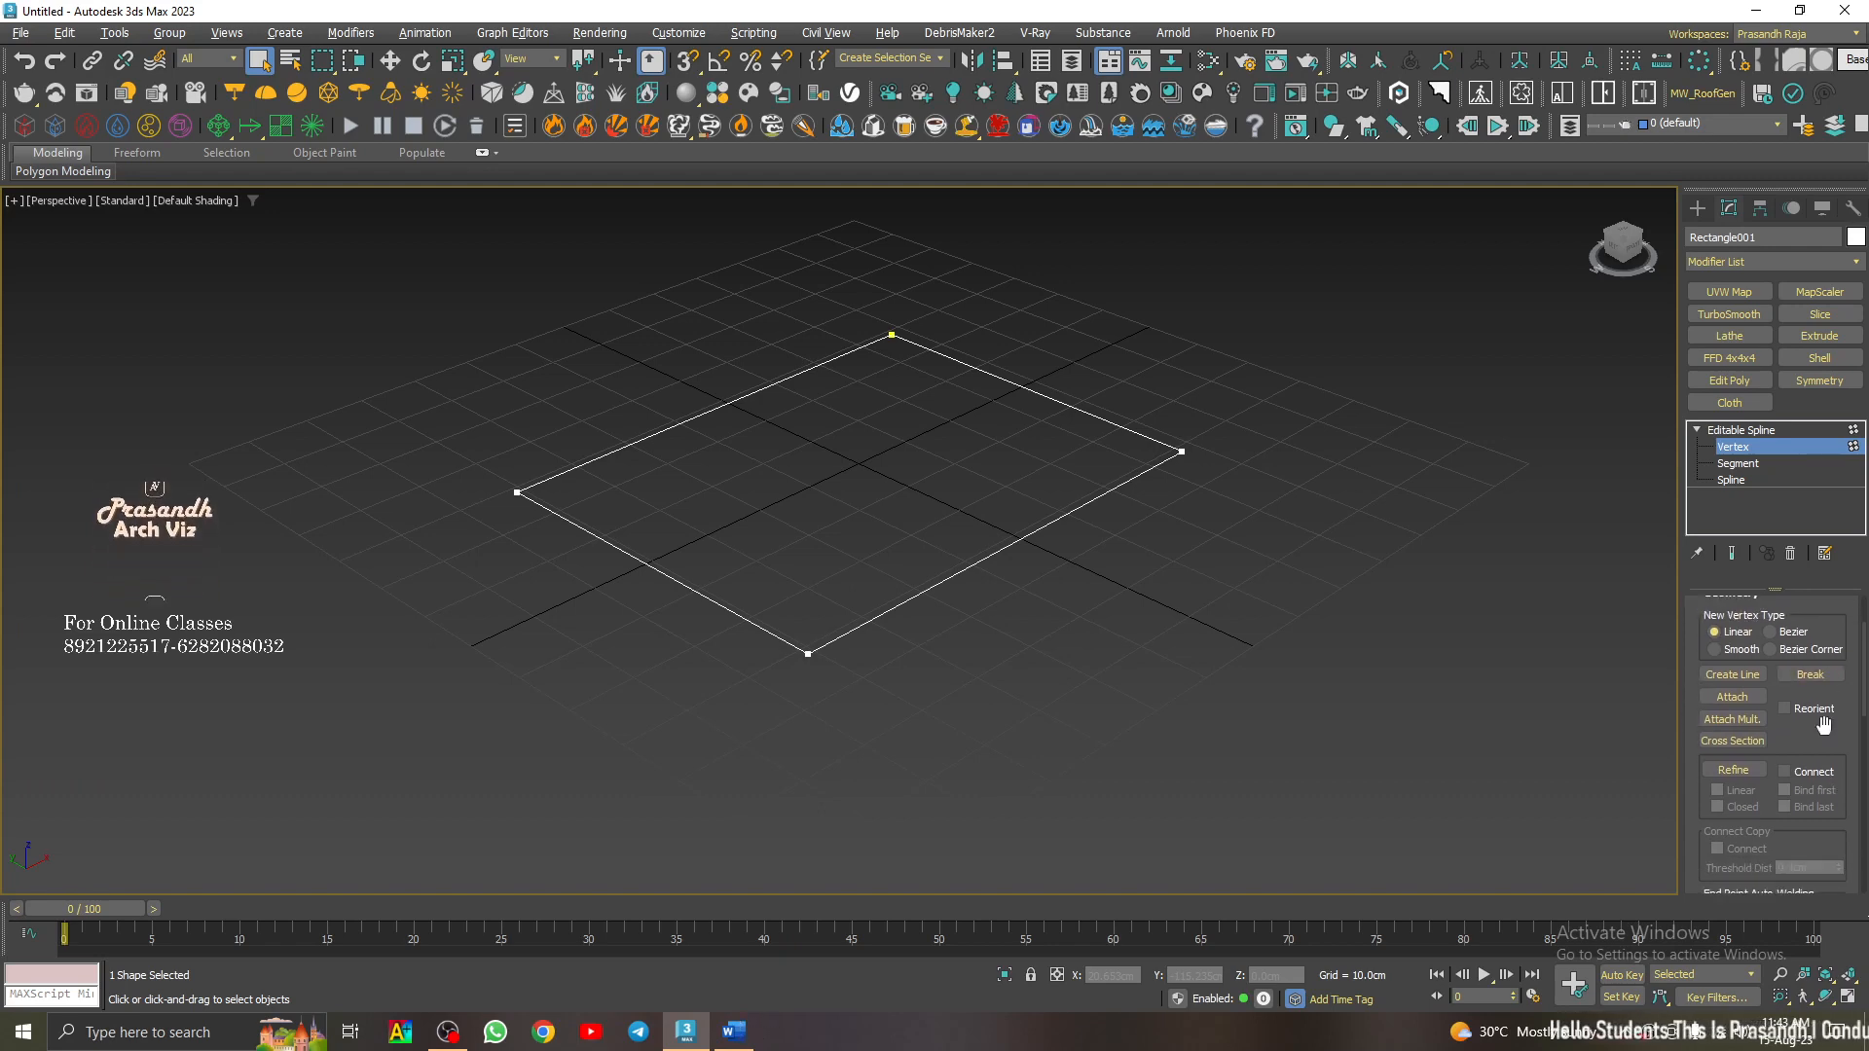
pyautogui.moveTo(1826, 727); pyautogui.dragTo(1815, 453)
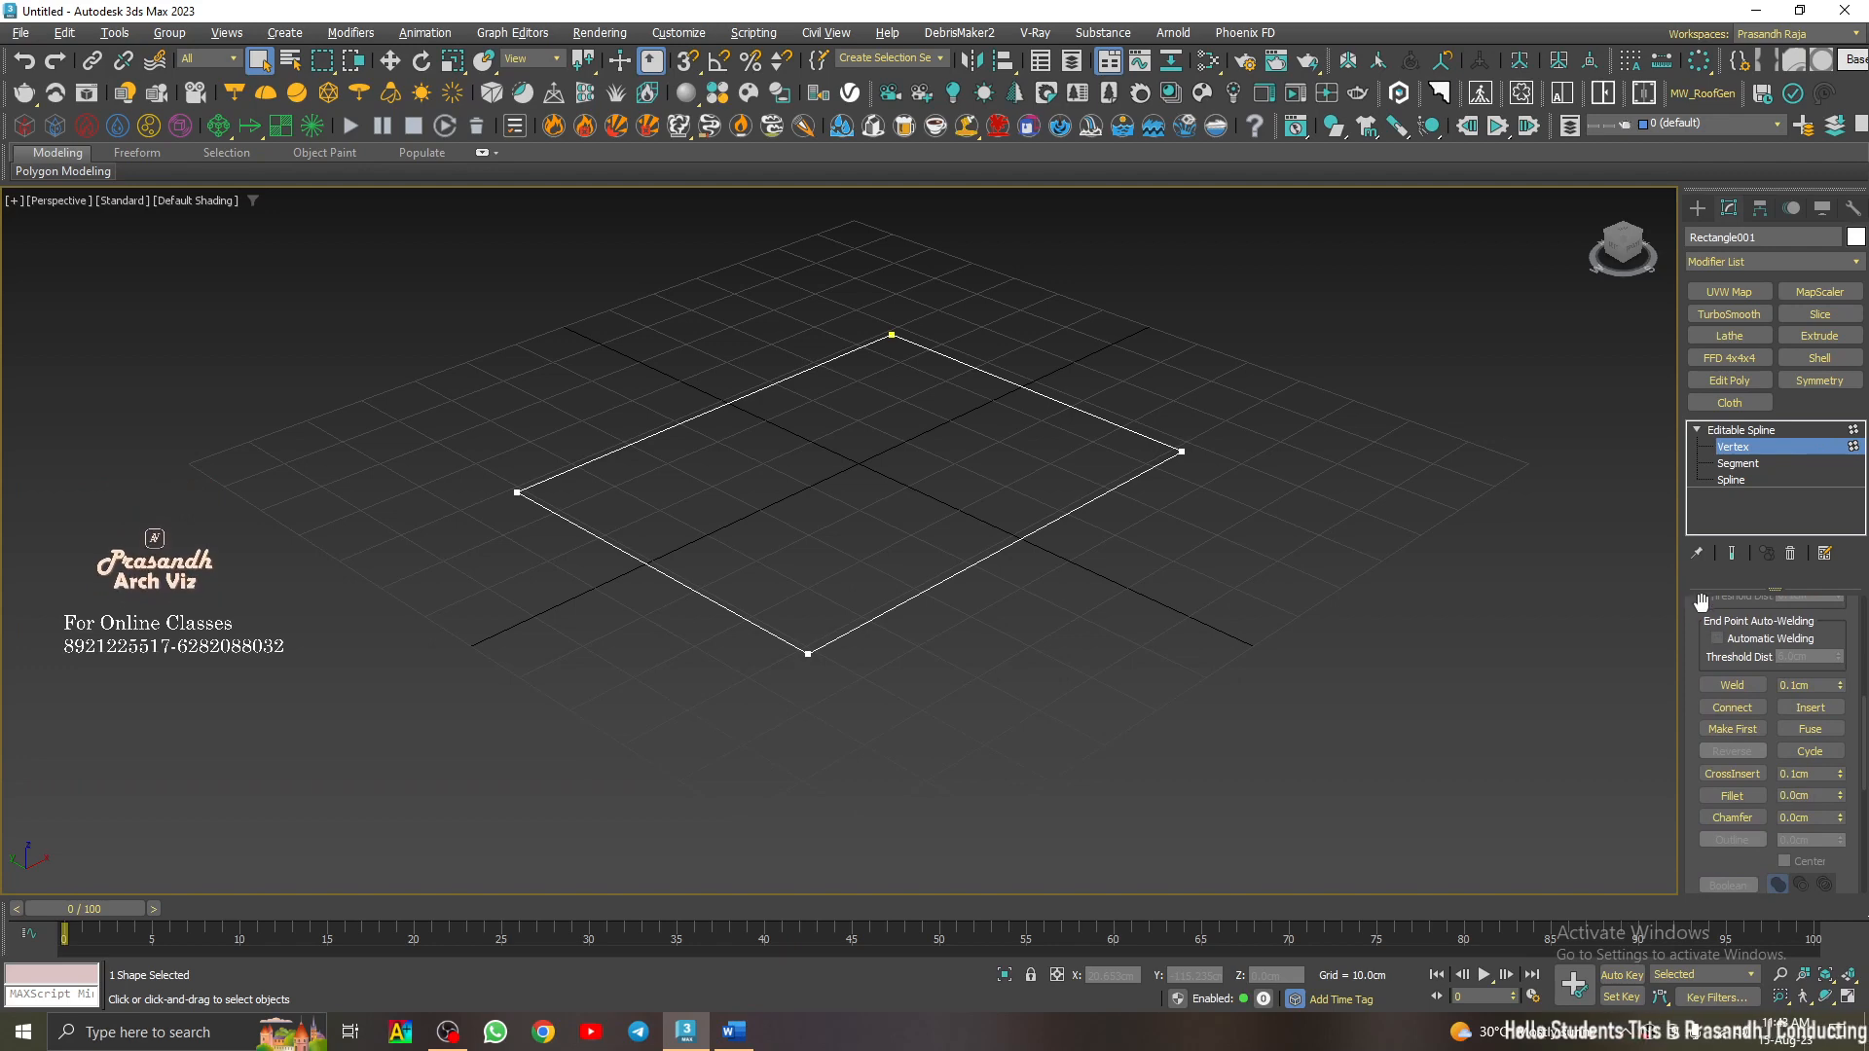
pyautogui.moveTo(1701, 603); pyautogui.dragTo(1708, 855)
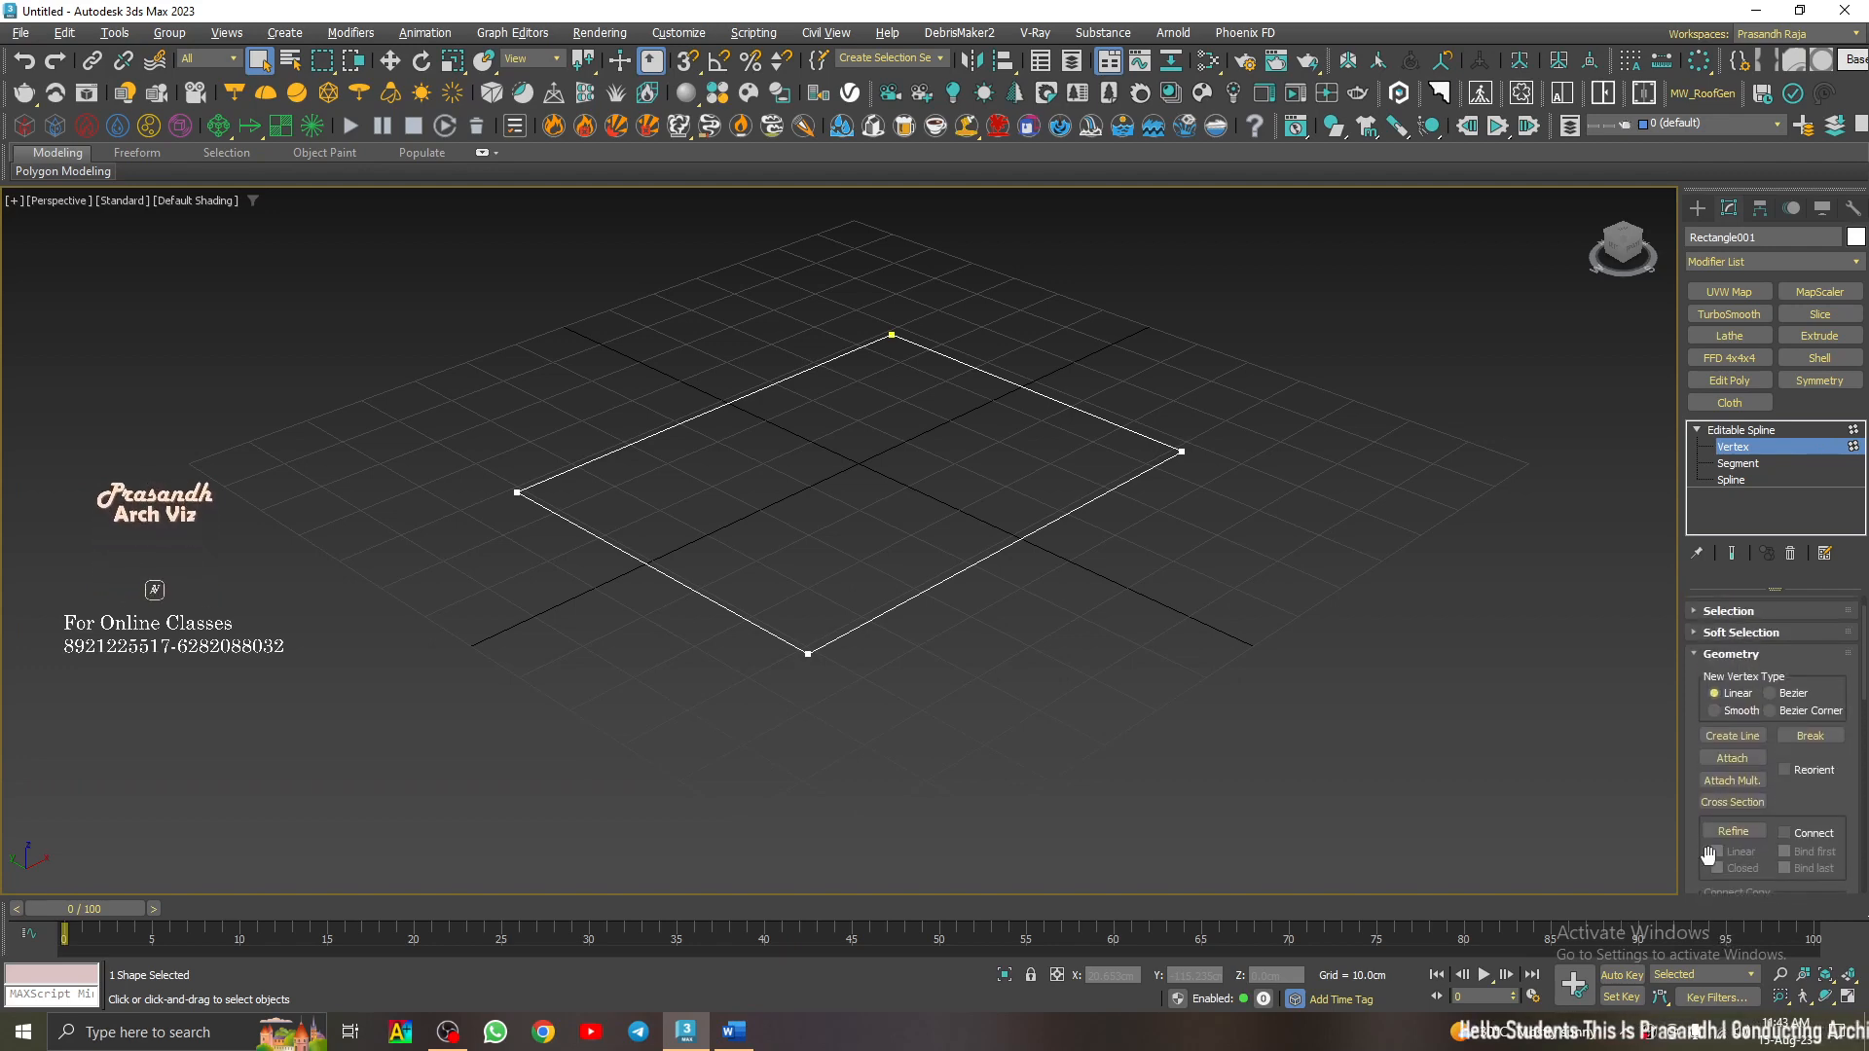
# - Leave the Vertex level and clone the rectangle along the X axis, placing the copy at about X 120 cm
pyautogui.click(1694, 210)
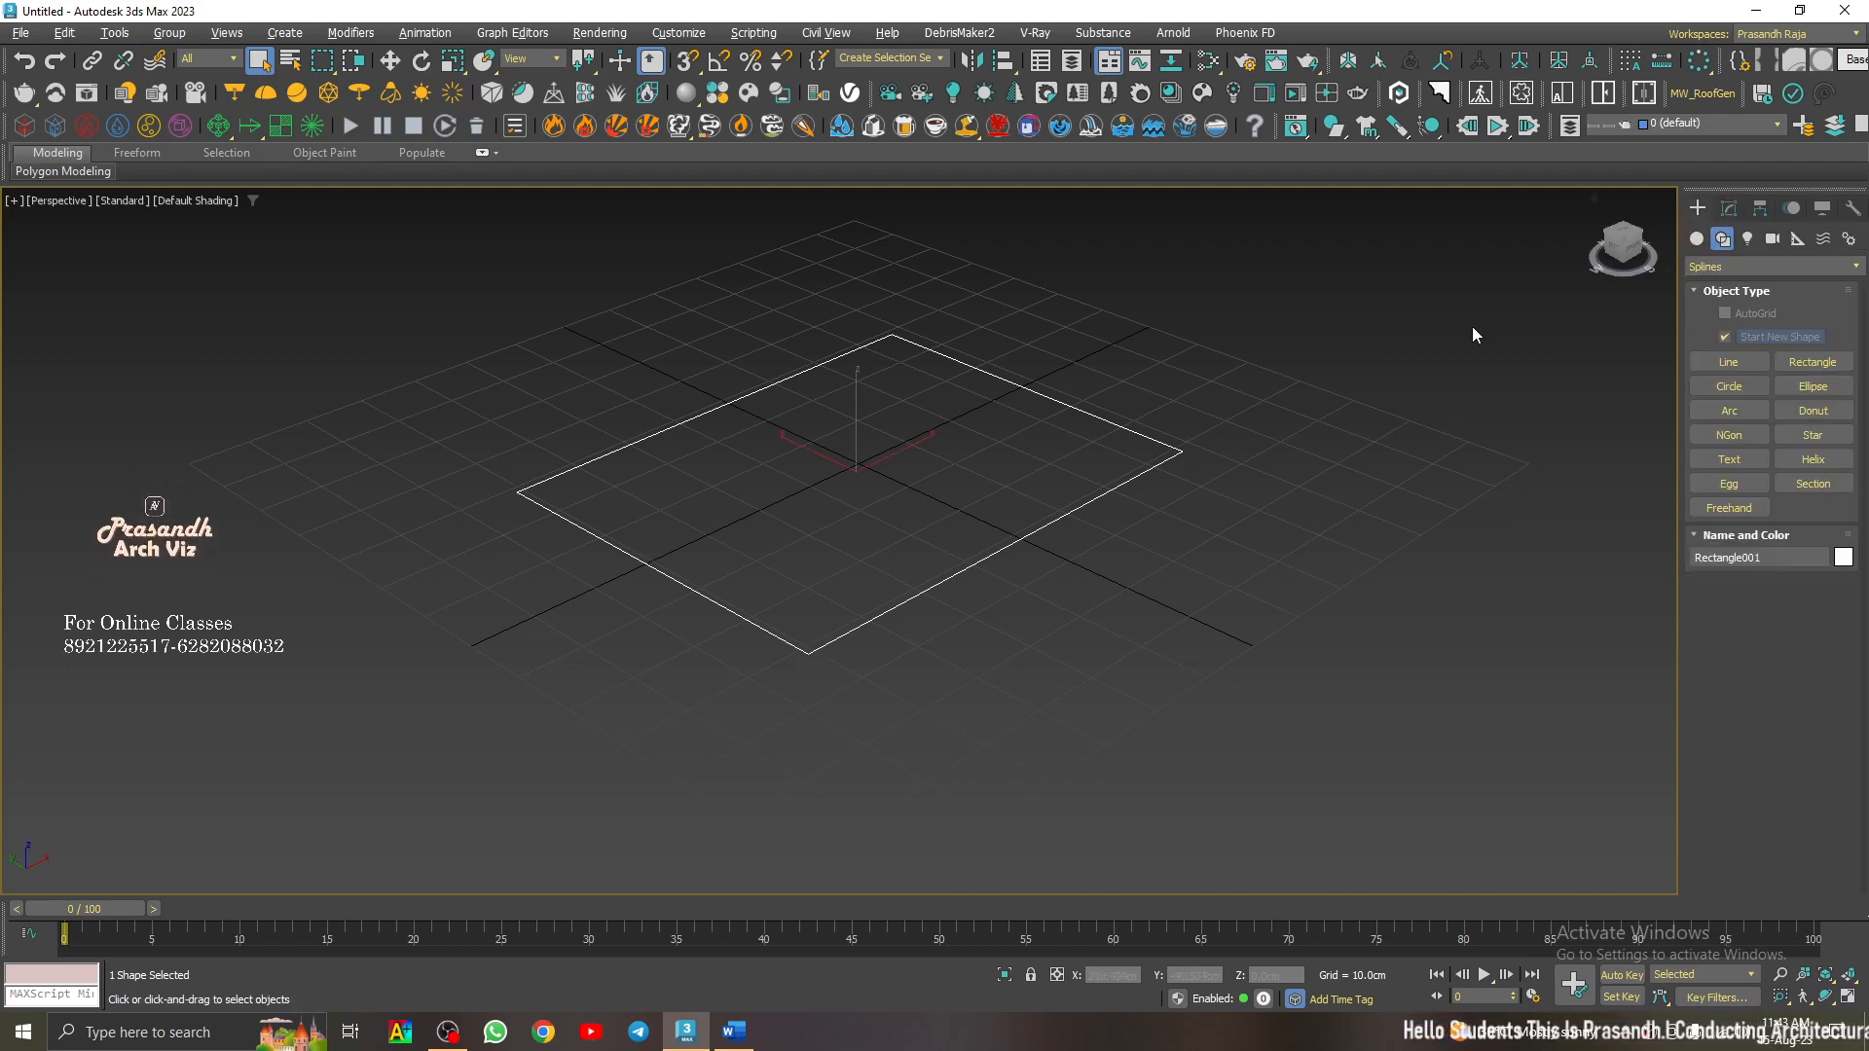
pyautogui.click(1701, 239)
pyautogui.click(738, 680)
pyautogui.click(990, 558)
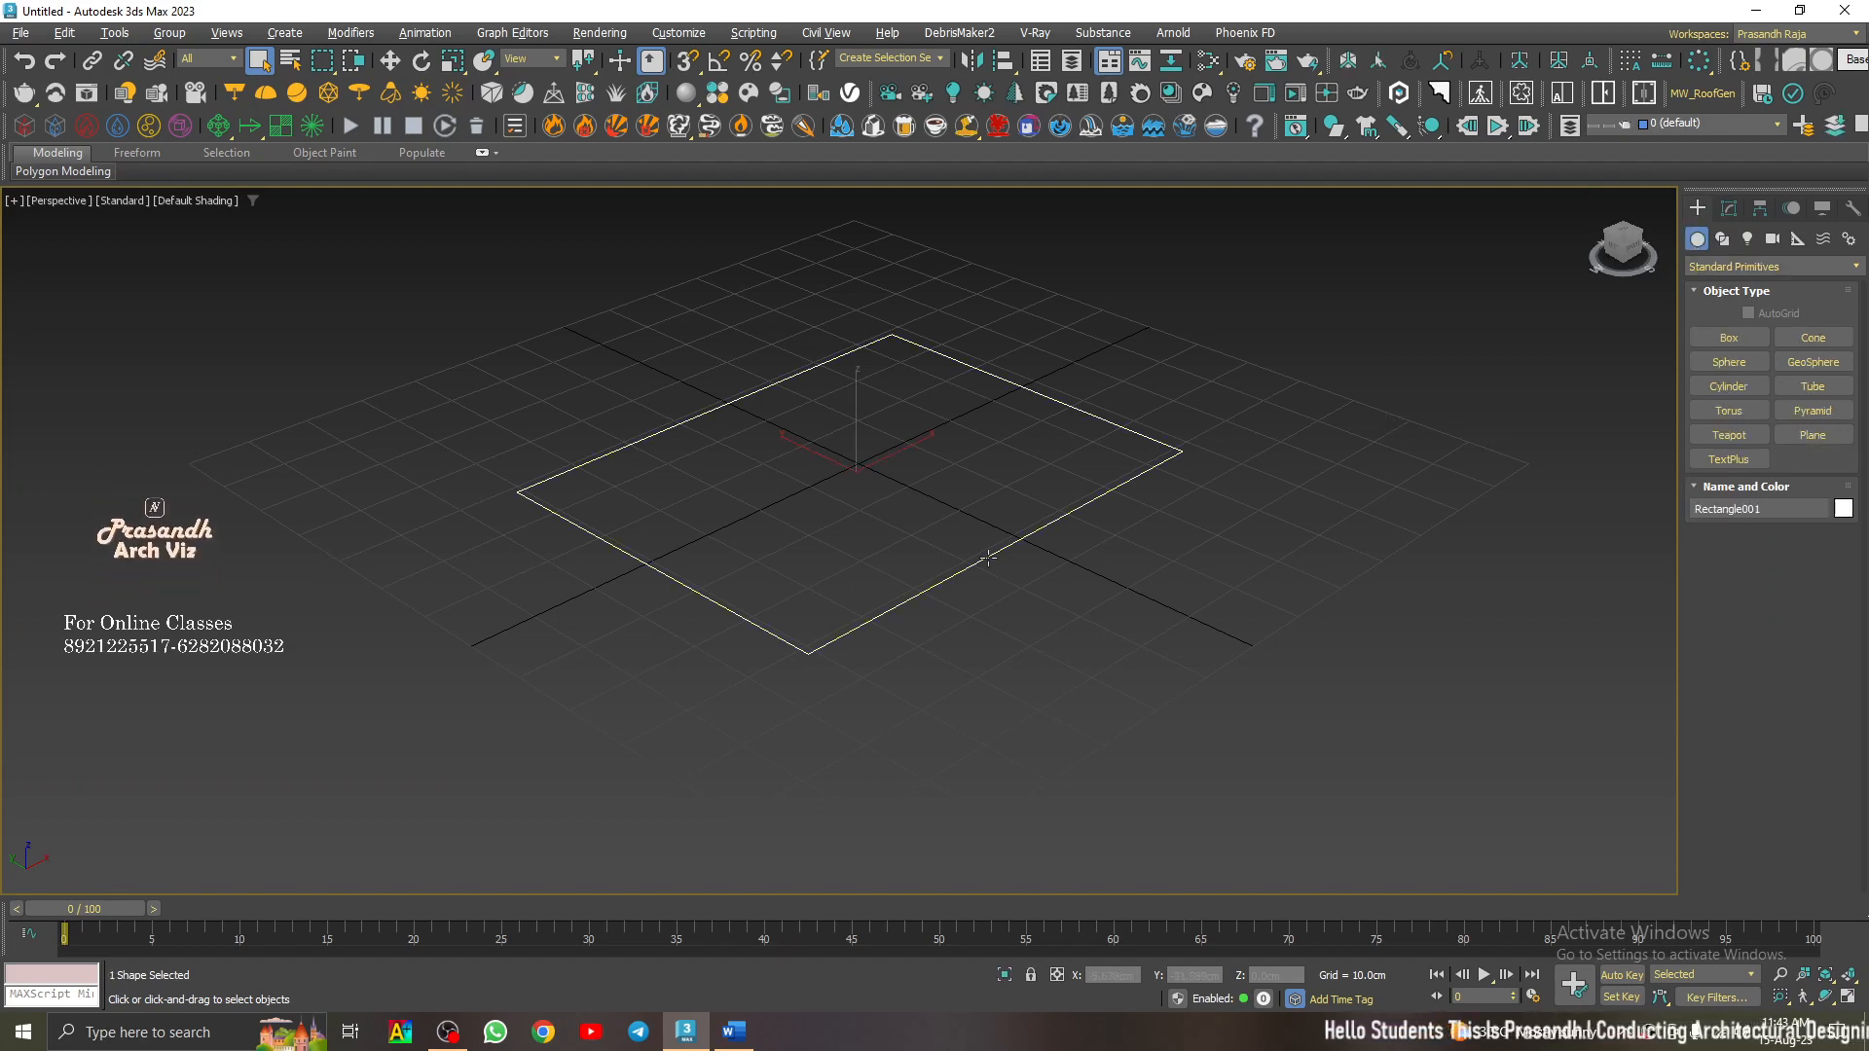
pyautogui.press('w')
pyautogui.scroll(-5, 743, 660)
pyautogui.keyDown('shift'); pyautogui.moveTo(813, 588); pyautogui.dragTo(964, 517); pyautogui.keyUp('shift')
pyautogui.click(935, 599)
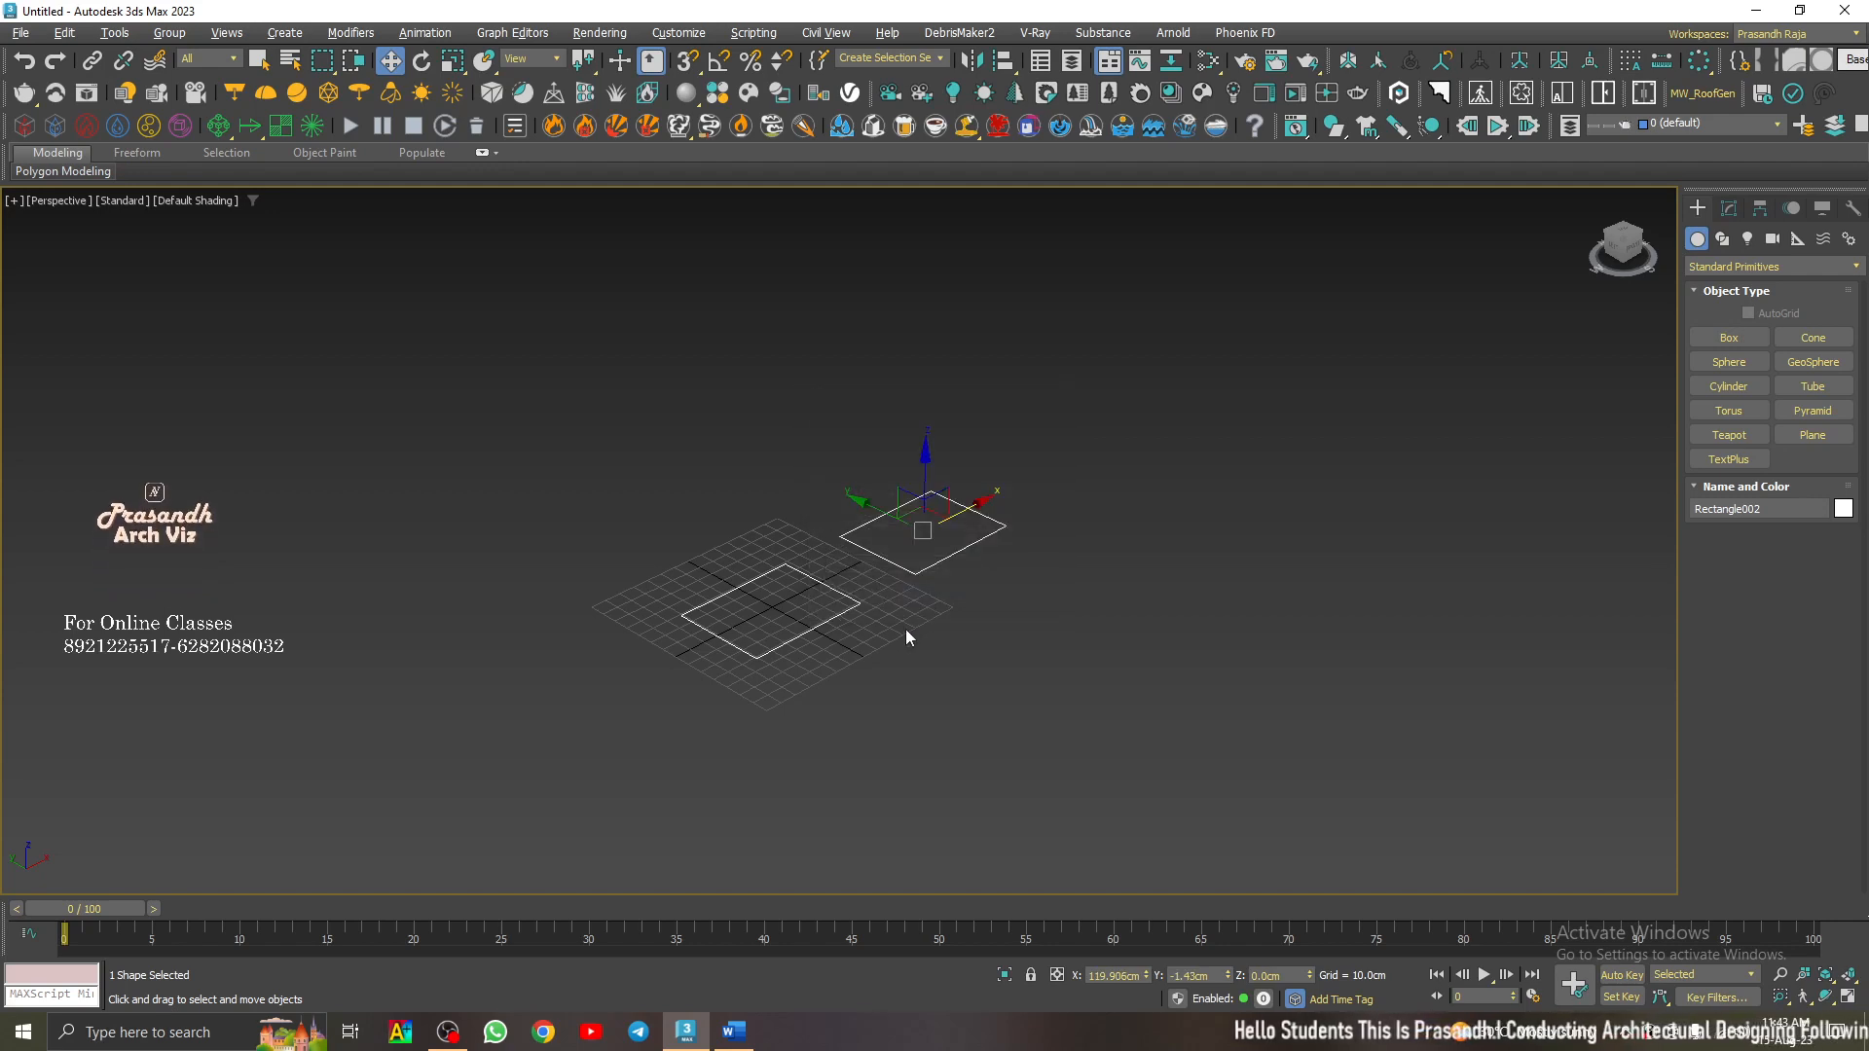
pyautogui.click(905, 628)
# - Create a box about 36.4 cm long, 74.5 cm wide and 7.2 cm high beside the copied rectangle
pyautogui.scroll(5, 906, 629)
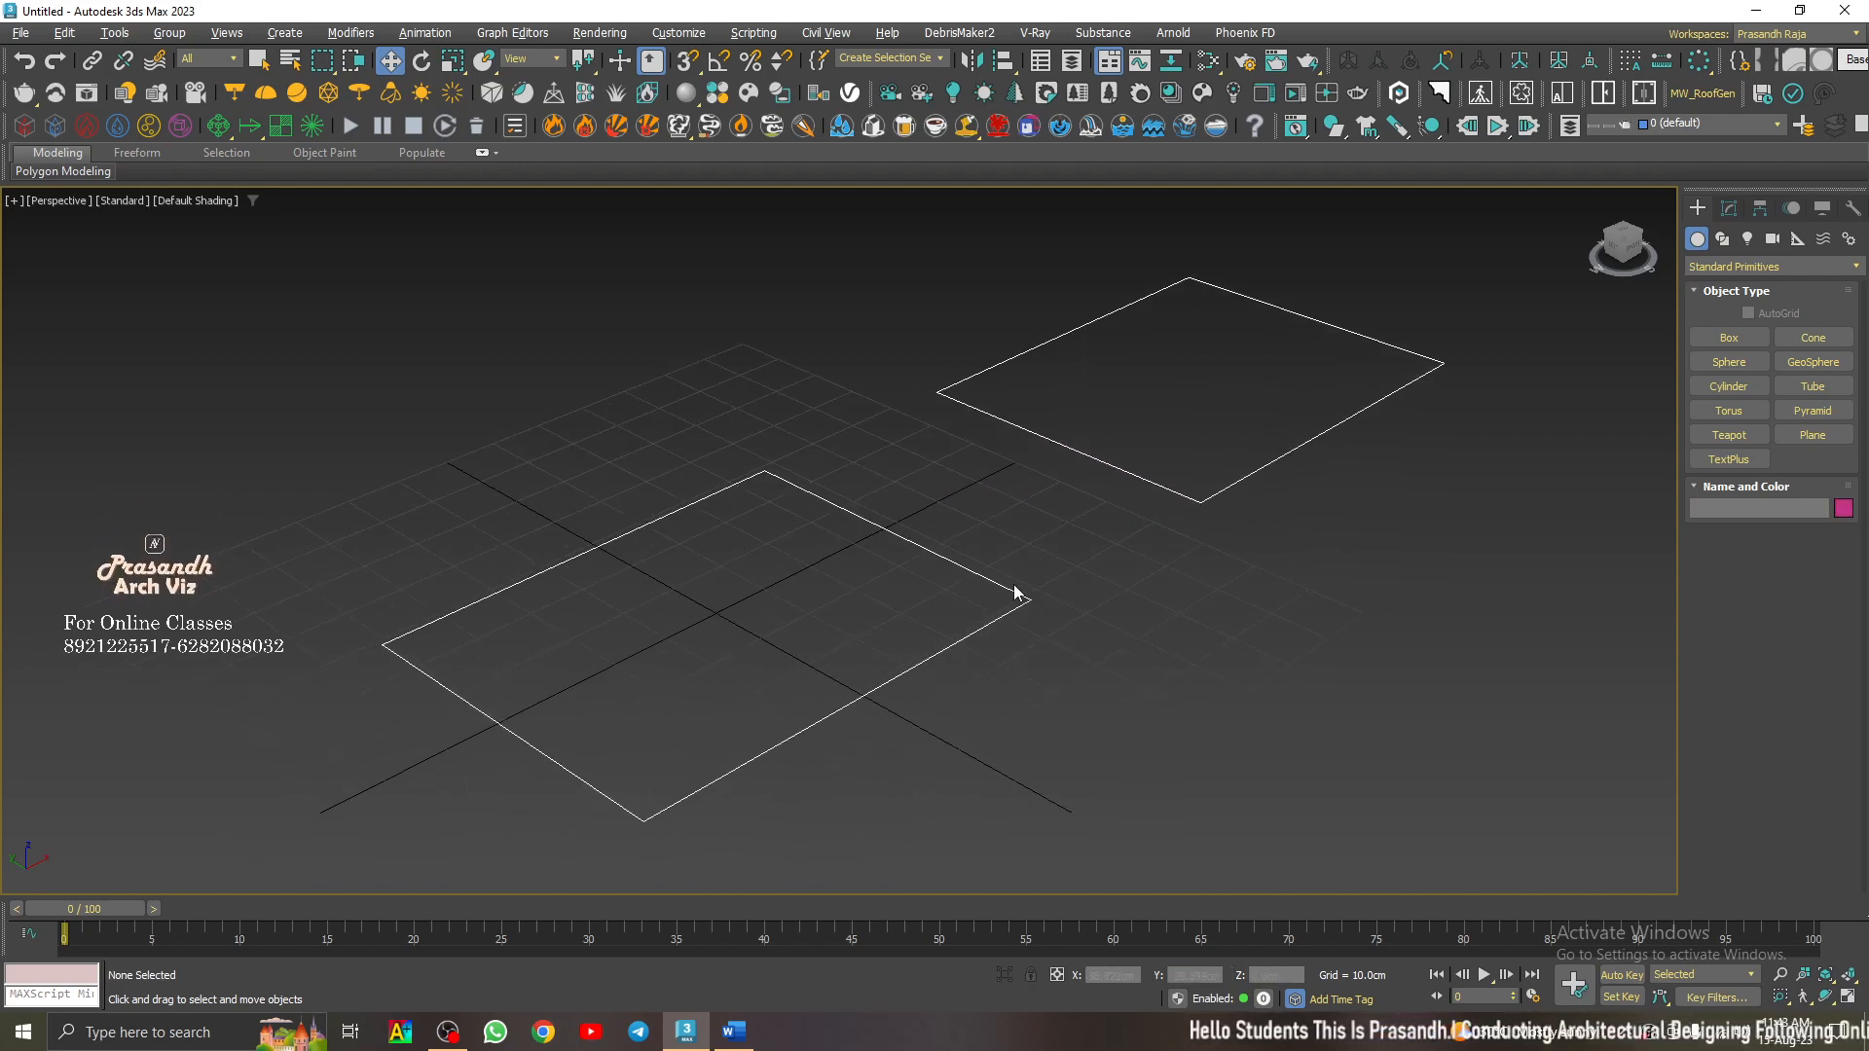
pyautogui.moveTo(1314, 506); pyautogui.dragTo(1088, 623, button='middle')
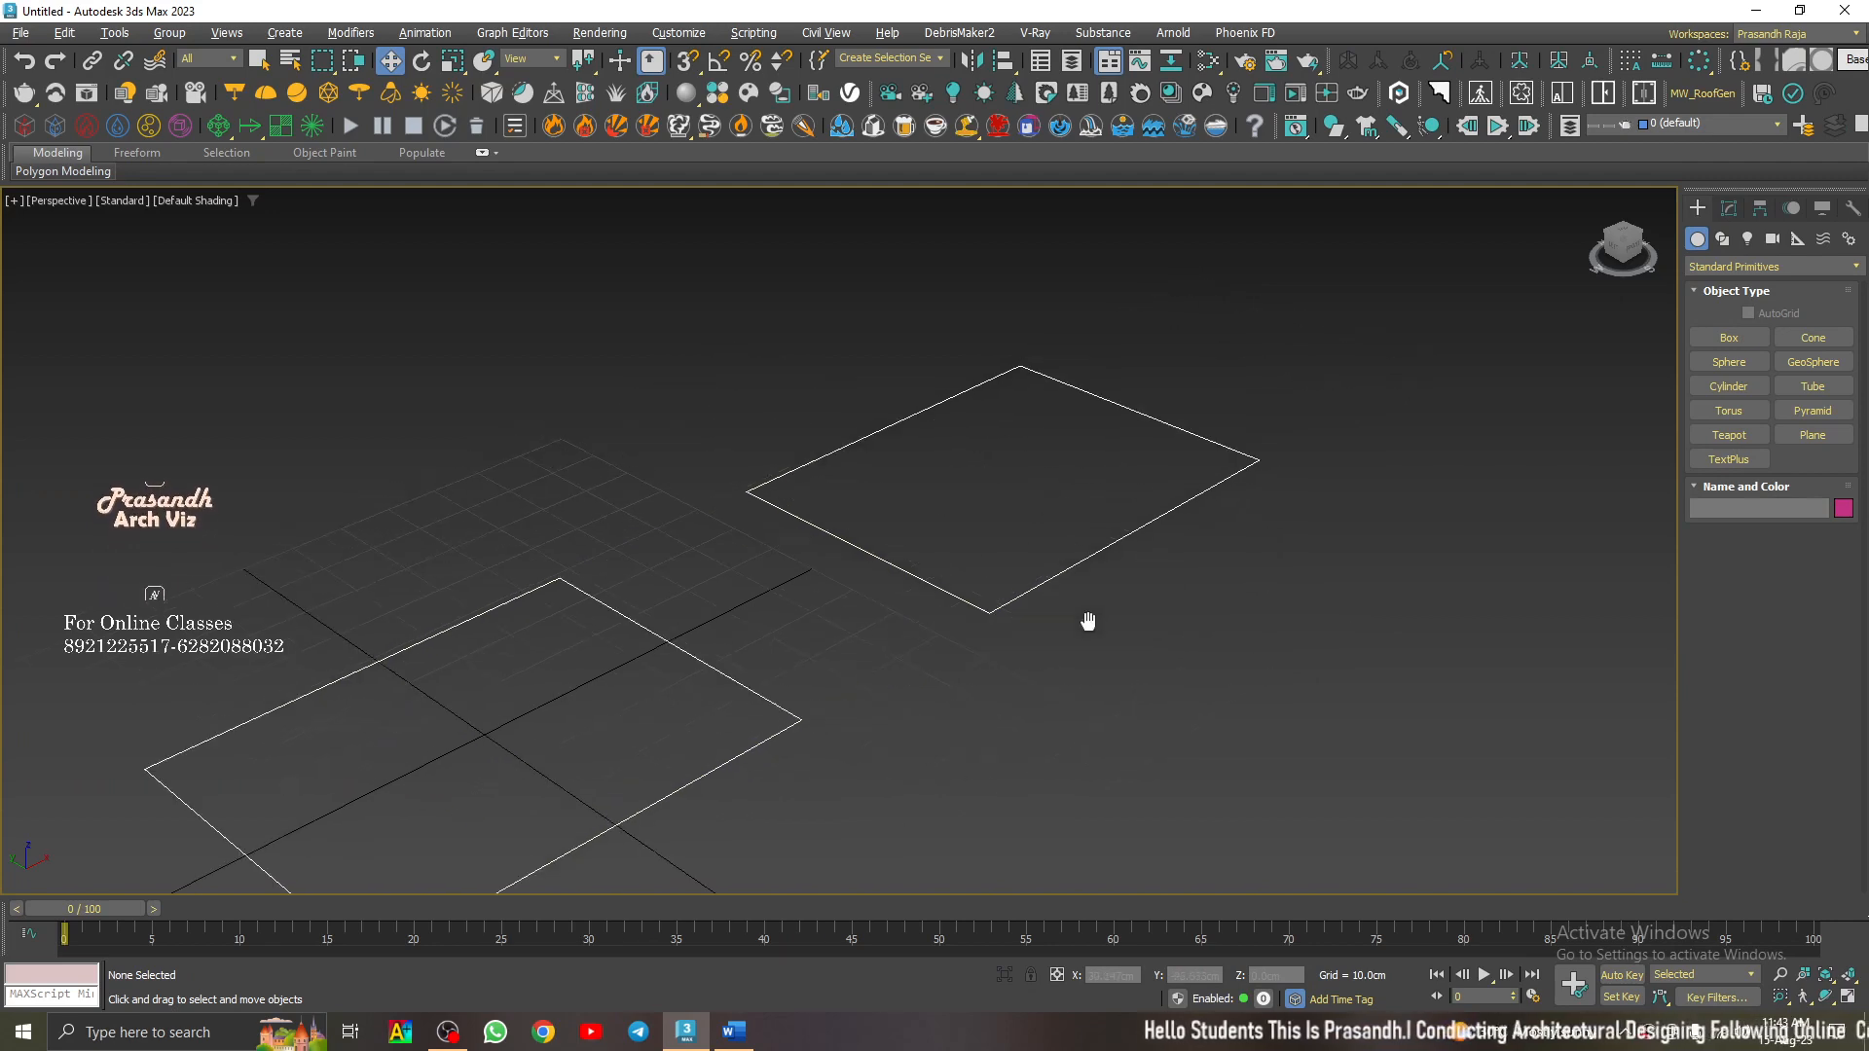
pyautogui.click(1101, 545)
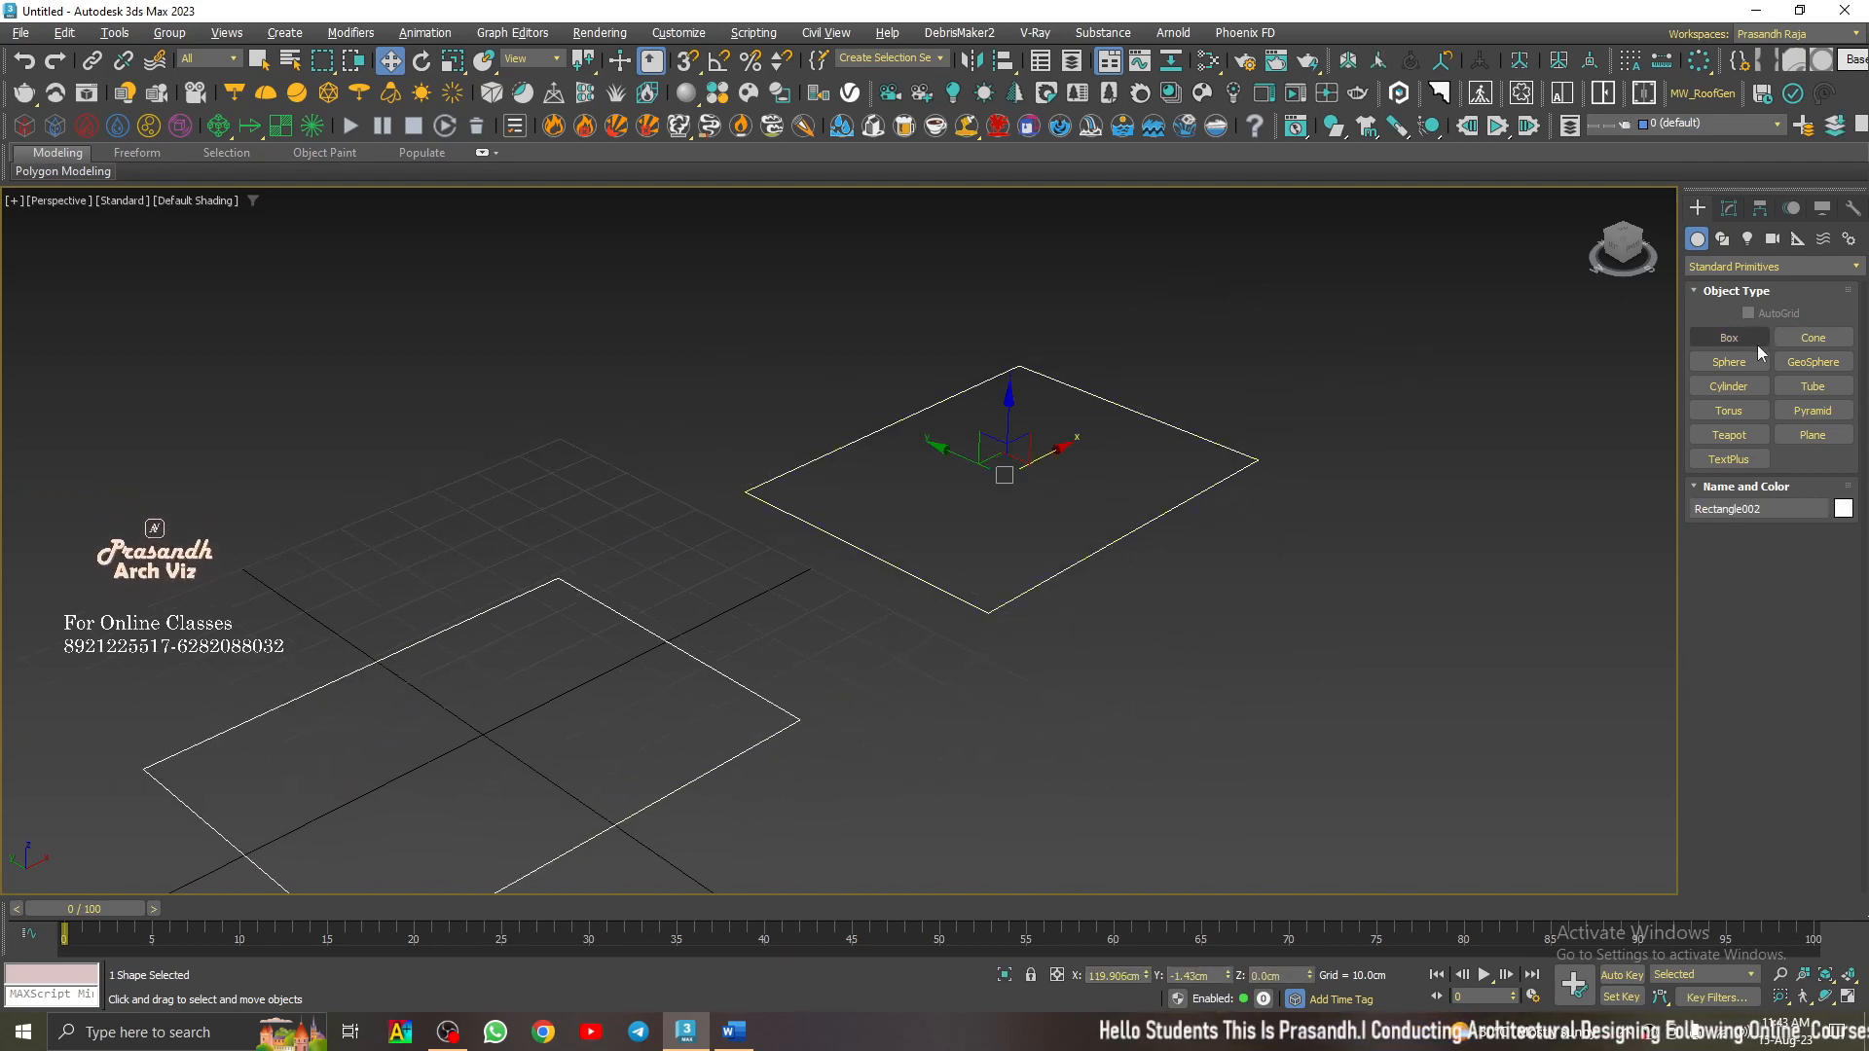
pyautogui.click(1752, 339)
pyautogui.moveTo(1441, 565)
pyautogui.mouseDown()
pyautogui.moveTo(1416, 799)
pyautogui.moveTo(1392, 835)
pyautogui.mouseUp()
pyautogui.rightClick(1507, 401)
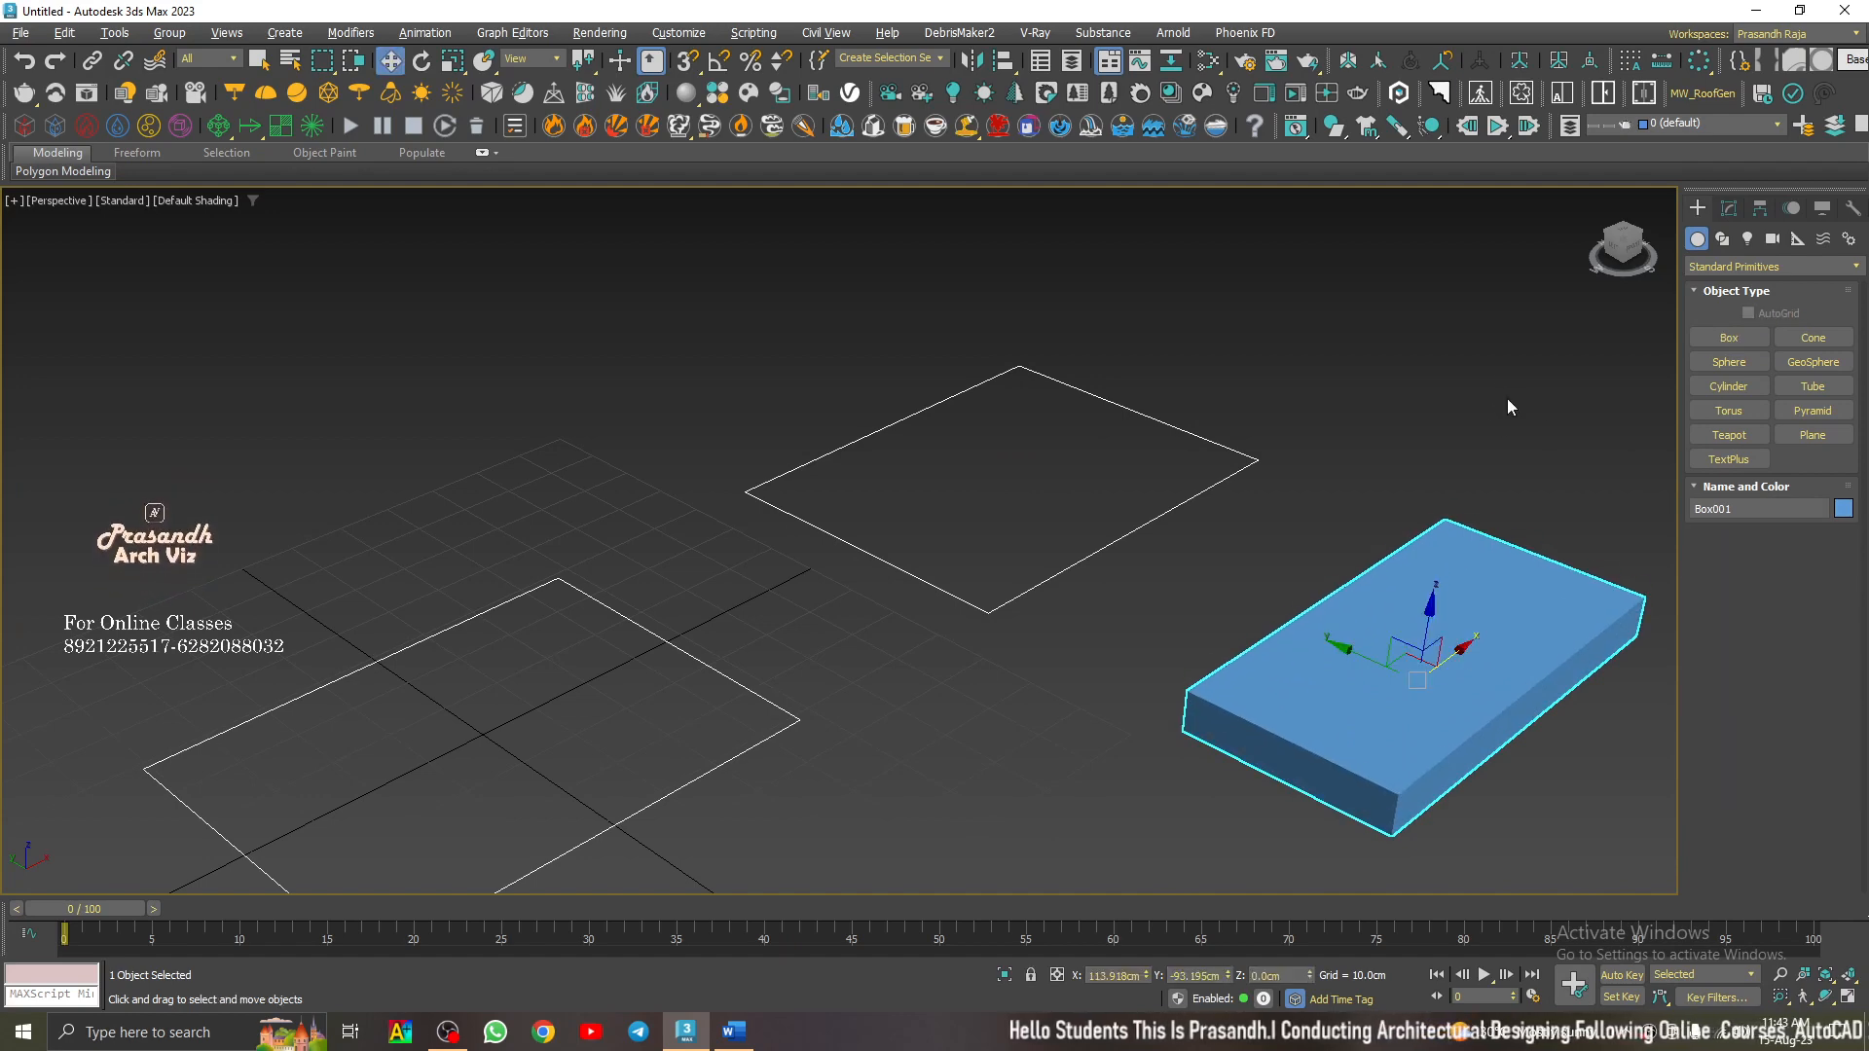
pyautogui.click(1550, 423)
pyautogui.click(1504, 604)
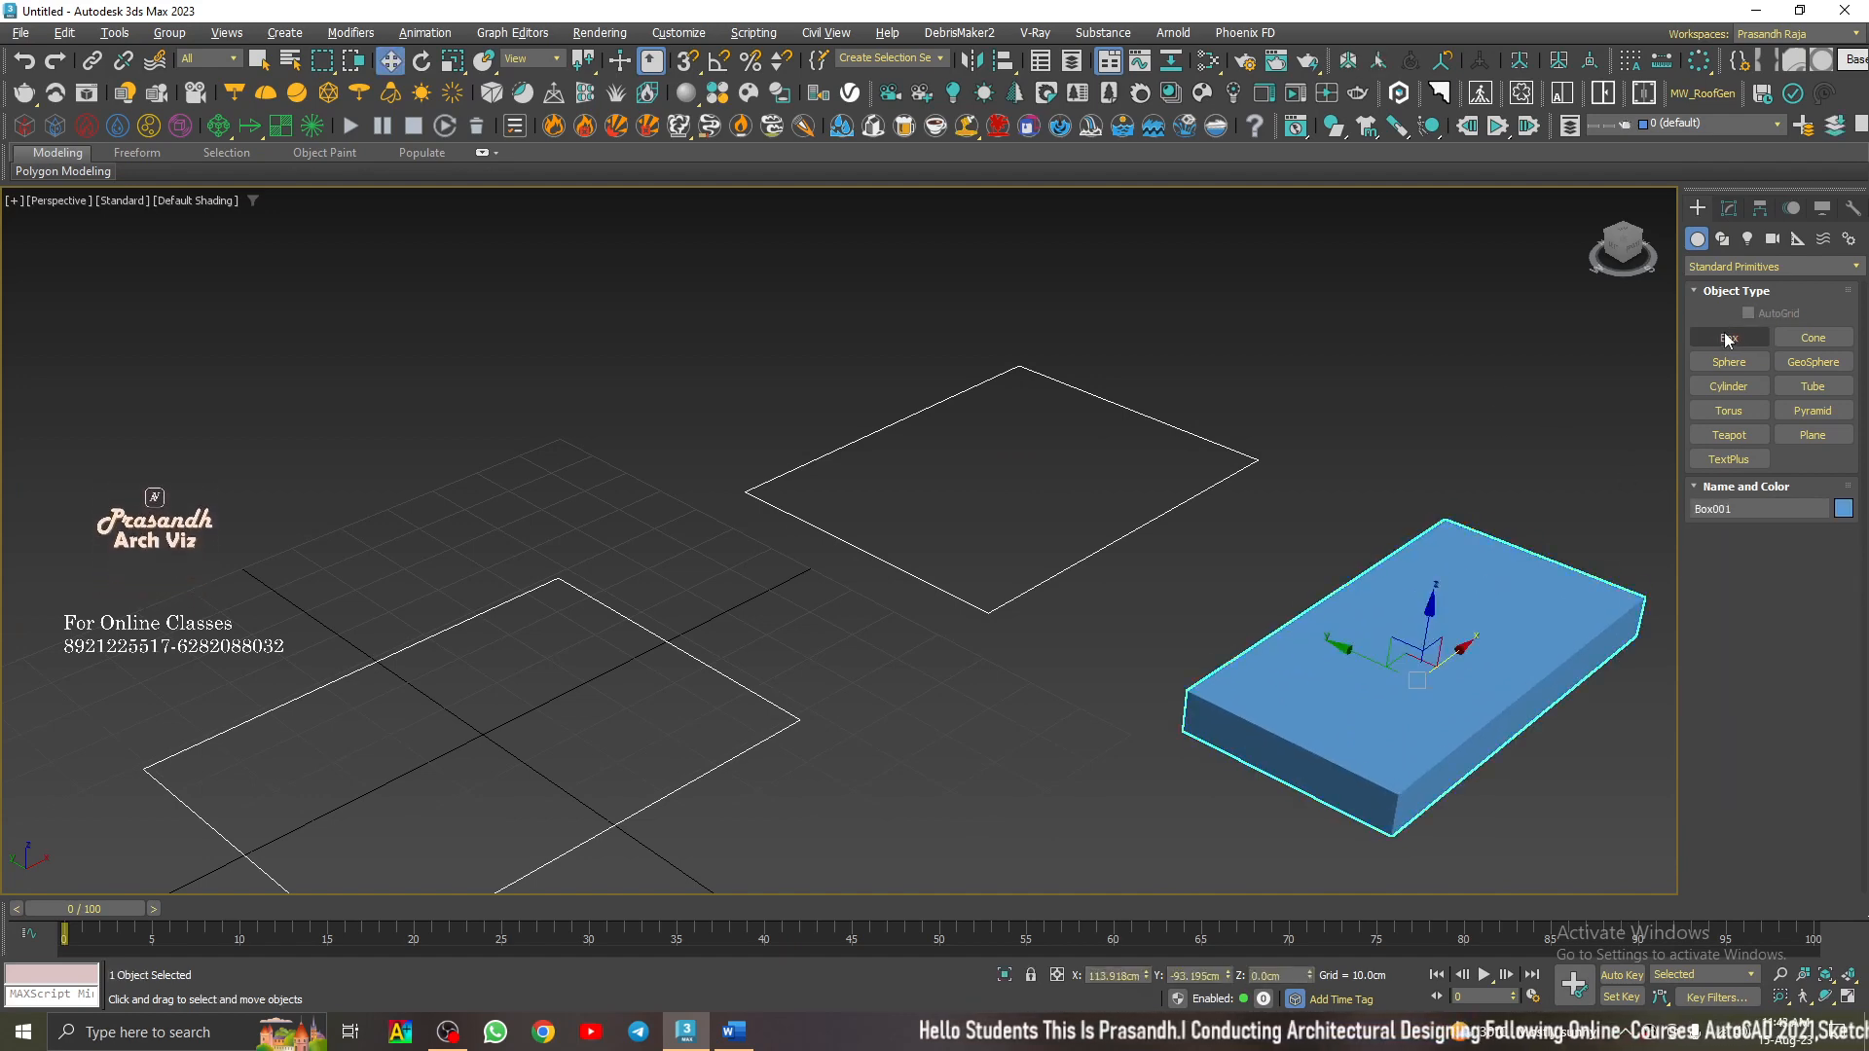
pyautogui.click(1200, 493)
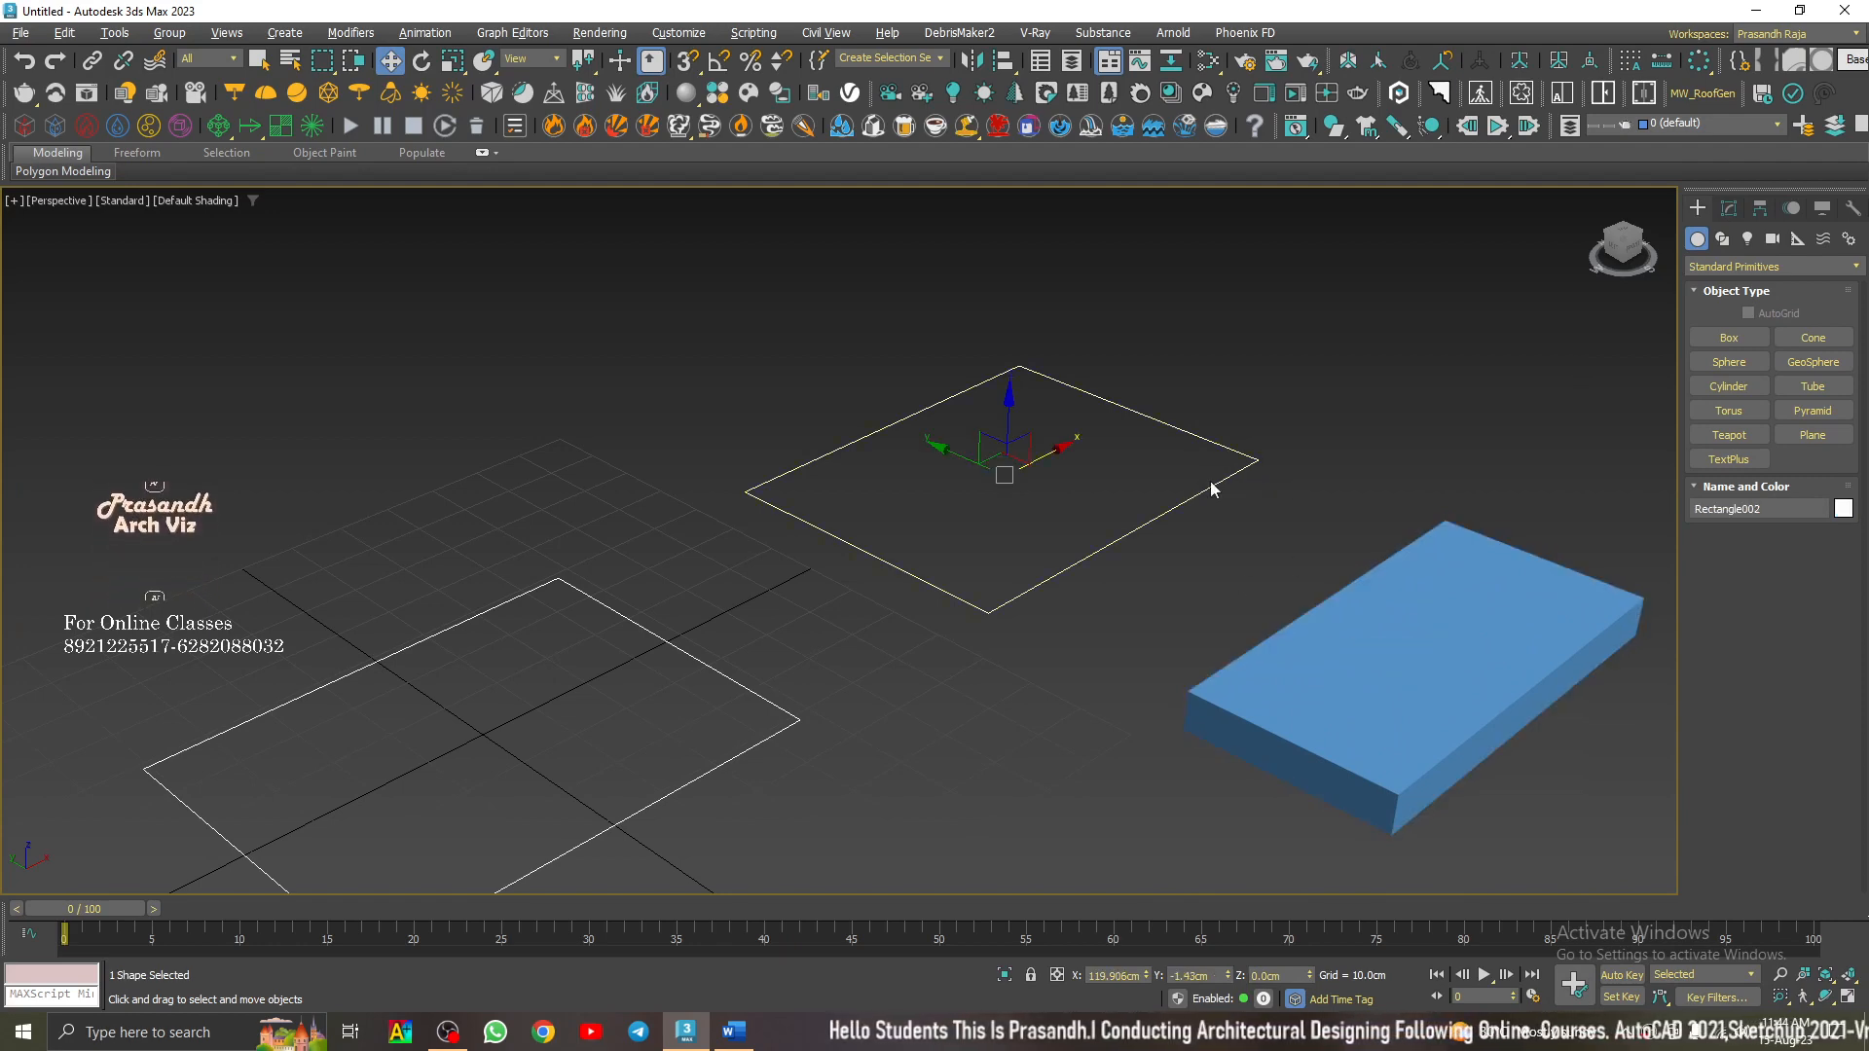
pyautogui.click(1428, 563)
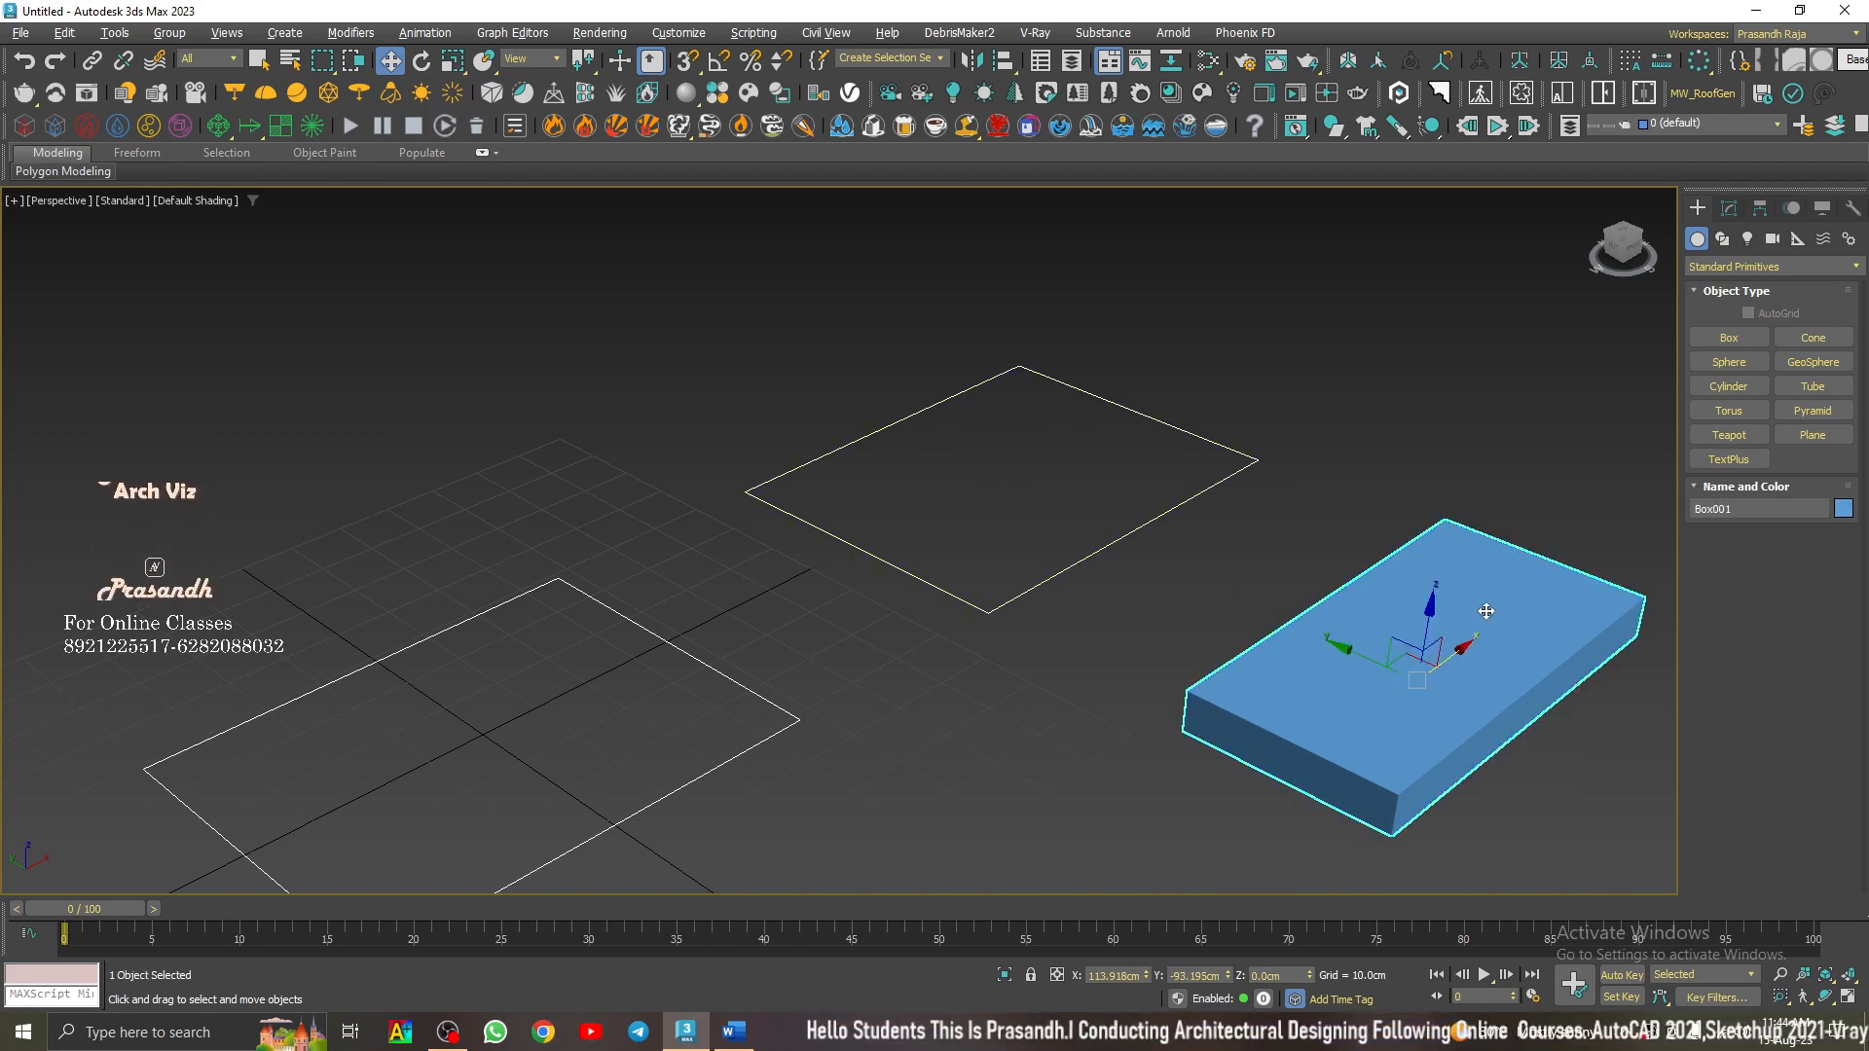
# - Apply the Extrude modifier to the copied rectangle with an amount of 7.19 cm to match the box's height
pyautogui.click(1201, 496)
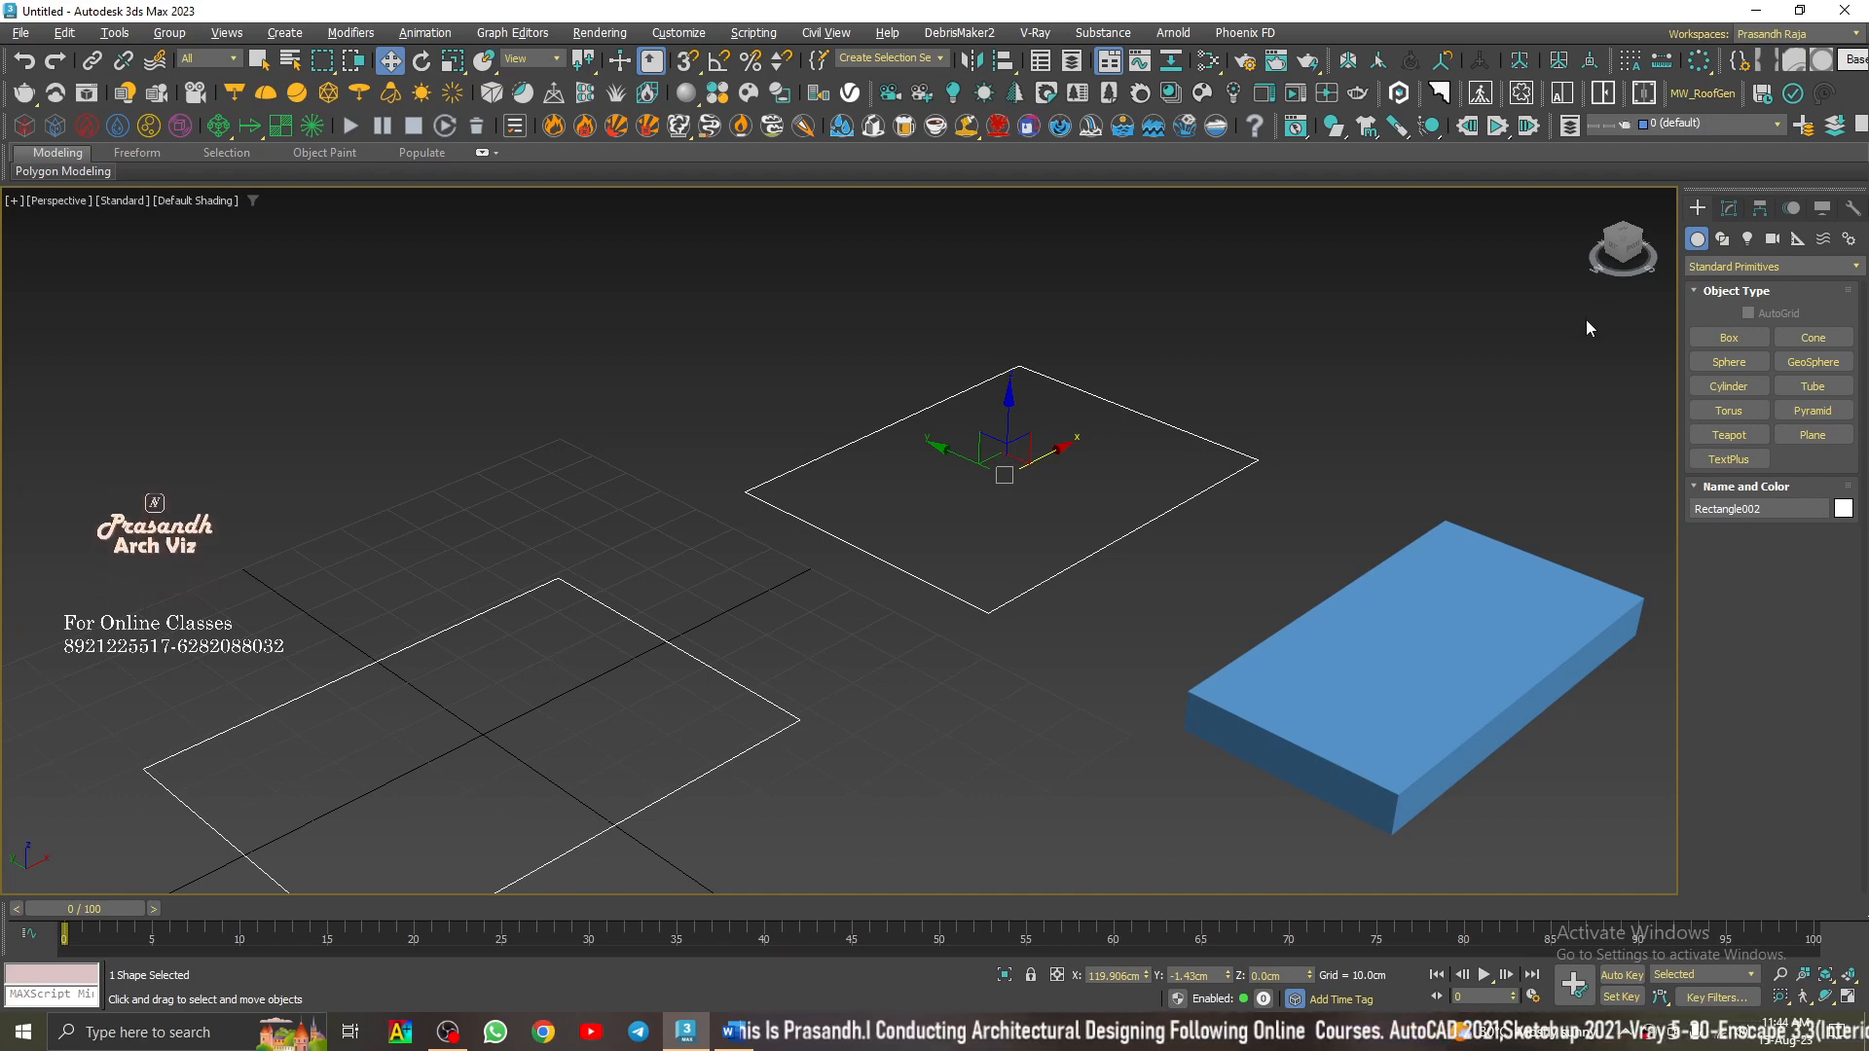
pyautogui.click(1731, 208)
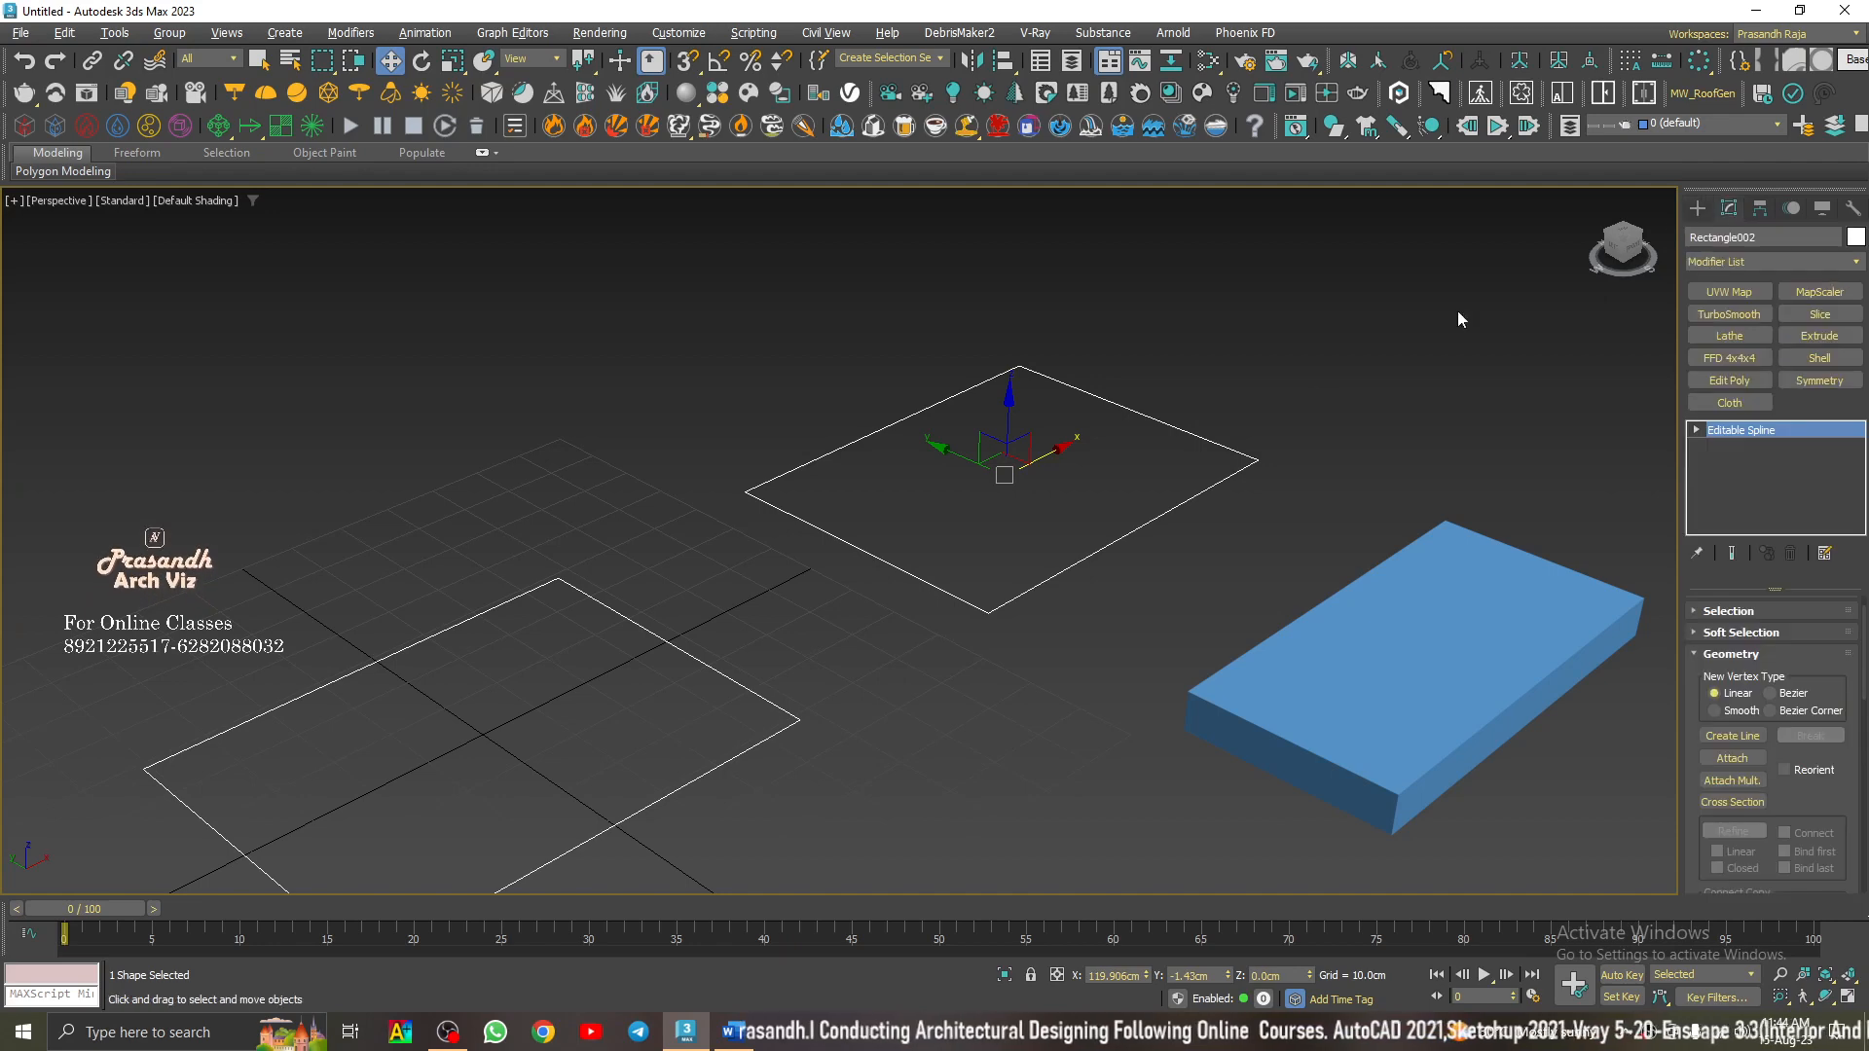
pyautogui.click(1820, 336)
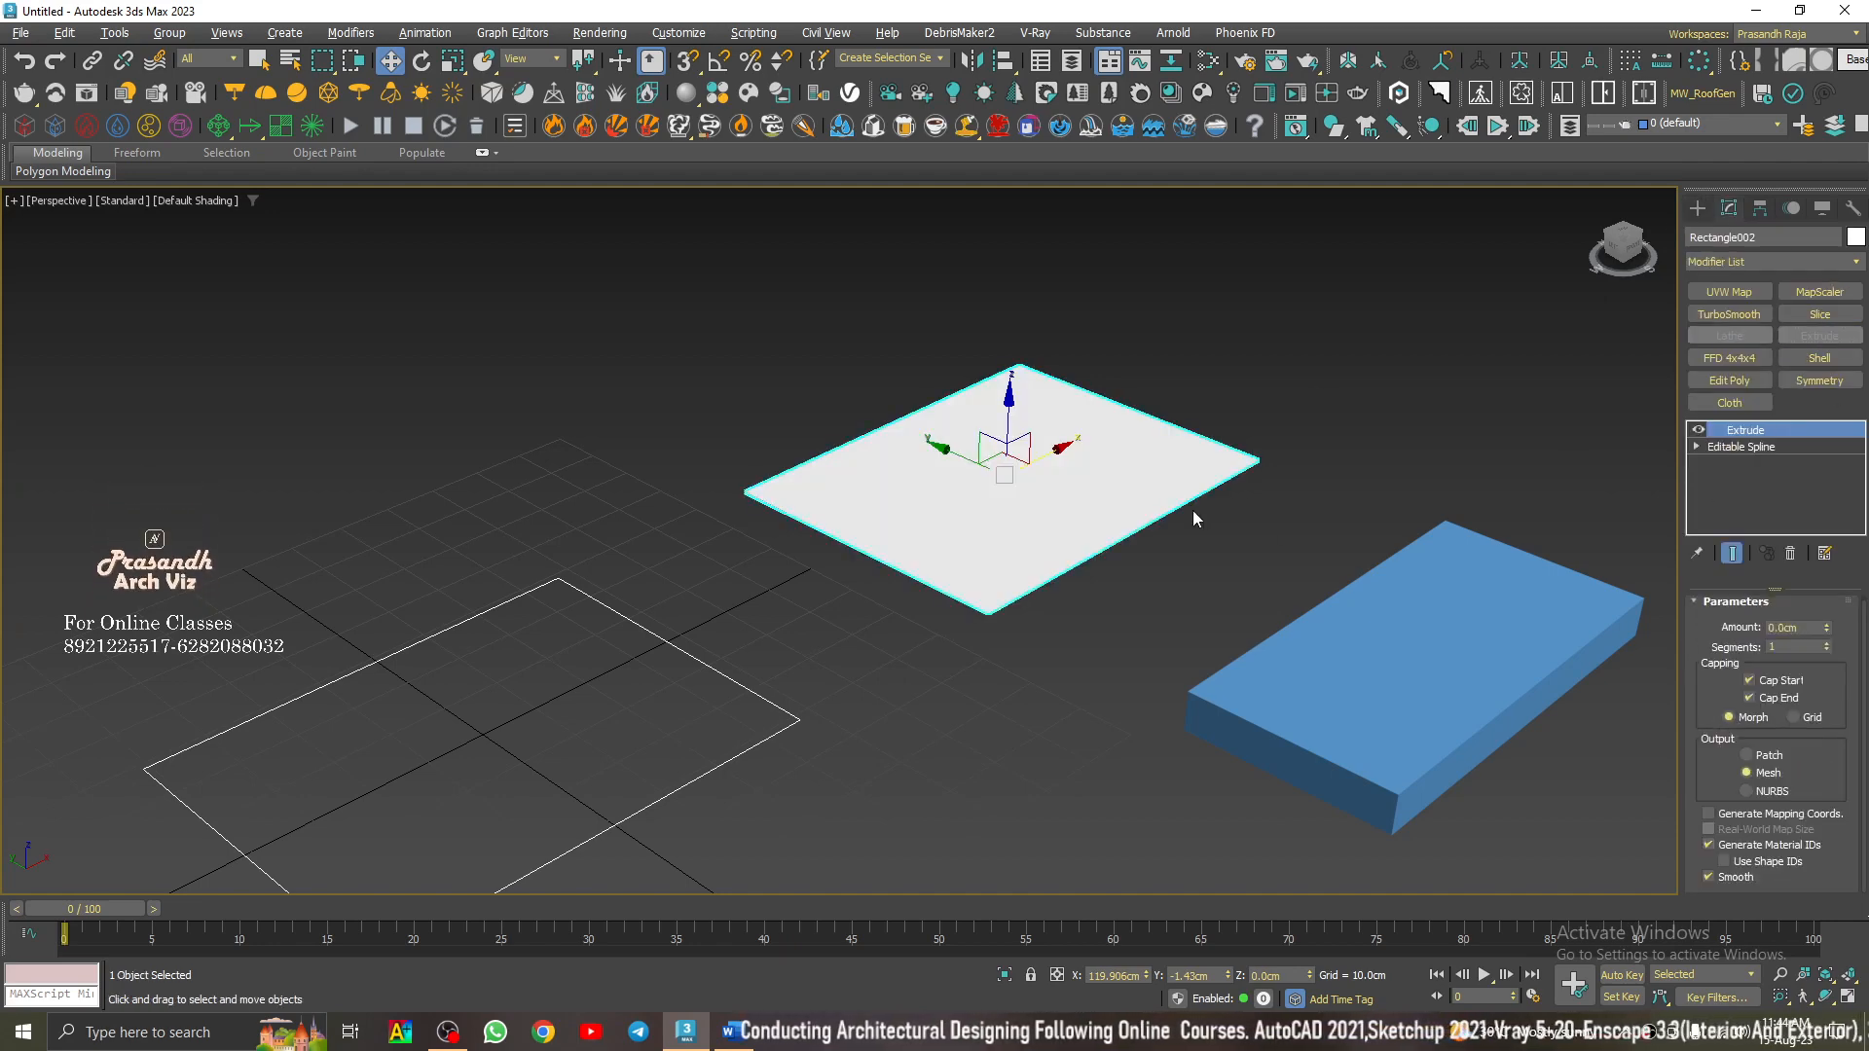
pyautogui.click(1400, 663)
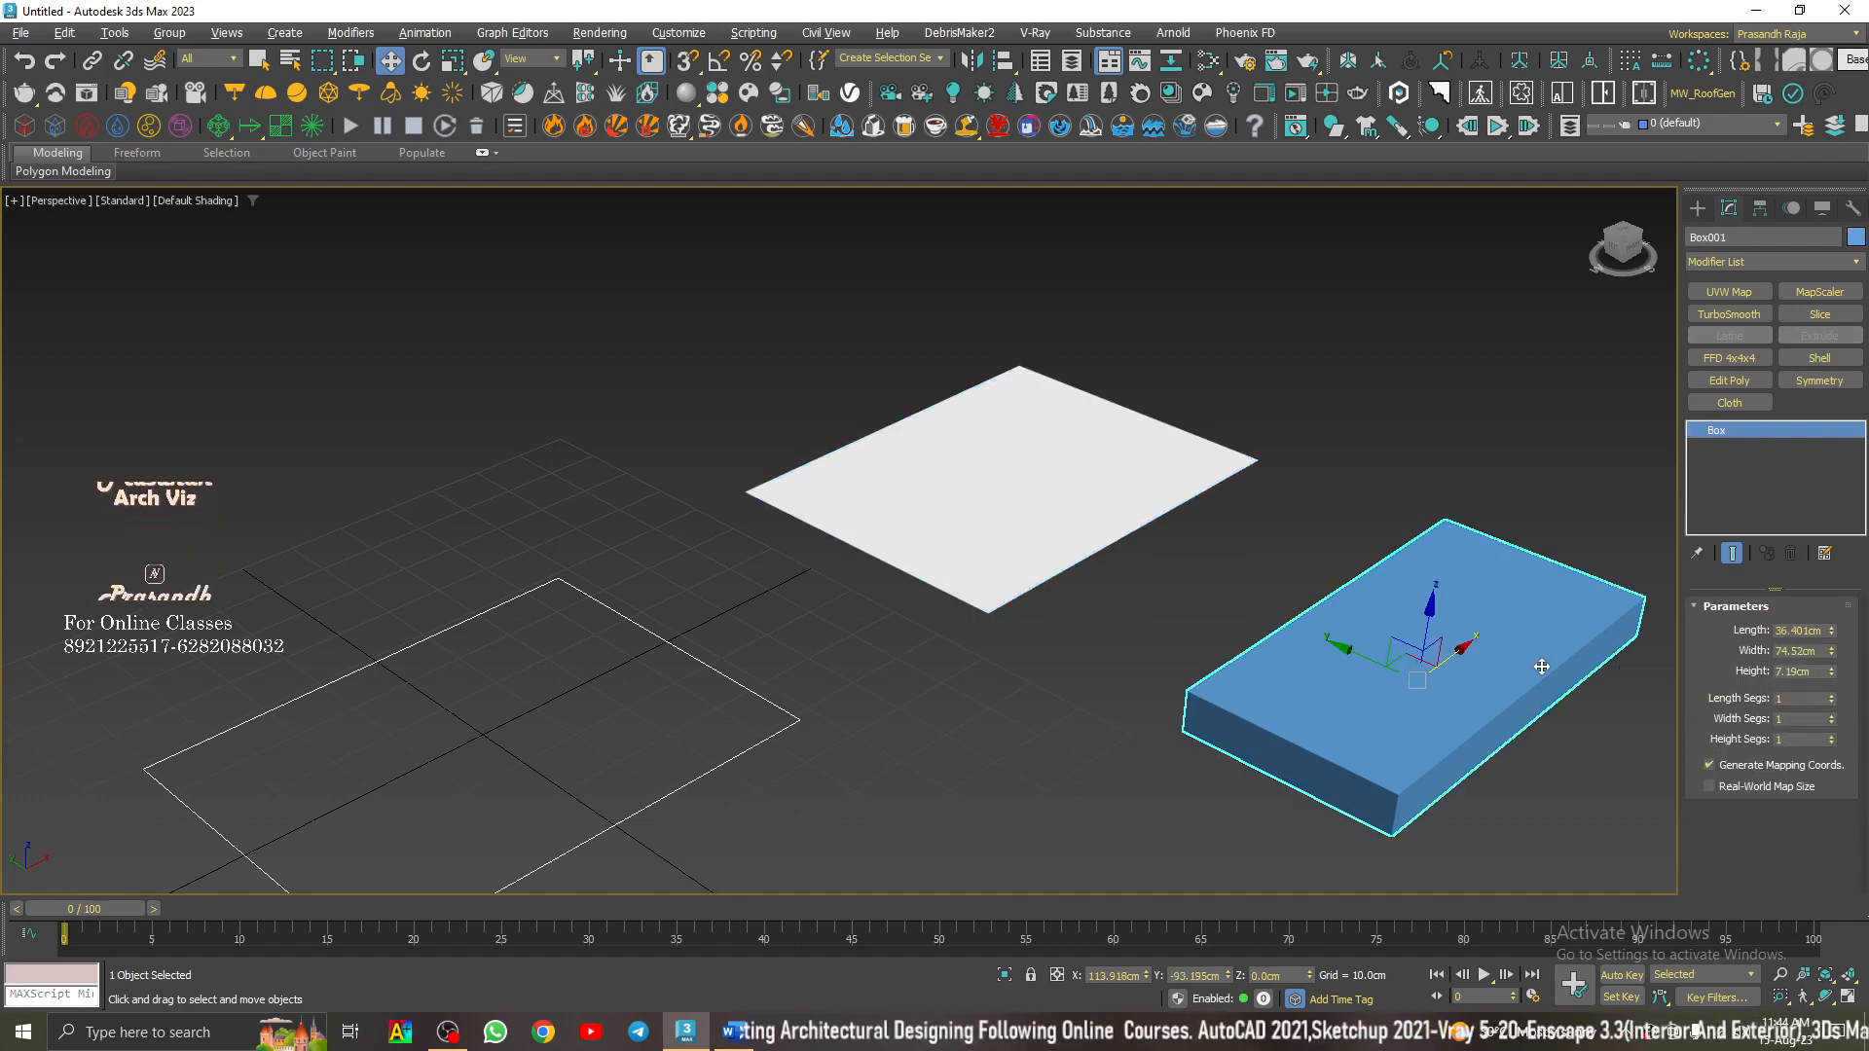
pyautogui.click(1039, 507)
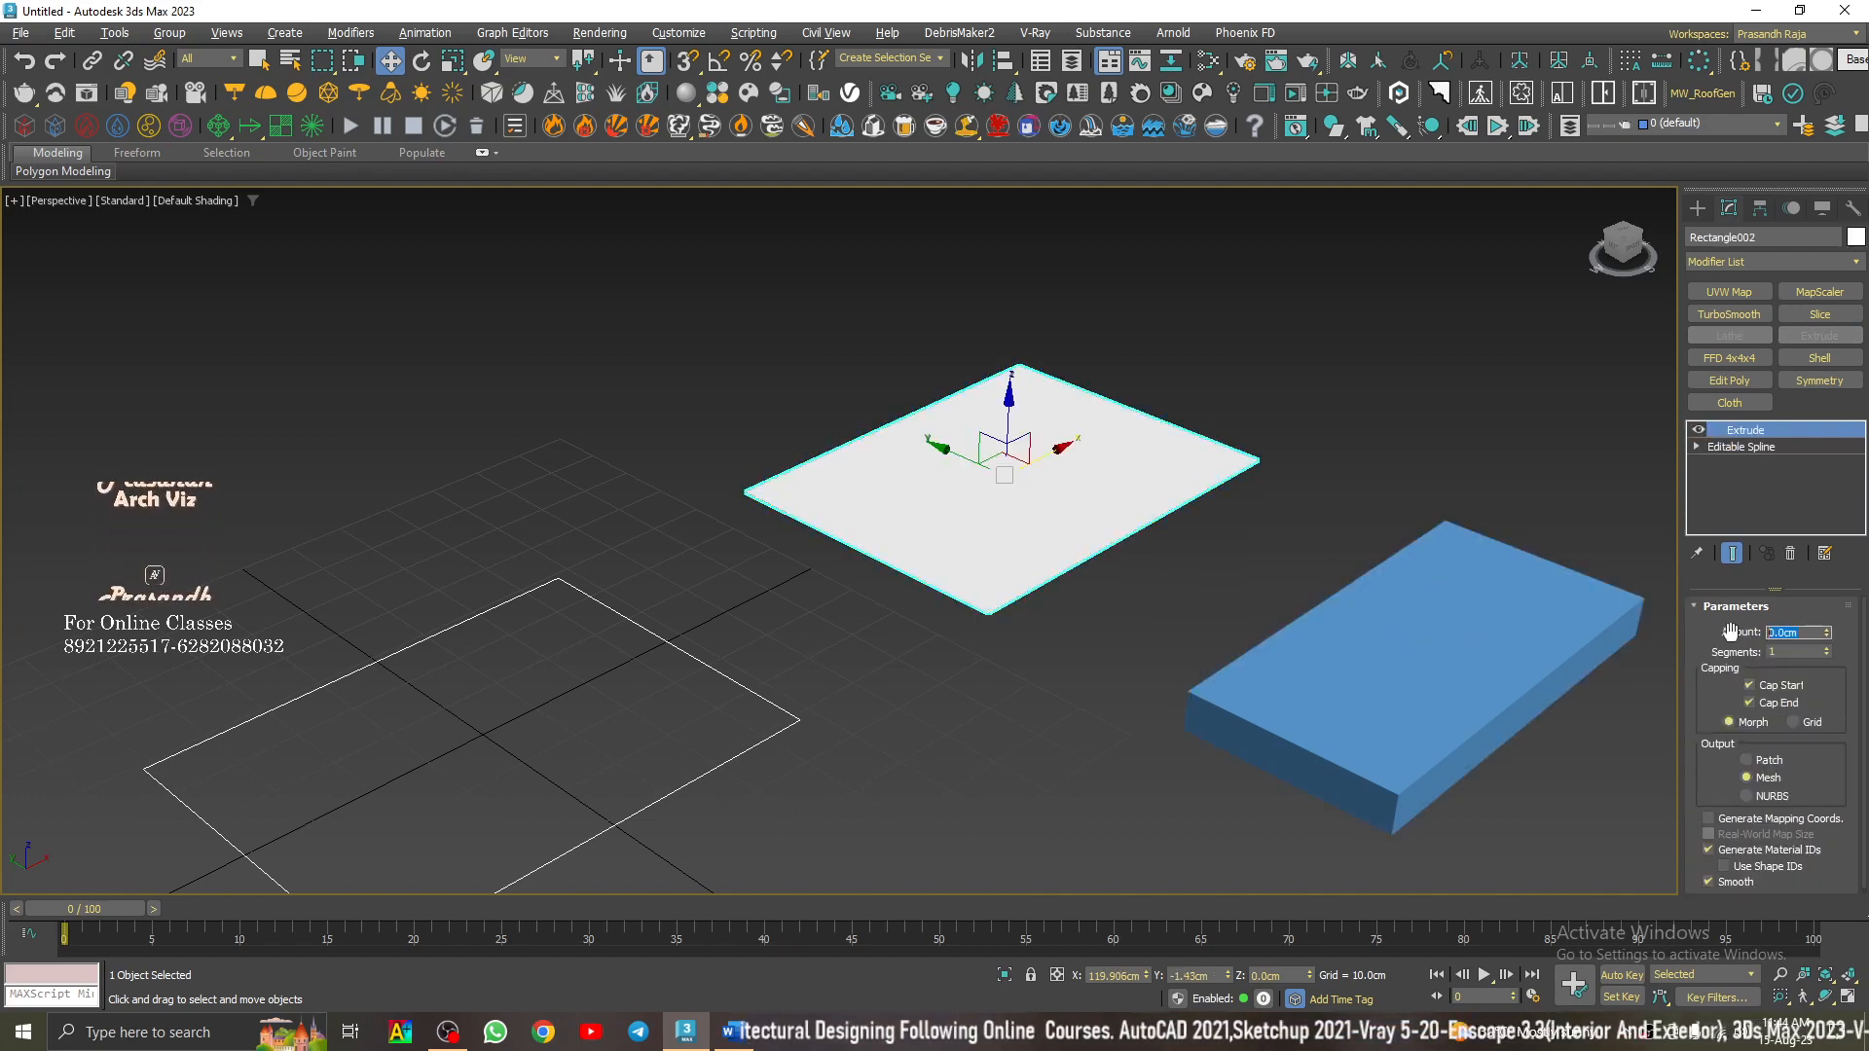
pyautogui.write('7.19')
pyautogui.press('Return')
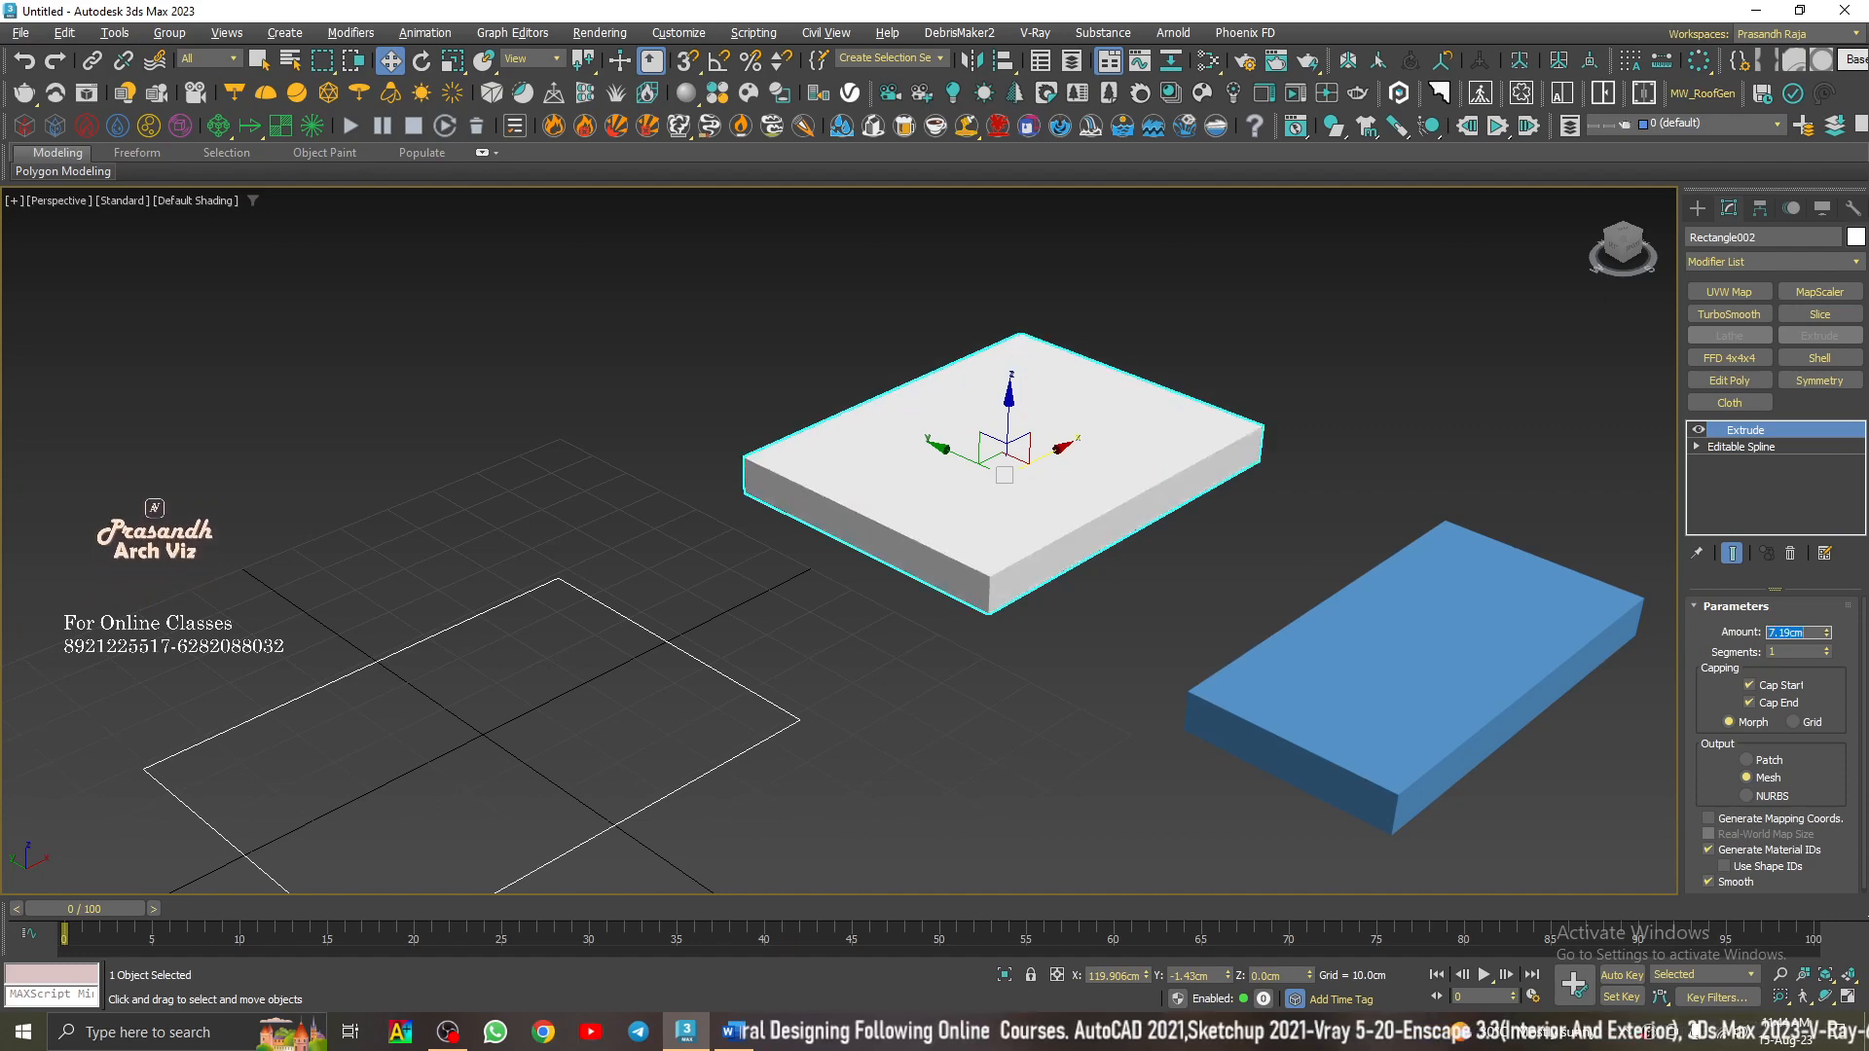
# - Compare the box's modifier stack and parameters with those of the extruded rectangle
pyautogui.click(1278, 381)
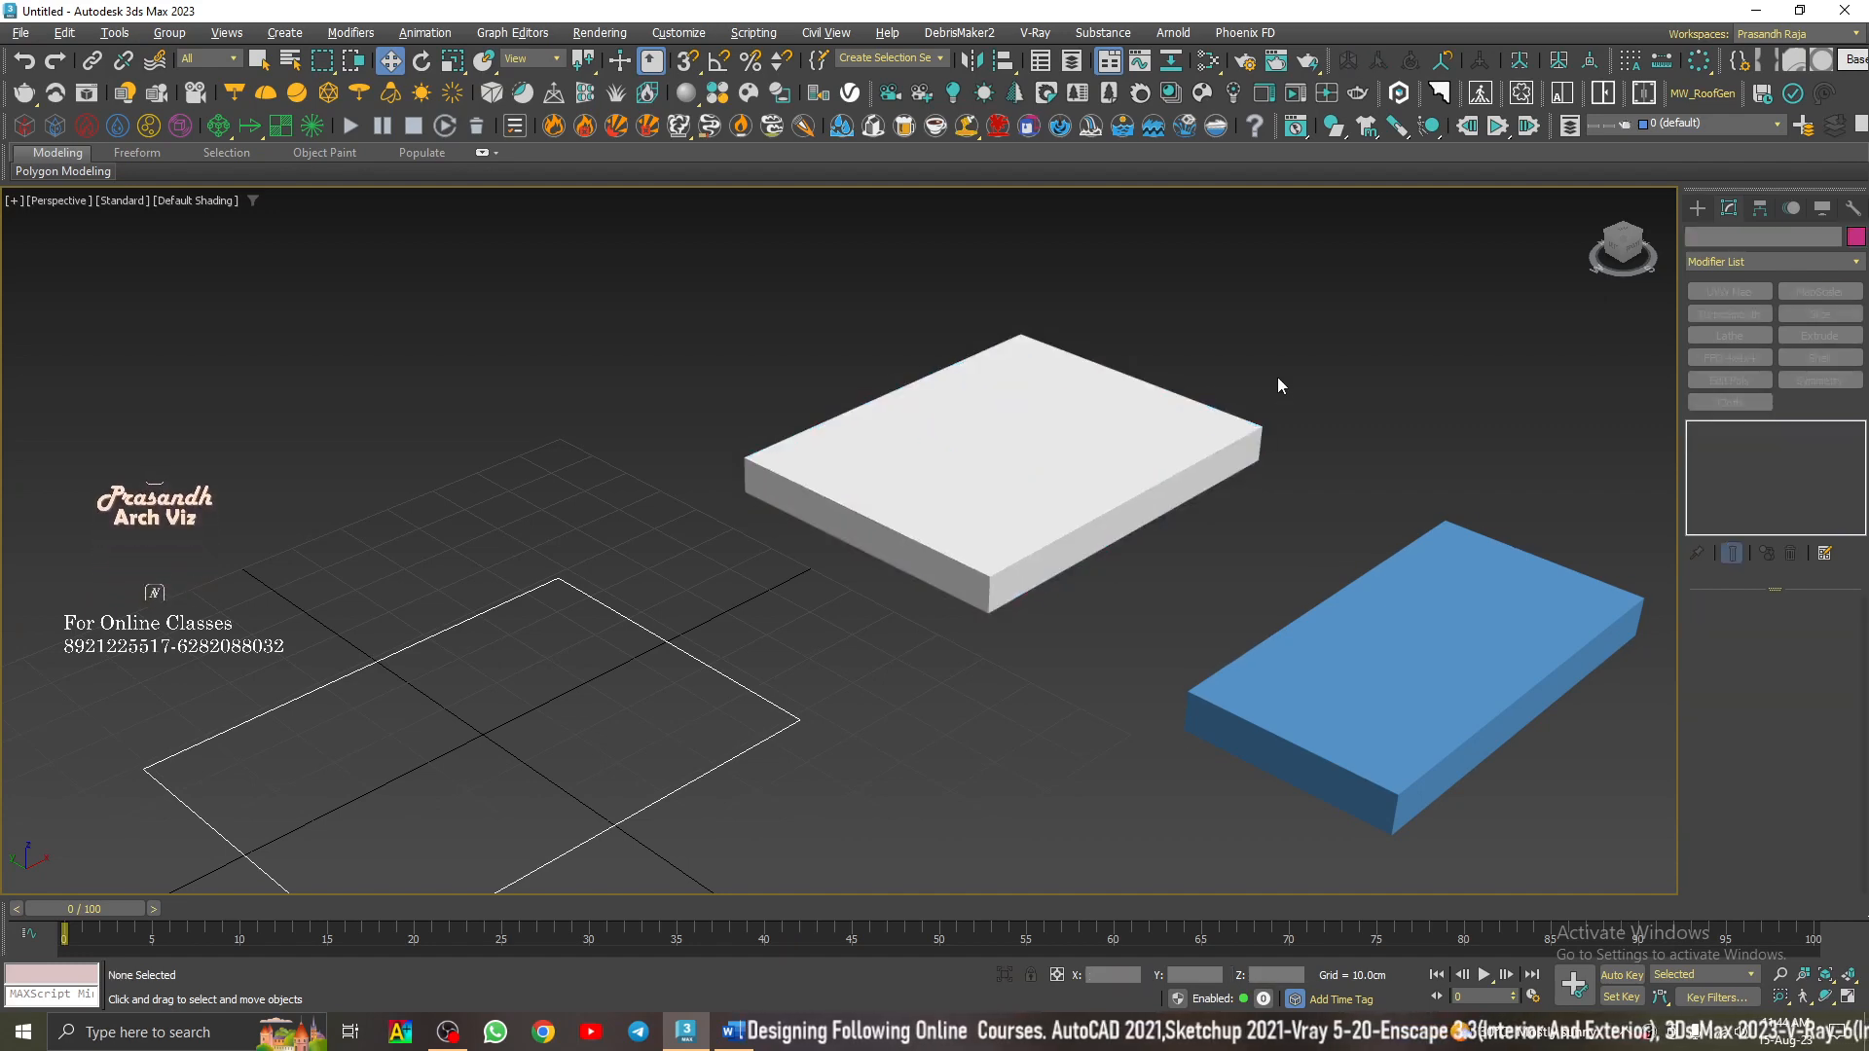
pyautogui.click(1407, 647)
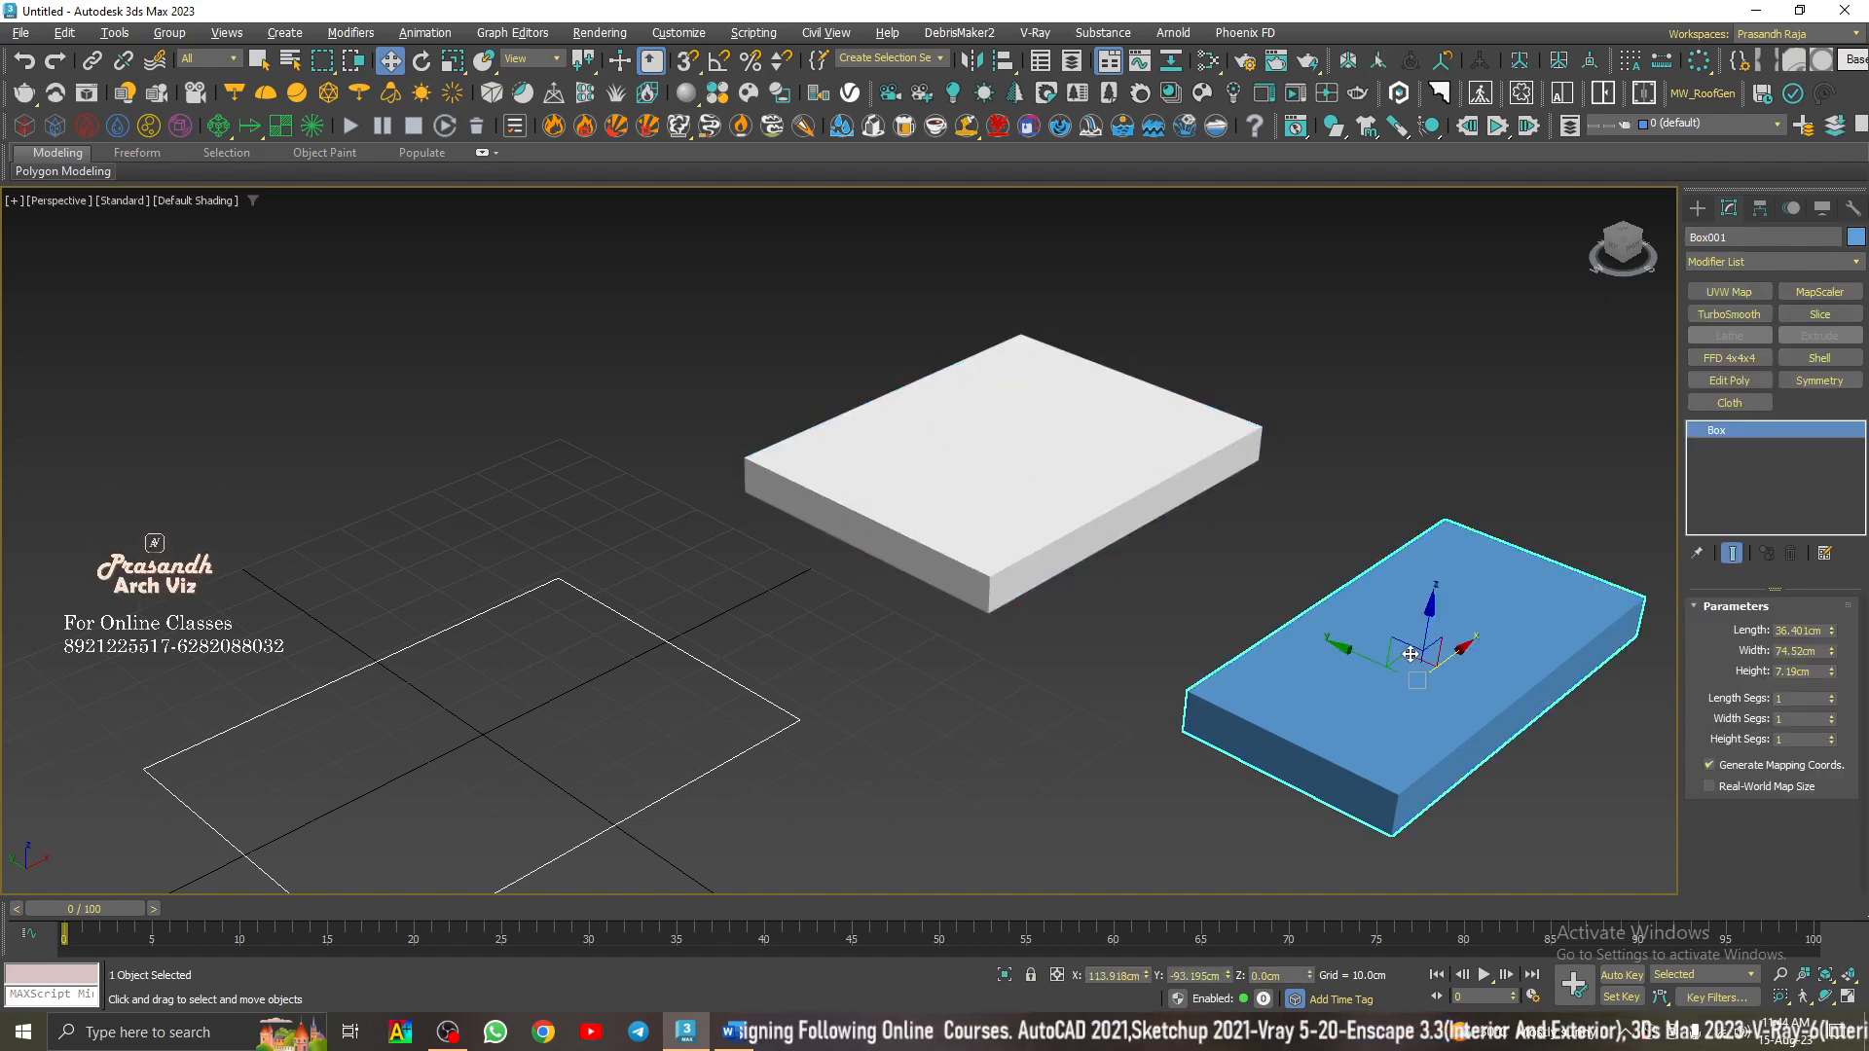
pyautogui.click(1101, 456)
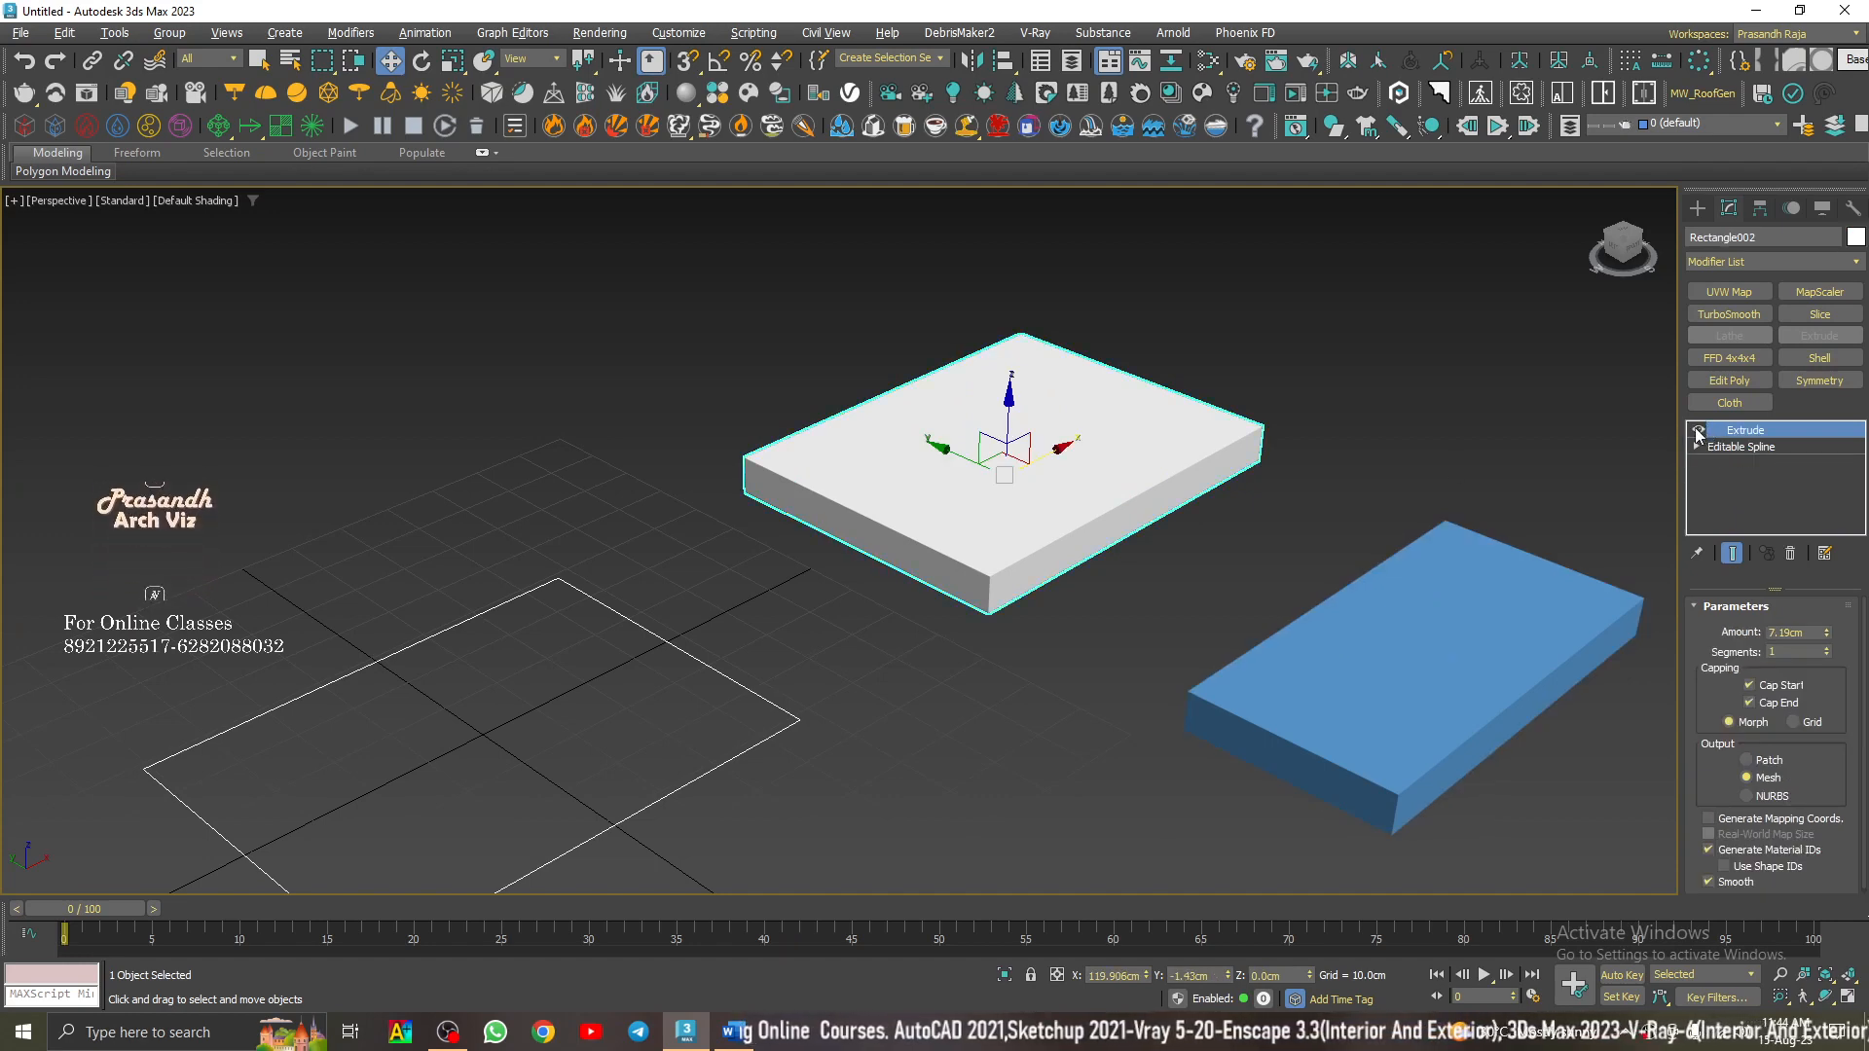
# - Toggle the Extrude modifier's visibility off and back on for the copied rectangle
pyautogui.click(1698, 430)
pyautogui.click(1698, 430)
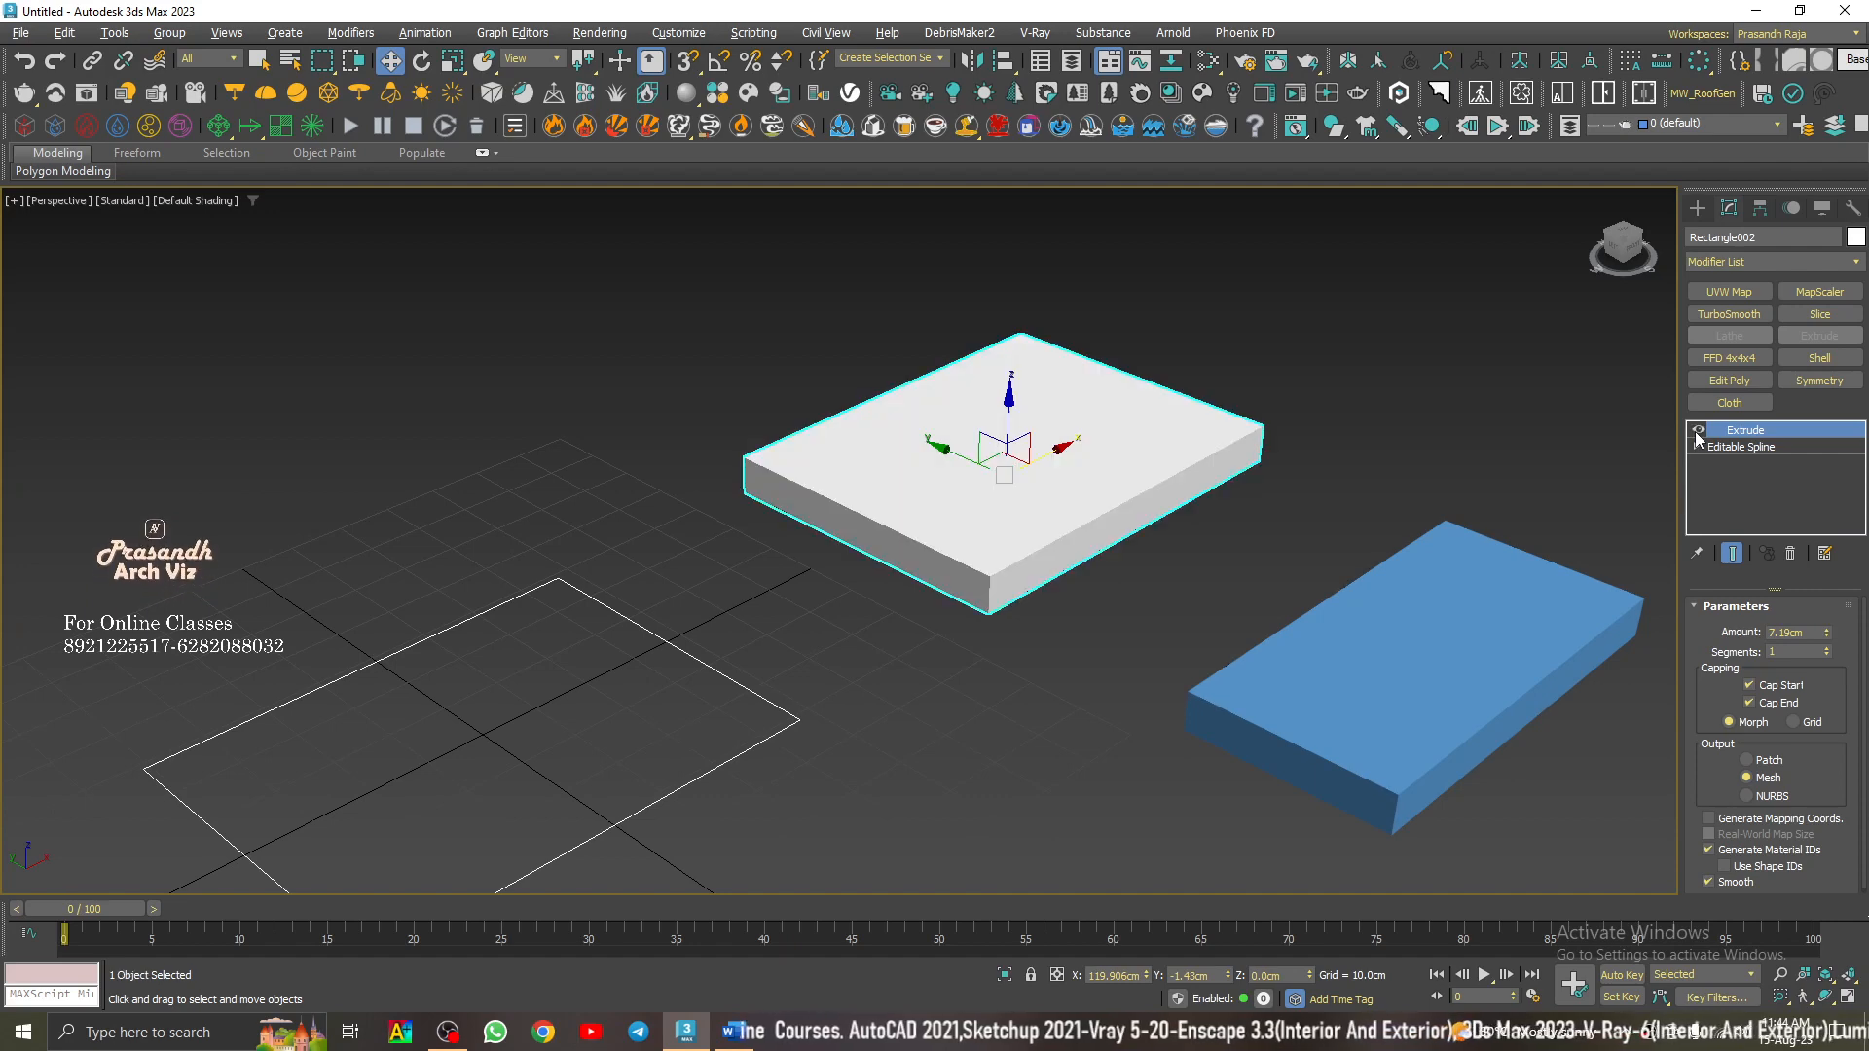
# - Select the original flat rectangle, enter its Vertex sub-object level and bring the Geometry options into view
pyautogui.moveTo(457, 775); pyautogui.dragTo(905, 554, button='middle')
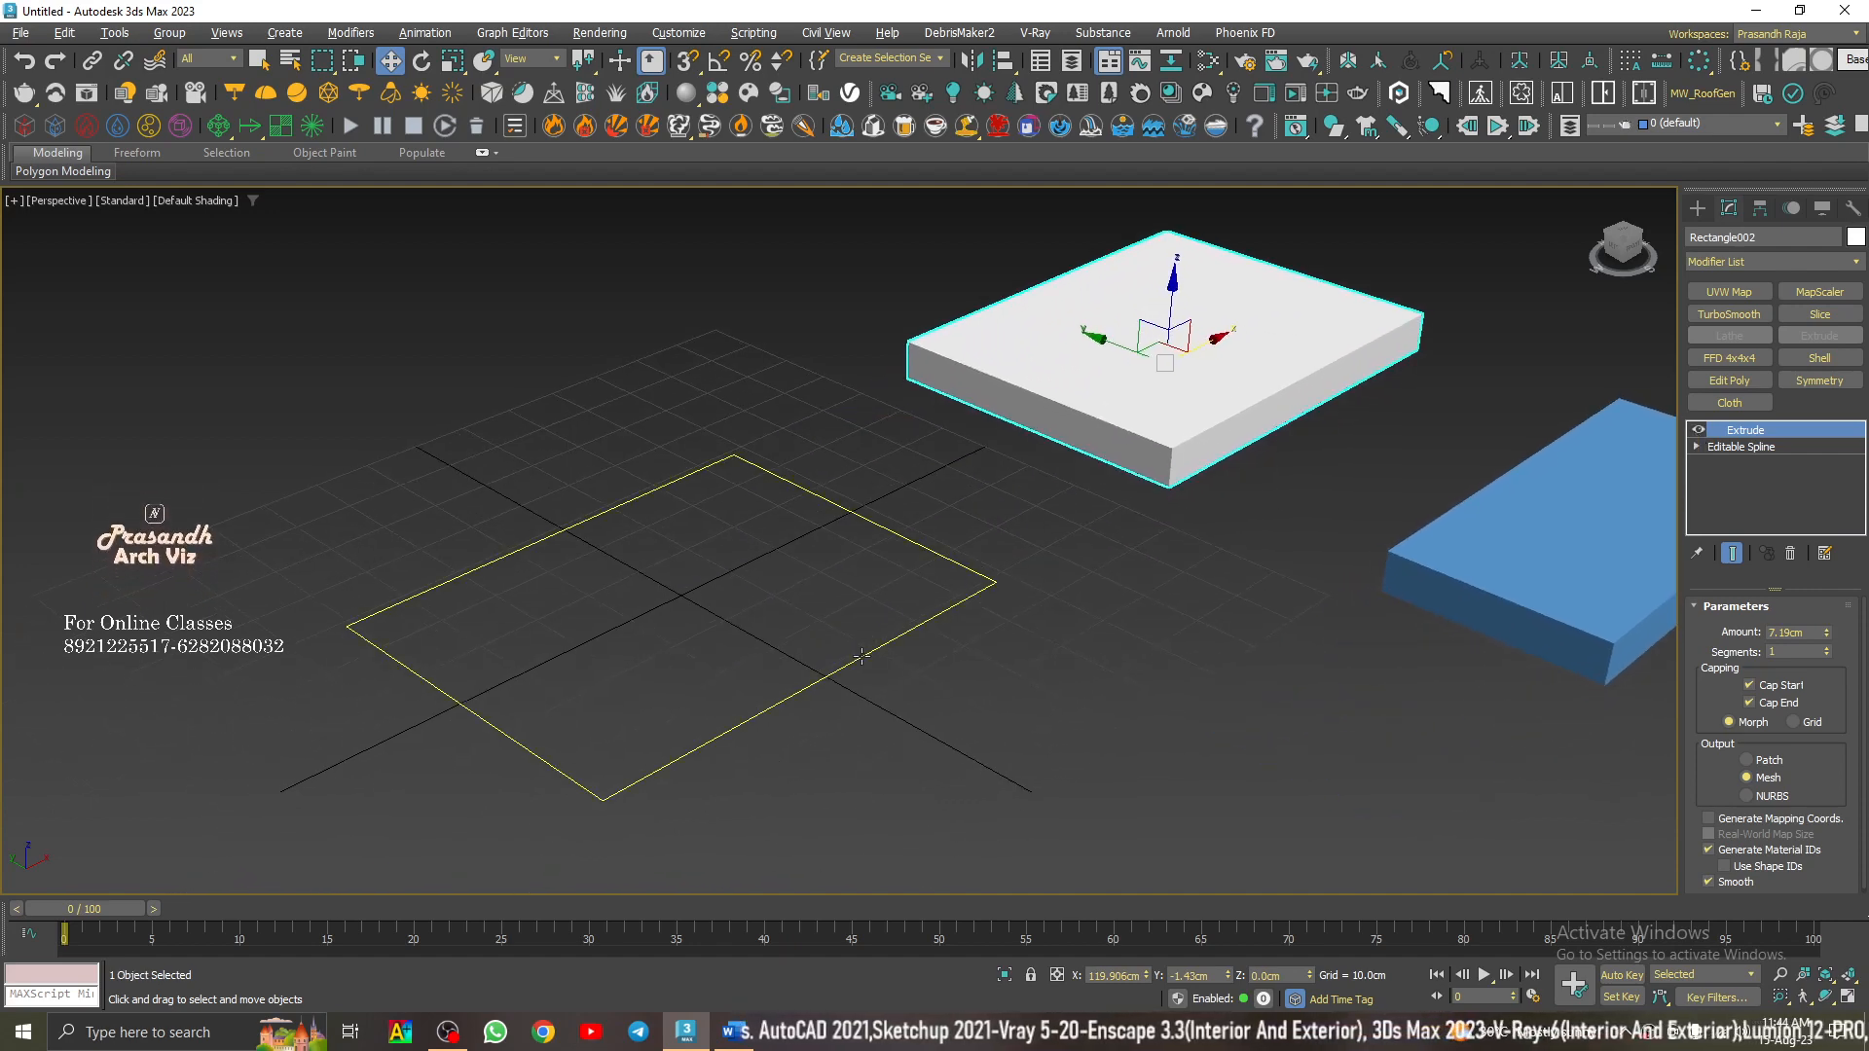
pyautogui.click(862, 656)
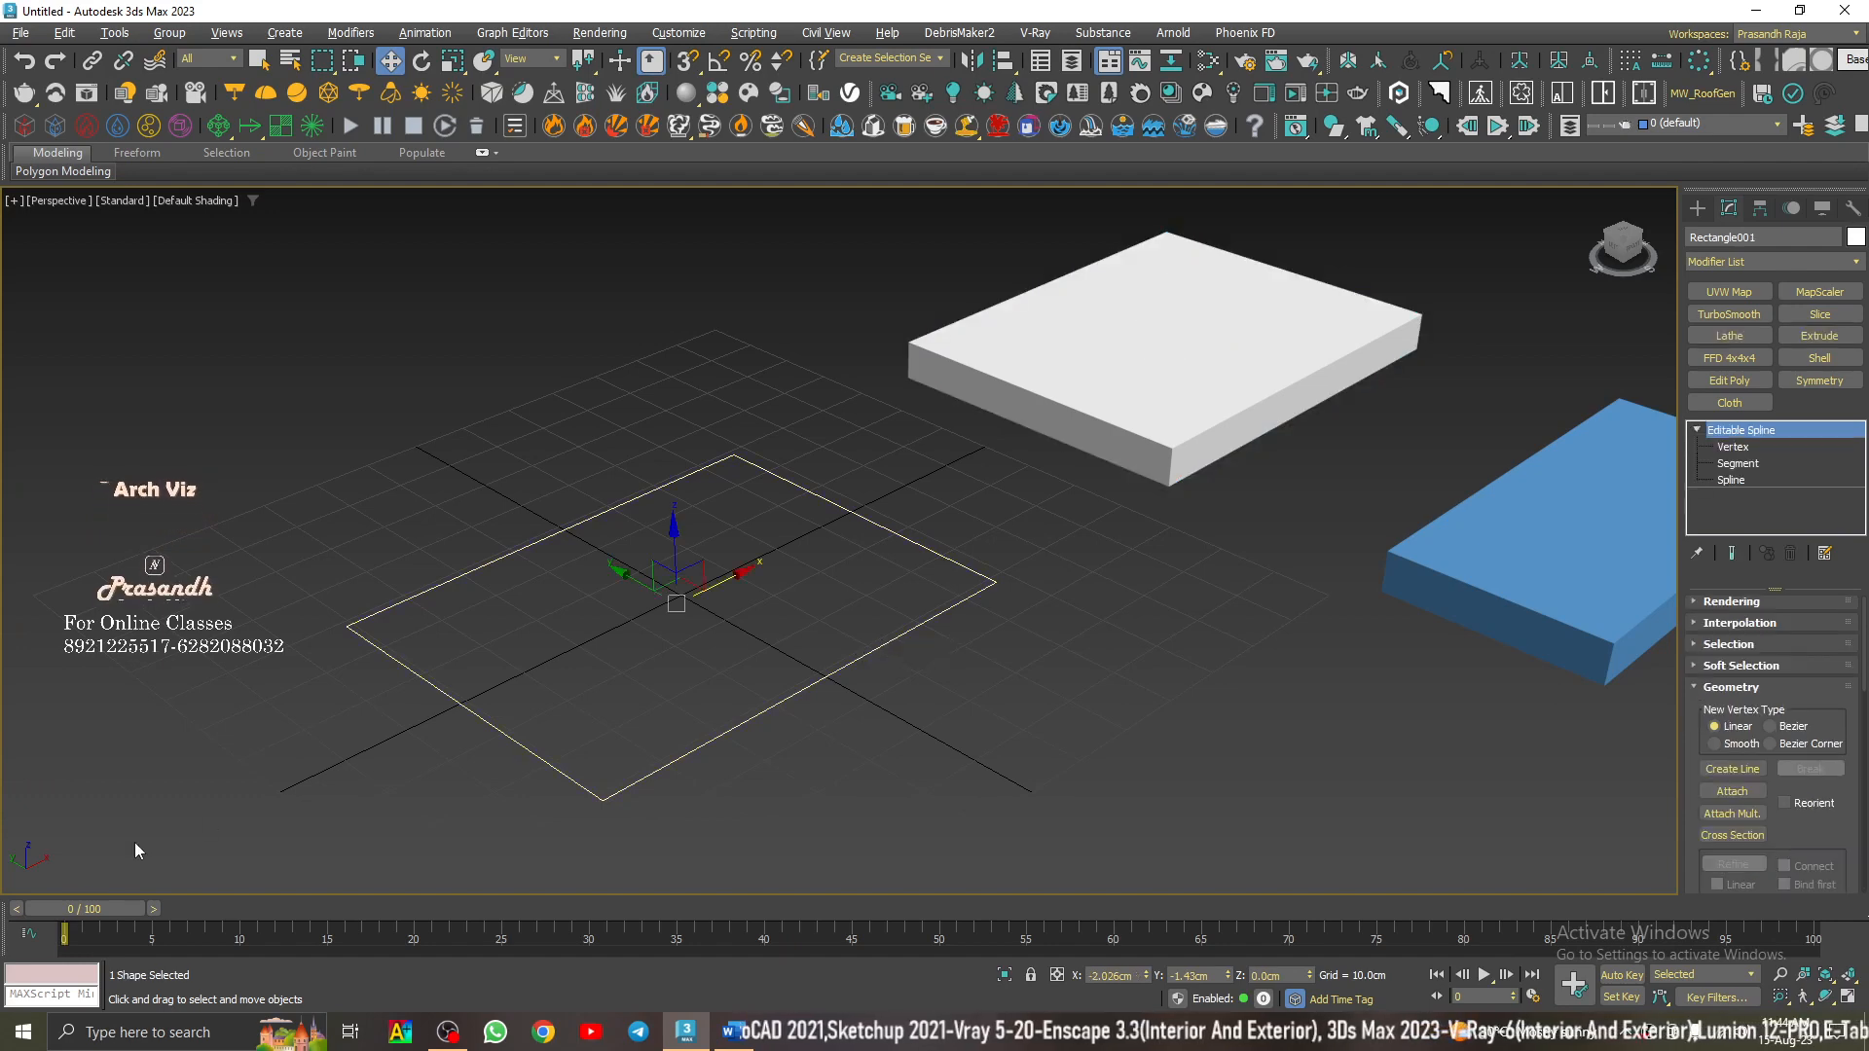
pyautogui.click(1737, 450)
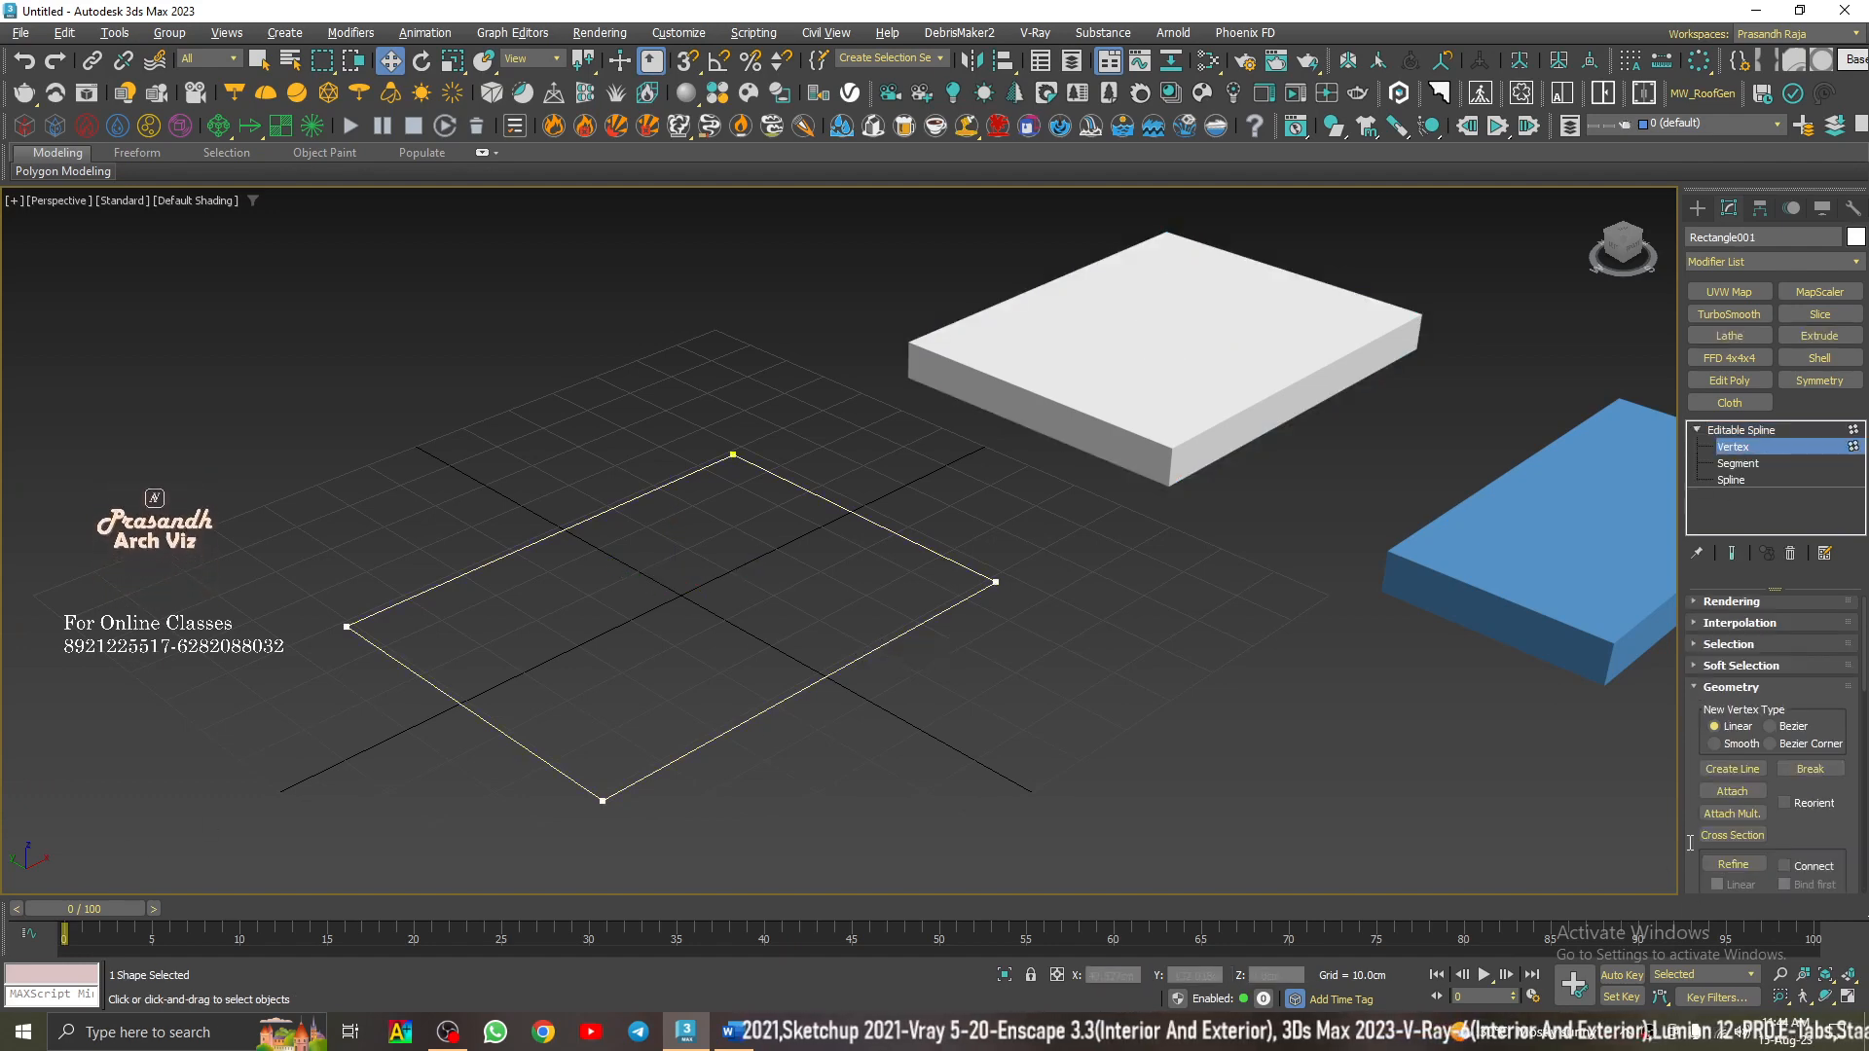
pyautogui.moveTo(1696, 816); pyautogui.dragTo(1696, 730)
pyautogui.moveTo(949, 615); pyautogui.dragTo(1038, 576, button='middle')
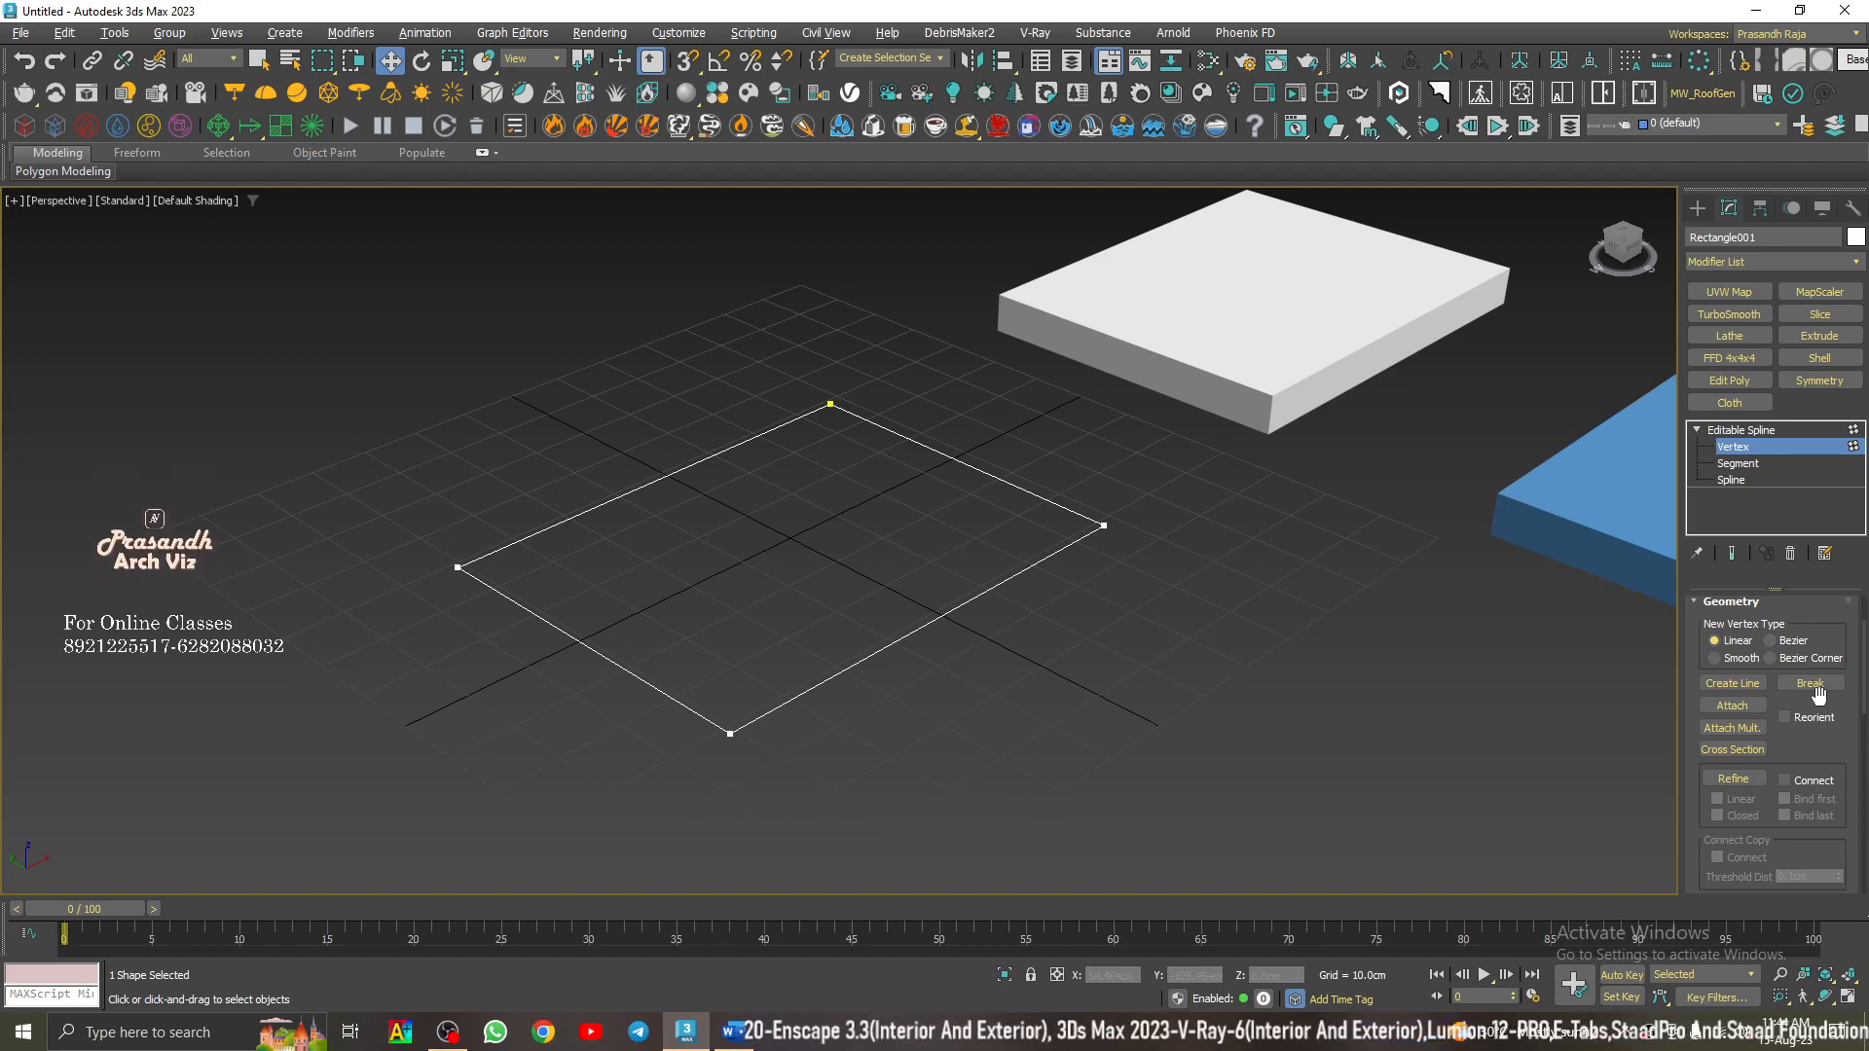
pyautogui.click(1103, 526)
pyautogui.click(1112, 587)
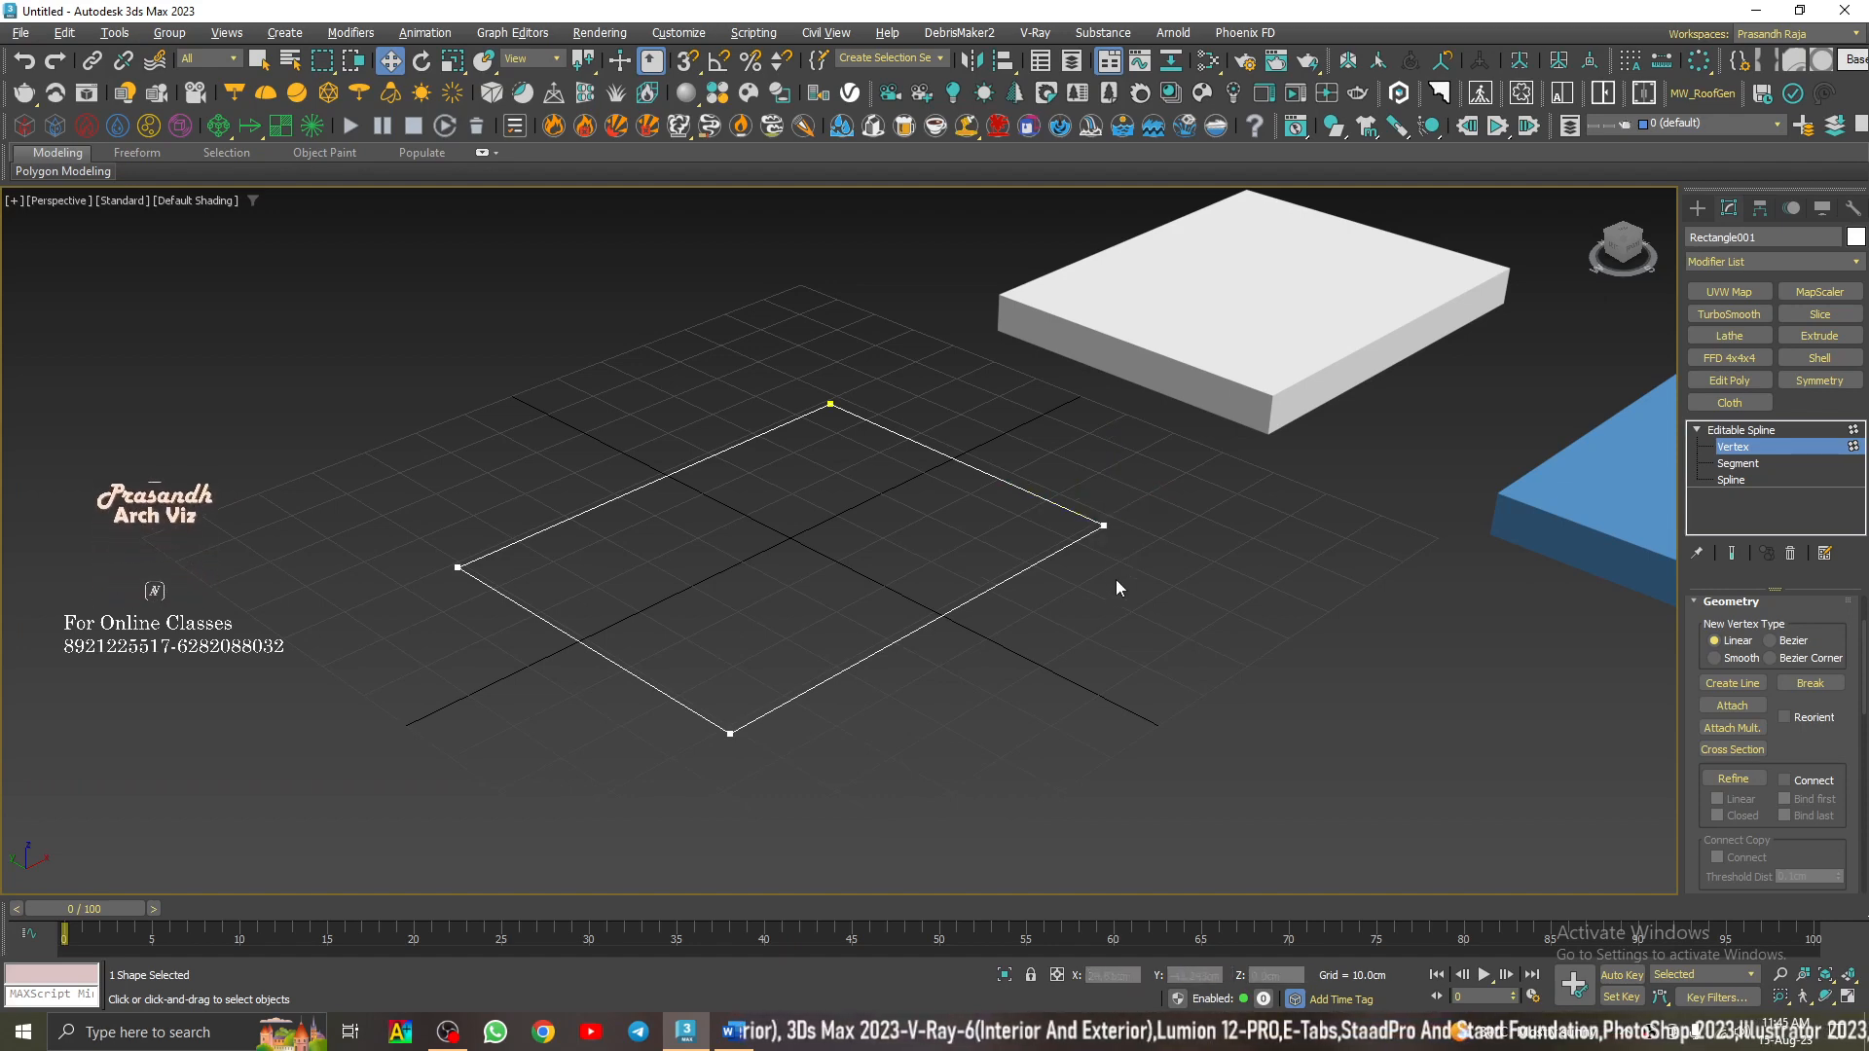
pyautogui.moveTo(1124, 493); pyautogui.dragTo(1049, 601)
pyautogui.click(1118, 625)
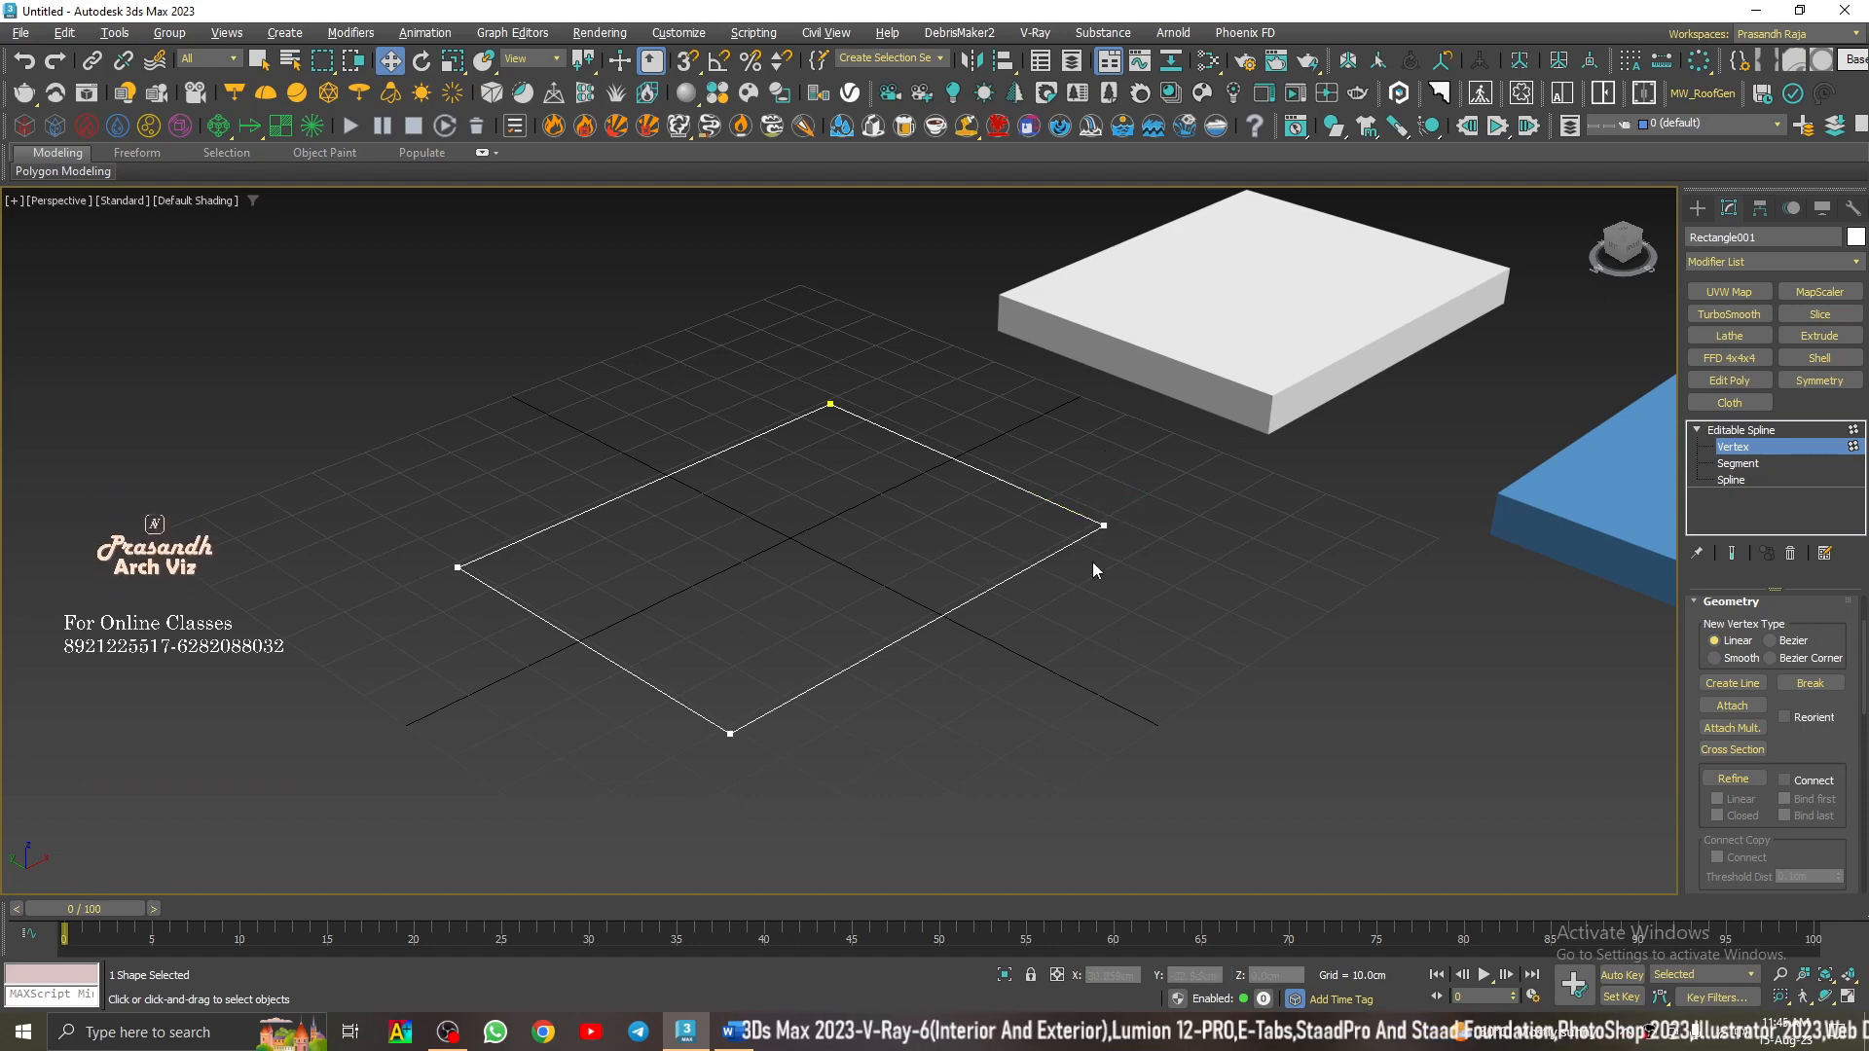
pyautogui.click(1103, 526)
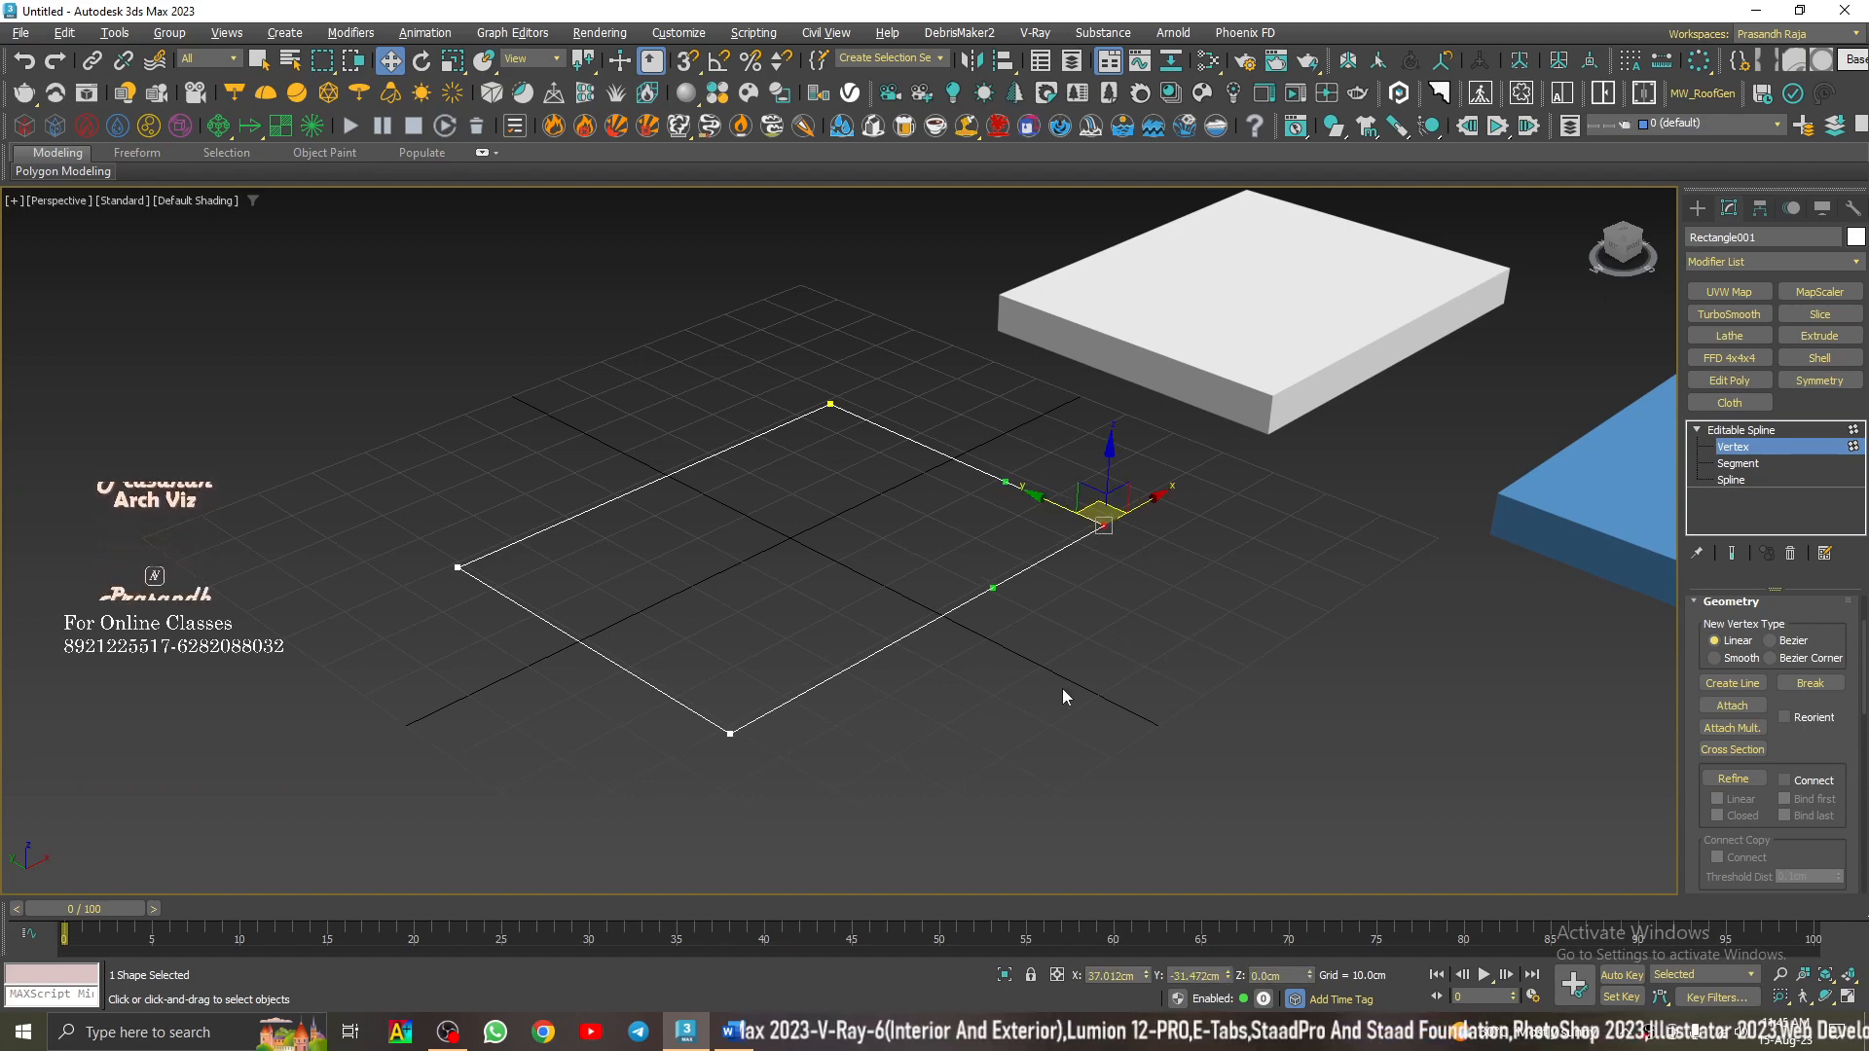
pyautogui.click(1250, 650)
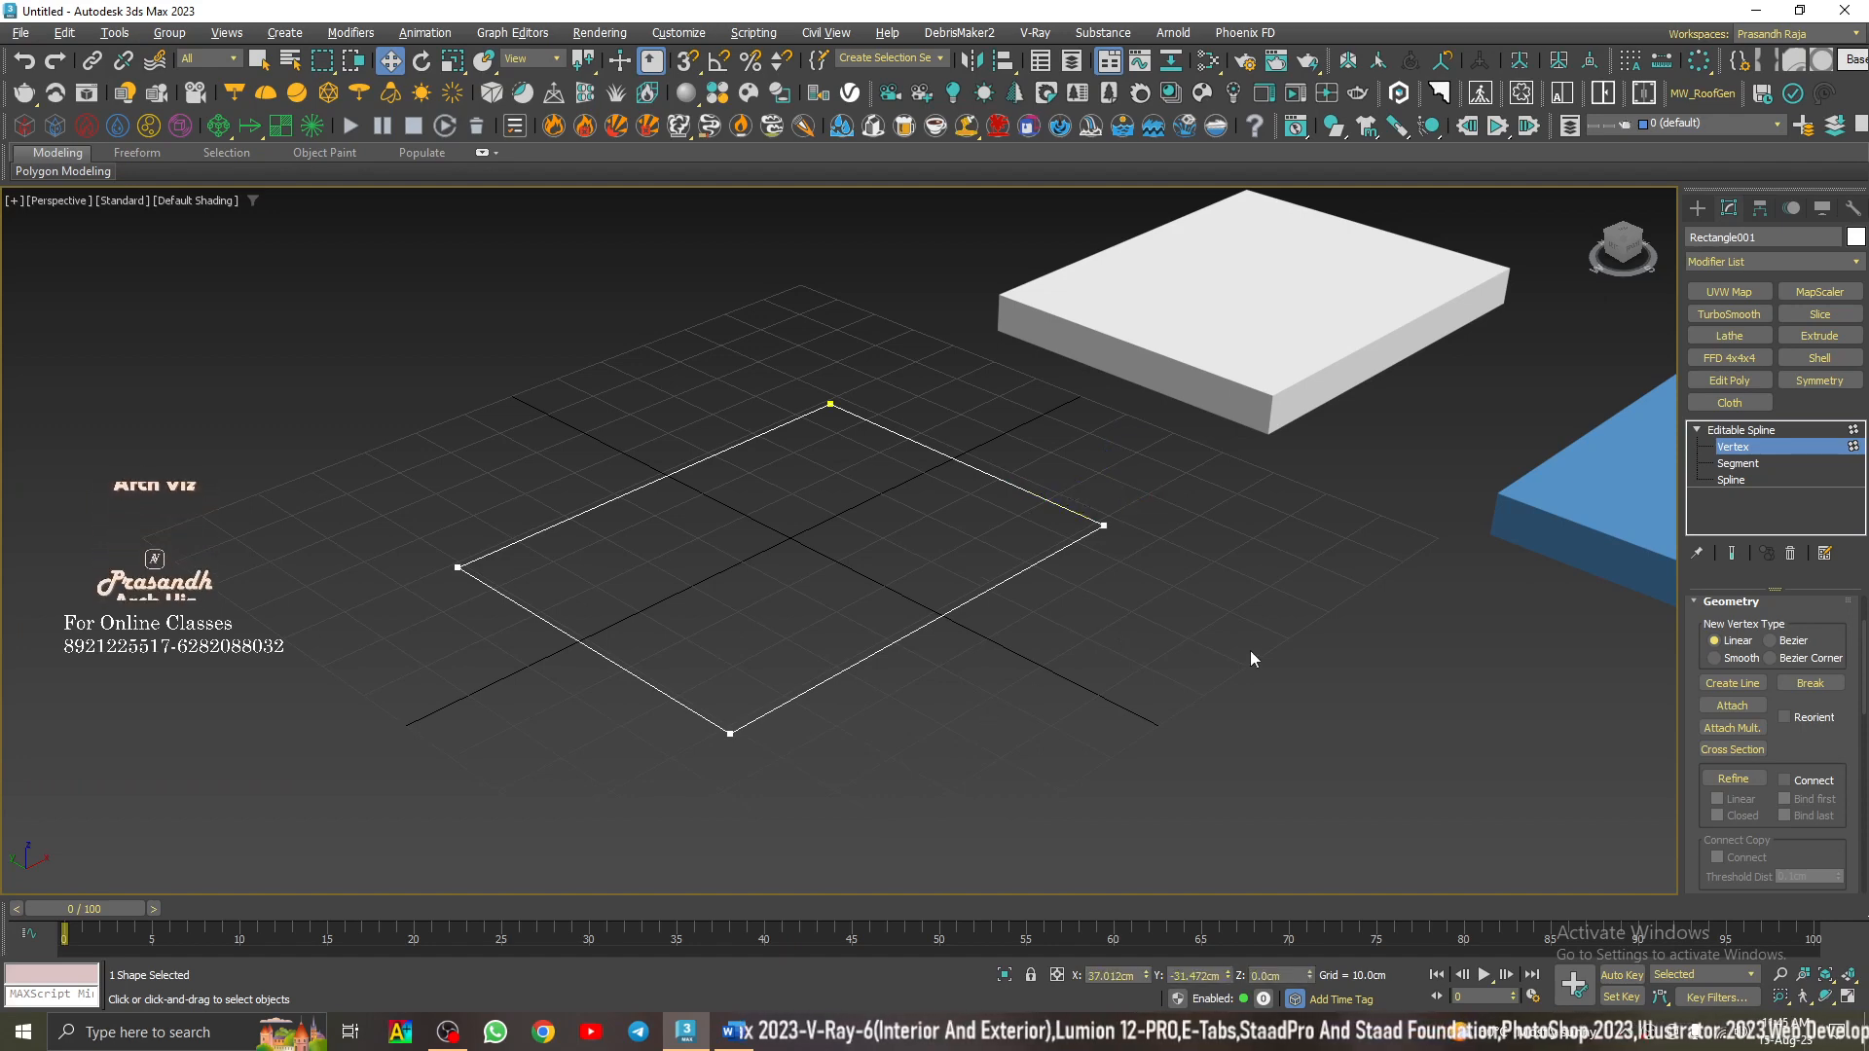
# - Try moving the corner vertex nearest the box to about Y -41.7 cm, then X 47.9 cm, undoing each move
pyautogui.click(1103, 527)
pyautogui.moveTo(1053, 501); pyautogui.dragTo(1105, 531)
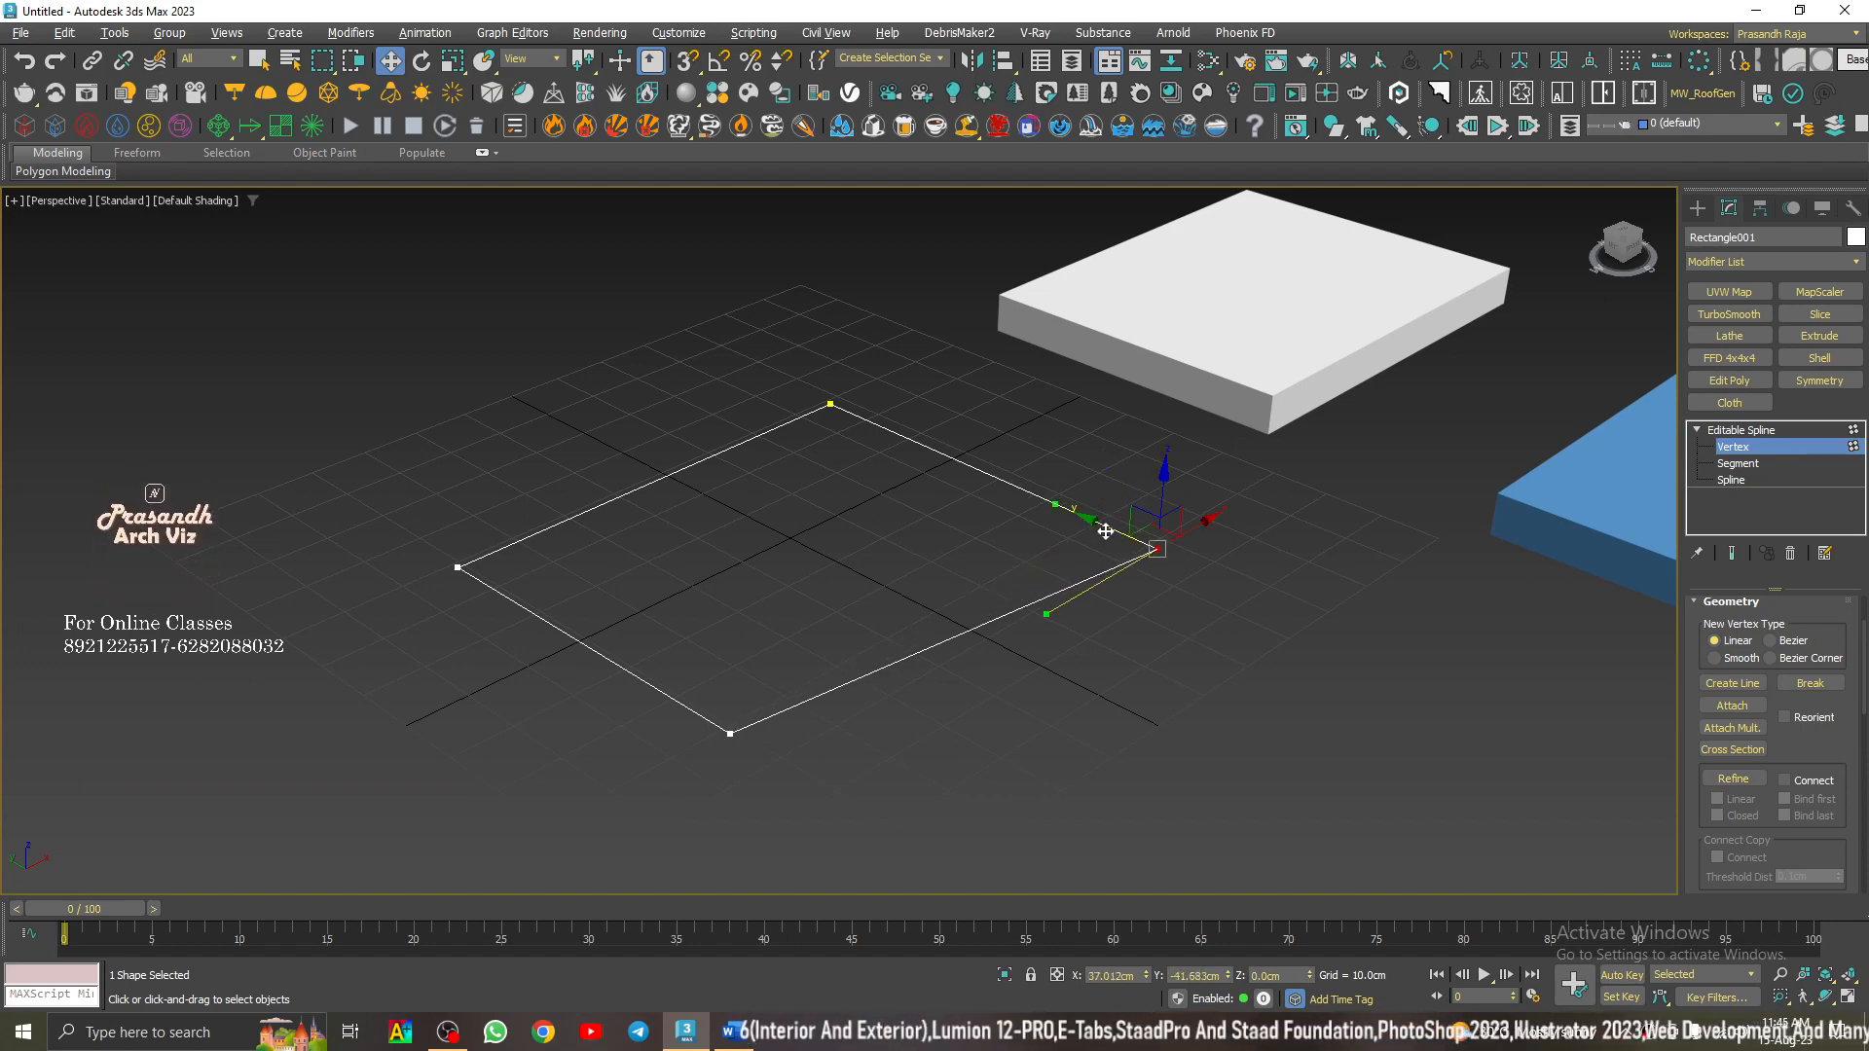
pyautogui.hotkey('ctrl', 'z')
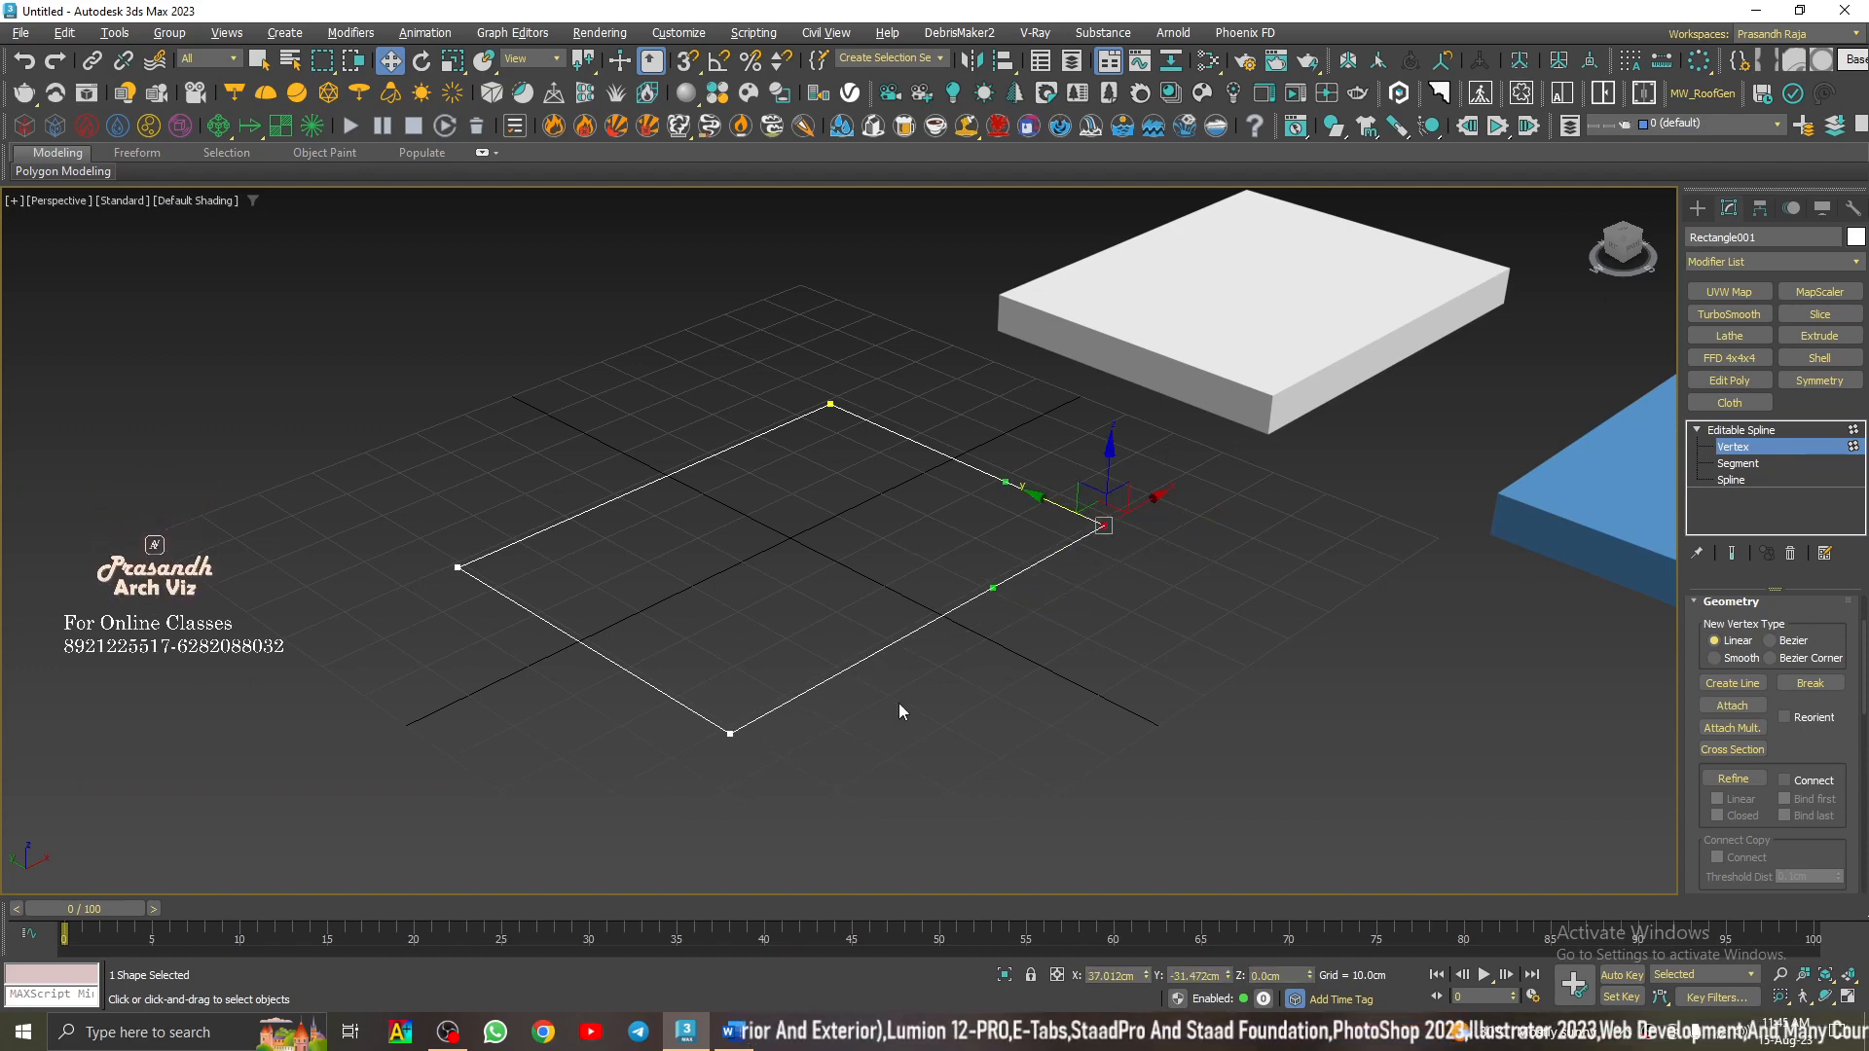
pyautogui.moveTo(1139, 513); pyautogui.dragTo(1181, 491)
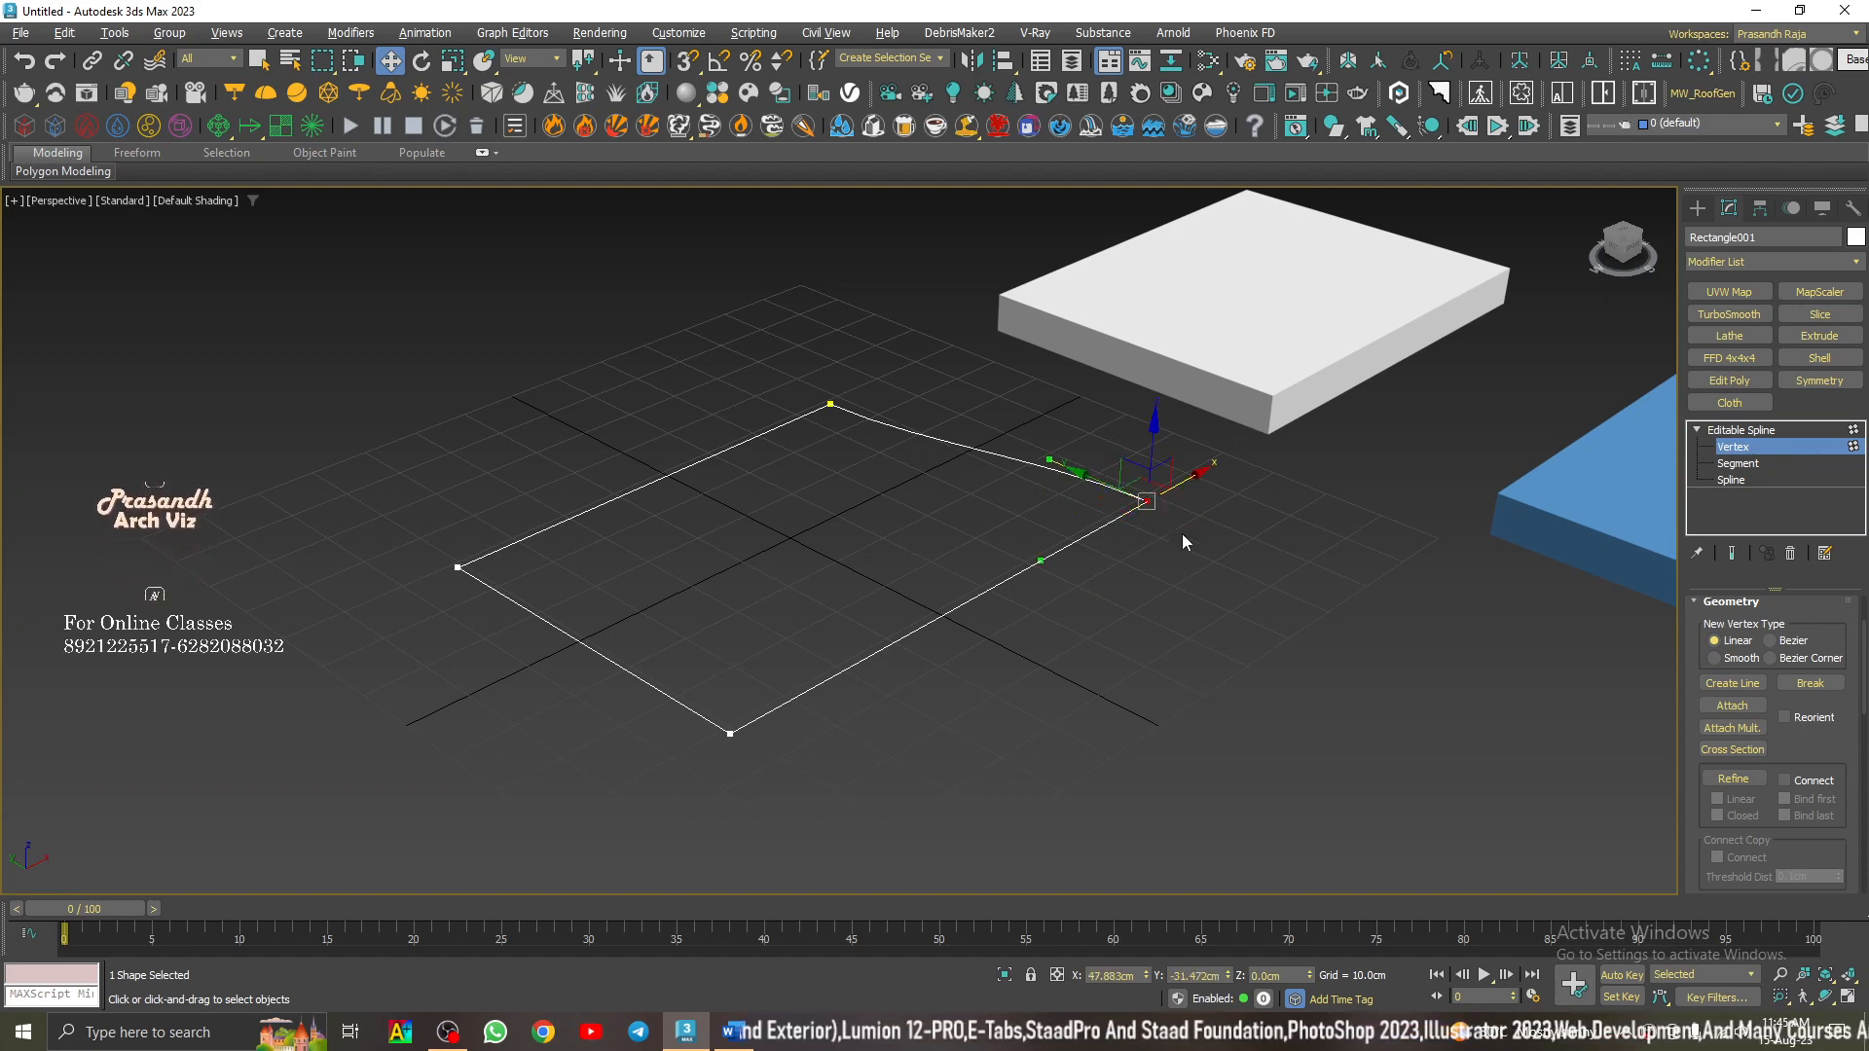
pyautogui.hotkey('ctrl', 'z')
pyautogui.hotkey('ctrl', 'z')
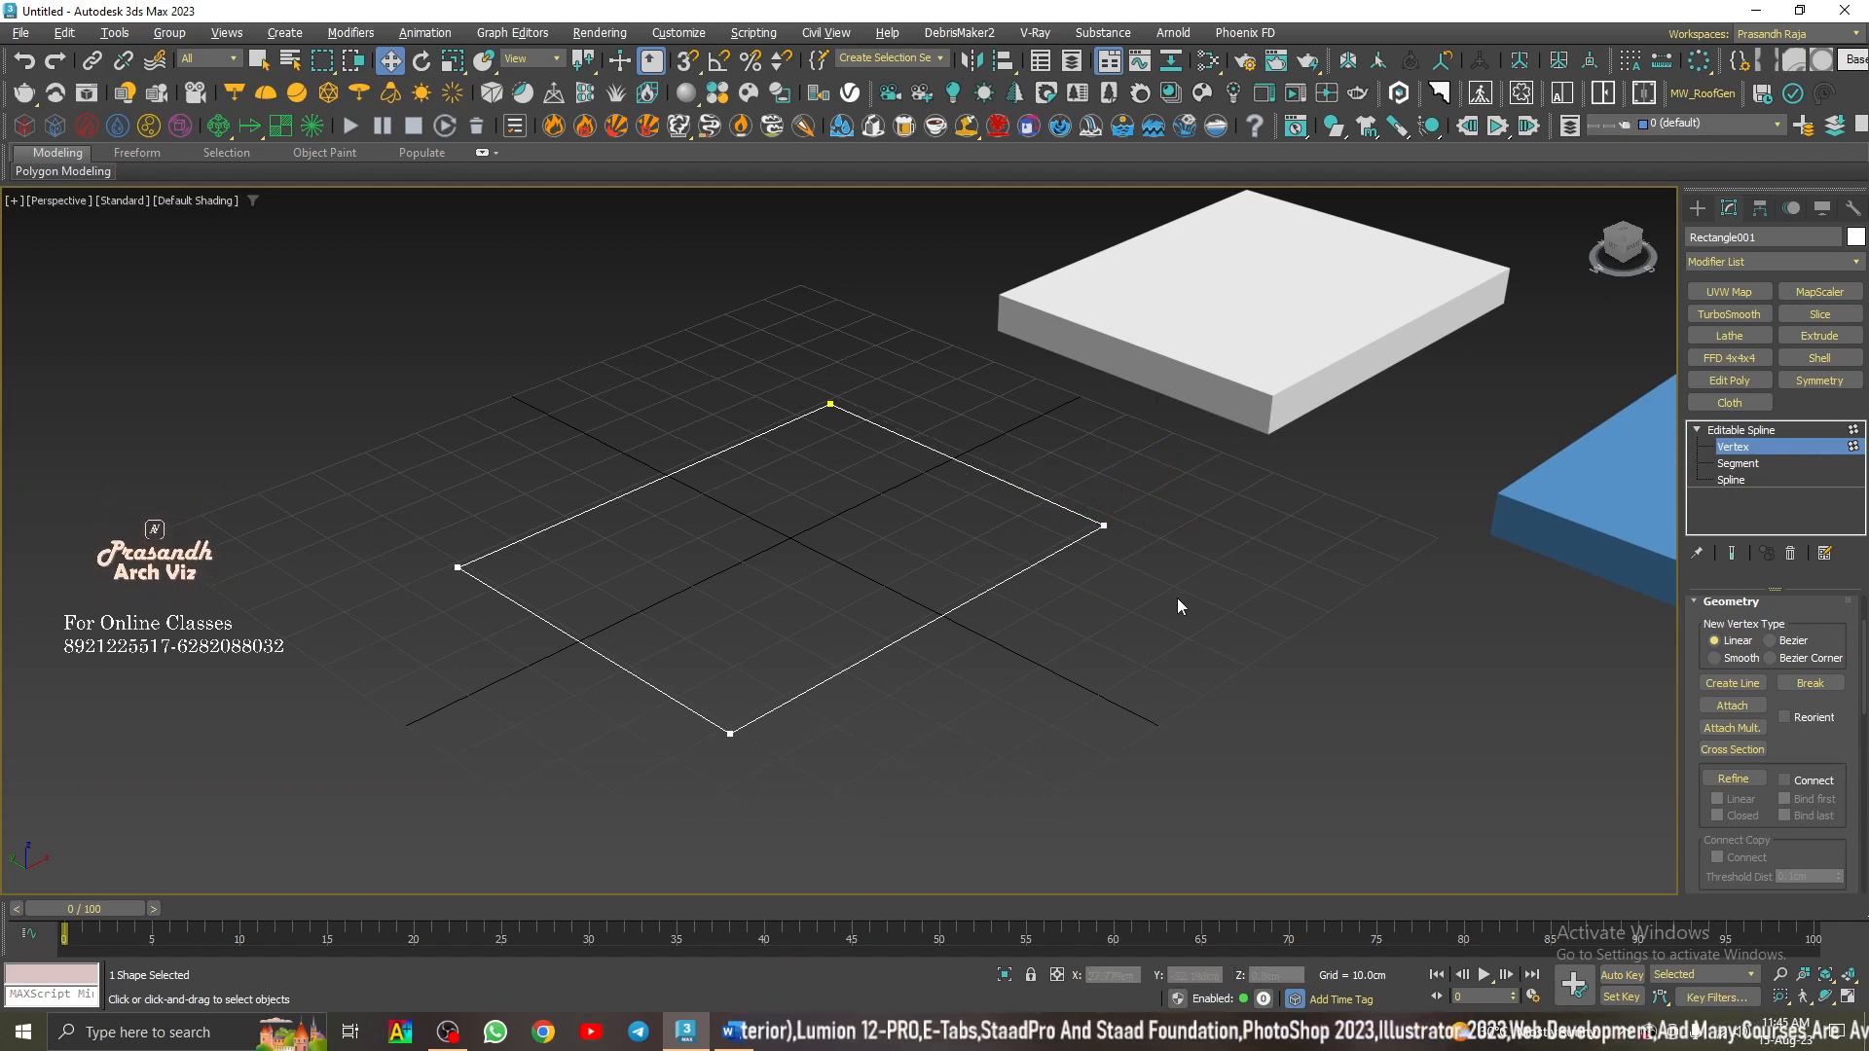
# - Break the corner vertex nearest the box and slide one resulting end point inward along the X axis to open the outline
pyautogui.moveTo(1006, 639); pyautogui.dragTo(920, 713)
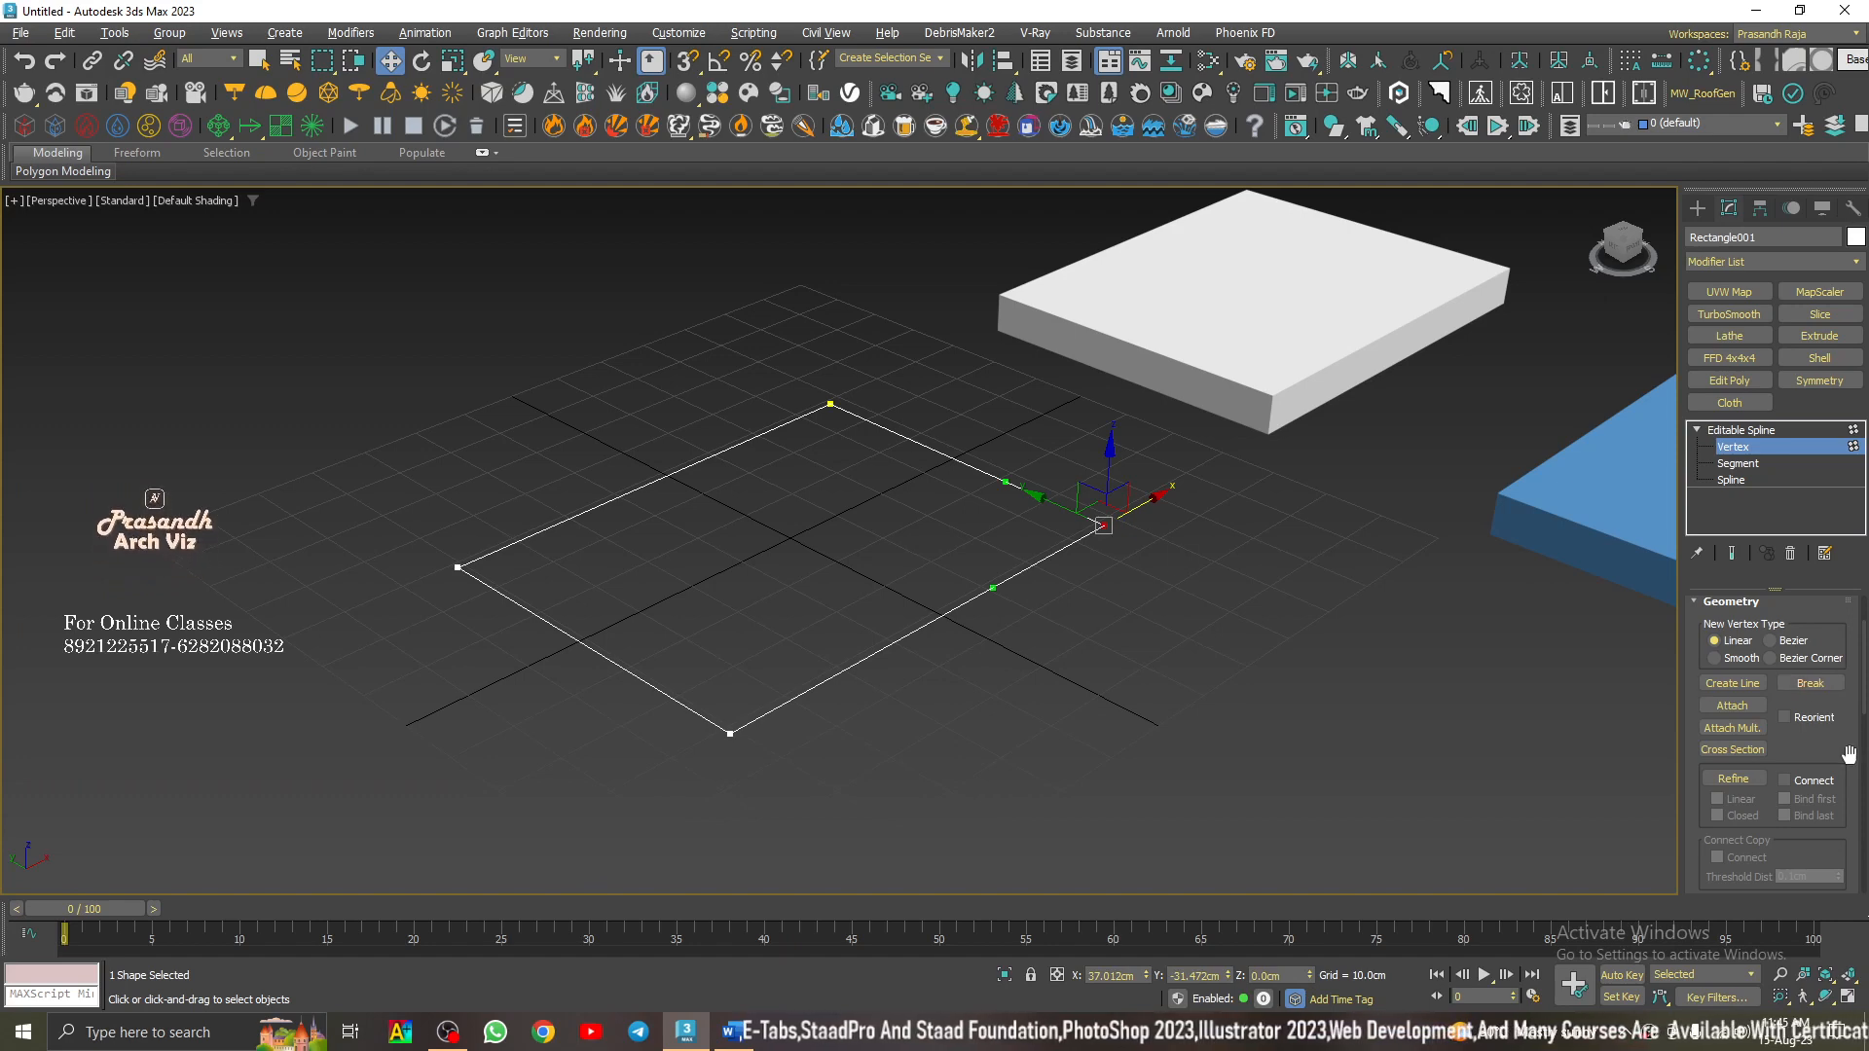
pyautogui.click(1792, 682)
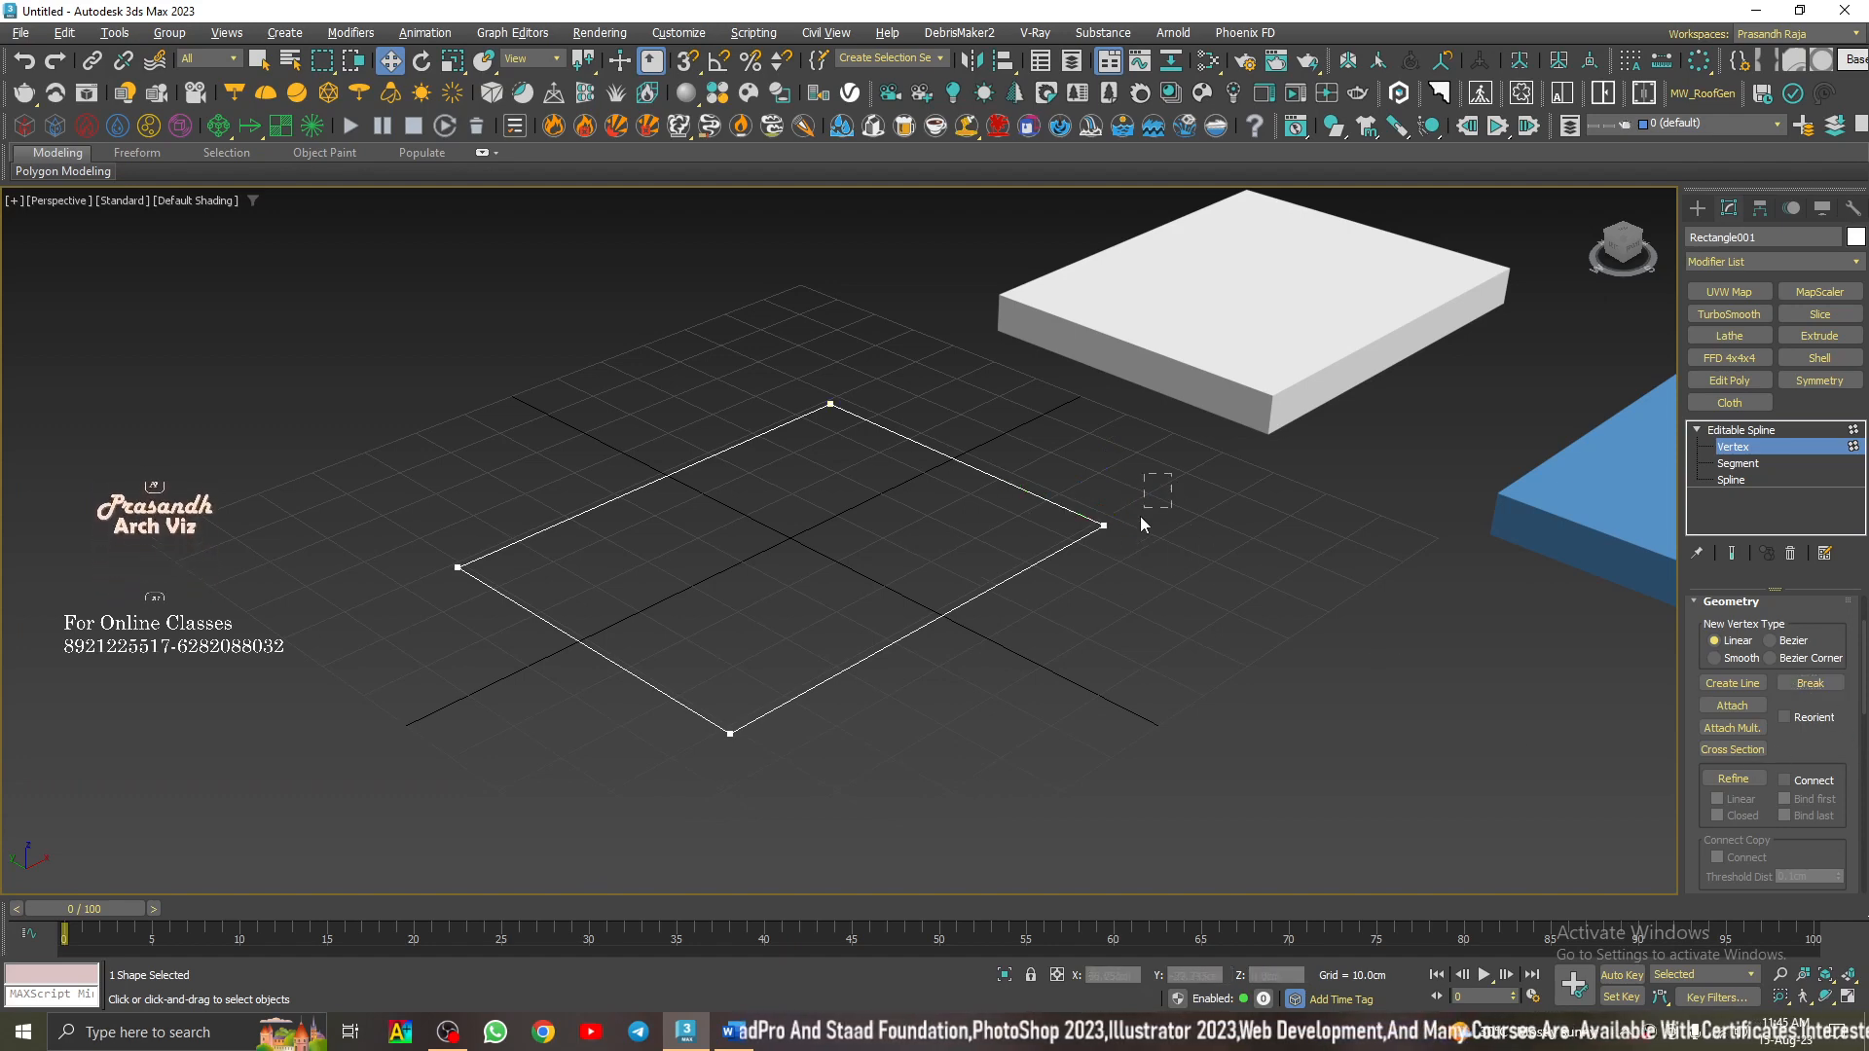
pyautogui.moveTo(1141, 524); pyautogui.dragTo(1057, 621)
pyautogui.moveTo(1135, 507); pyautogui.dragTo(1212, 473)
pyautogui.hotkey('ctrl', 'z')
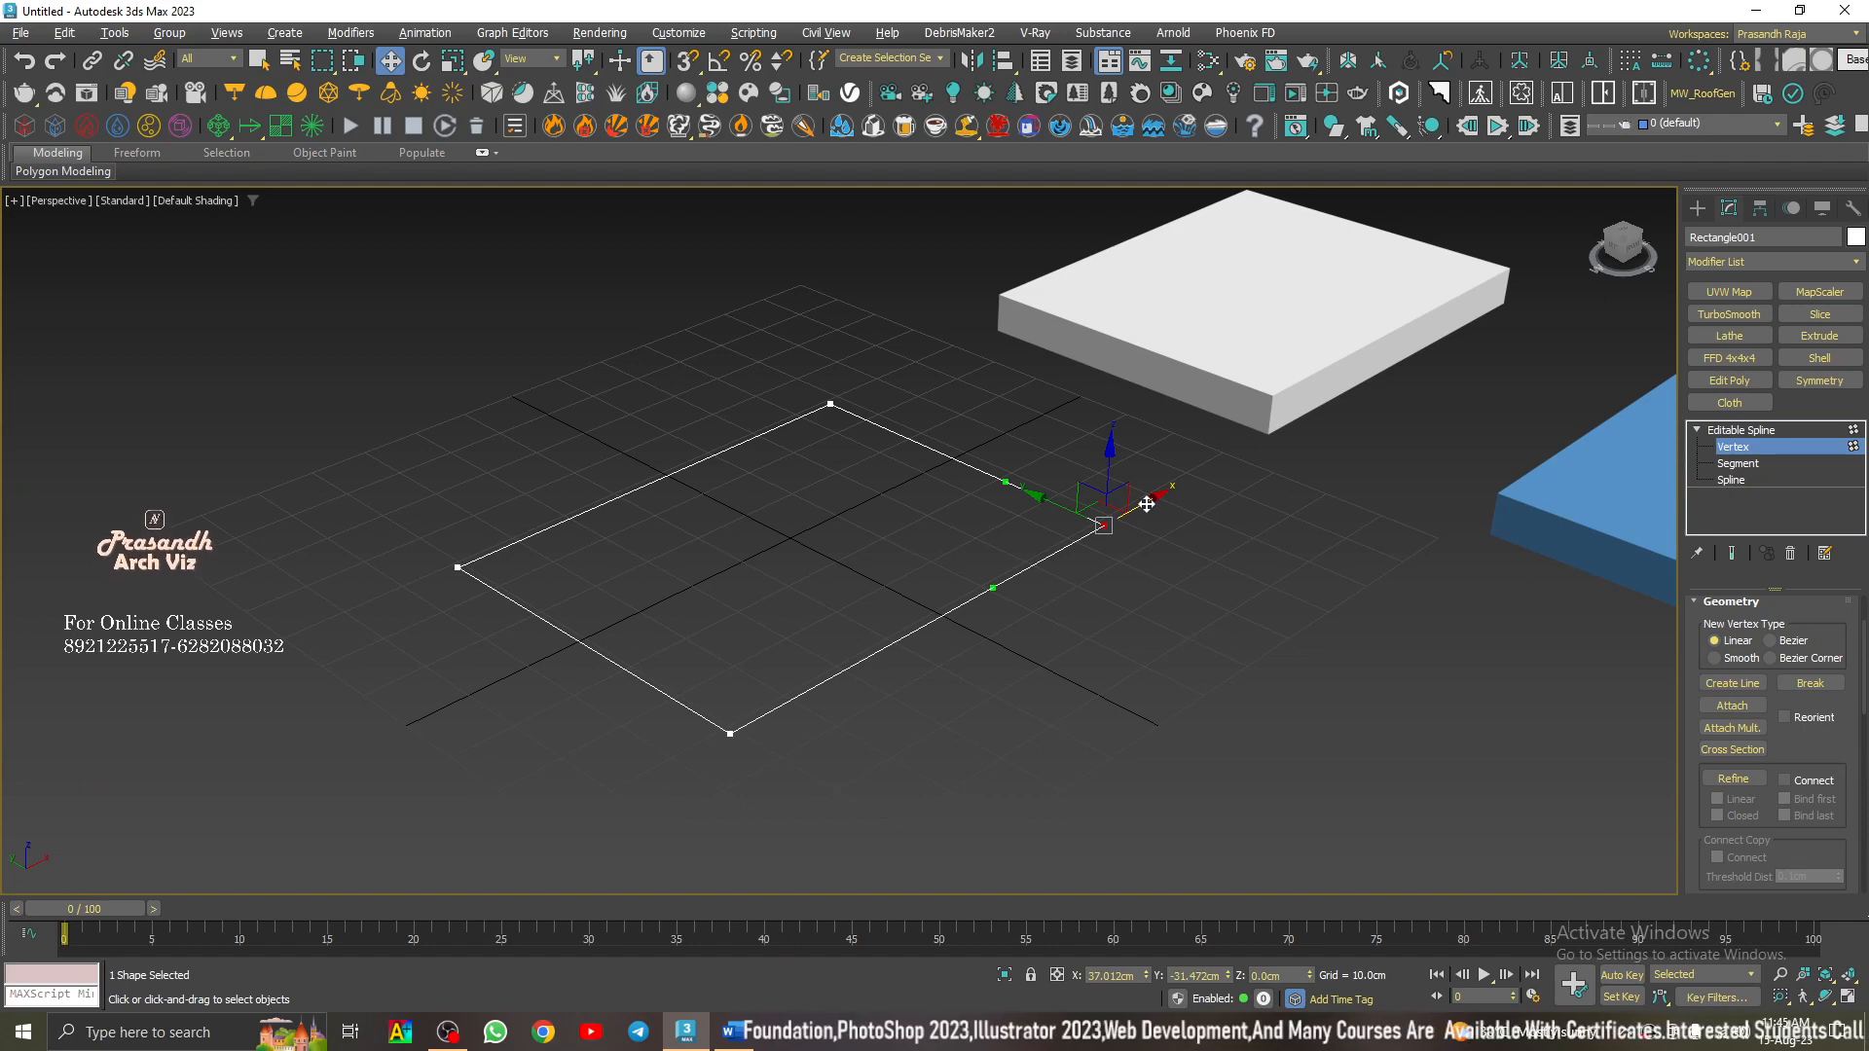
pyautogui.moveTo(1118, 510); pyautogui.dragTo(1008, 589)
pyautogui.click(1431, 631)
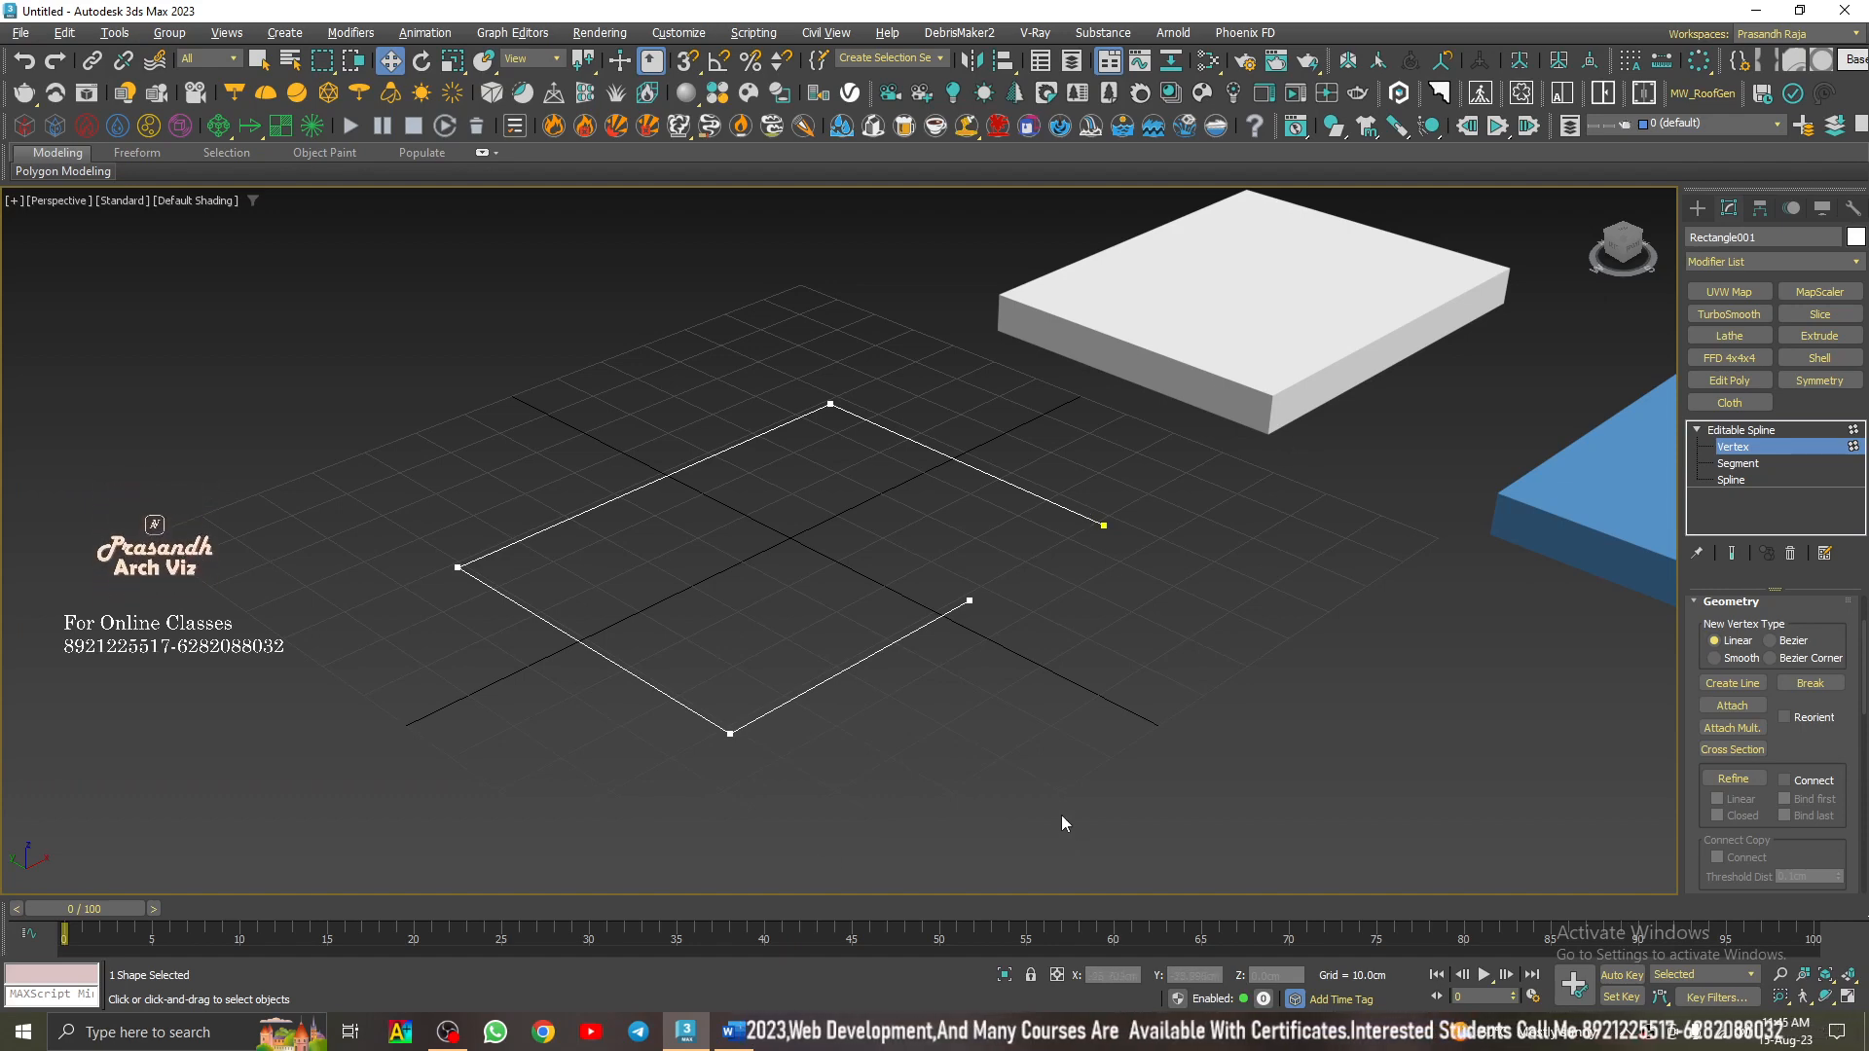
# - Fuse the two open end vertices of the rectangle at one point and leave the Vertex level
pyautogui.moveTo(1136, 493); pyautogui.dragTo(880, 732)
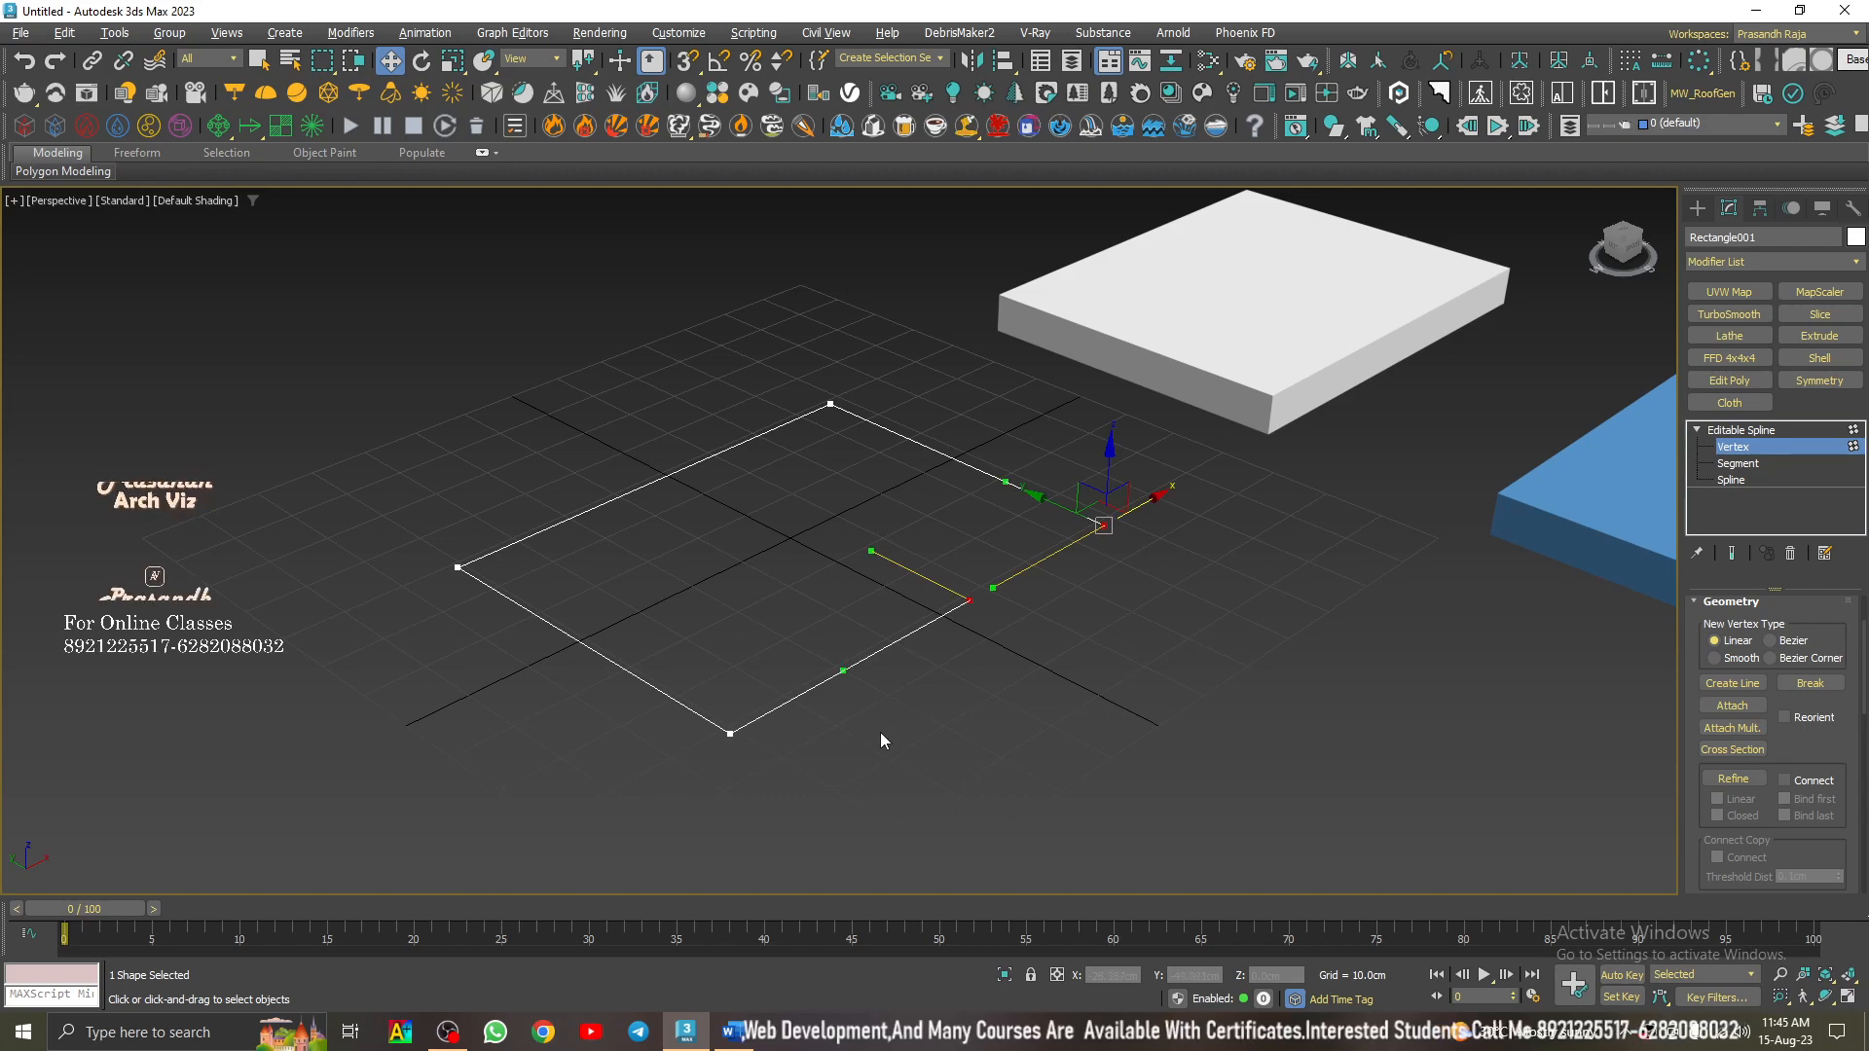
pyautogui.click(1229, 668)
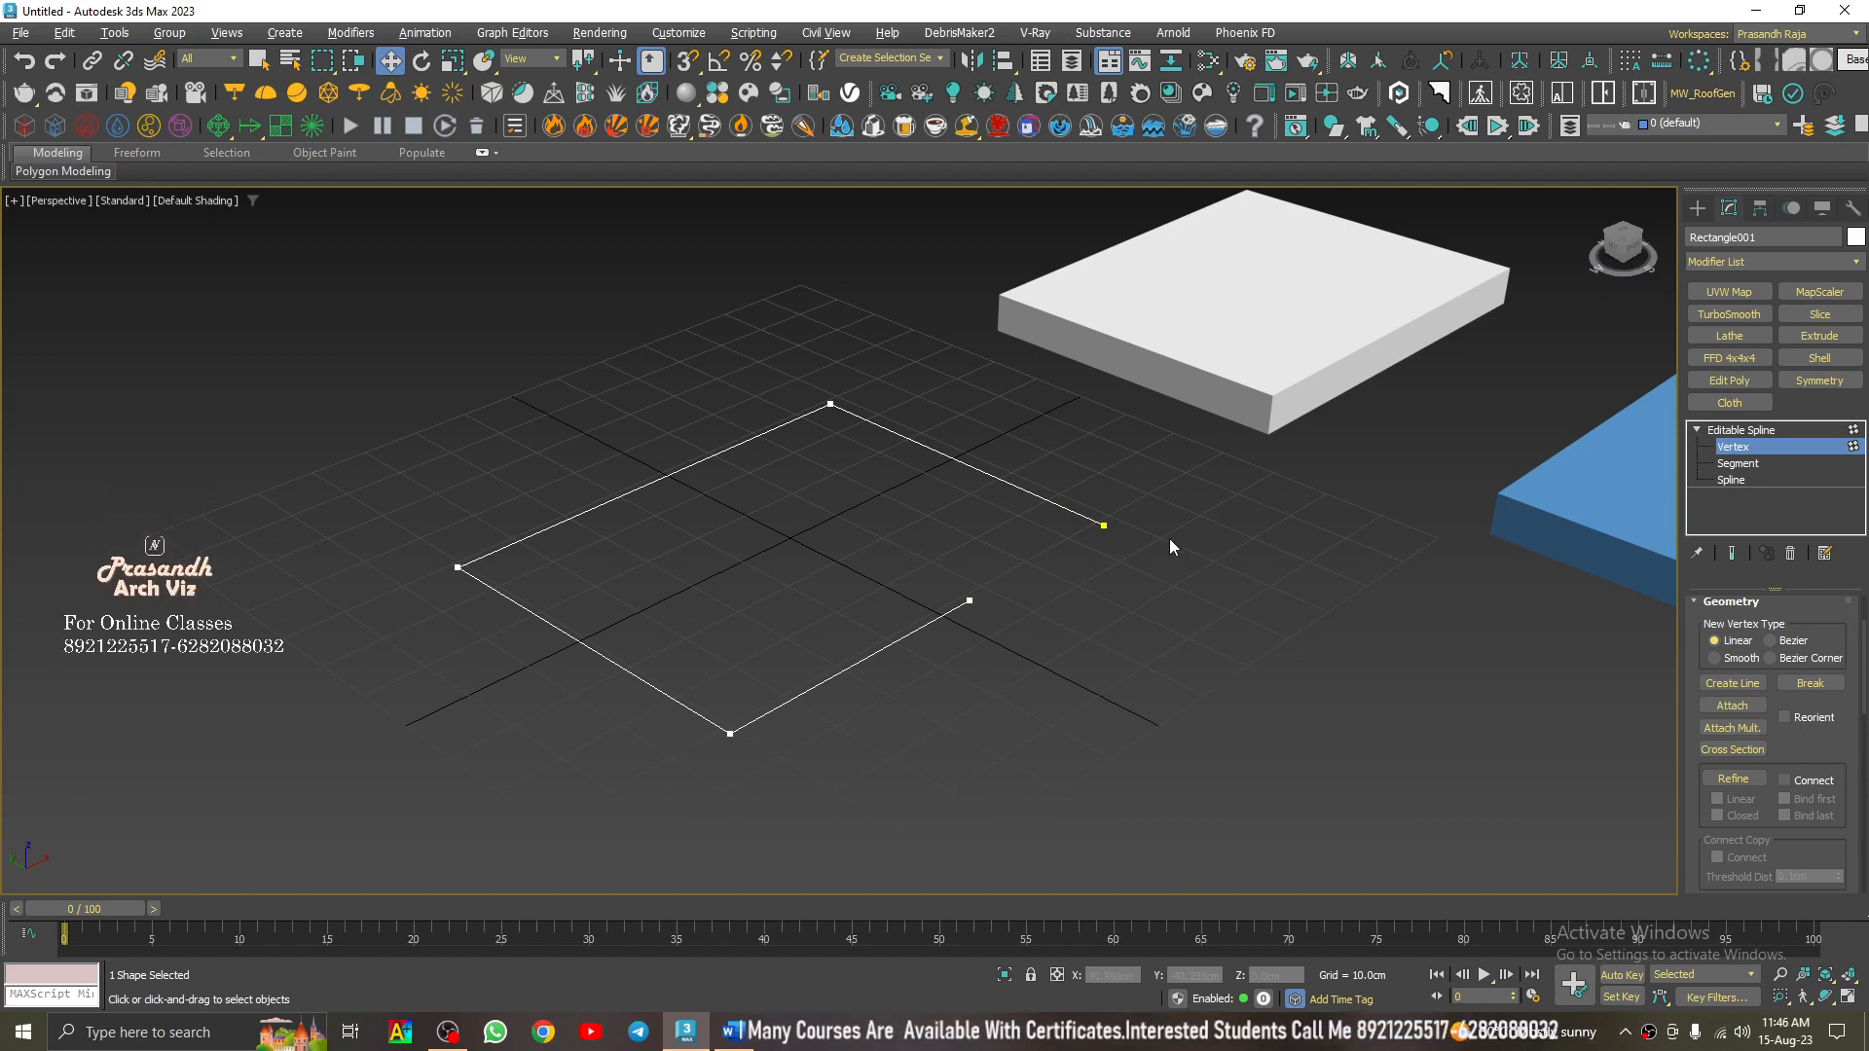
pyautogui.moveTo(1143, 490); pyautogui.dragTo(976, 617)
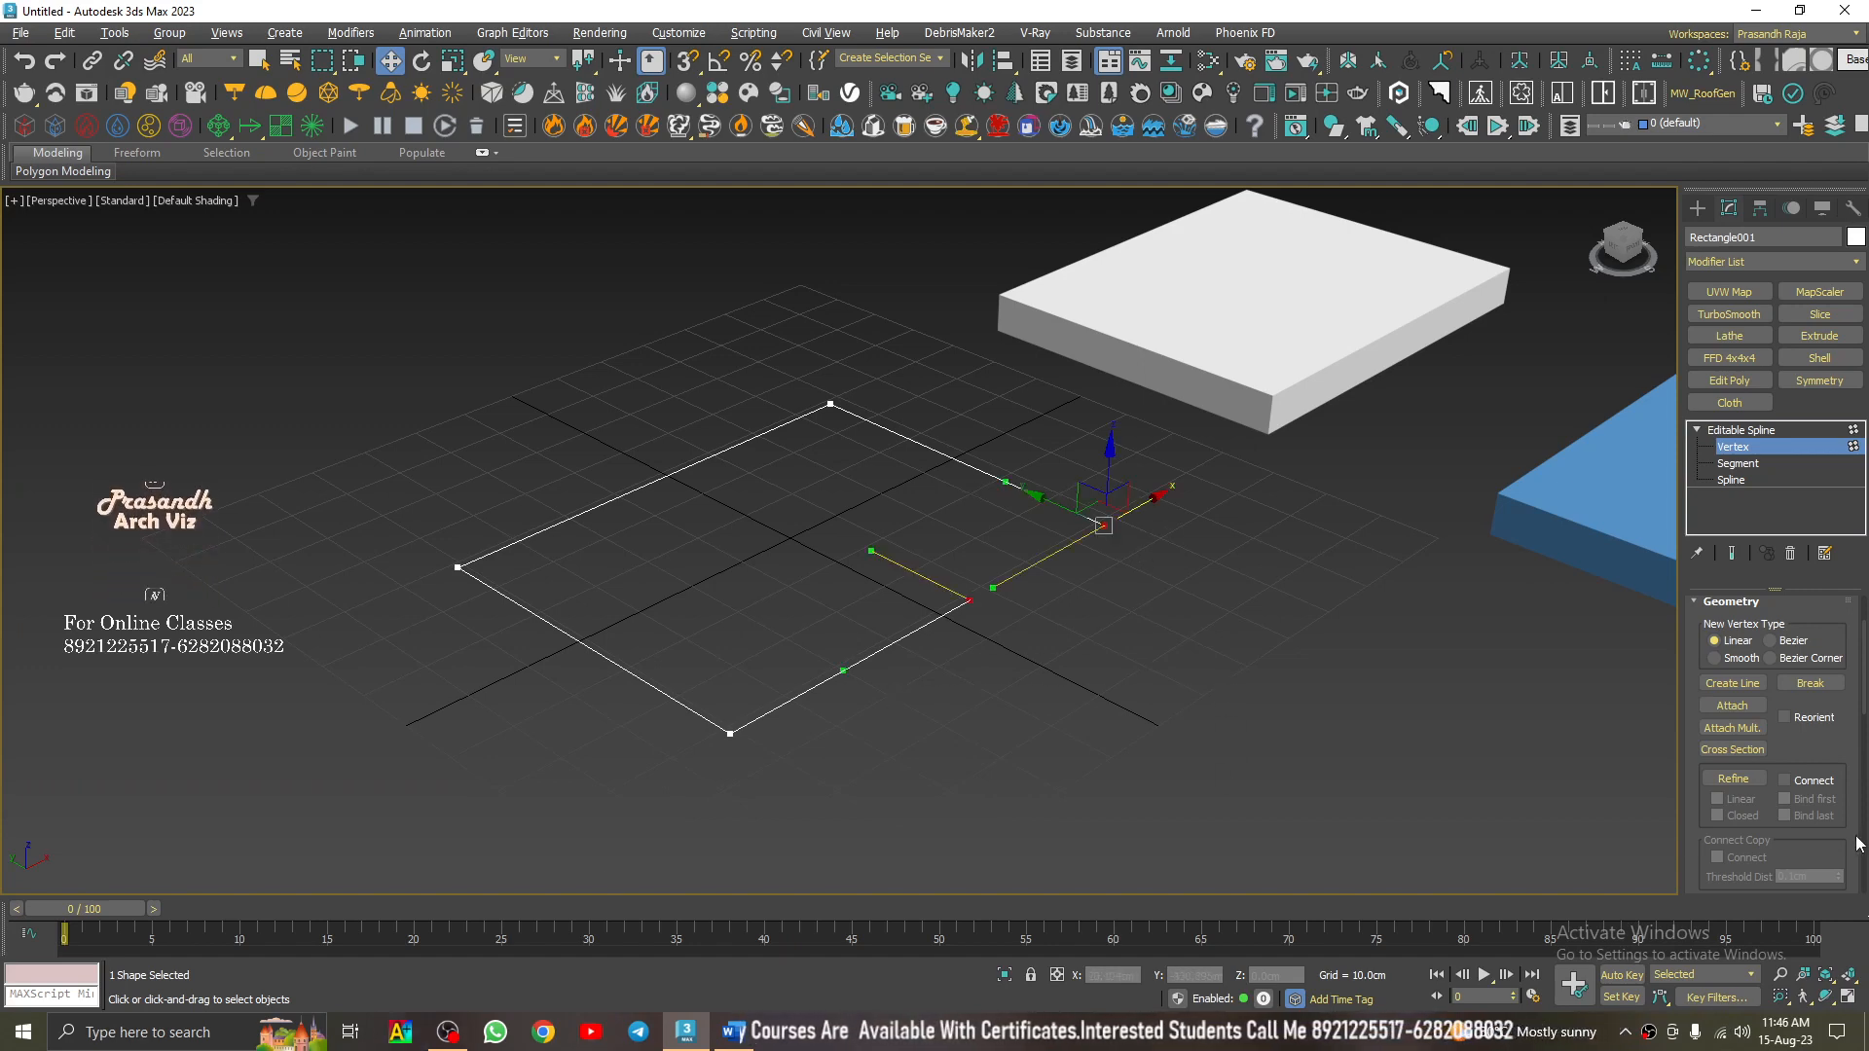
pyautogui.moveTo(1860, 651); pyautogui.dragTo(1860, 731)
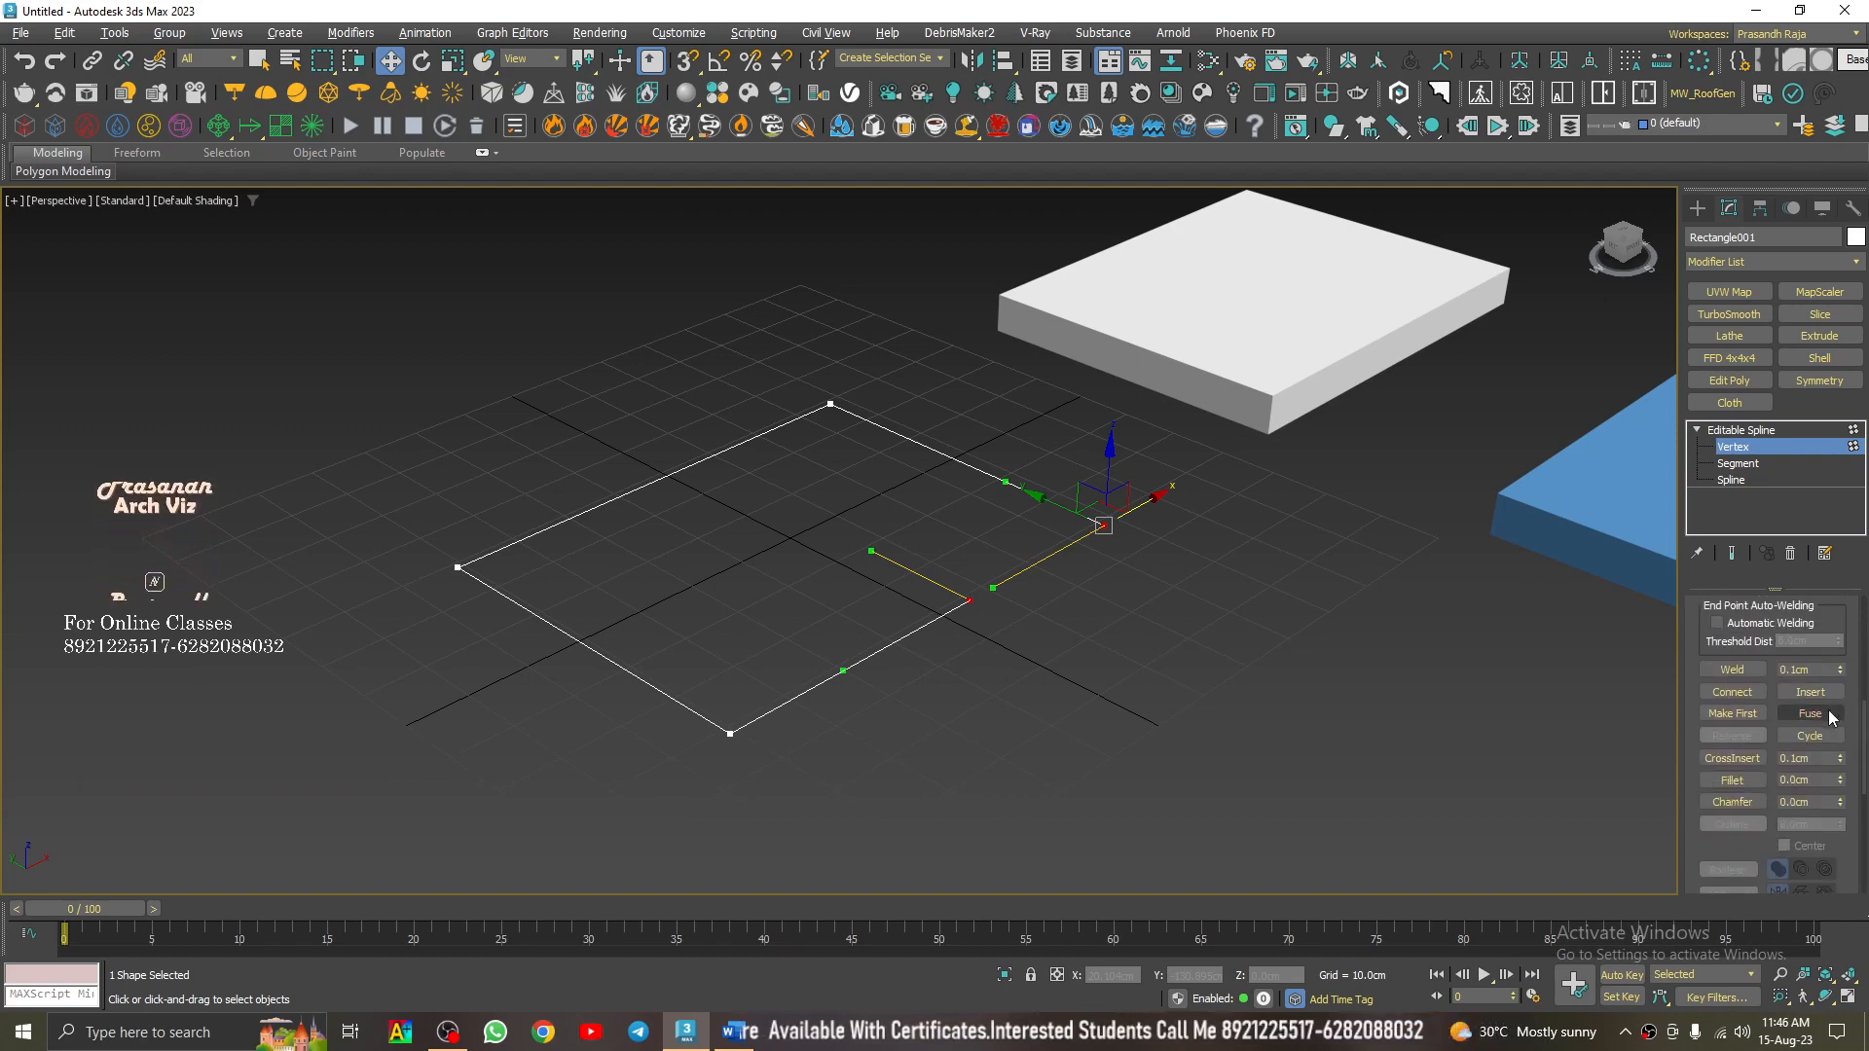
pyautogui.click(1830, 715)
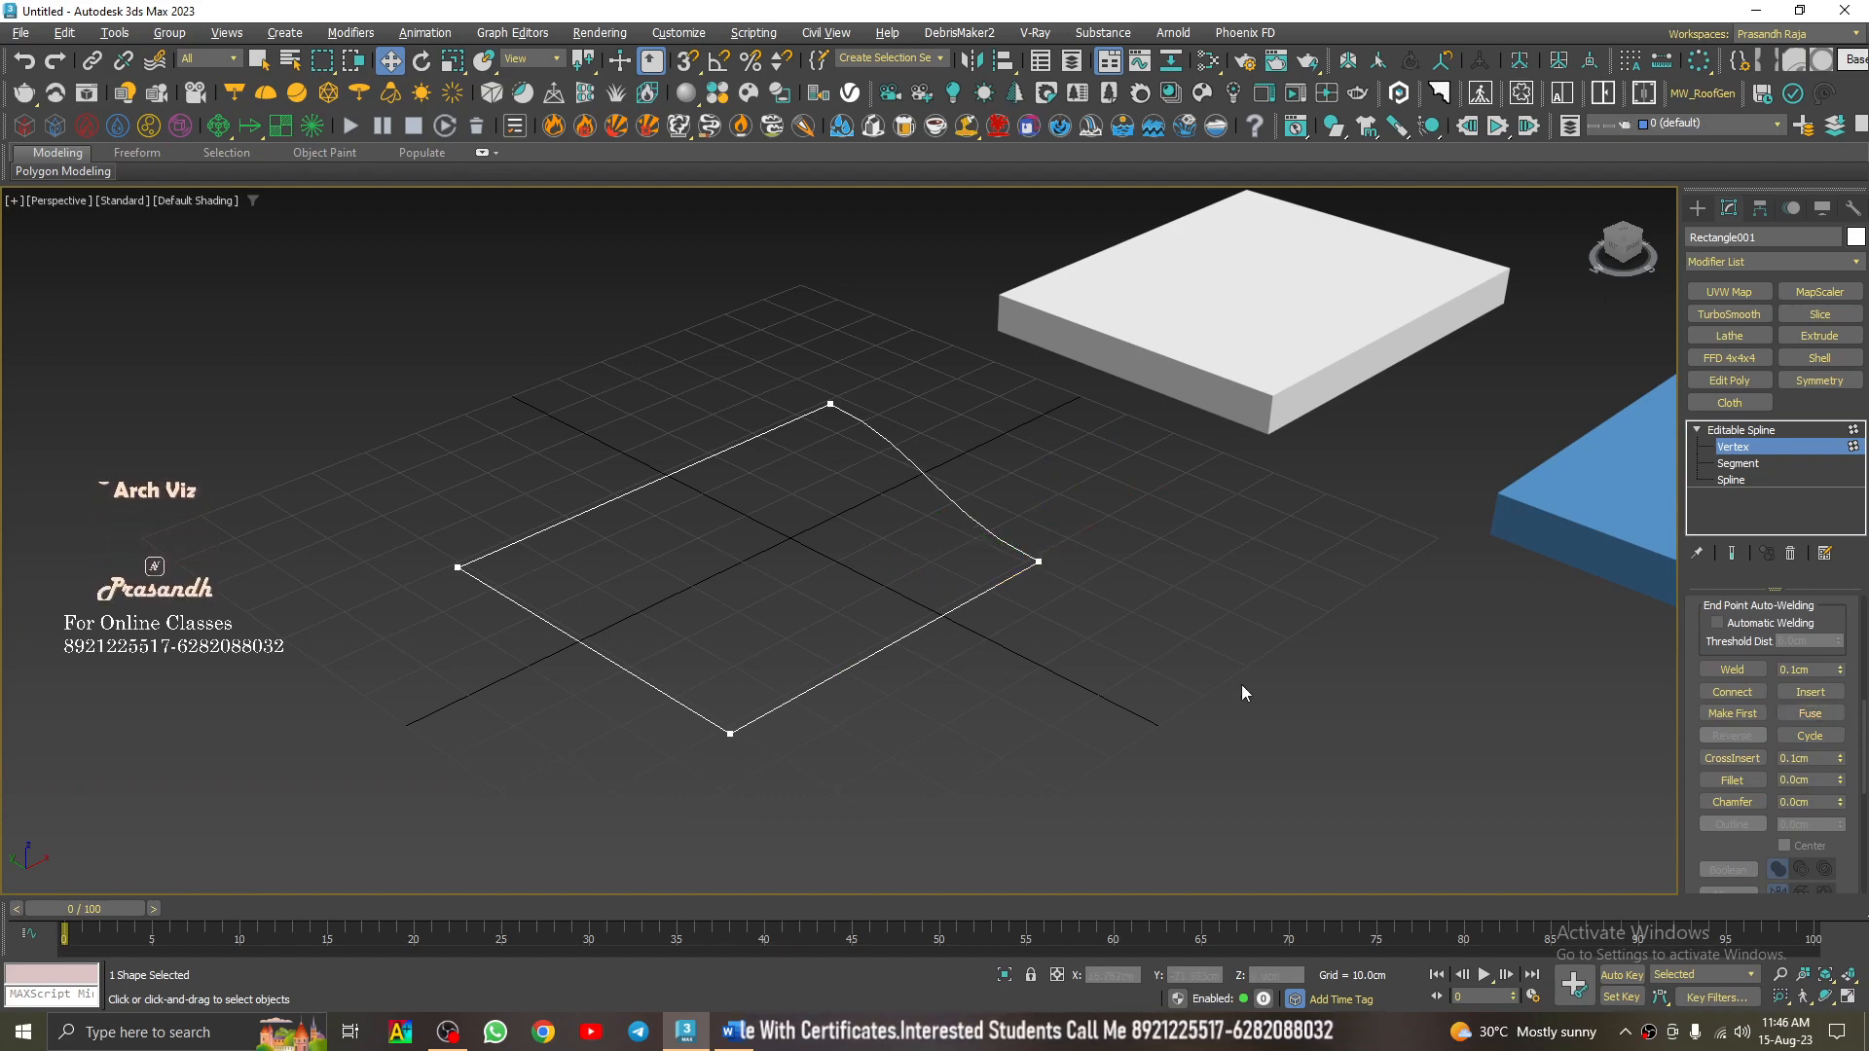
pyautogui.click(1697, 208)
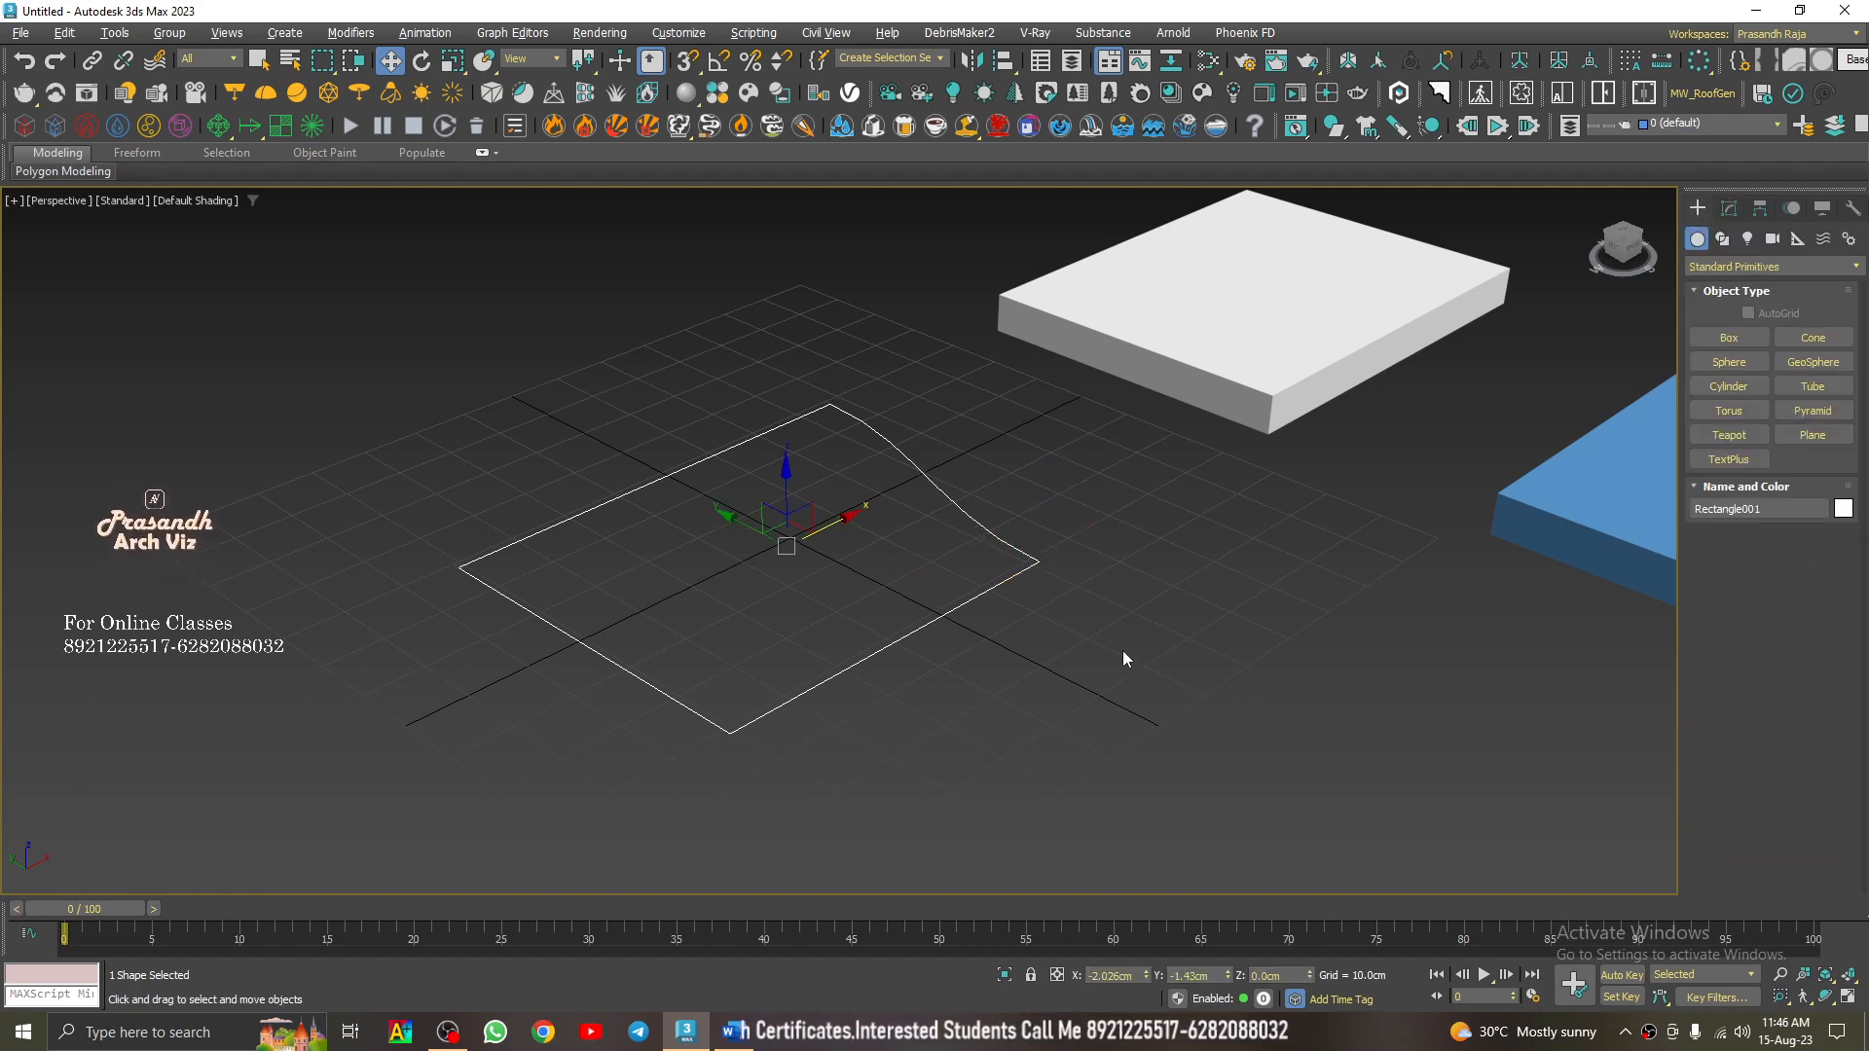
pyautogui.click(1188, 692)
# - Compare the fused outline with the extruded copy and examine the copy's modifier stack
pyautogui.scroll(-3, 1188, 699)
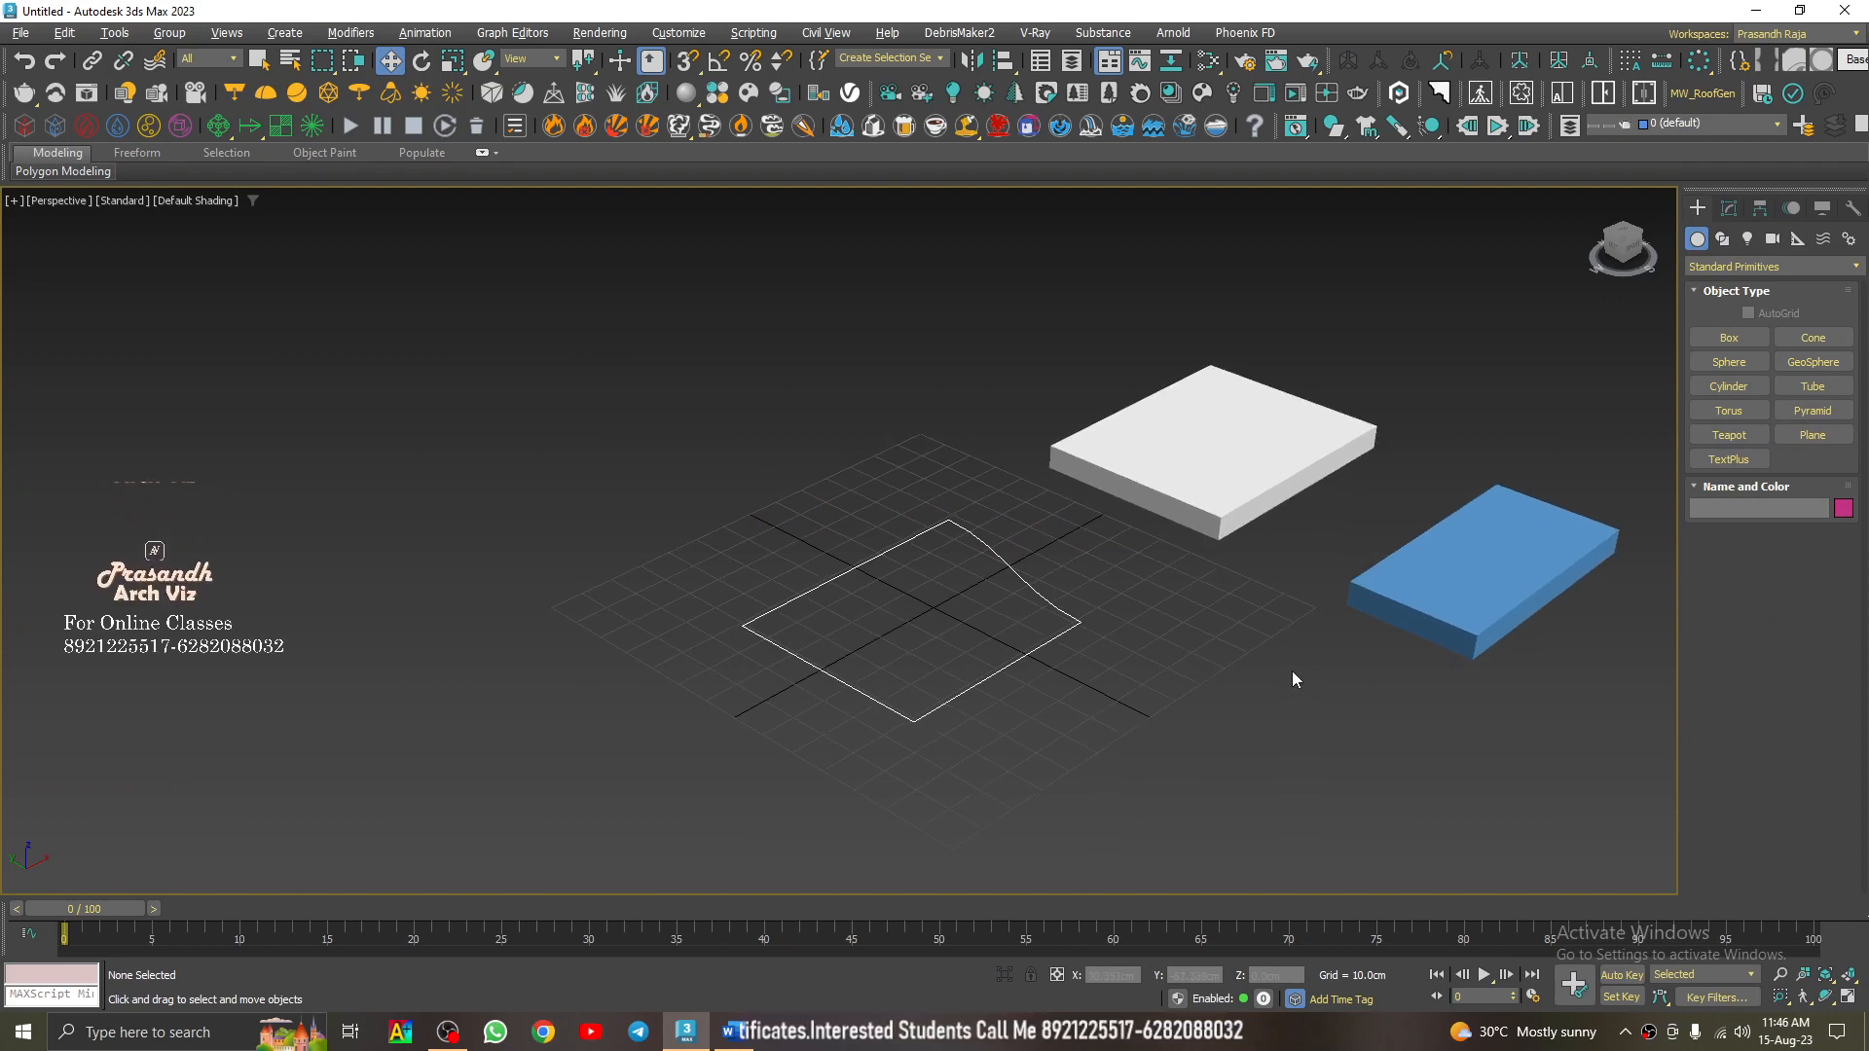
pyautogui.moveTo(1293, 670); pyautogui.dragTo(1216, 677, button='middle')
pyautogui.click(941, 594)
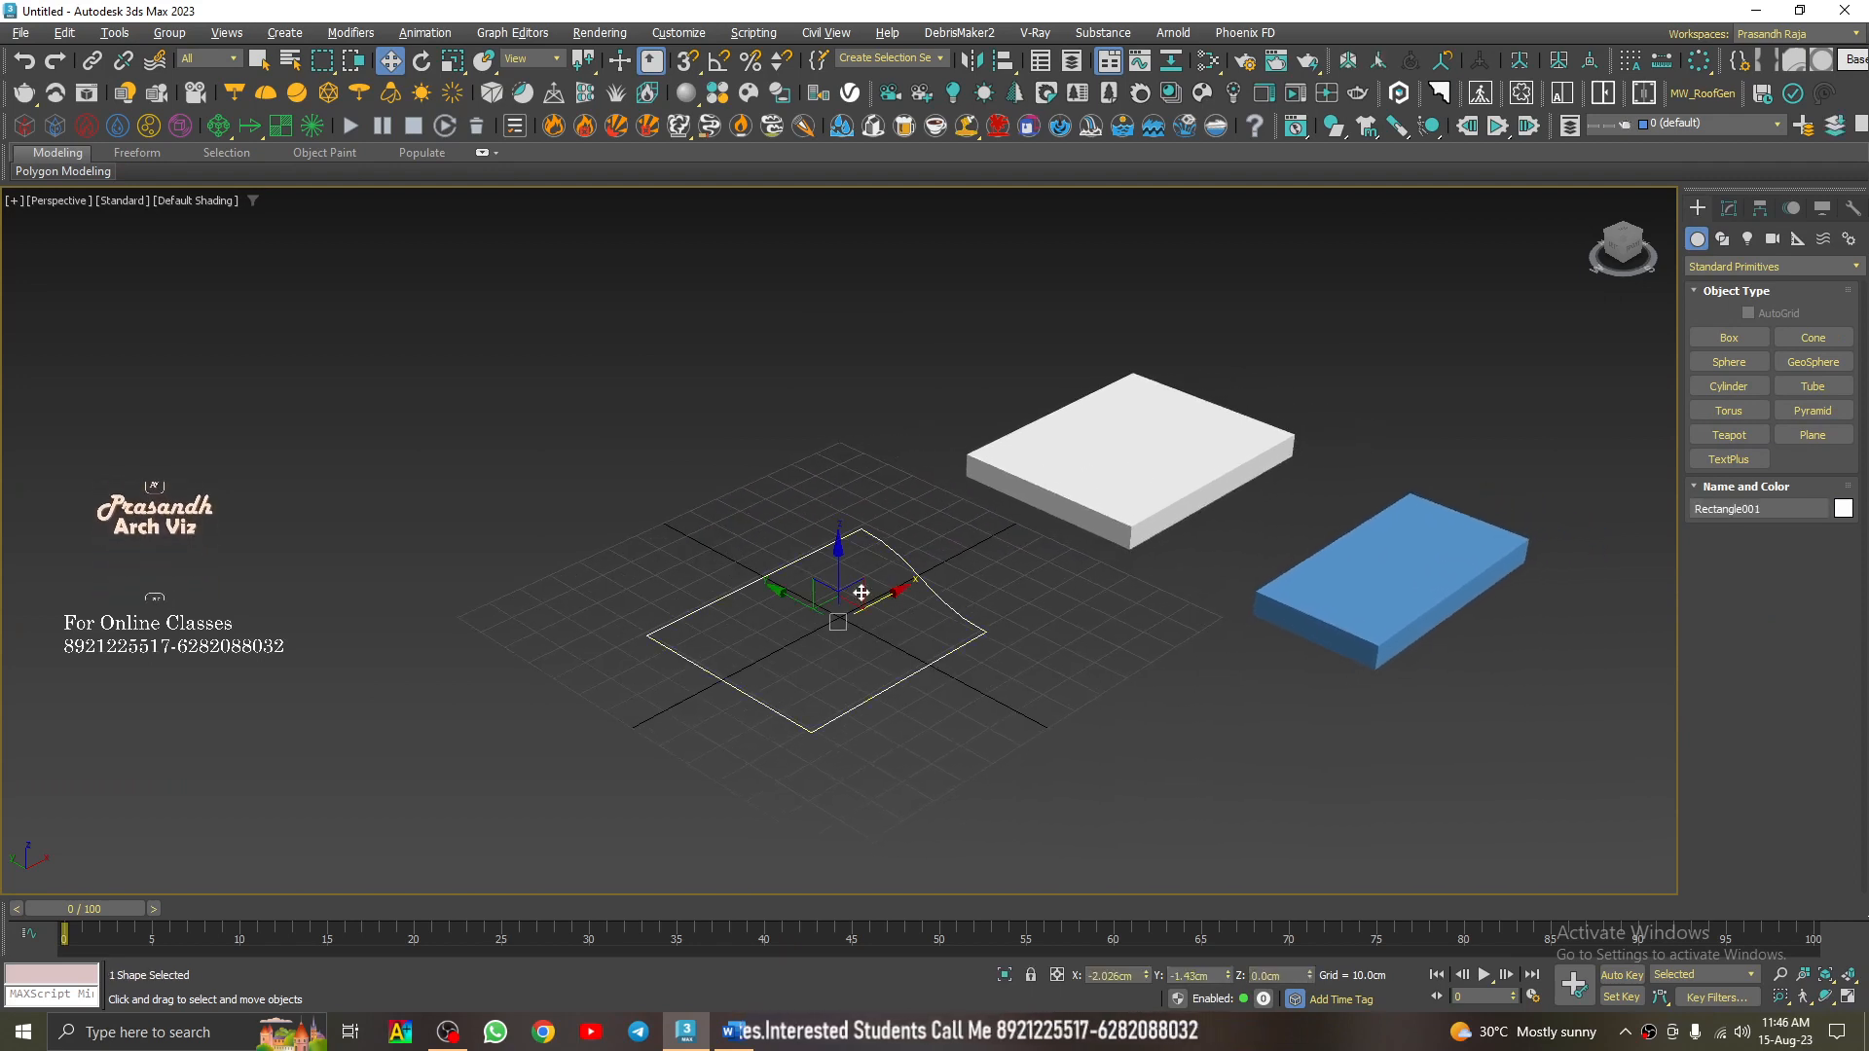
pyautogui.click(1141, 494)
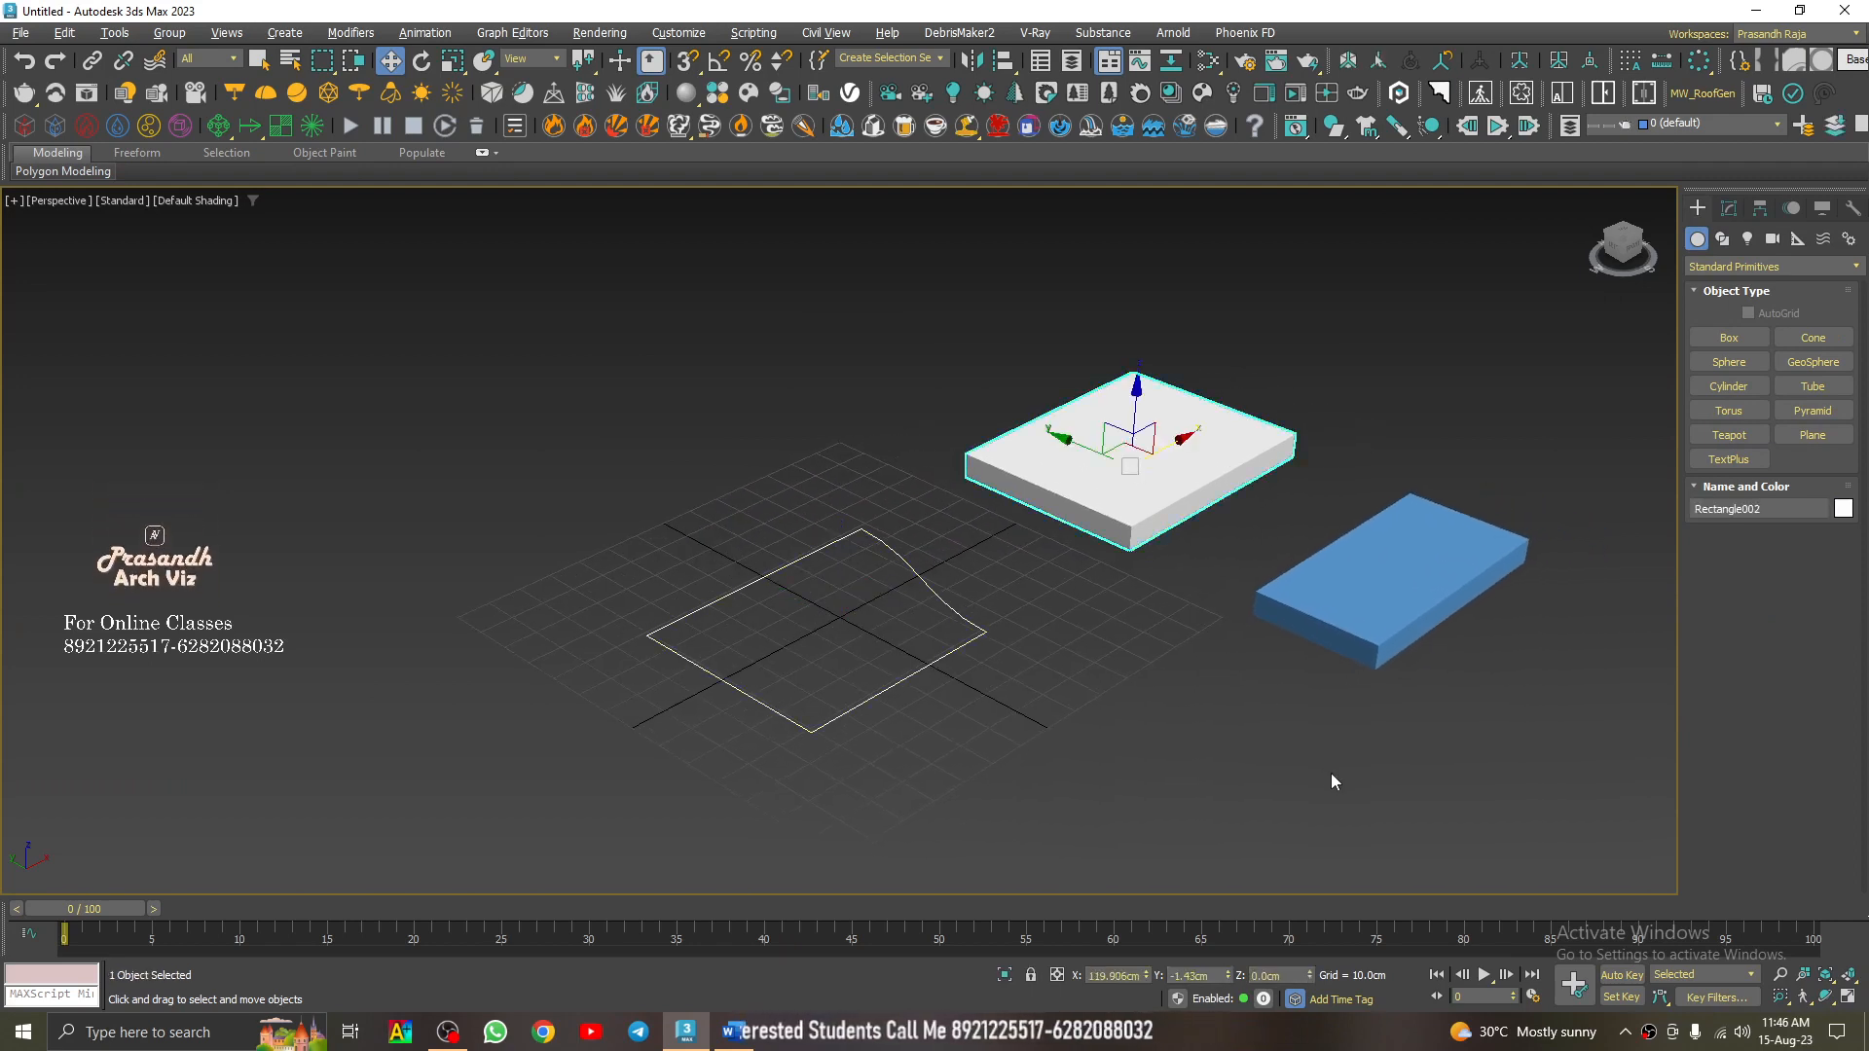
pyautogui.scroll(5, 915, 539)
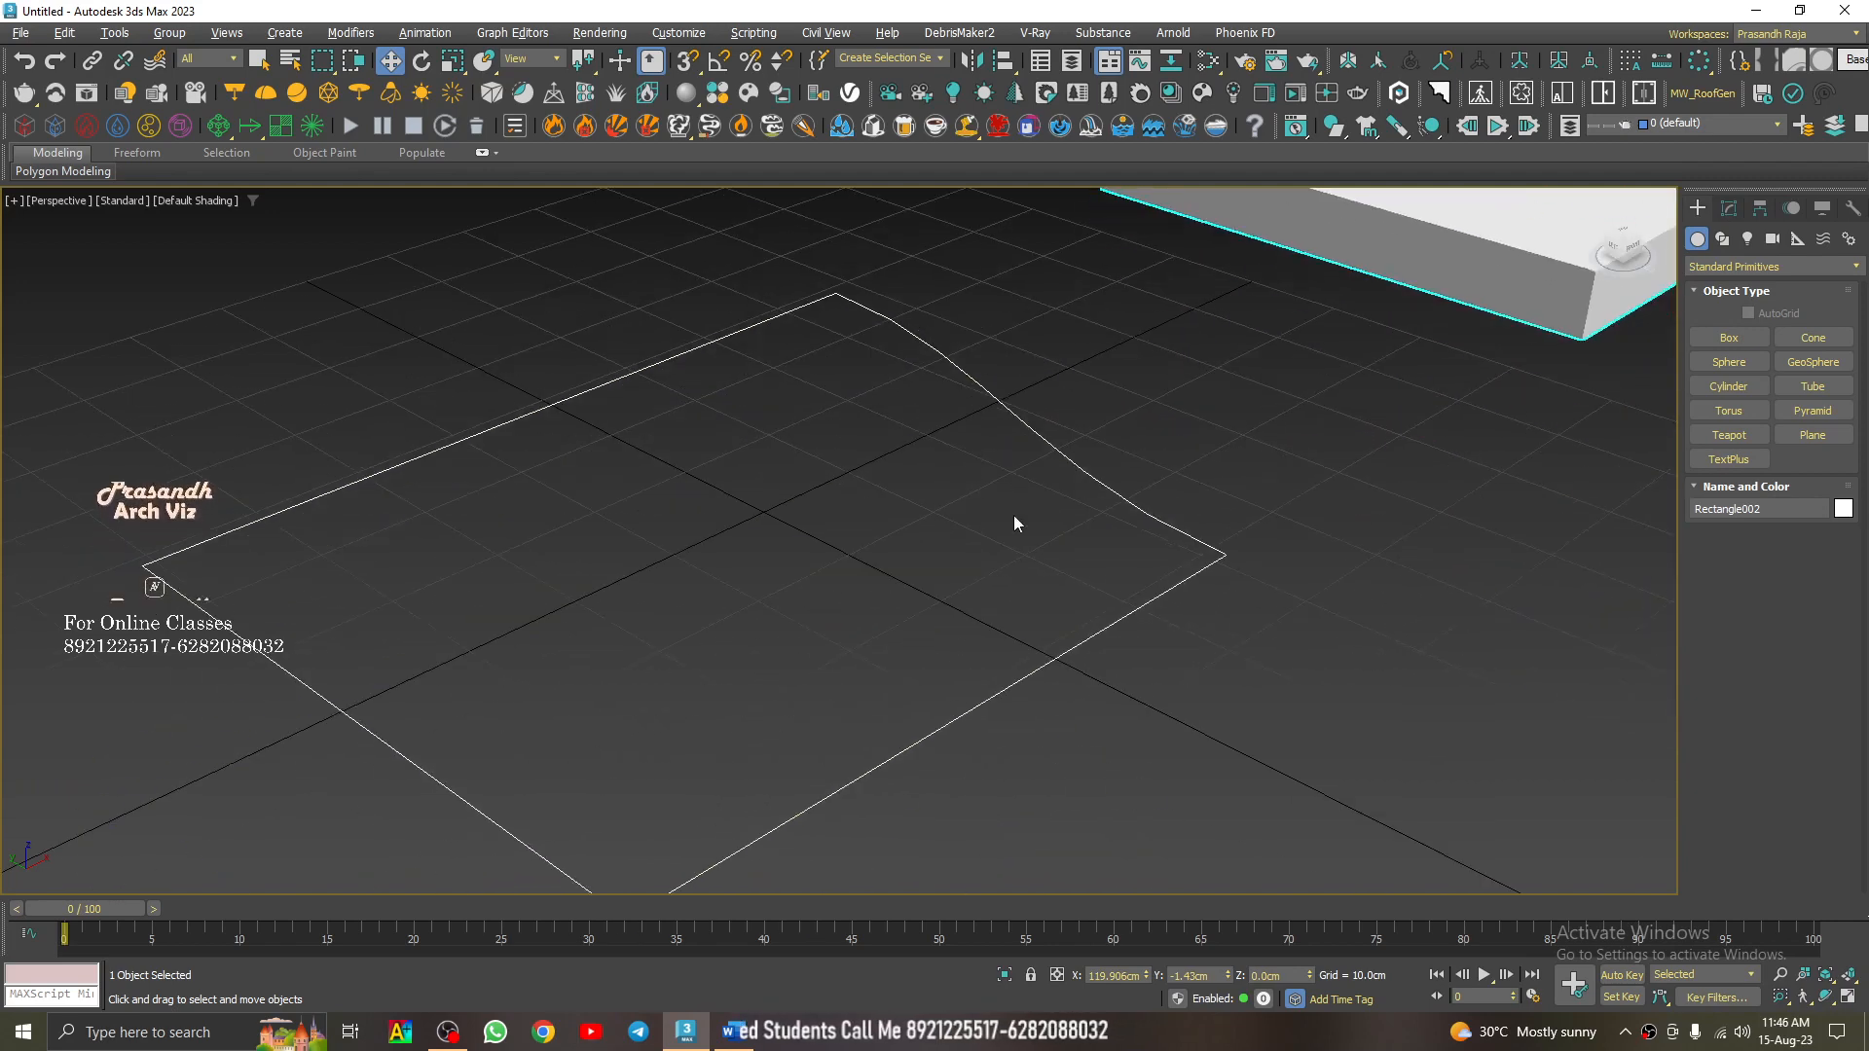
pyautogui.scroll(-5, 793, 651)
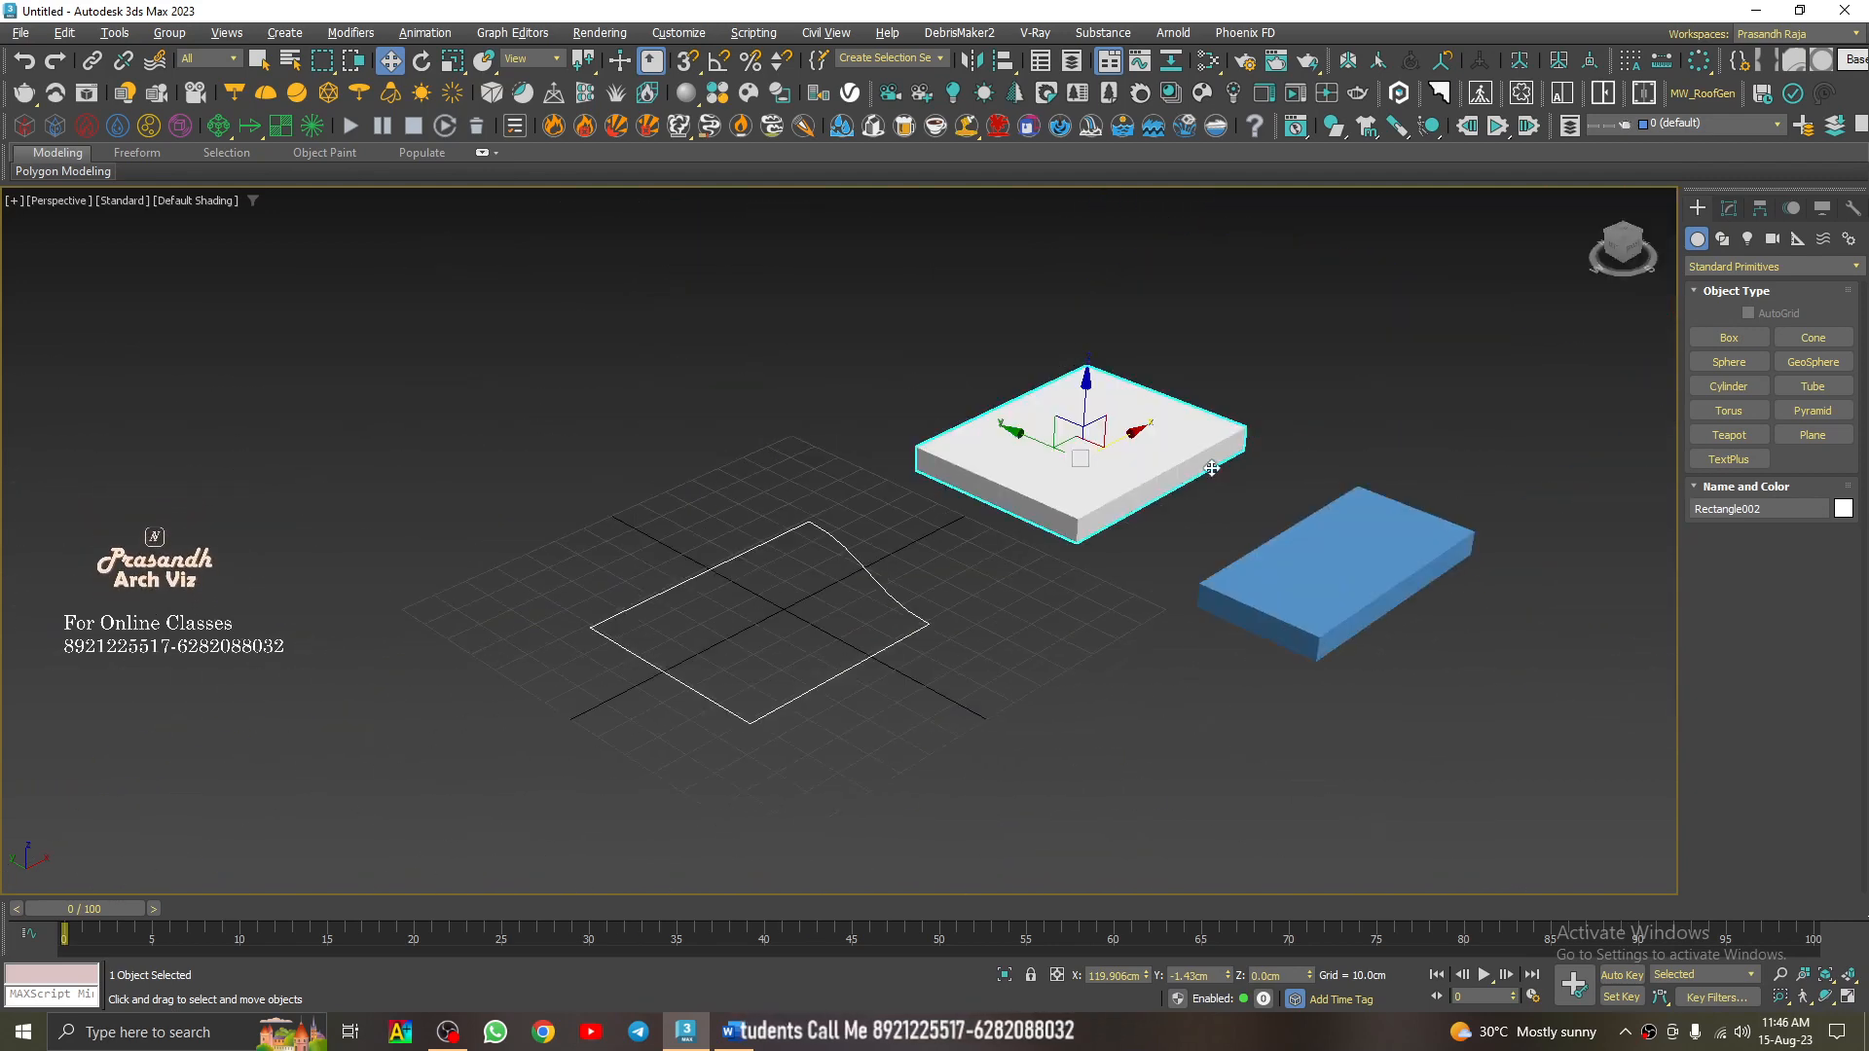
pyautogui.click(931, 607)
pyautogui.click(906, 608)
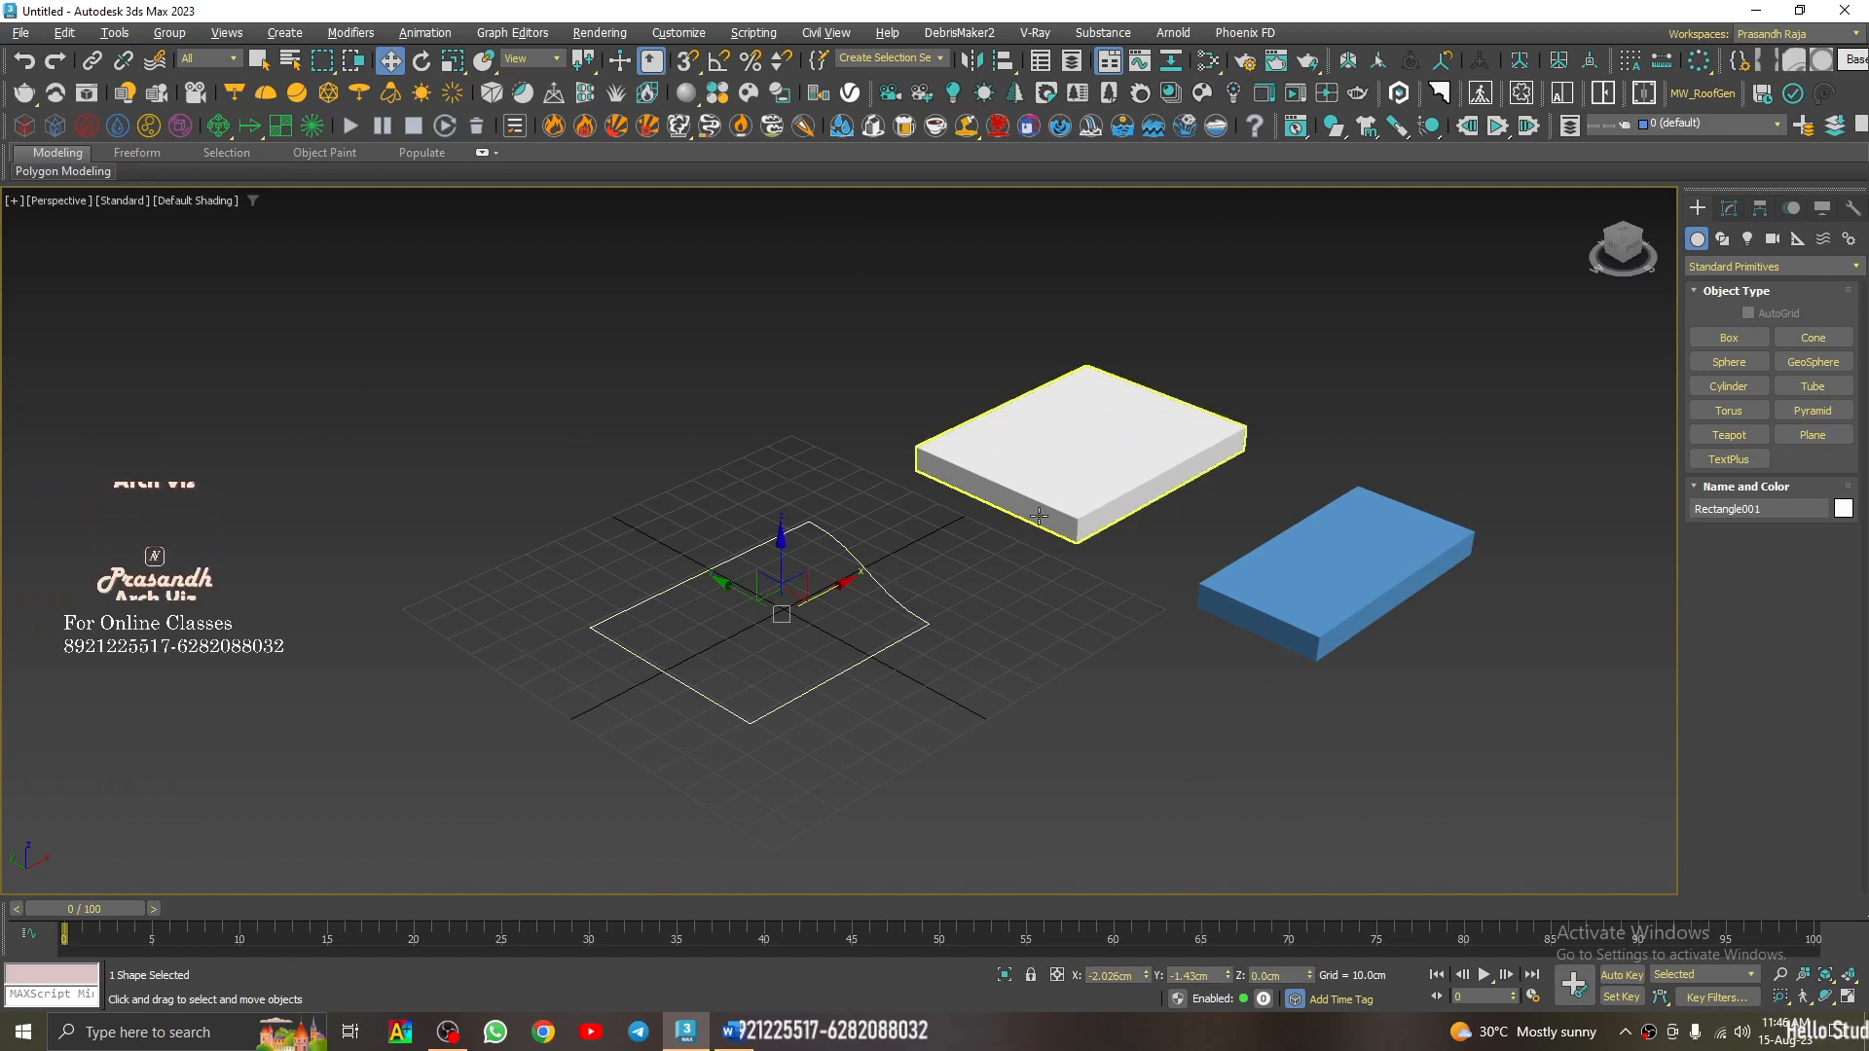
pyautogui.click(1061, 491)
pyautogui.click(1730, 208)
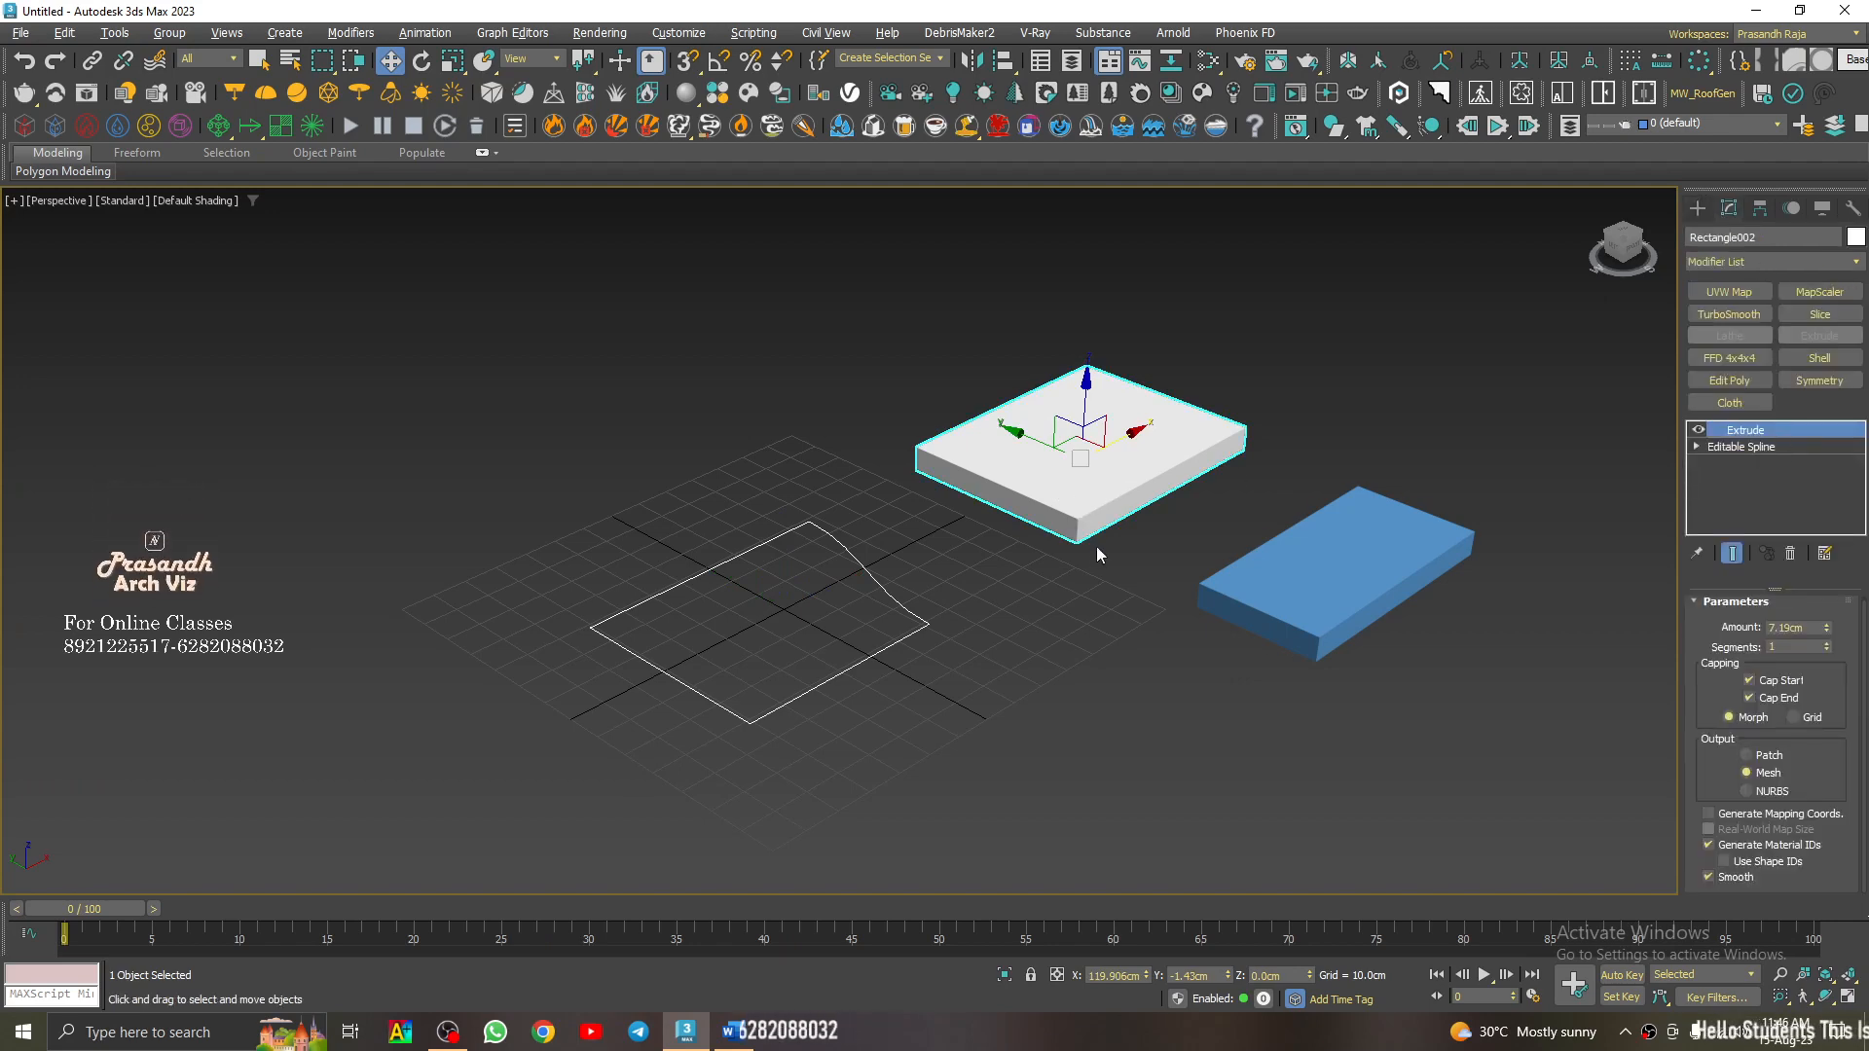
# - Extrude the fused outline by 7.19 cm, inspect its caps up close and undo the extrusion
pyautogui.click(979, 686)
pyautogui.click(887, 586)
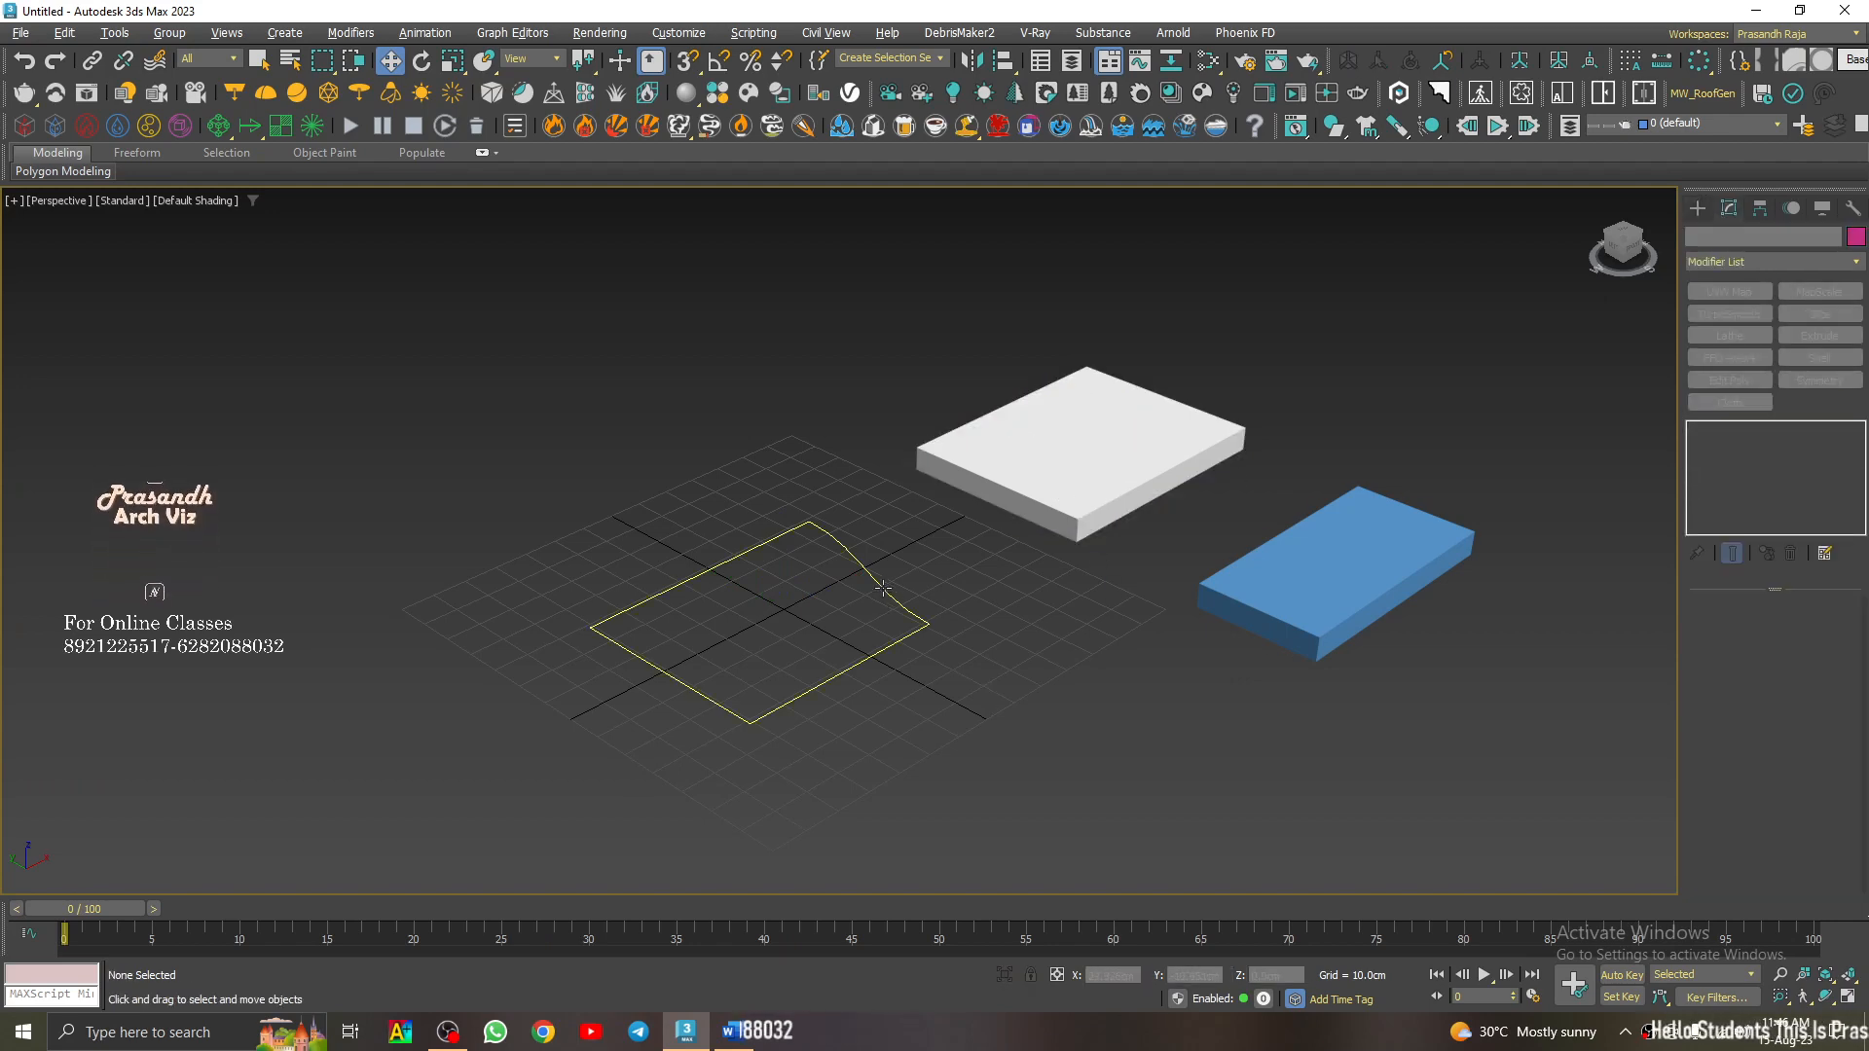
pyautogui.click(1819, 336)
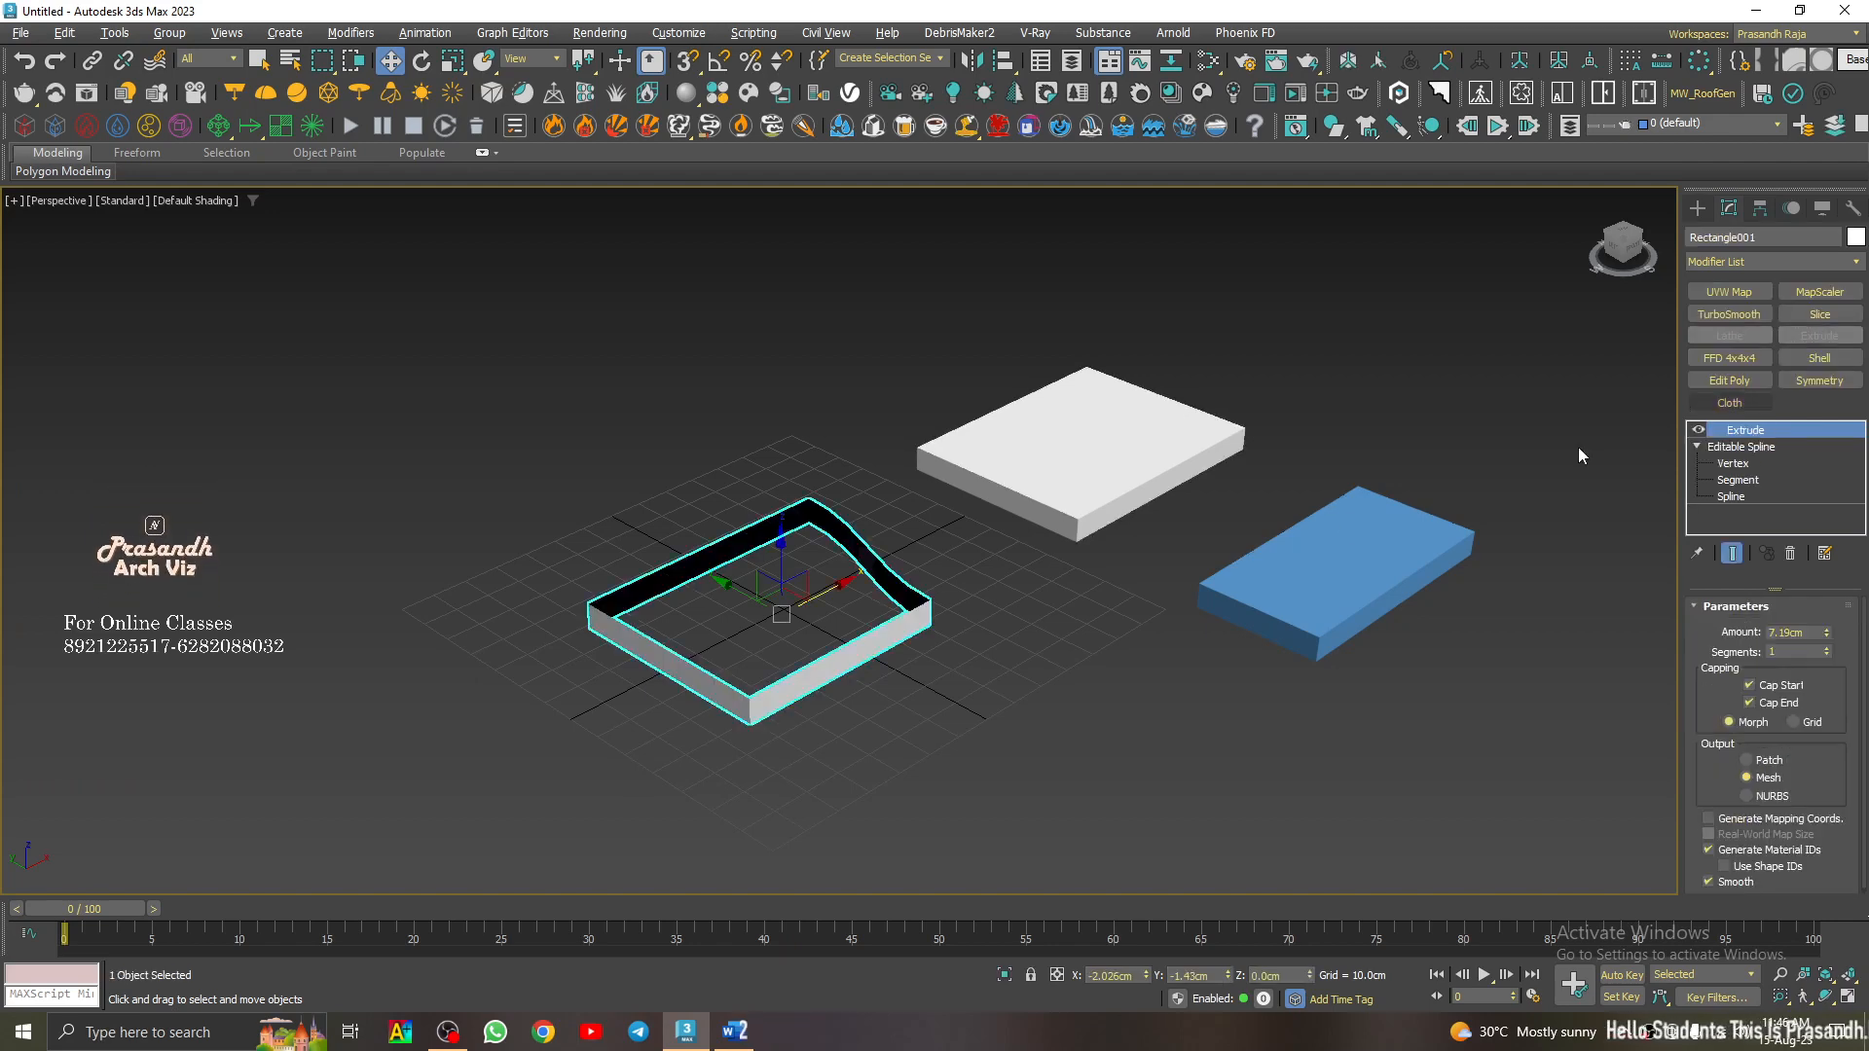
pyautogui.scroll(2, 750, 656)
pyautogui.scroll(2, 750, 658)
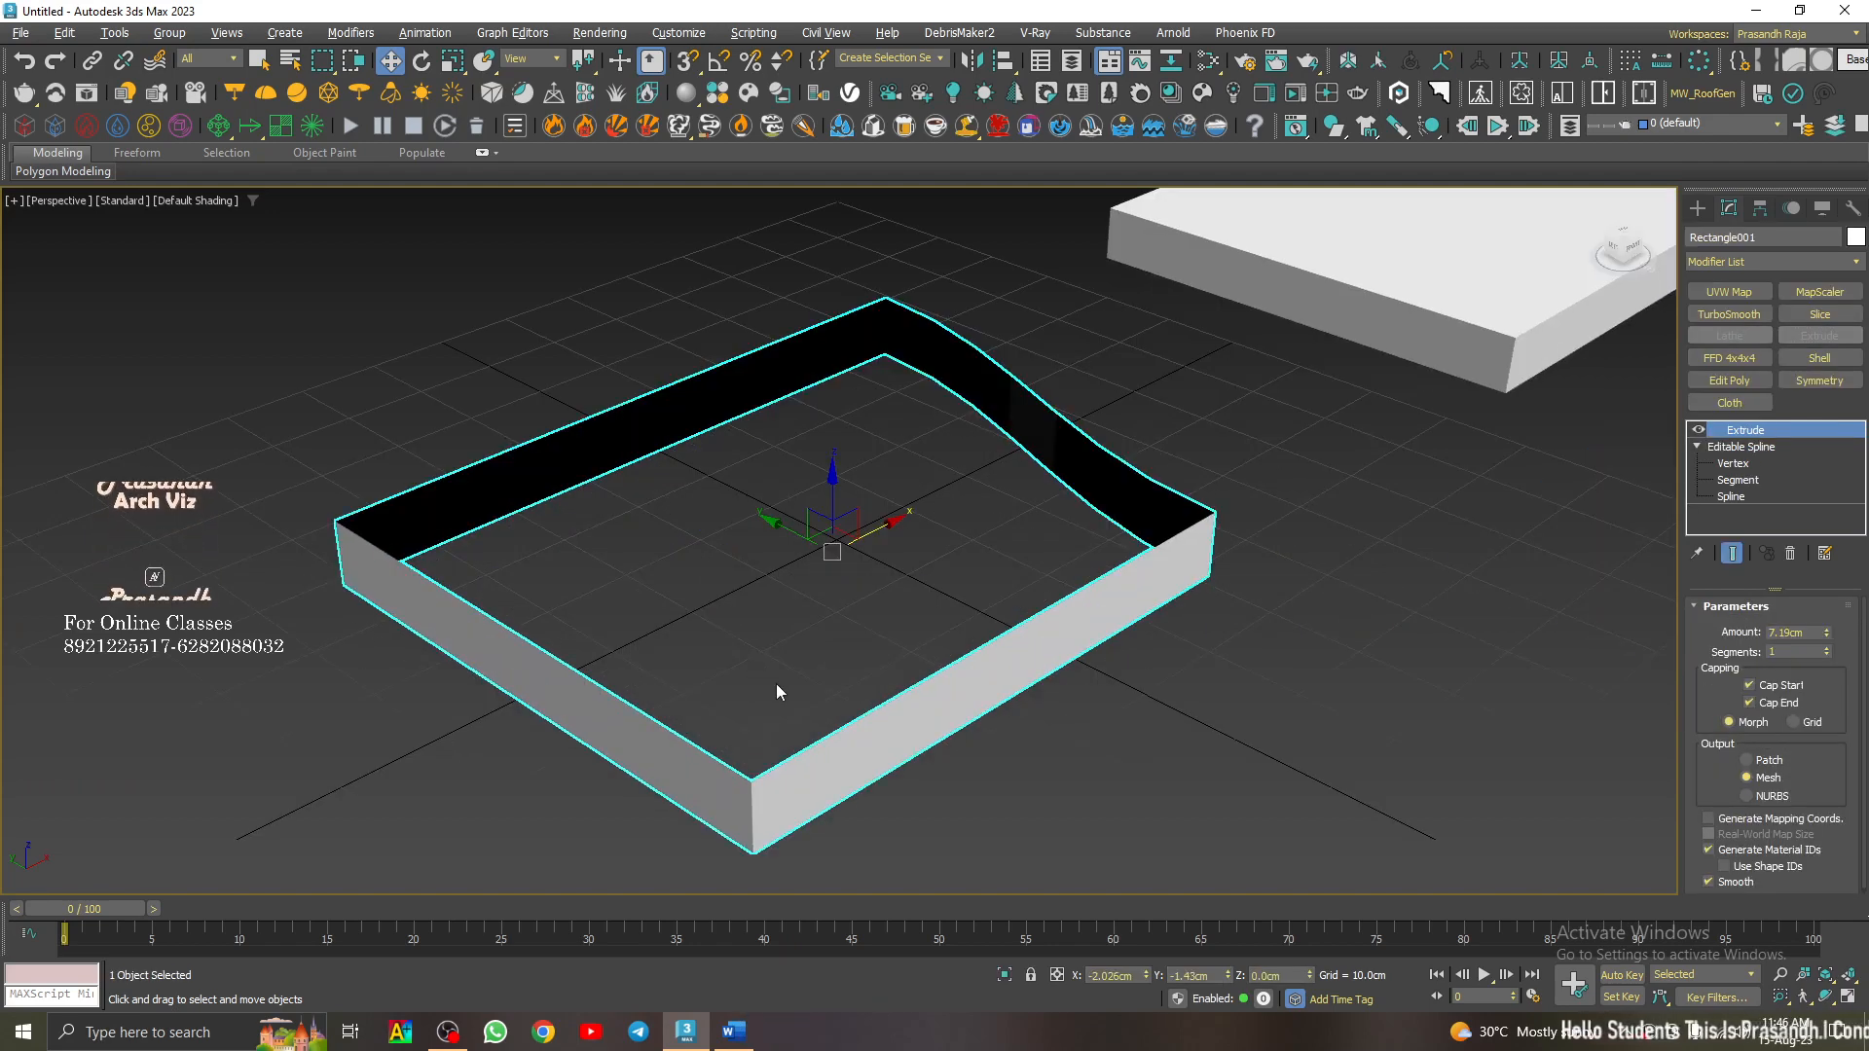
pyautogui.scroll(-4, 1105, 613)
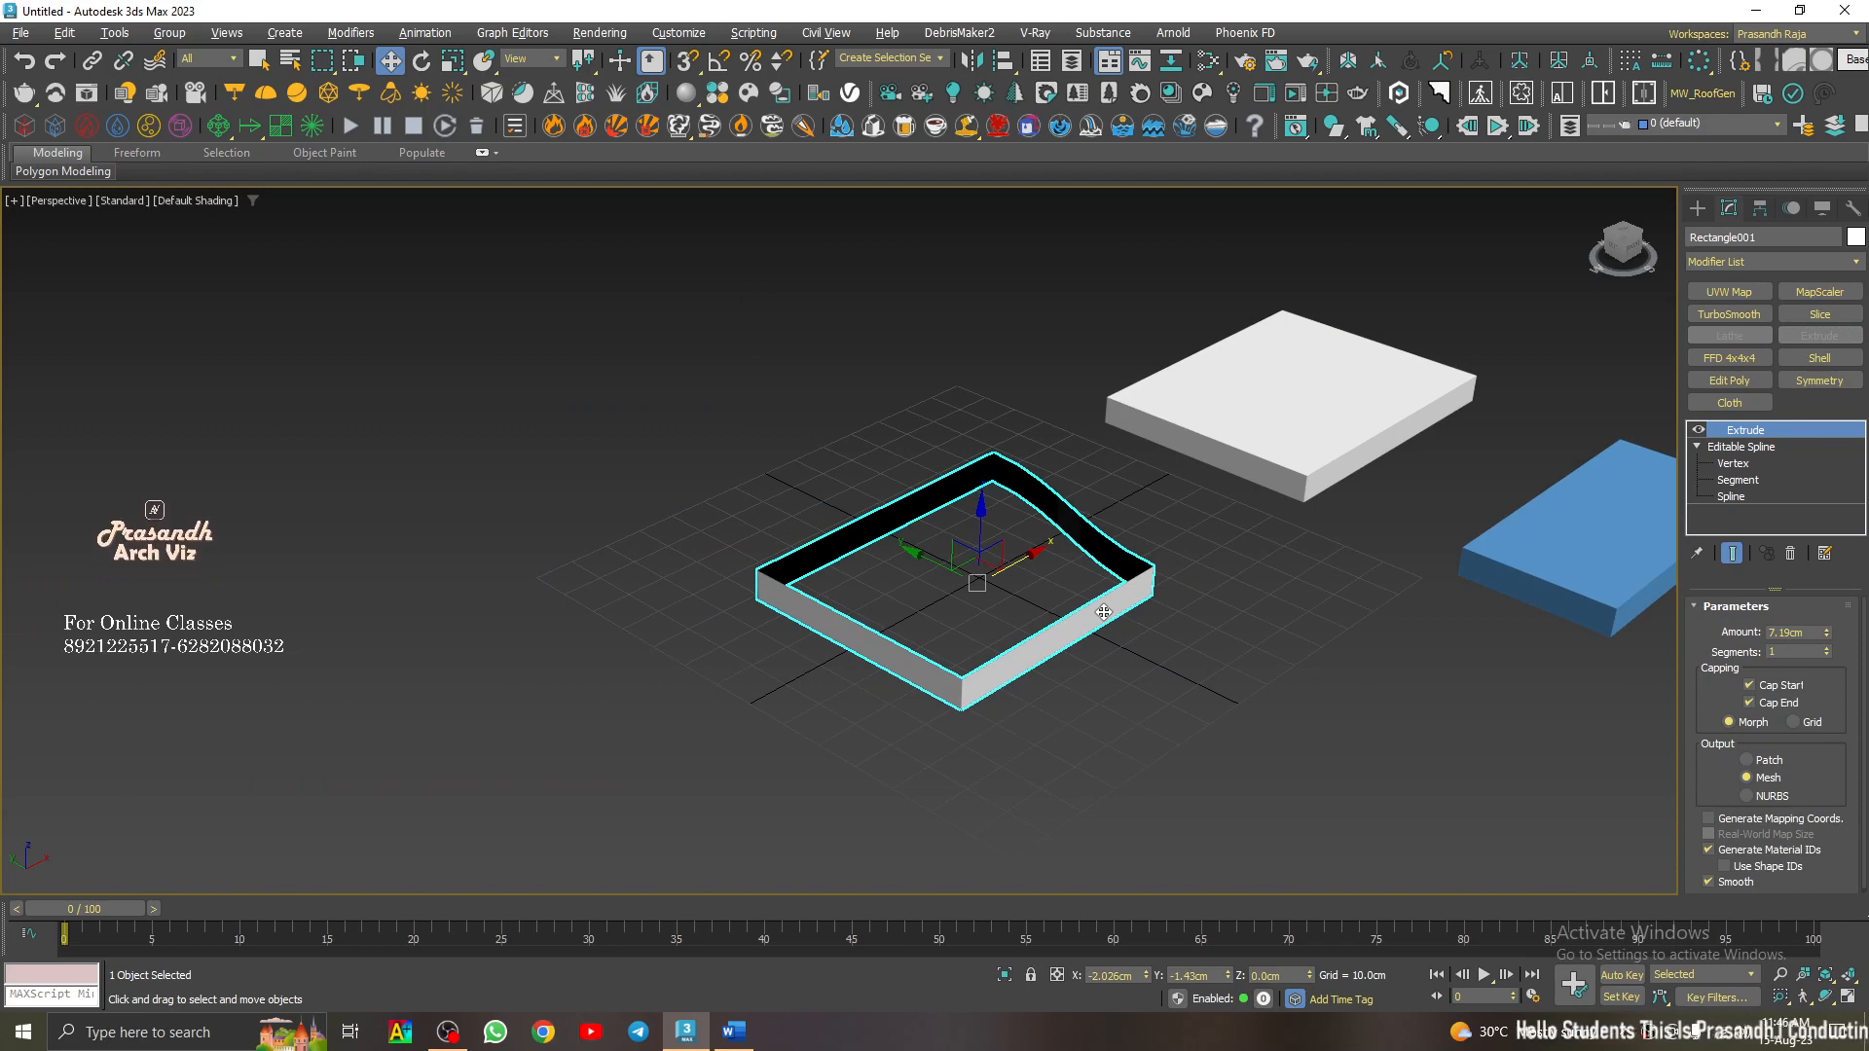
pyautogui.hotkey('ctrl', 'z')
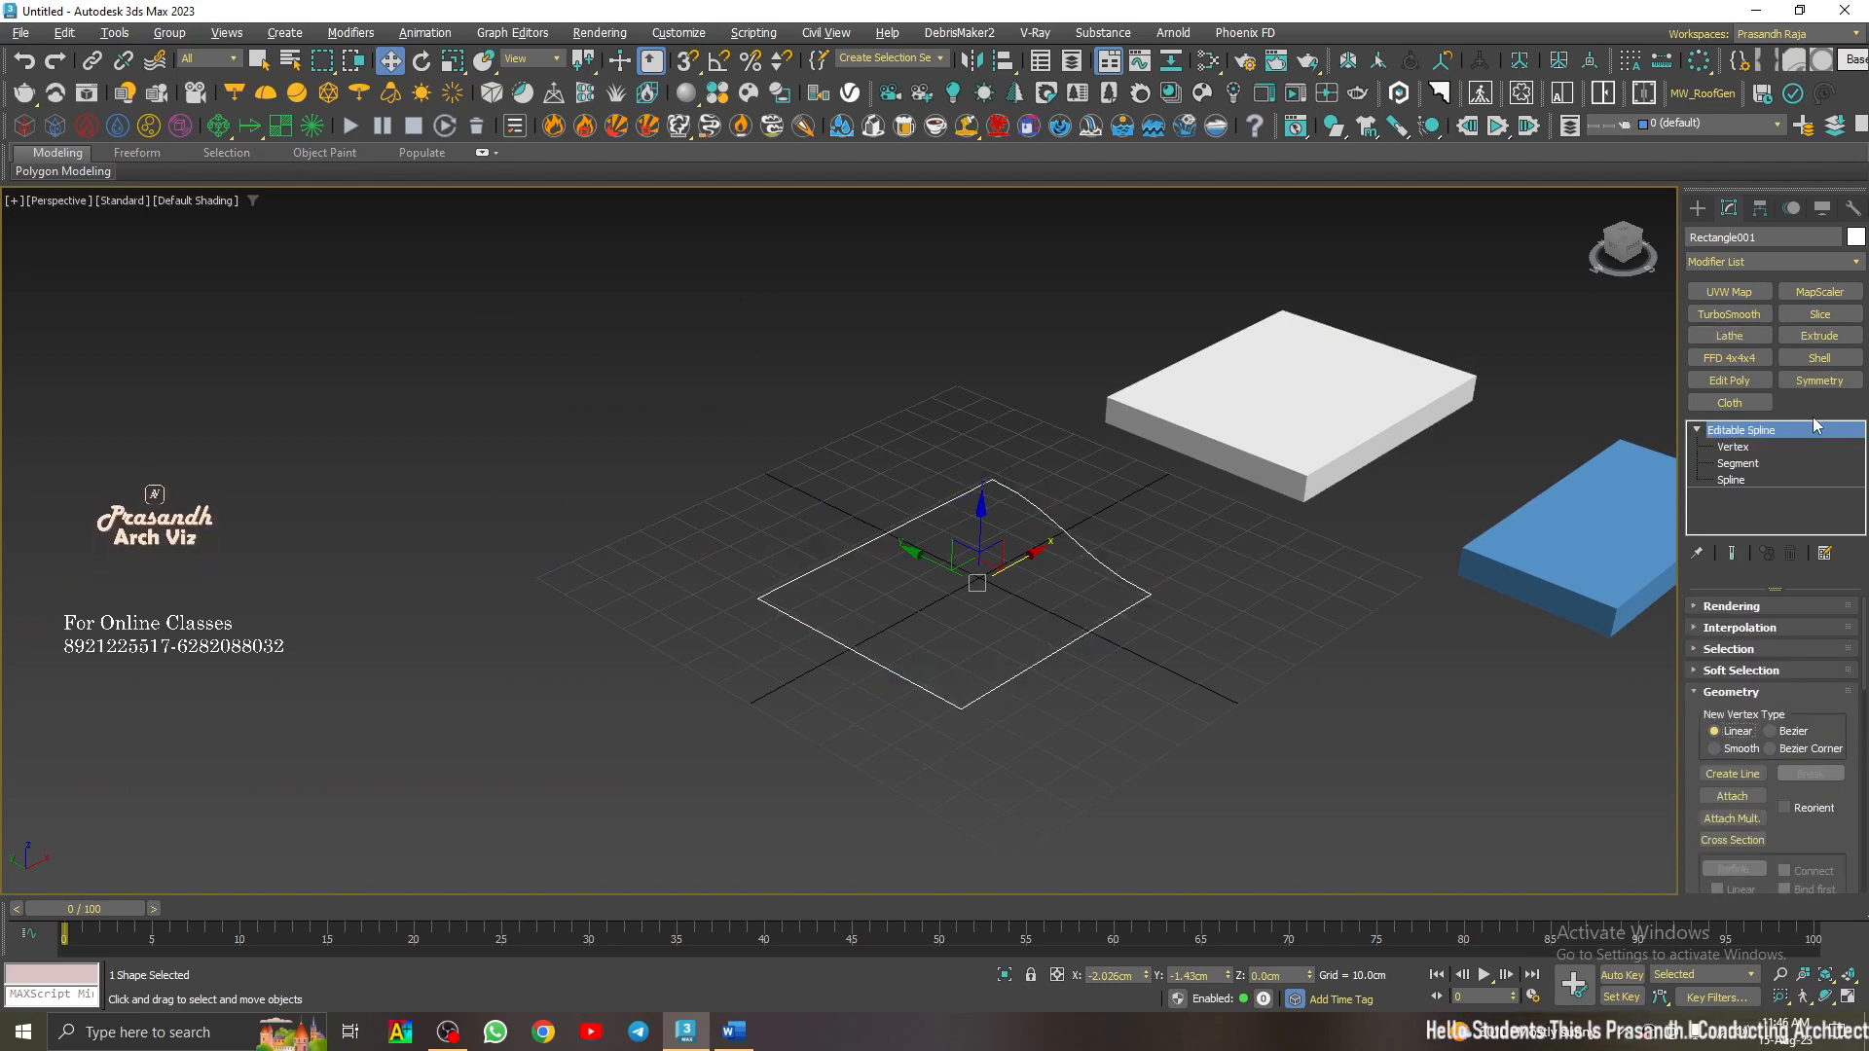
# - Select all the outline's vertices and weld the coincident ones with a 0.1 cm threshold
pyautogui.click(1764, 448)
pyautogui.moveTo(1231, 656); pyautogui.dragTo(1161, 625, button='middle')
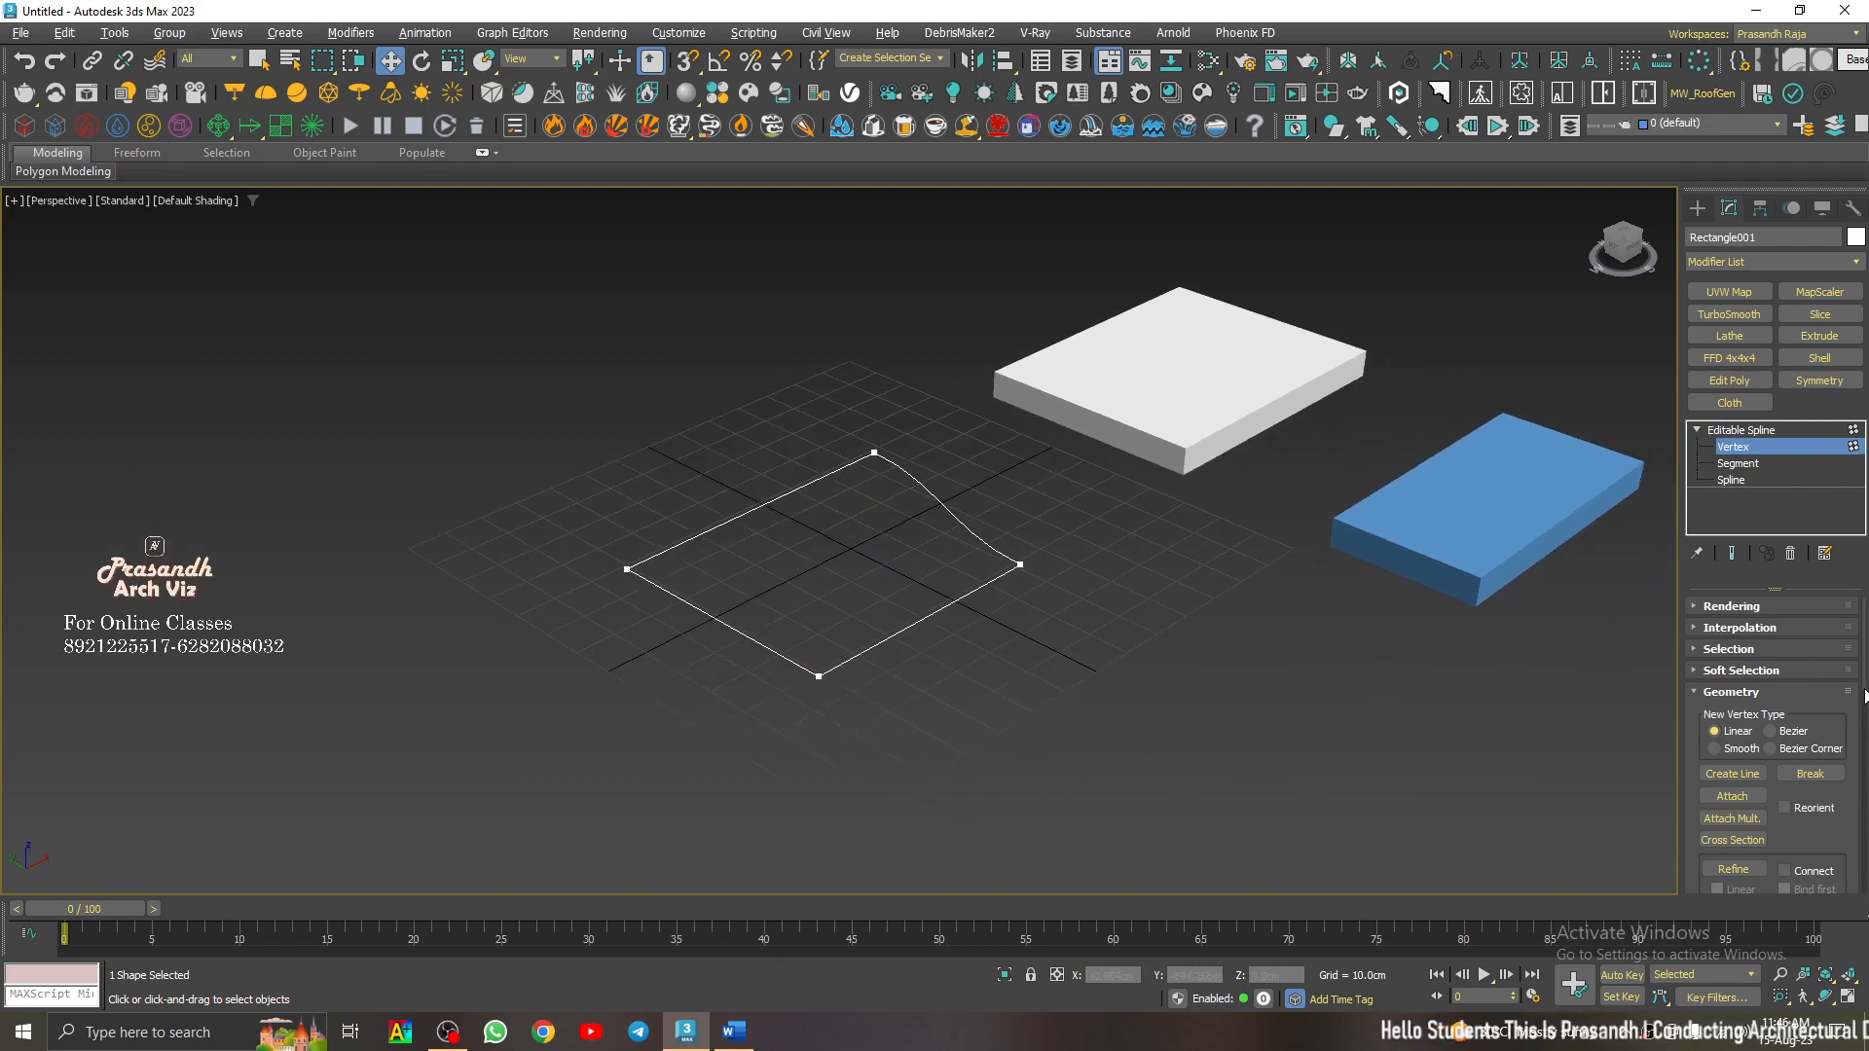
pyautogui.moveTo(1867, 695); pyautogui.dragTo(1867, 779)
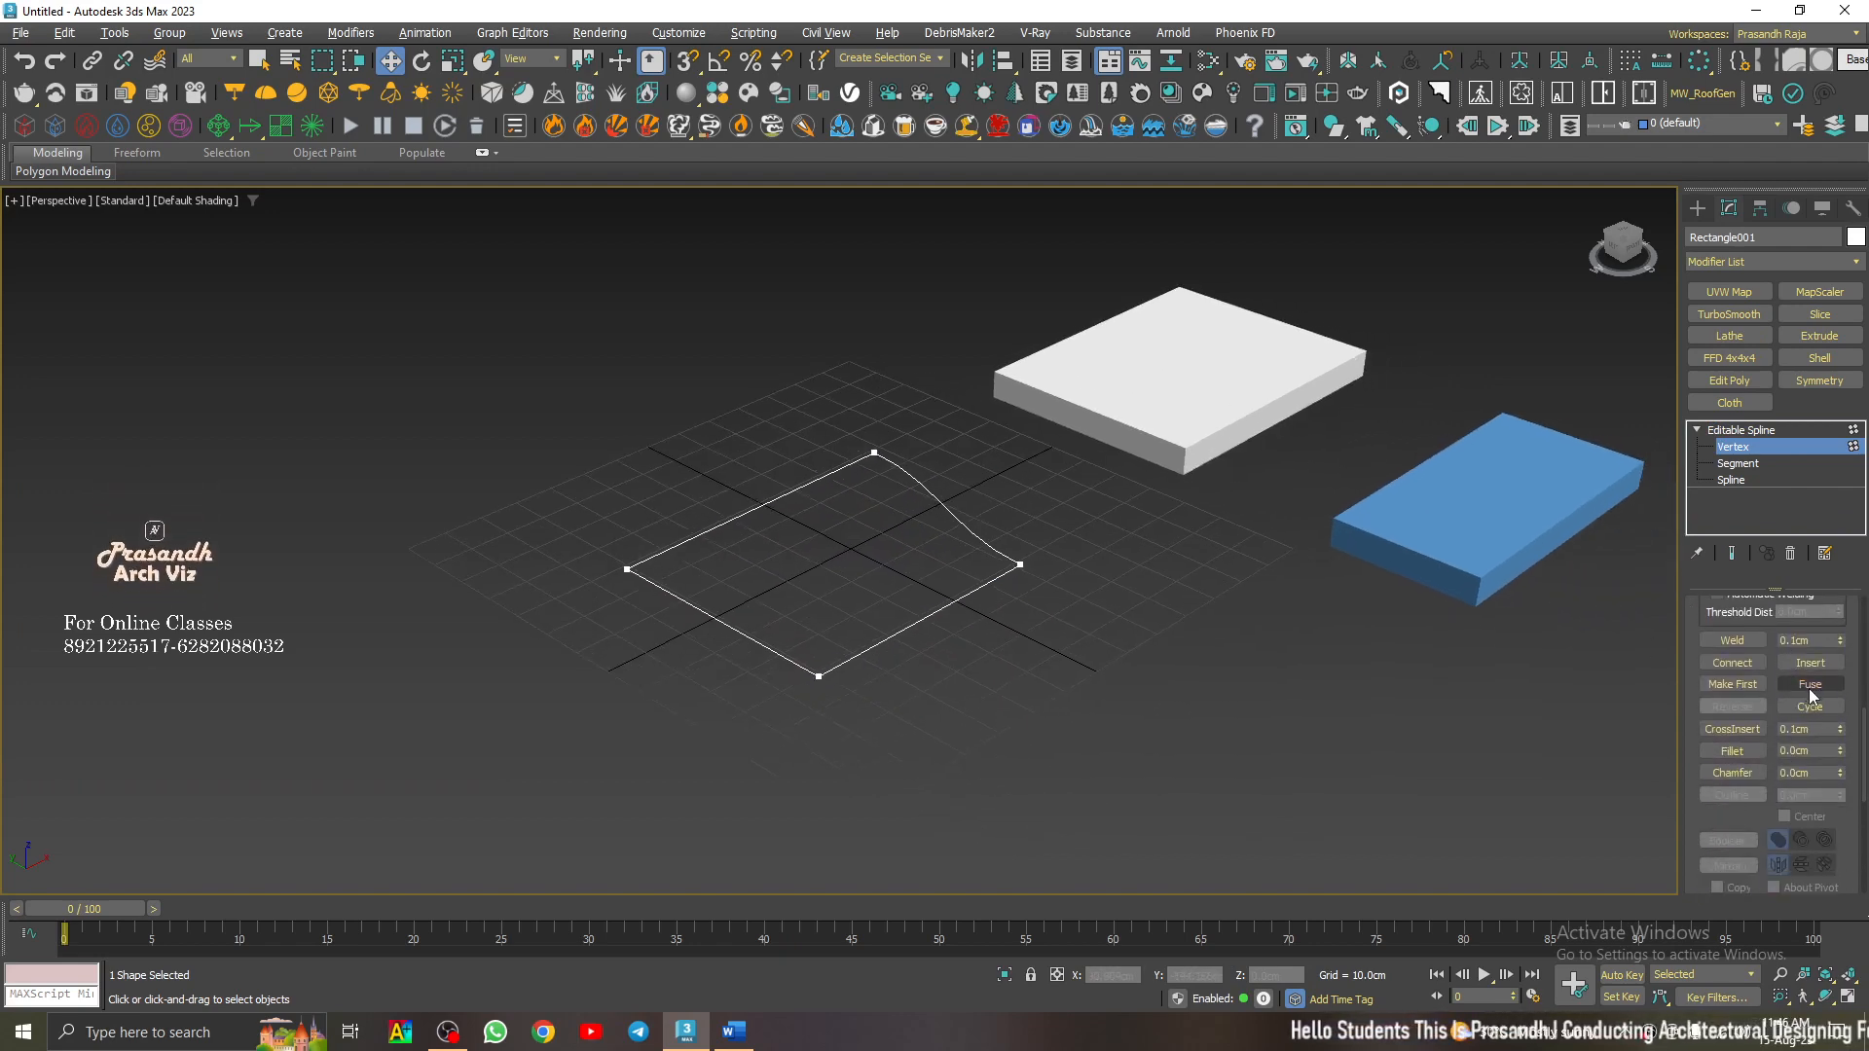
pyautogui.moveTo(631, 528); pyautogui.dragTo(1062, 696)
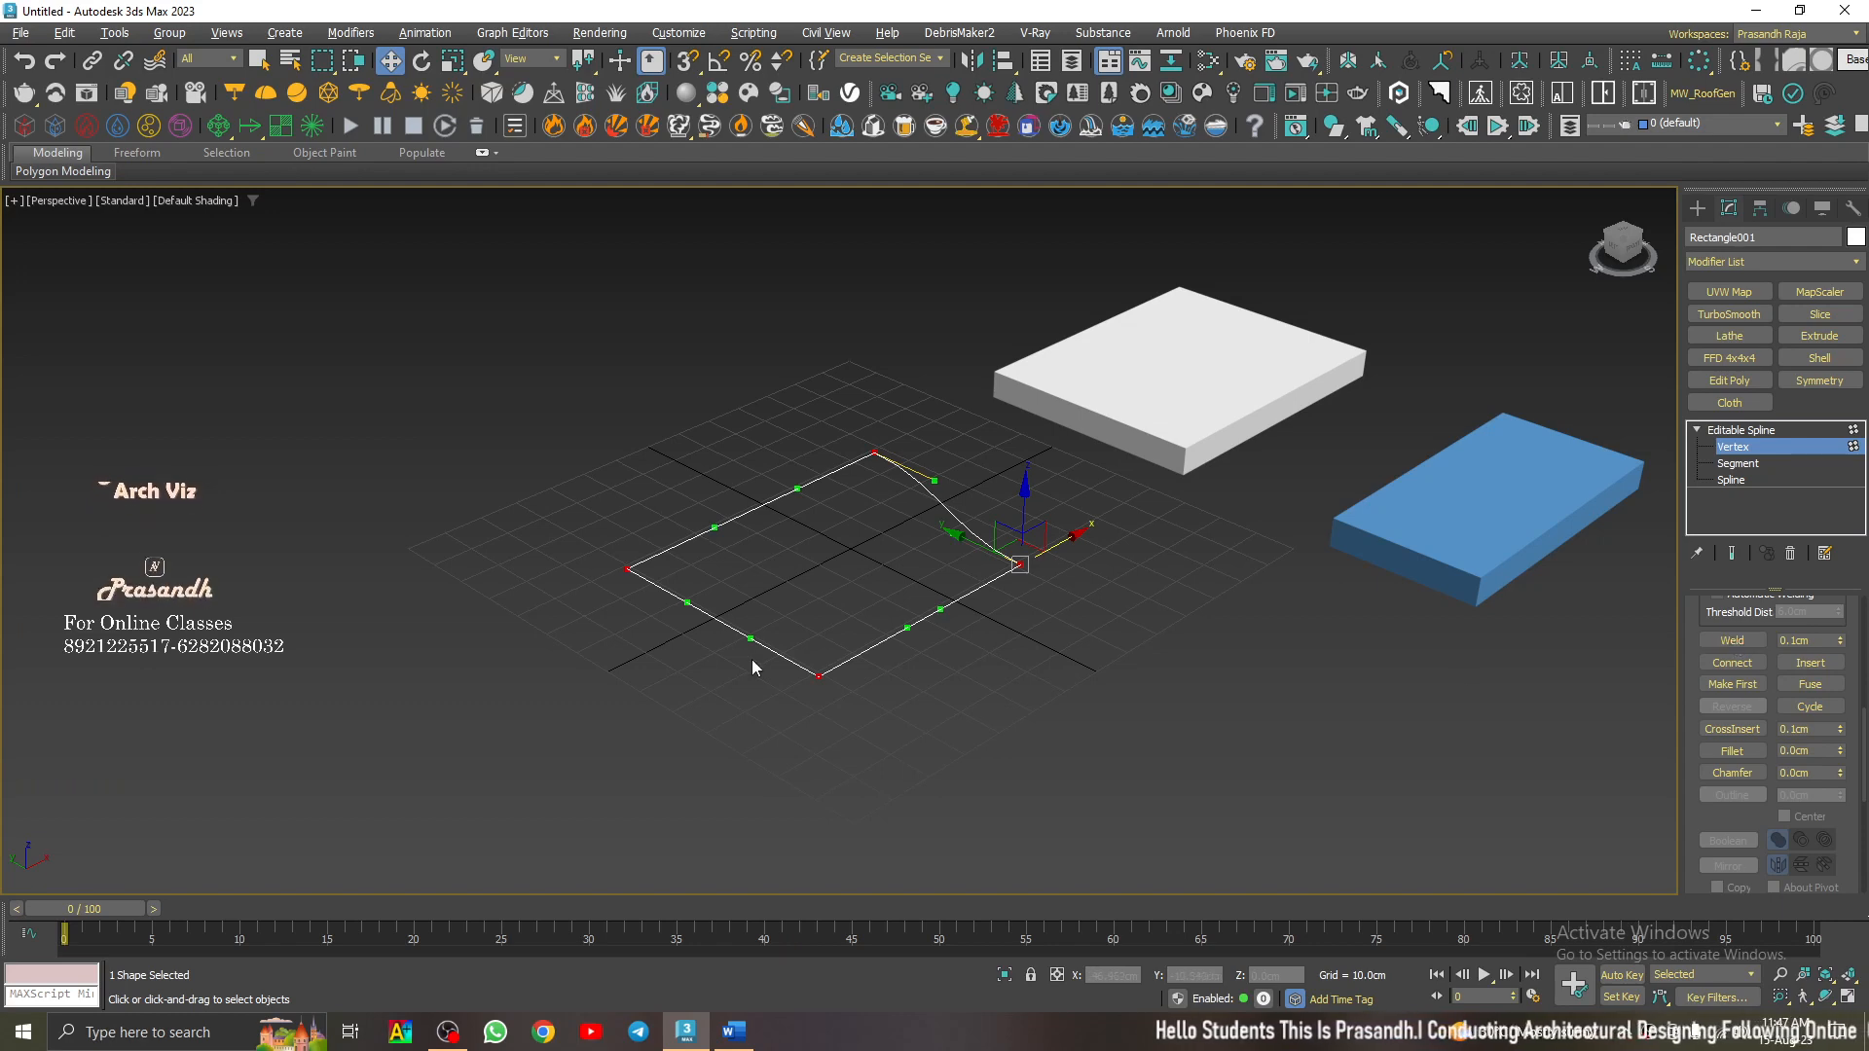
pyautogui.scroll(3, 650, 570)
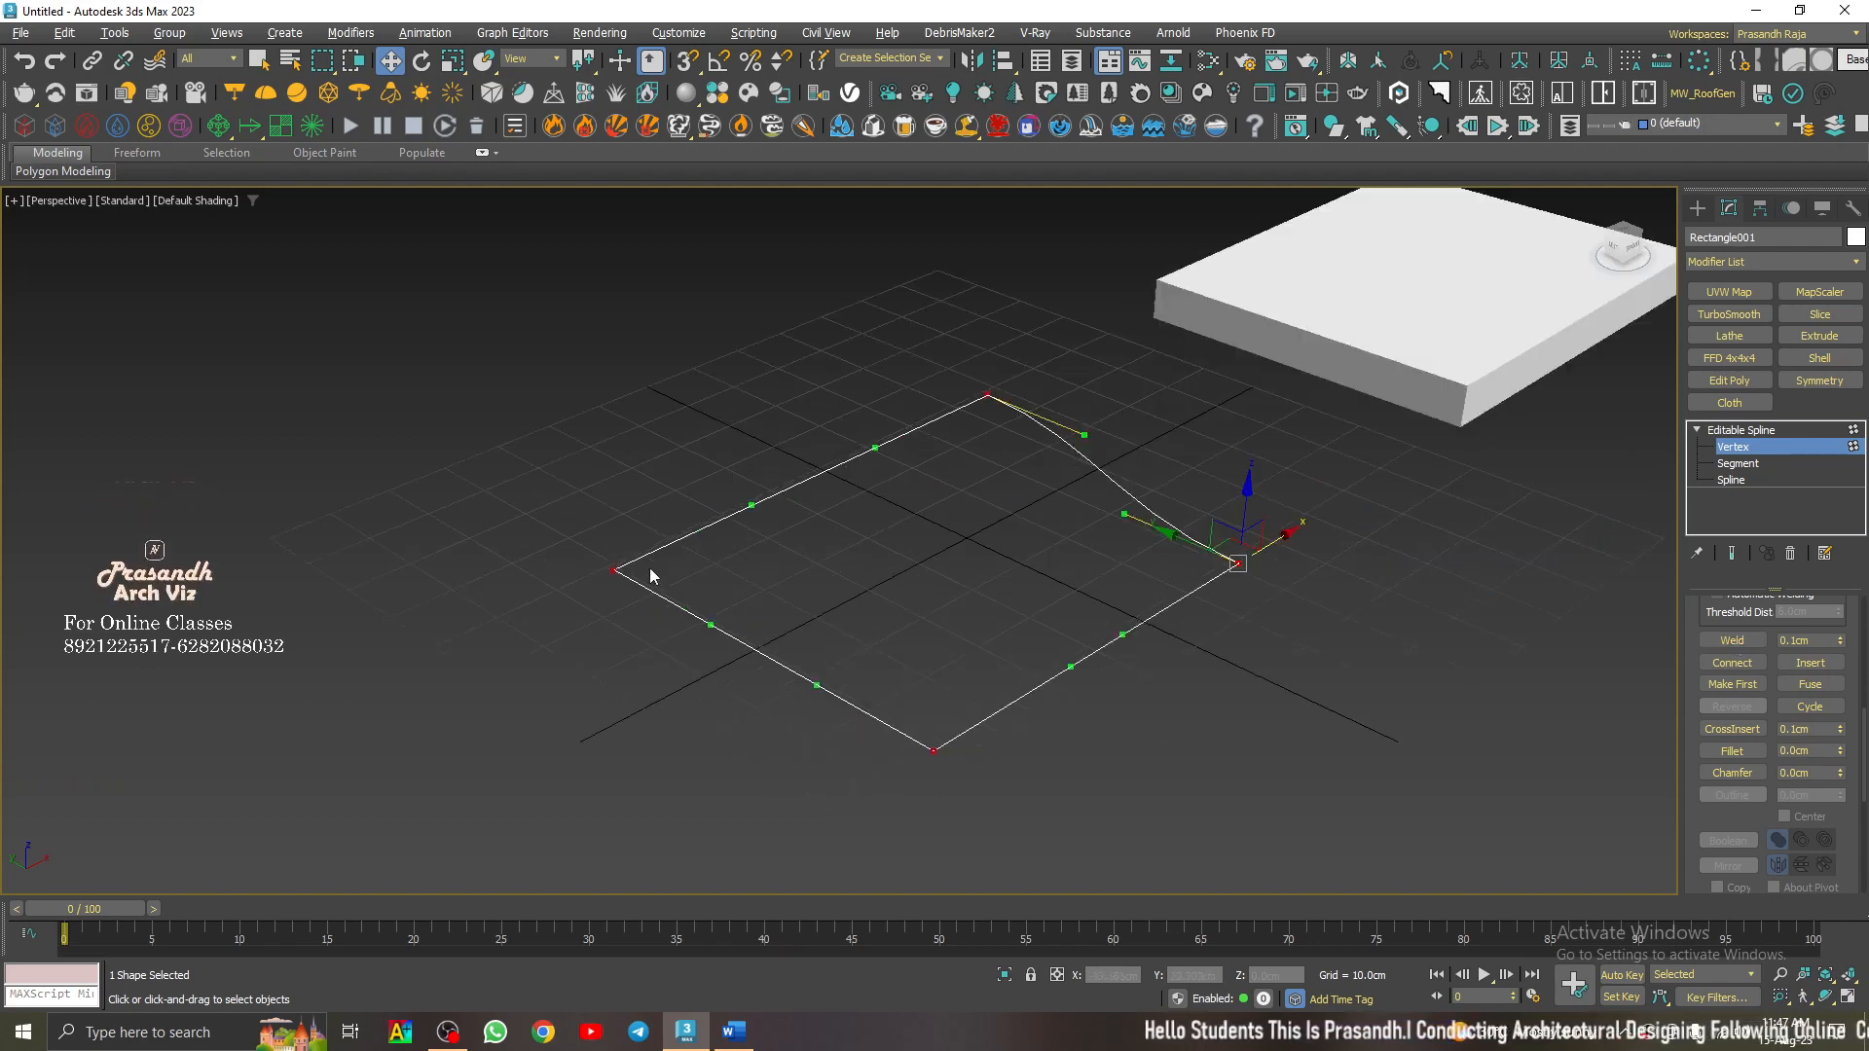
pyautogui.click(1733, 640)
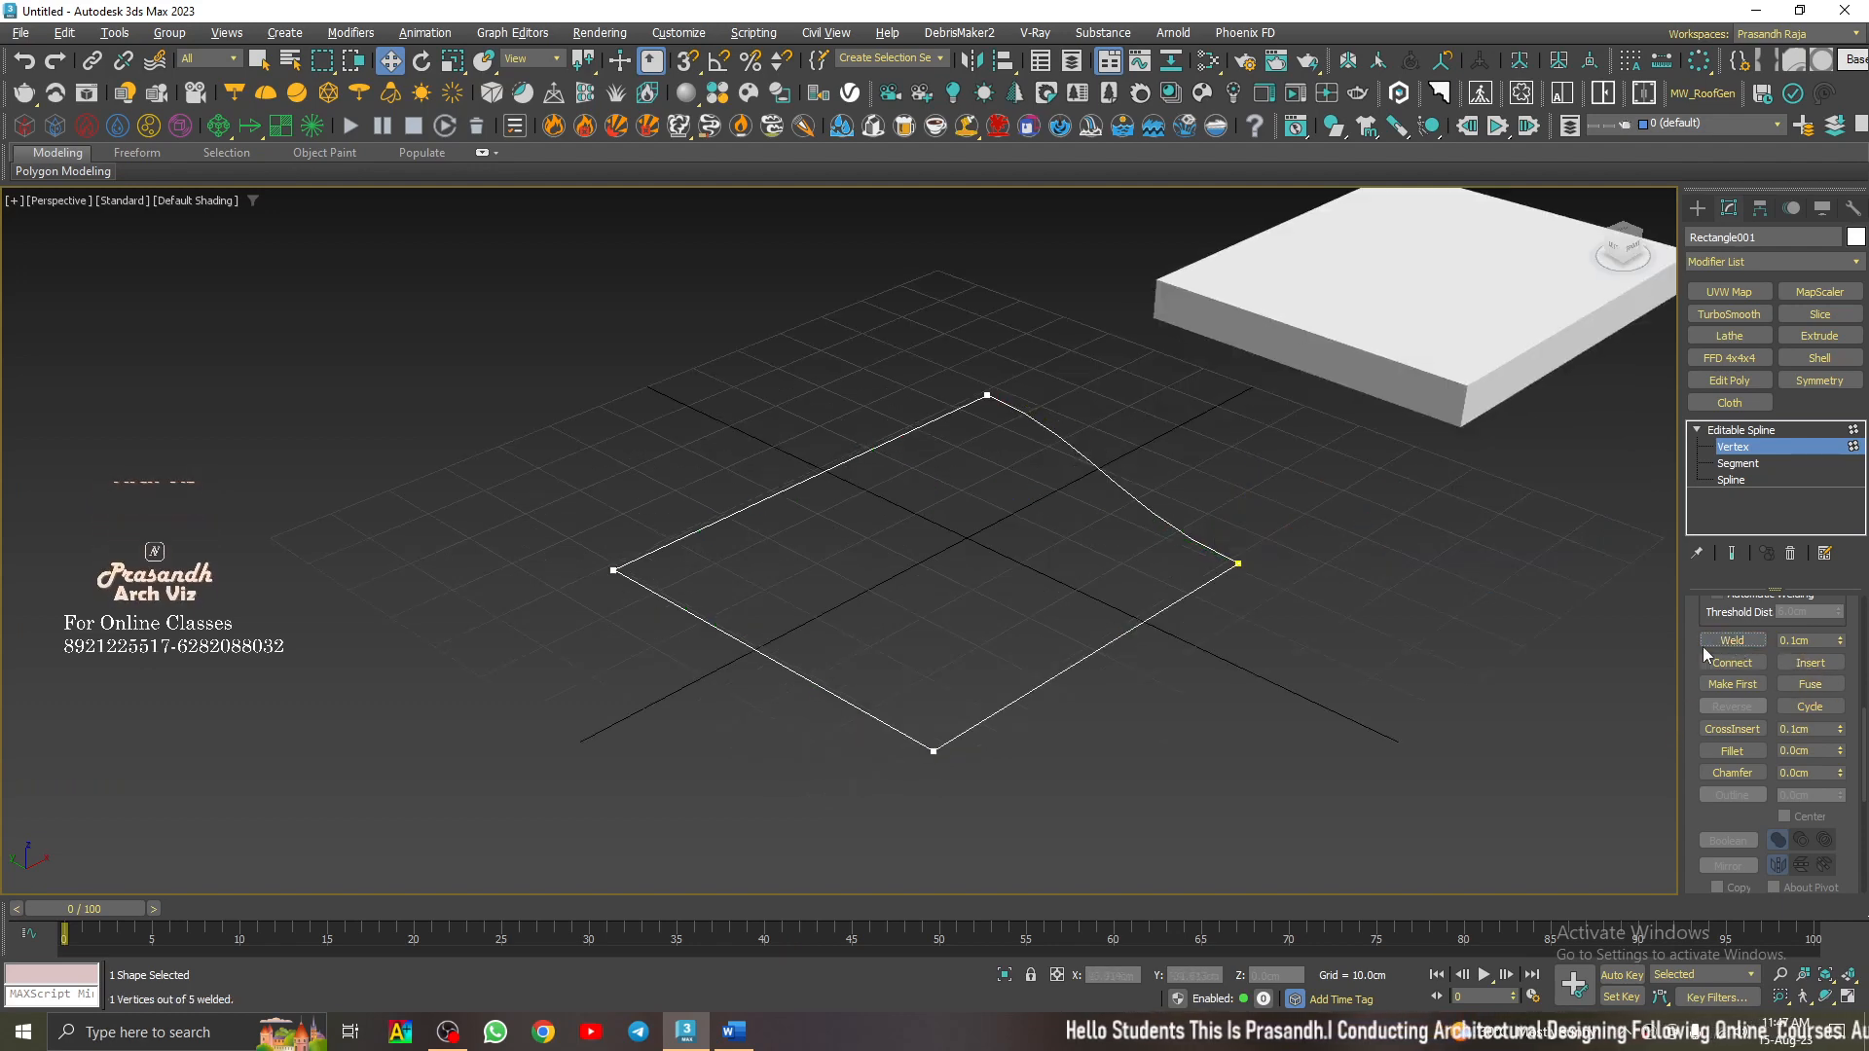
# - Leave the Vertex level and extrude the welded outline by 7.19 cm
pyautogui.click(1697, 207)
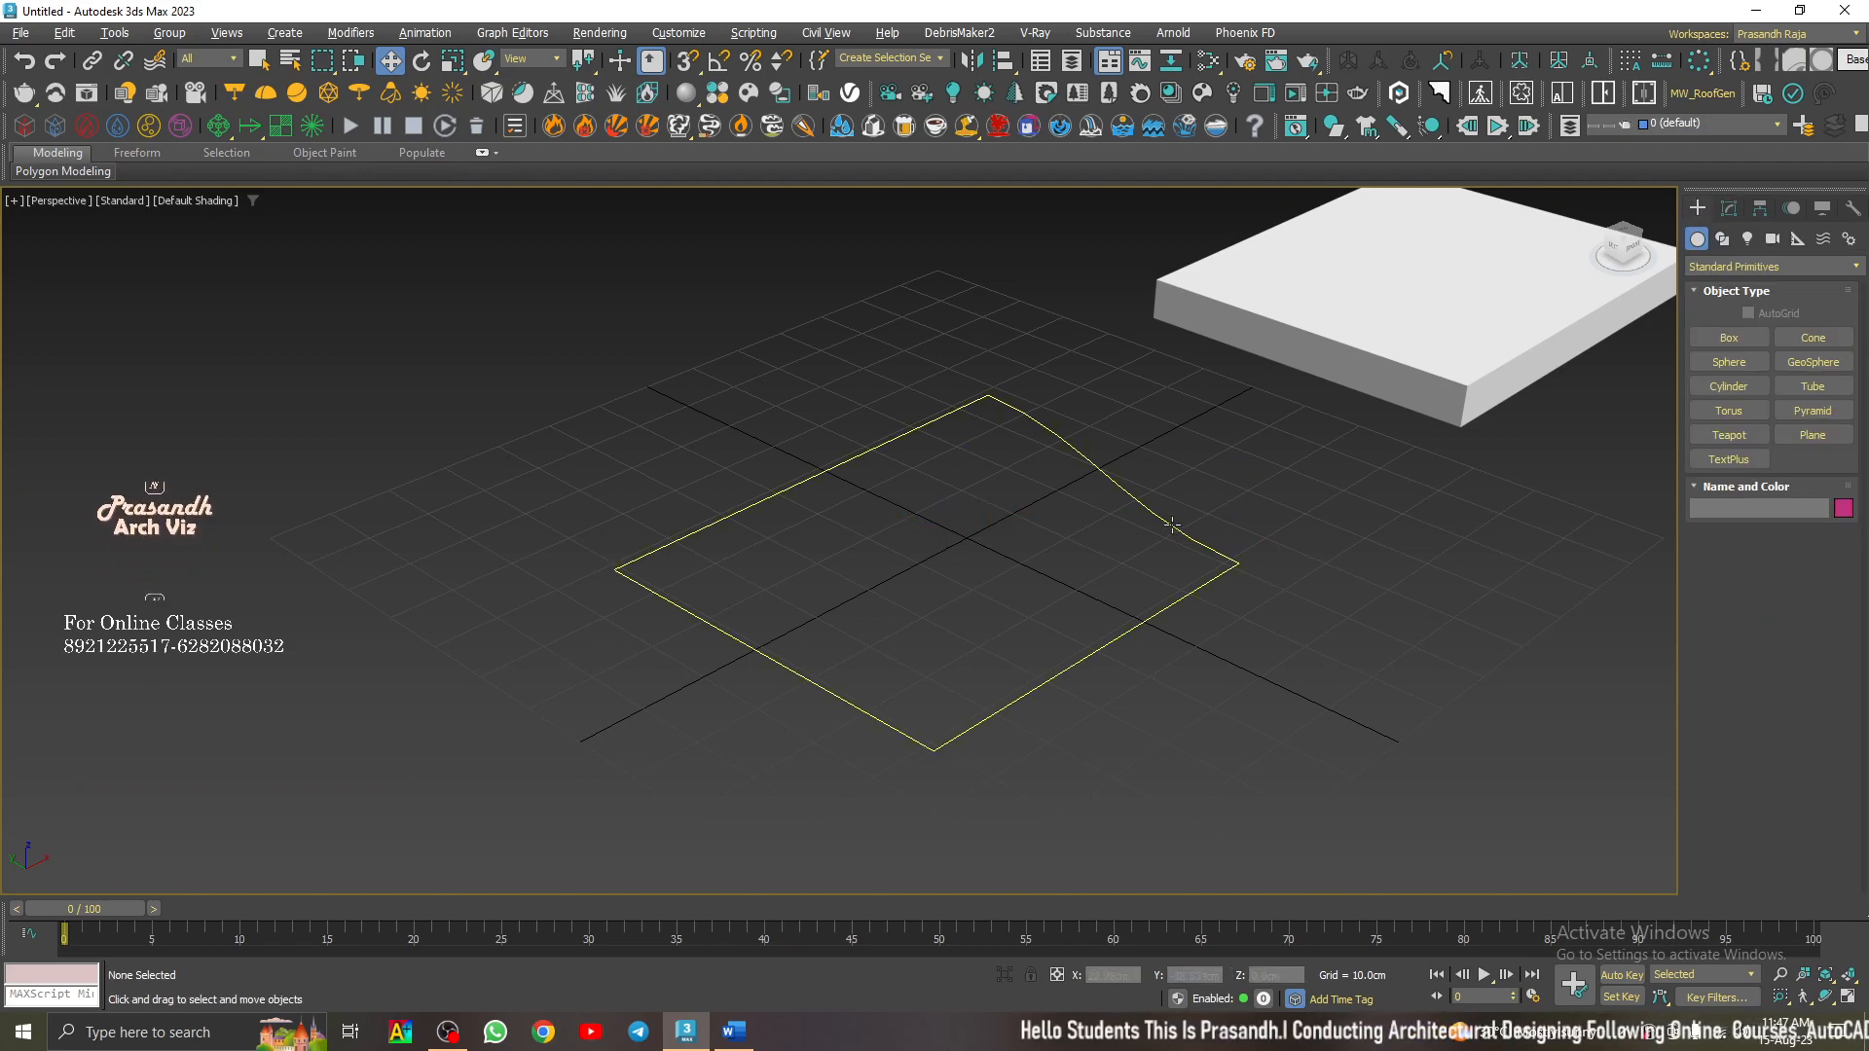
pyautogui.click(1719, 208)
pyautogui.click(1813, 335)
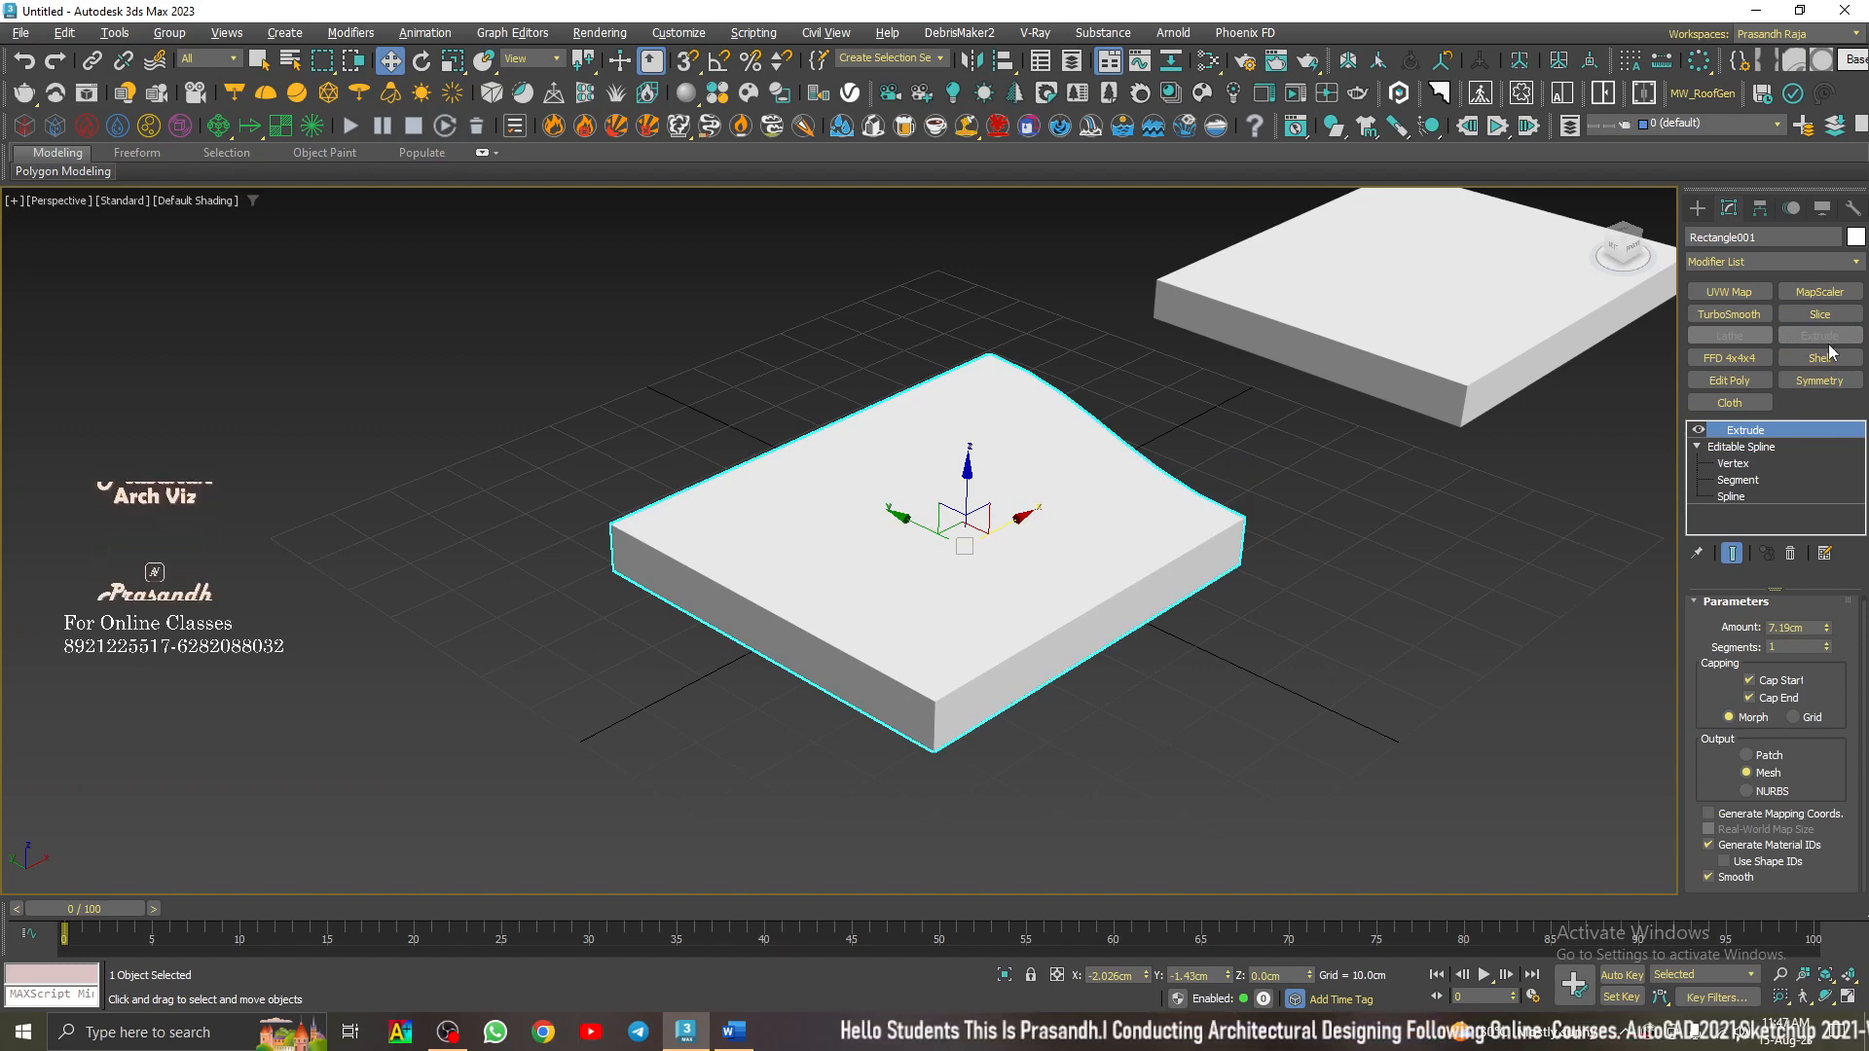
pyautogui.click(353, 37)
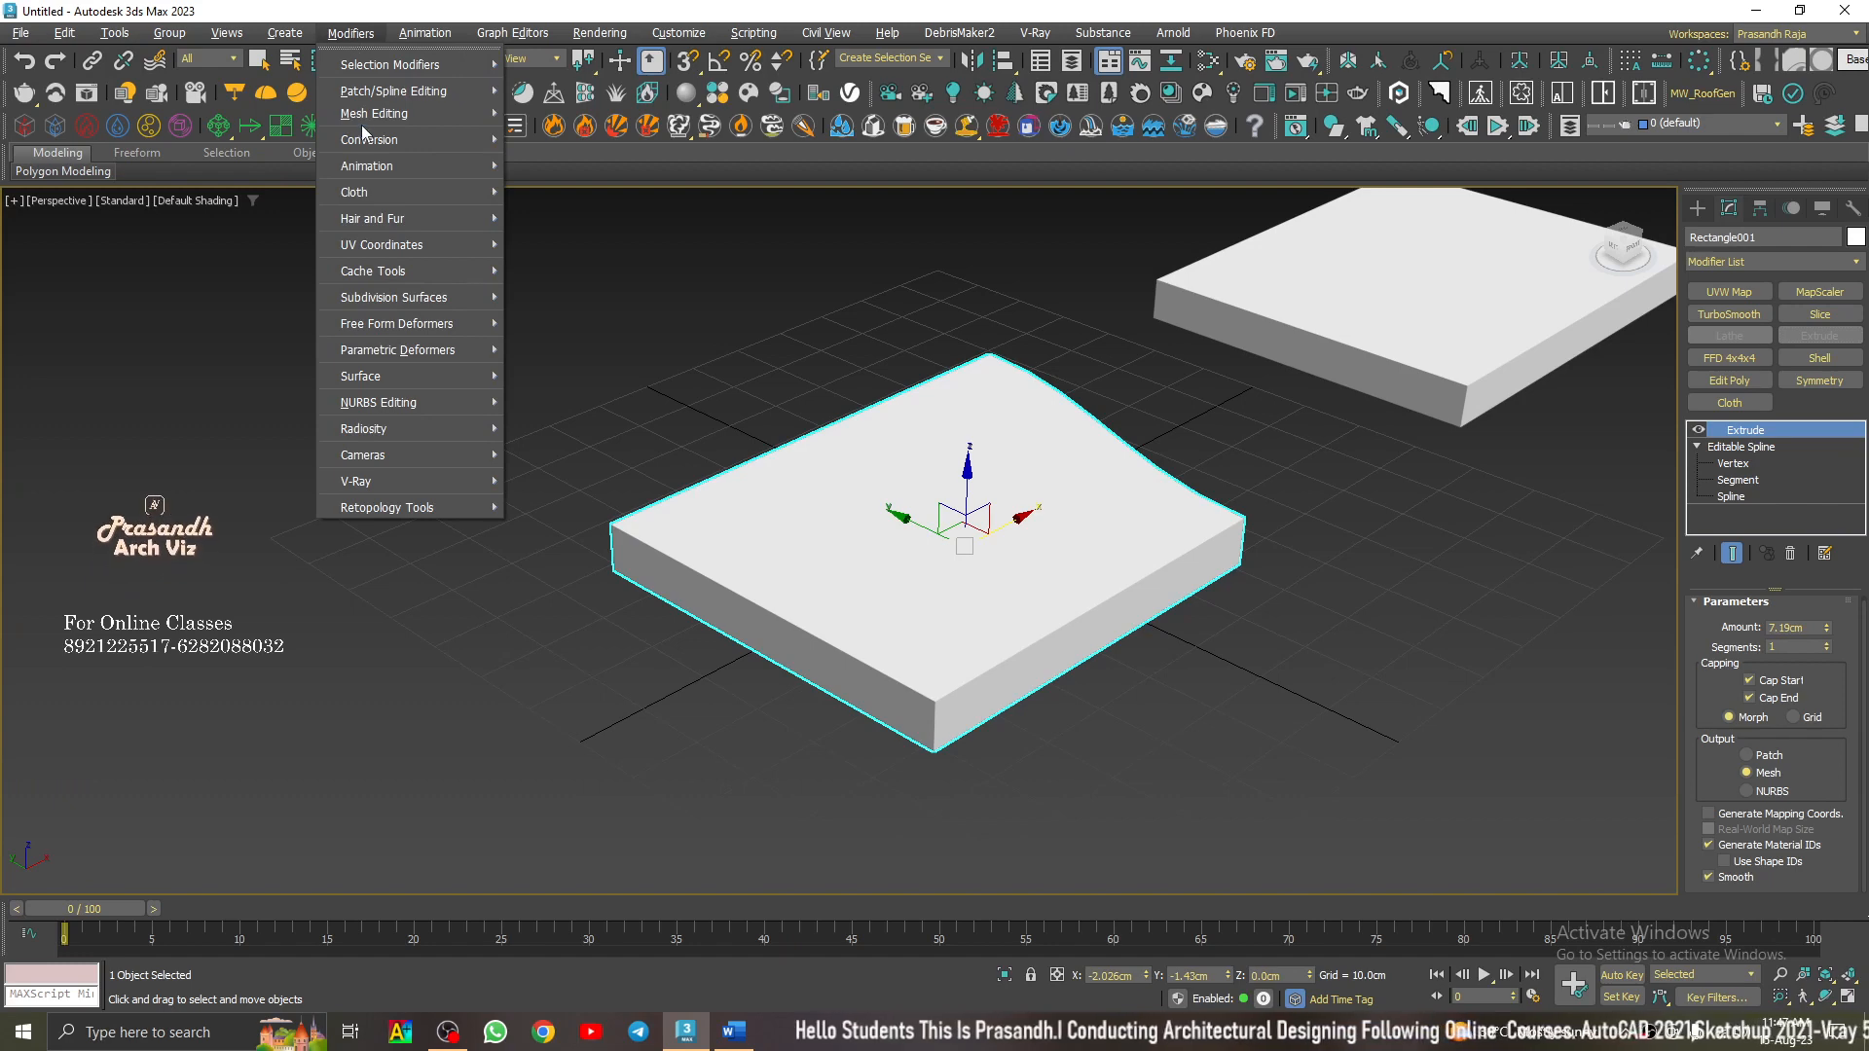
pyautogui.moveTo(362, 115)
pyautogui.click(925, 272)
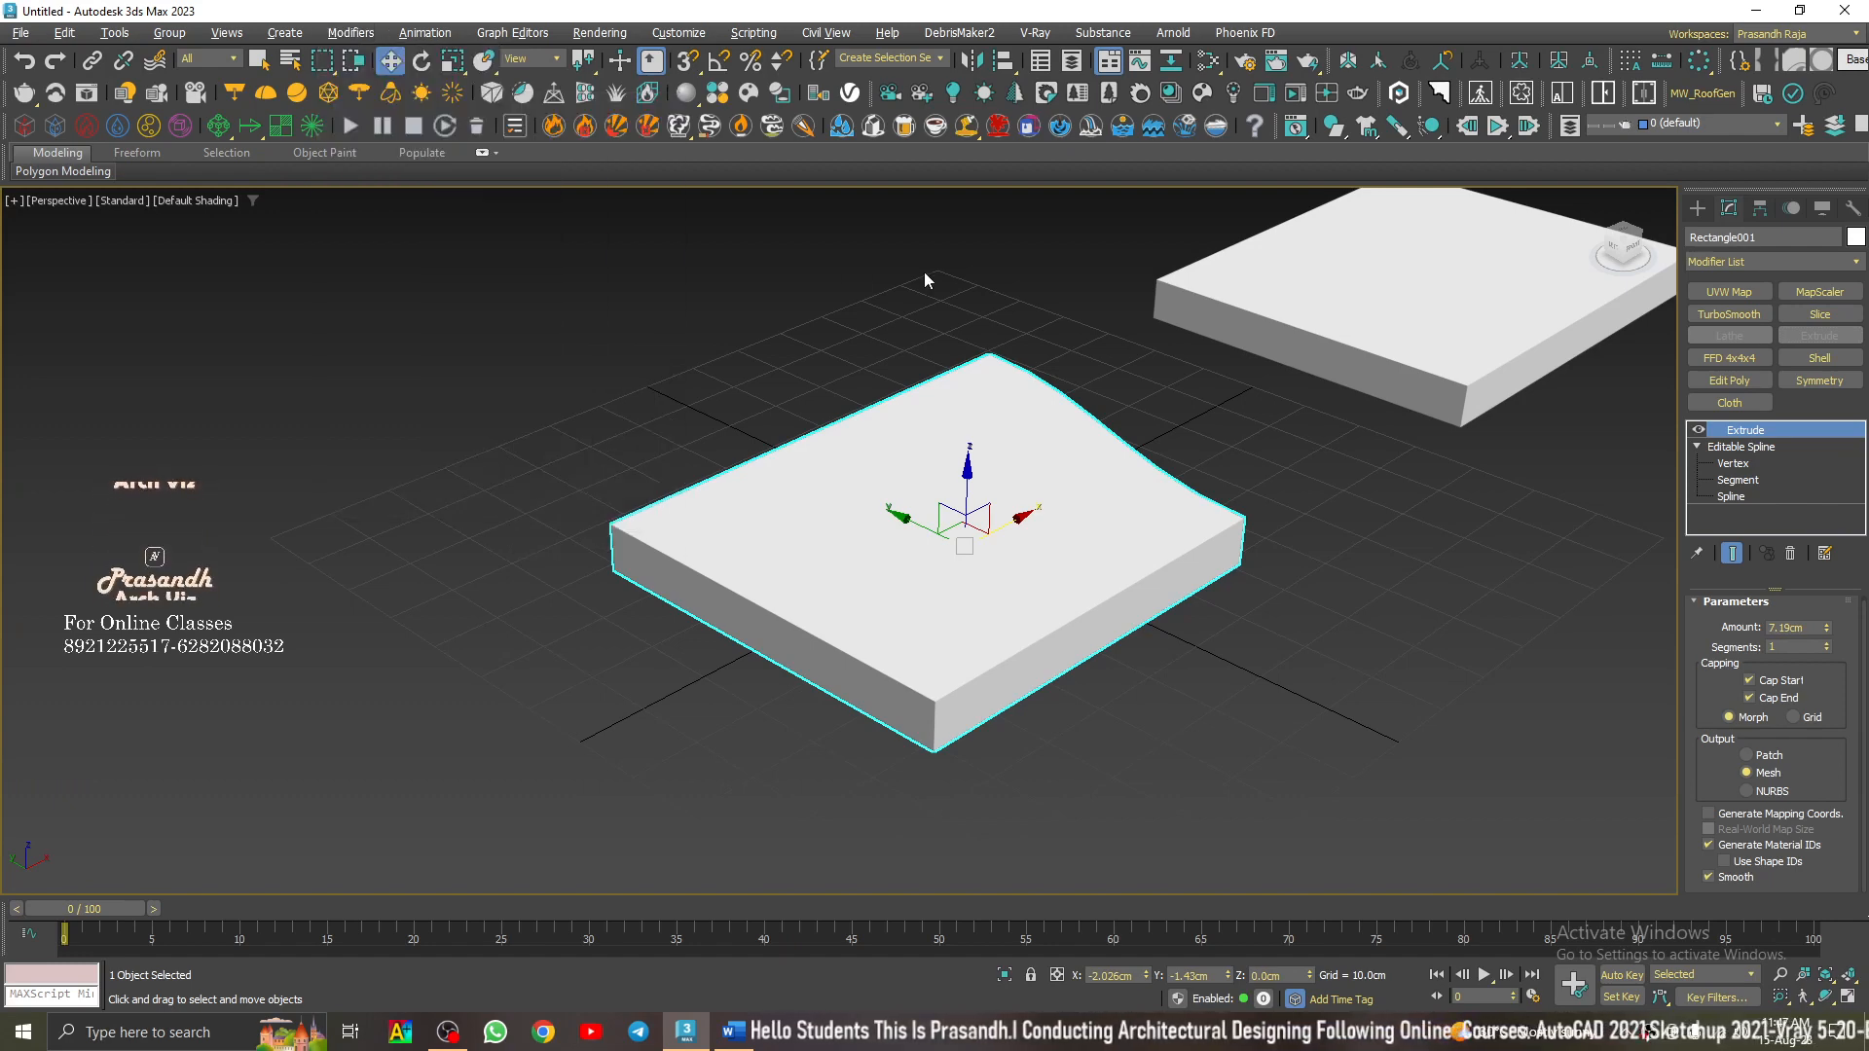
pyautogui.click(1711, 263)
pyautogui.press('e')
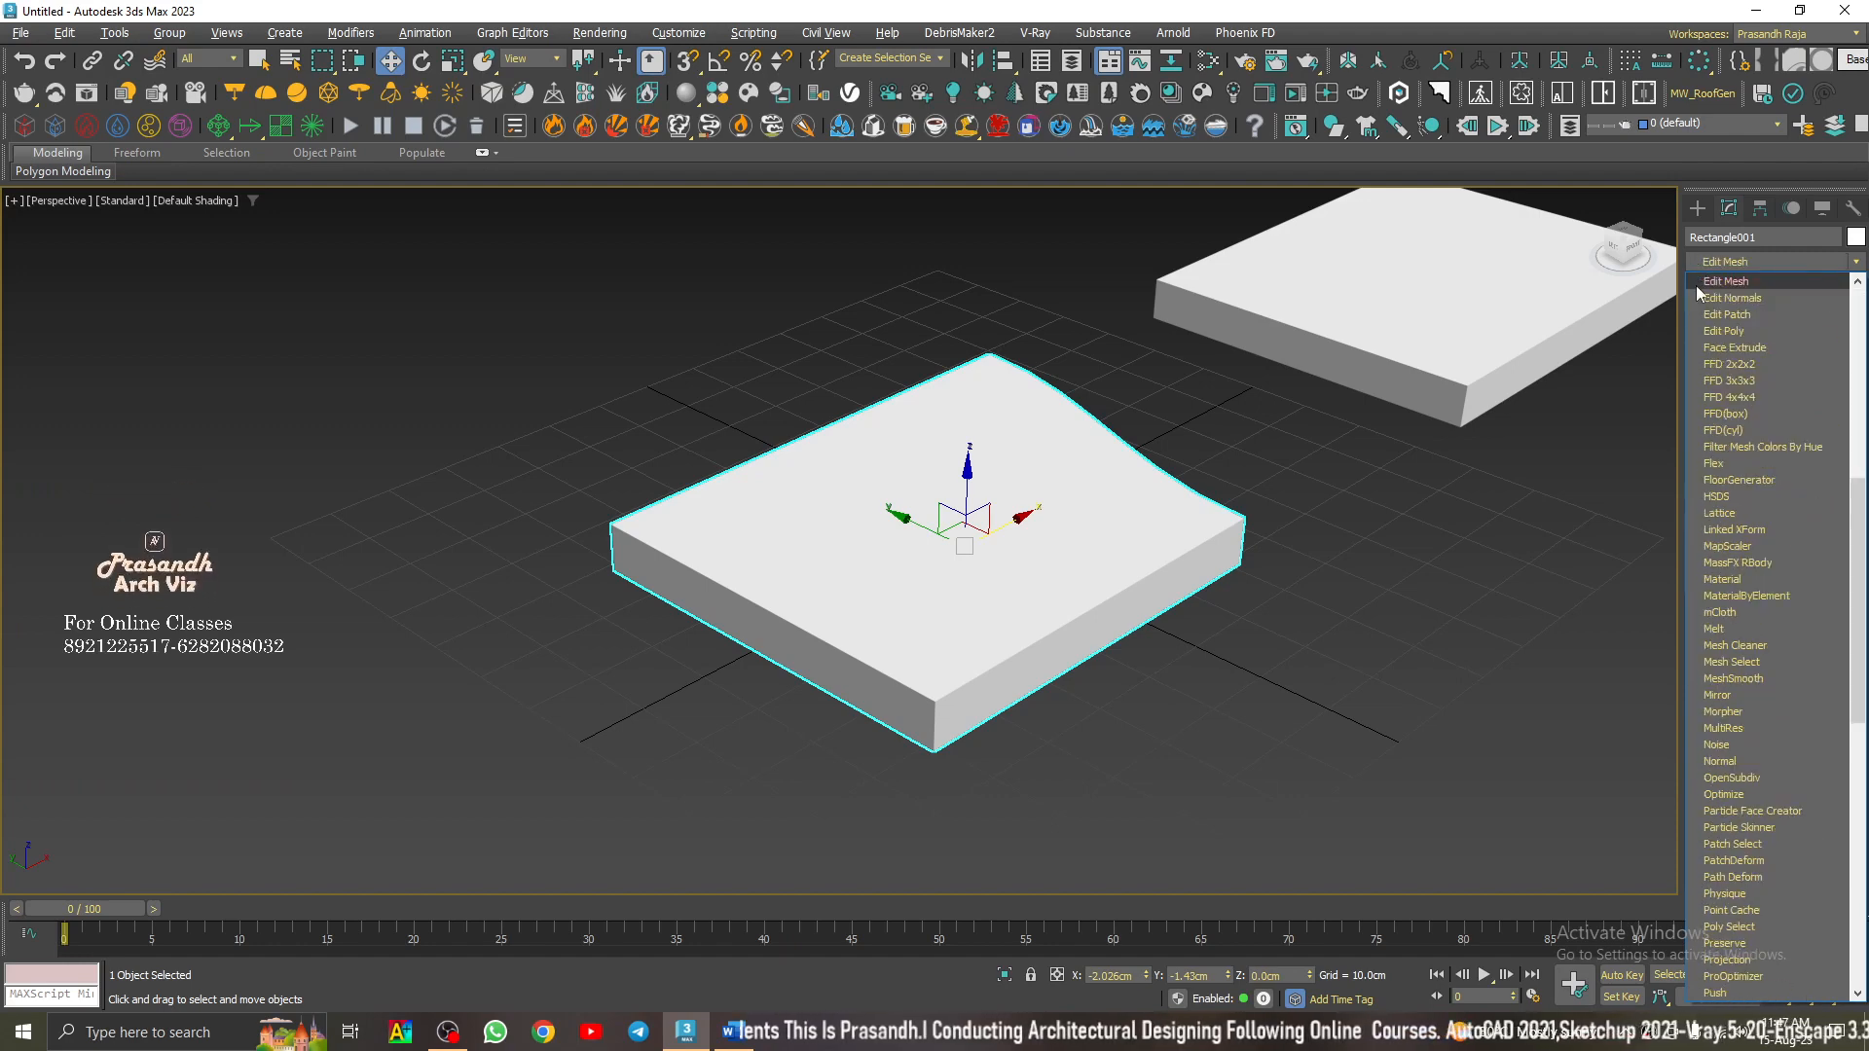
pyautogui.click(921, 281)
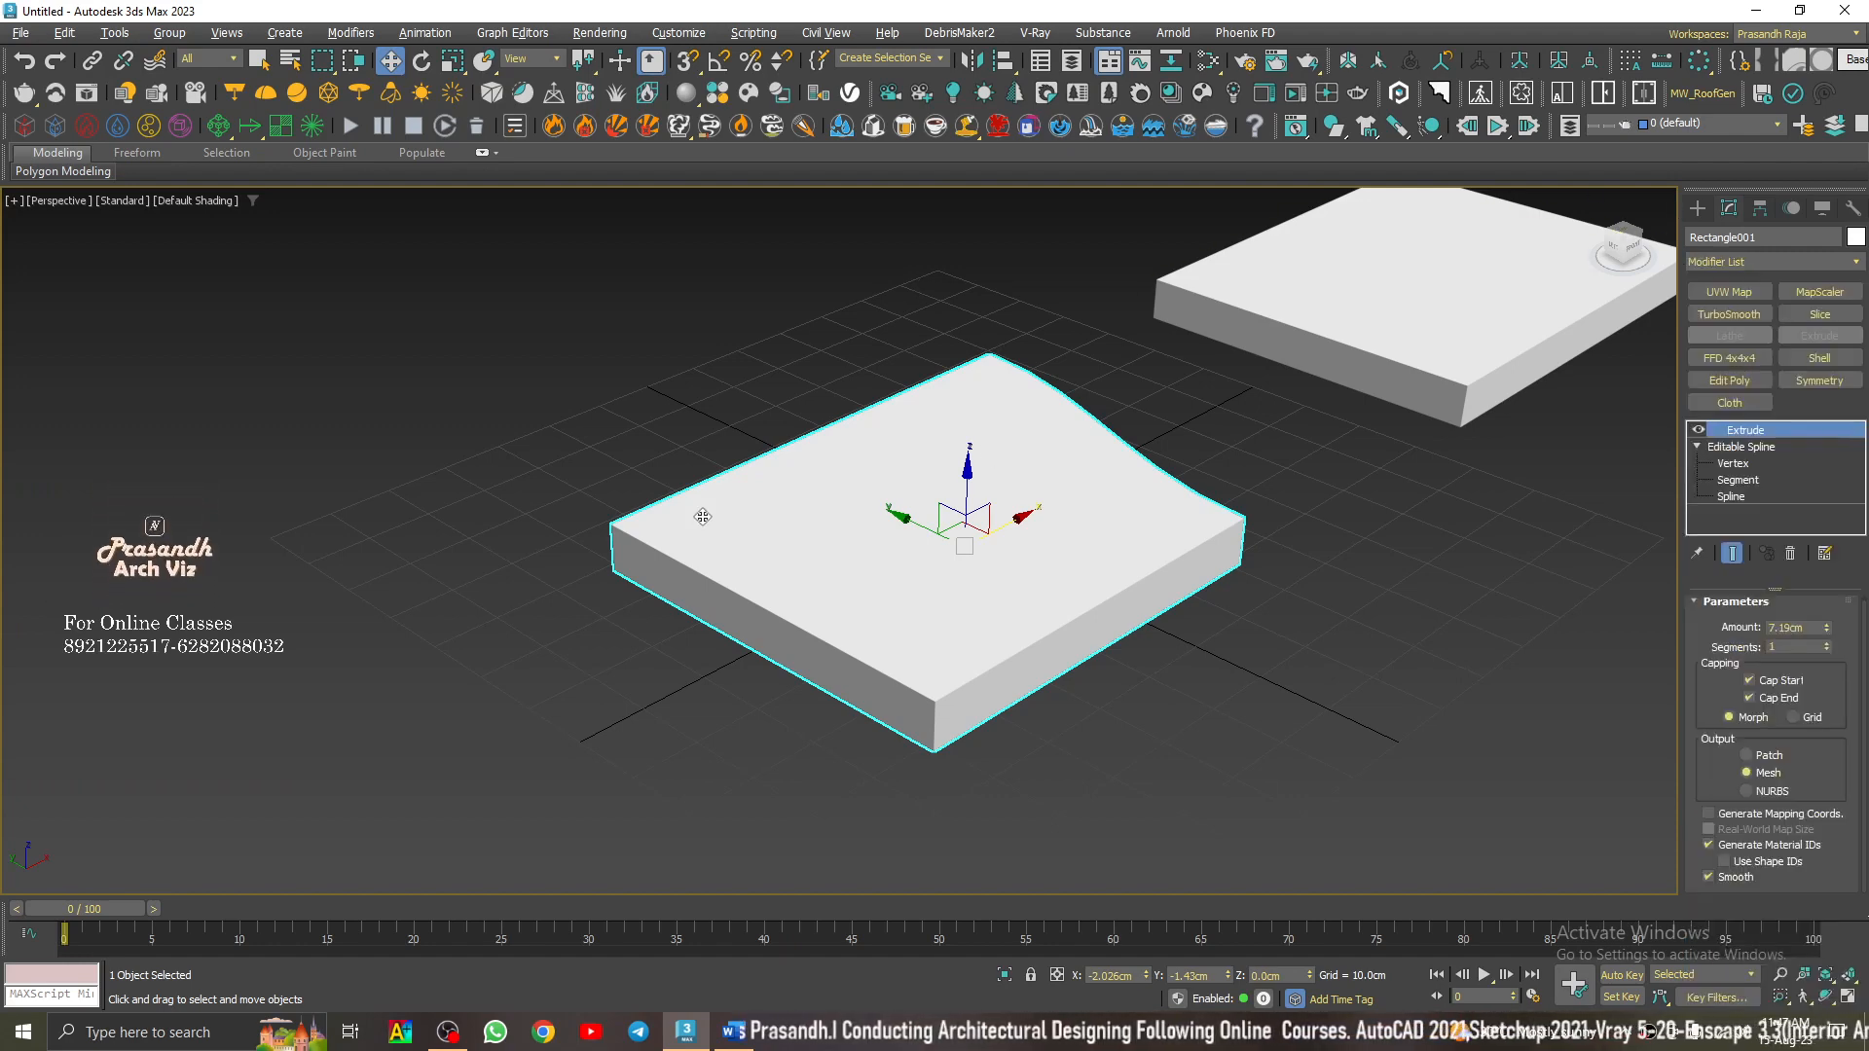
pyautogui.scroll(-4, 824, 506)
pyautogui.click(1018, 567)
pyautogui.click(931, 505)
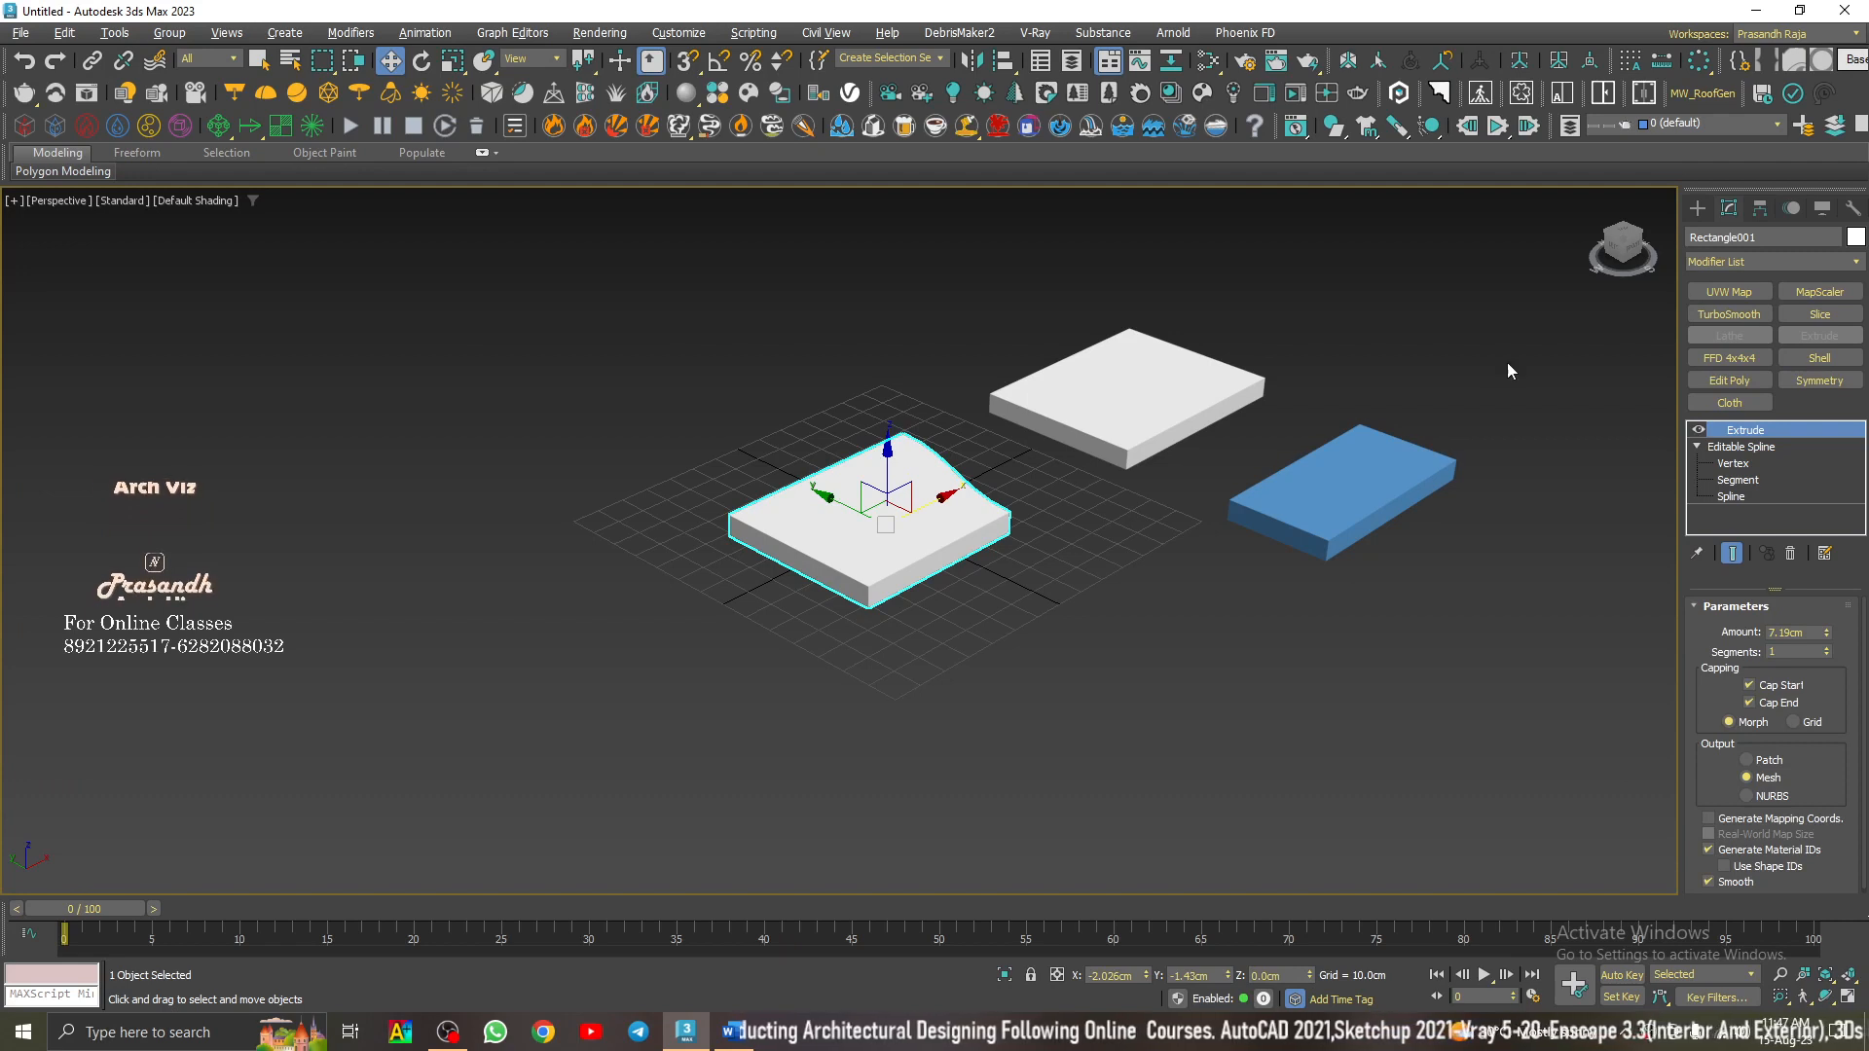
# - Draw a new rectangle about 59 cm long and 82 cm wide in front of the existing slabs
pyautogui.click(1699, 208)
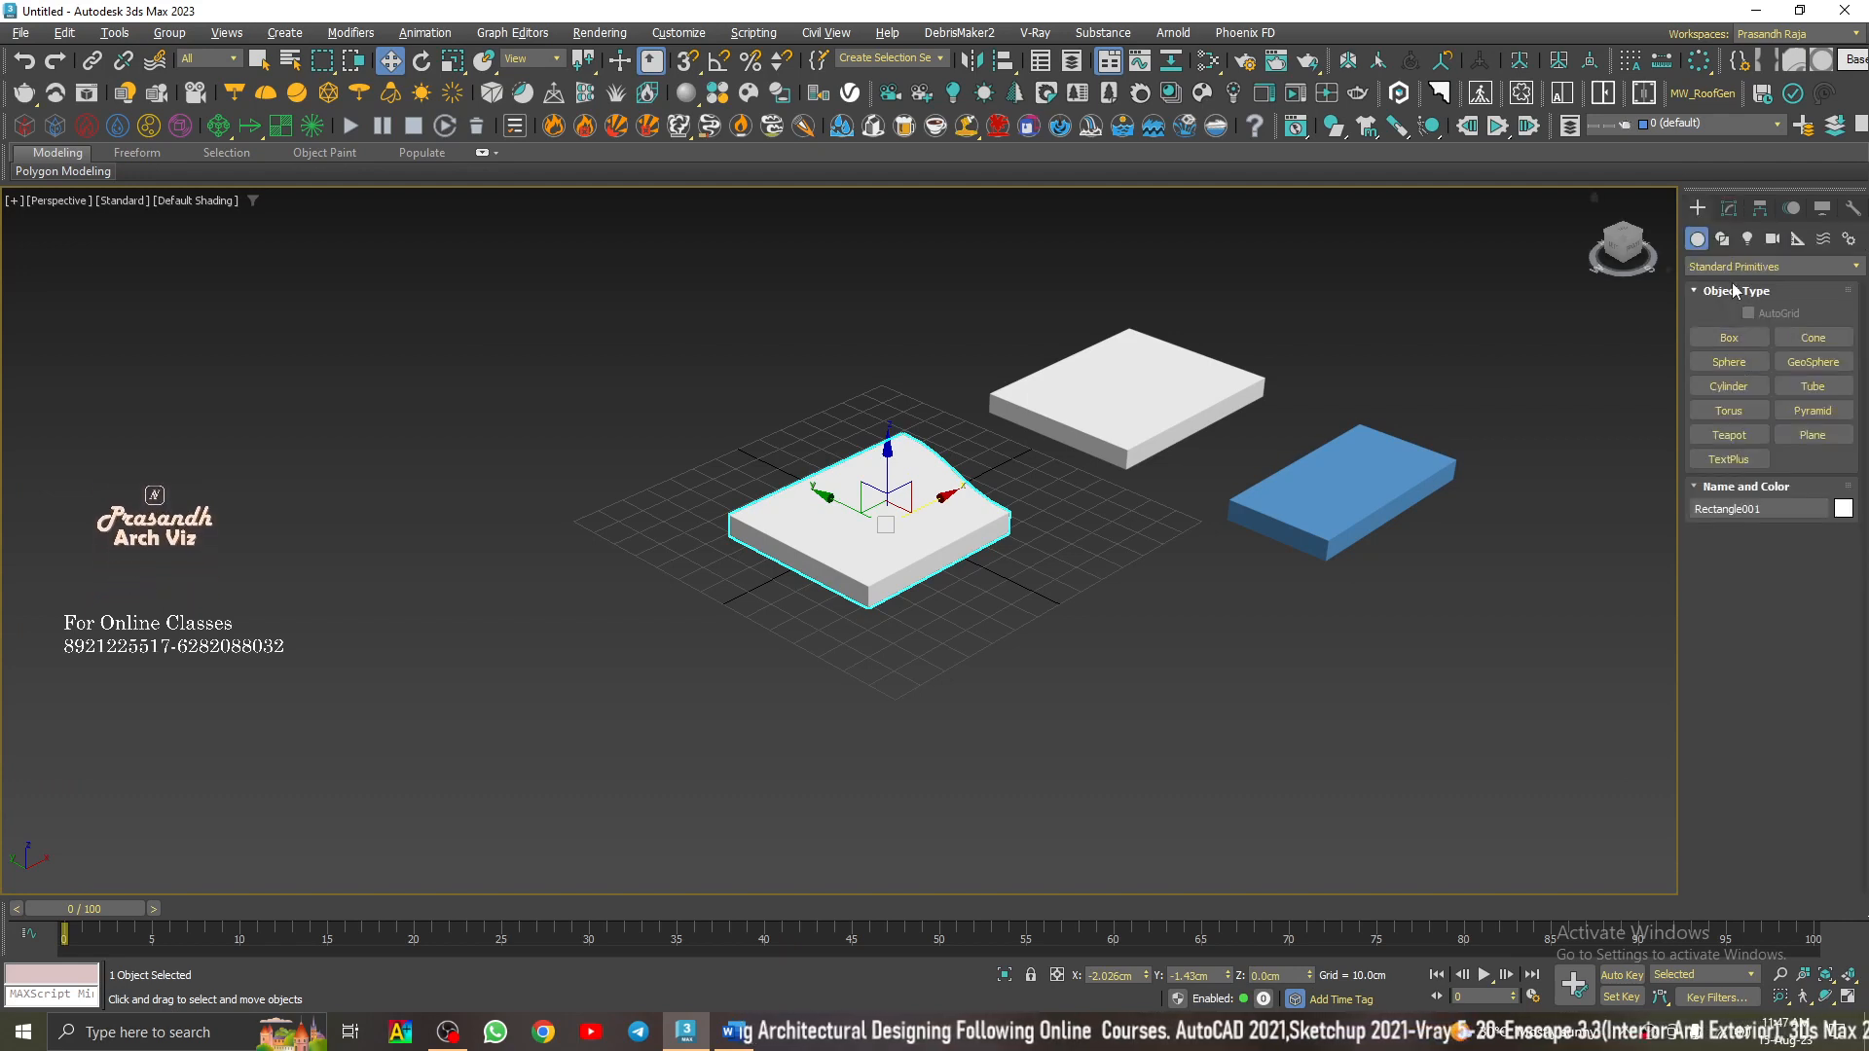
pyautogui.click(1722, 239)
pyautogui.click(1813, 361)
pyautogui.moveTo(1097, 606); pyautogui.dragTo(1085, 791)
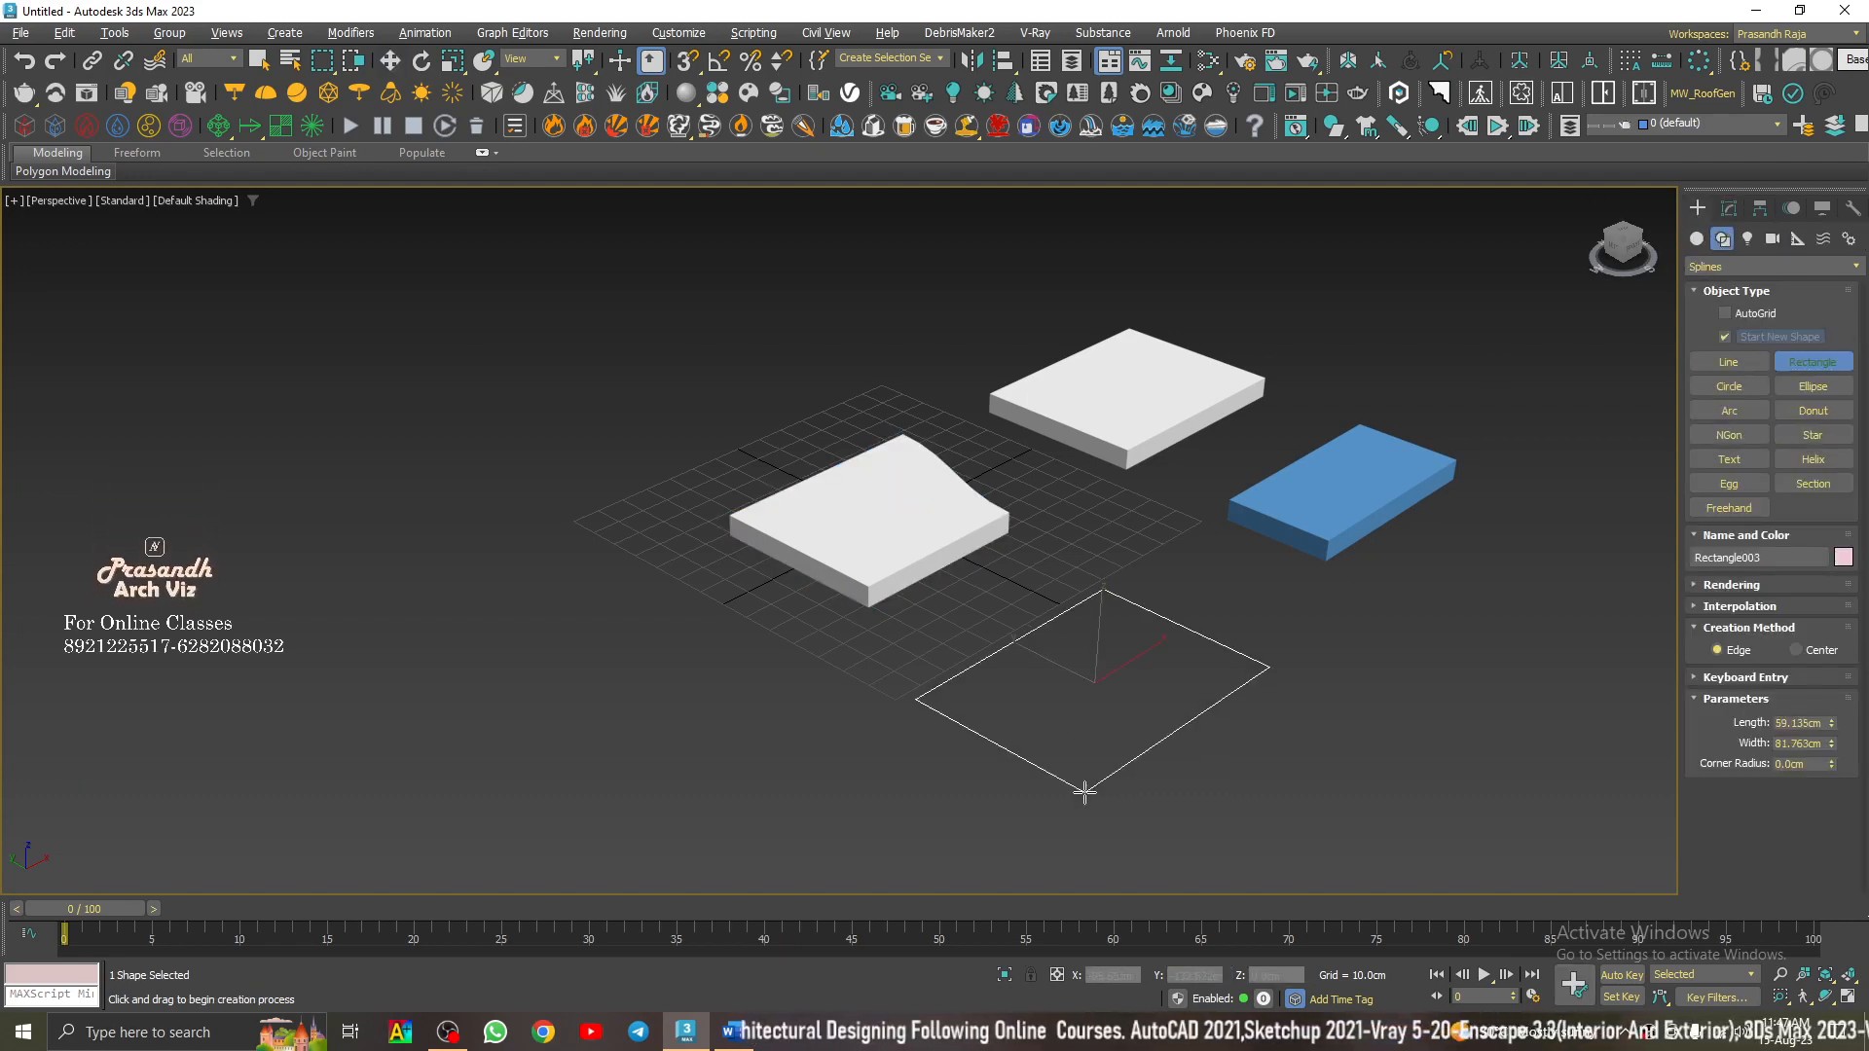
pyautogui.rightClick(1085, 791)
pyautogui.click(1730, 208)
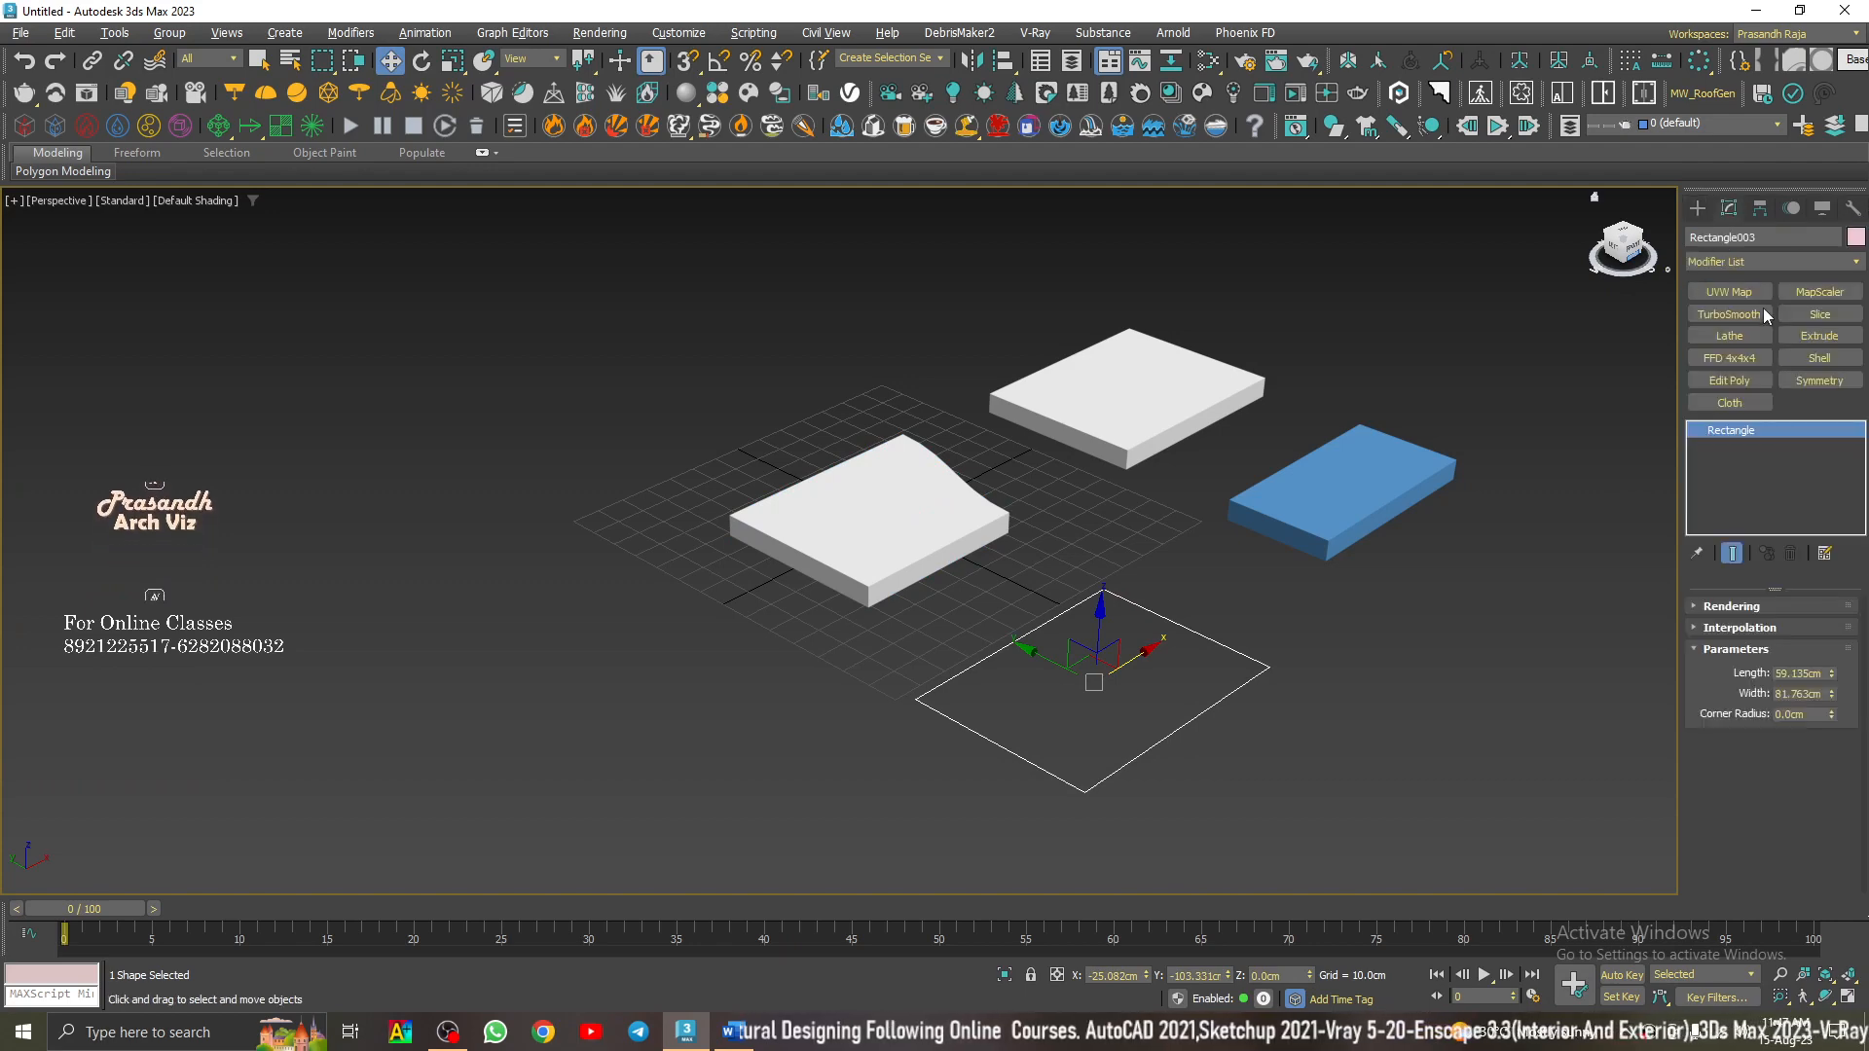
# - Extrude the new rectangle by 7.19 cm and delete the resulting slab
pyautogui.click(1743, 260)
pyautogui.press('e')
pyautogui.press('x')
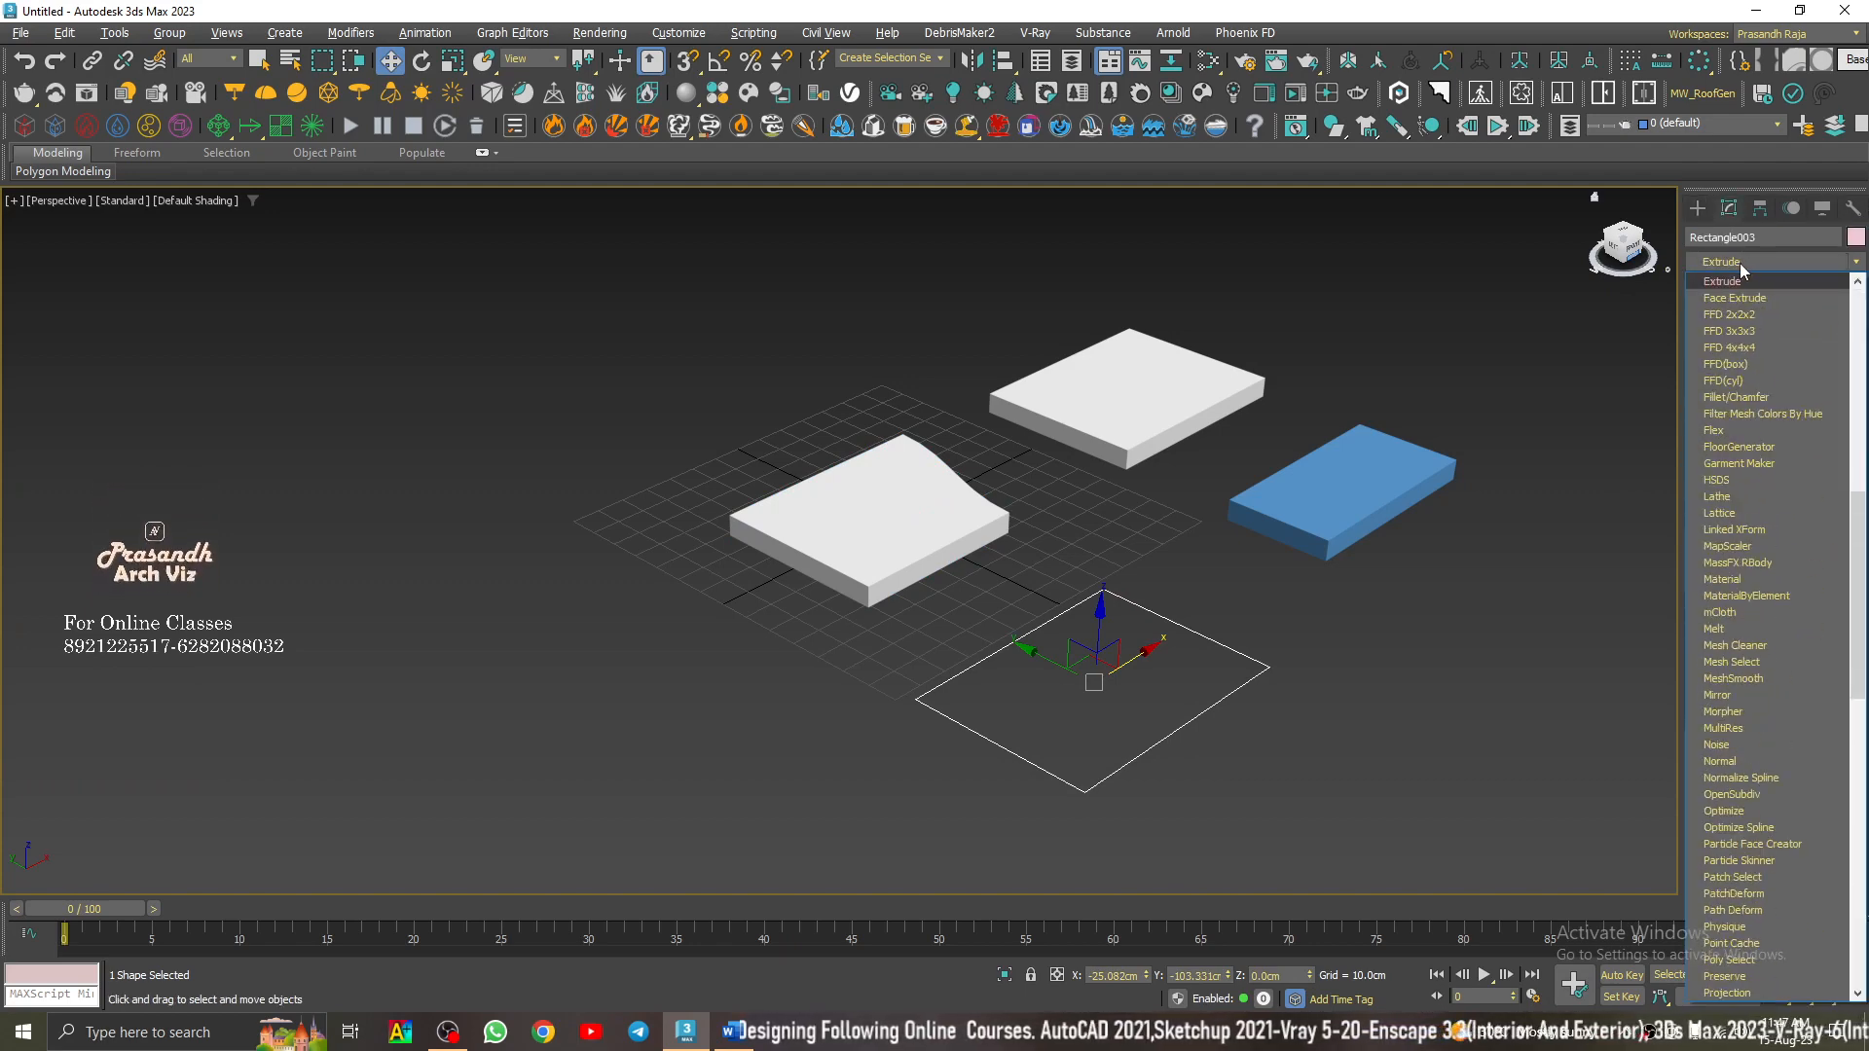
pyautogui.click(1725, 282)
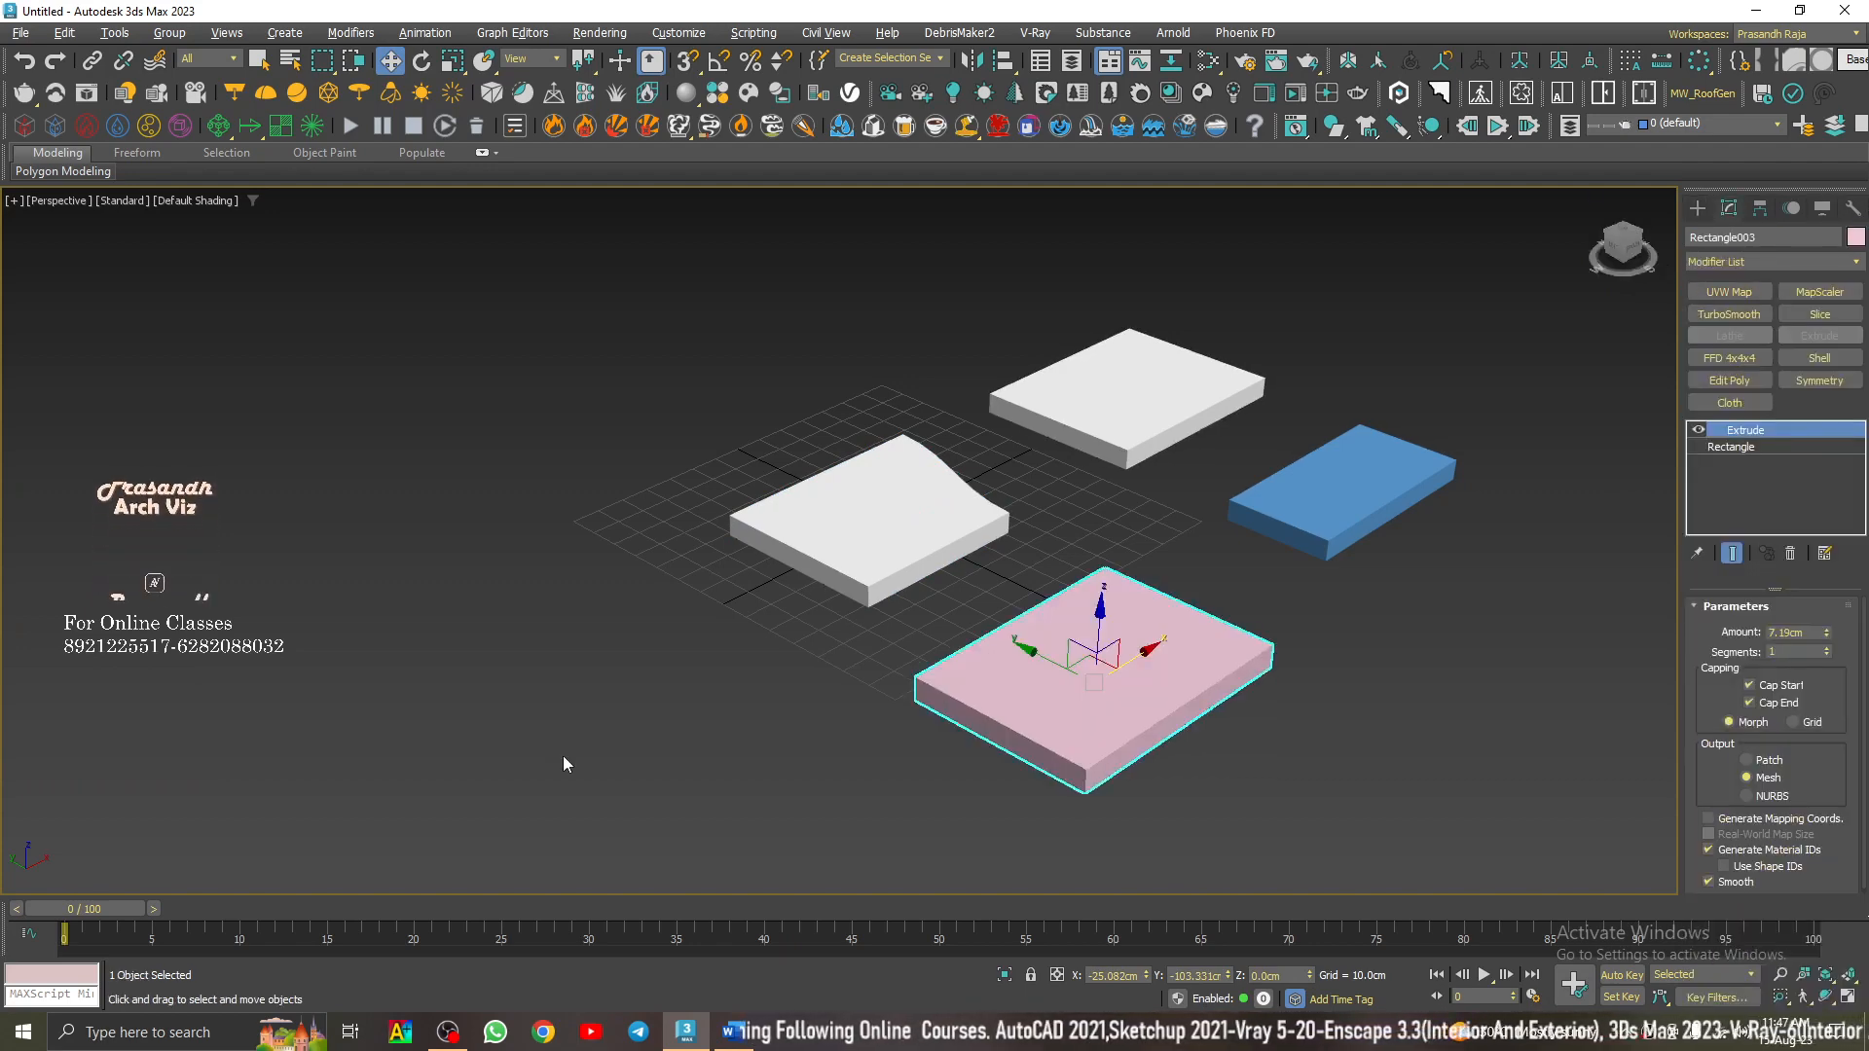
pyautogui.press('Delete')
# - Inspect the slab made from the welded outline up close and delete it
pyautogui.click(1698, 208)
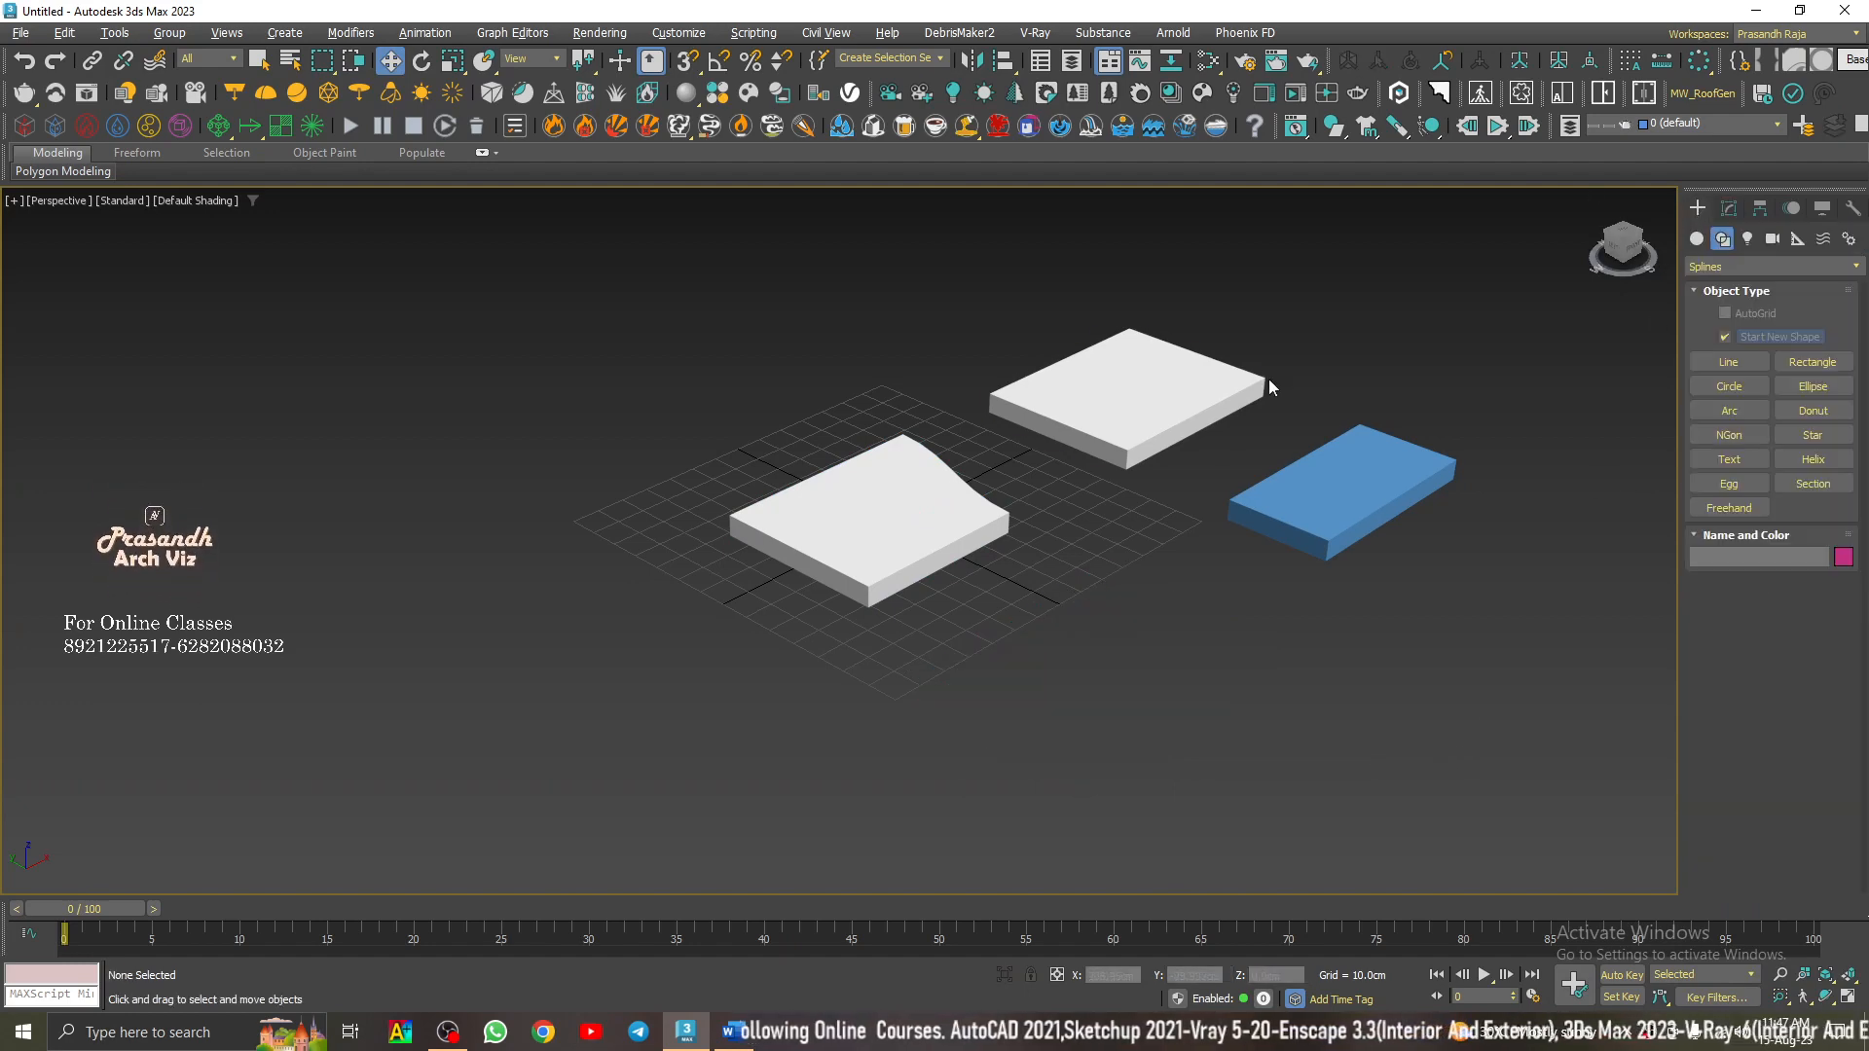
pyautogui.click(909, 582)
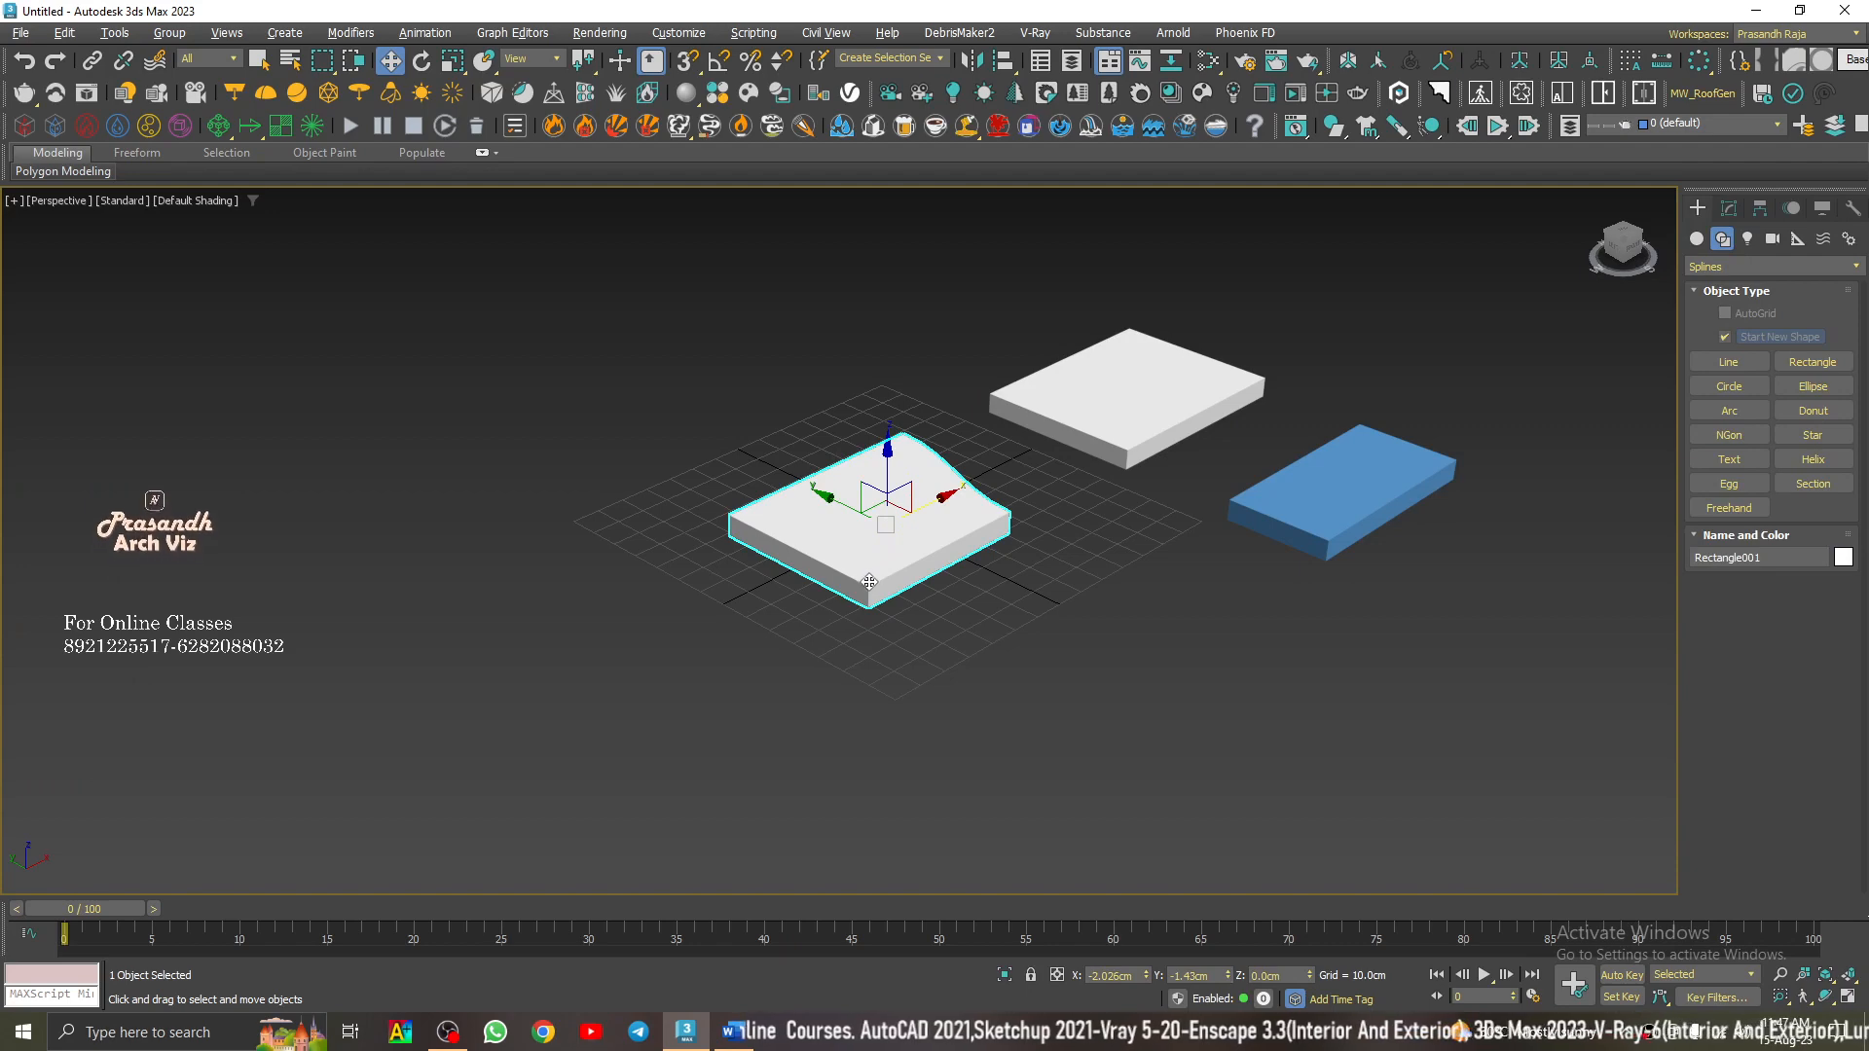
pyautogui.press('z')
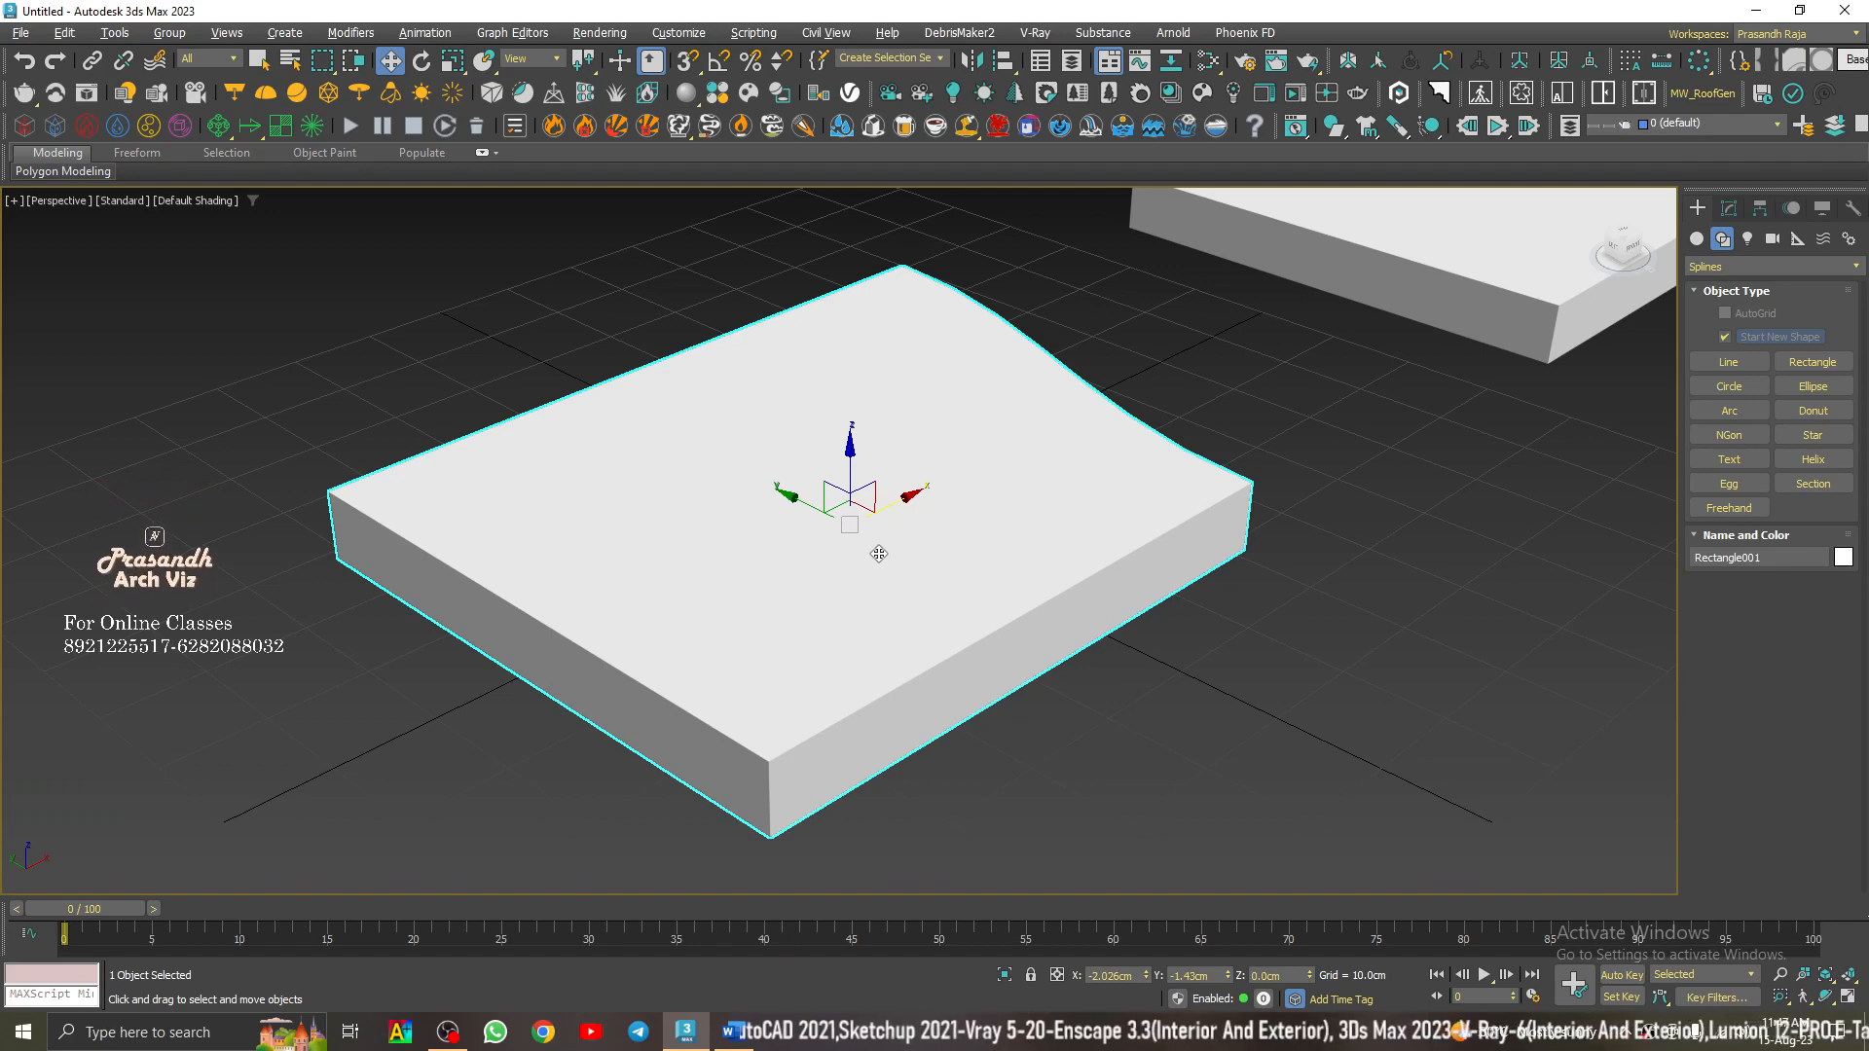
pyautogui.scroll(-4, 879, 553)
pyautogui.click(1731, 208)
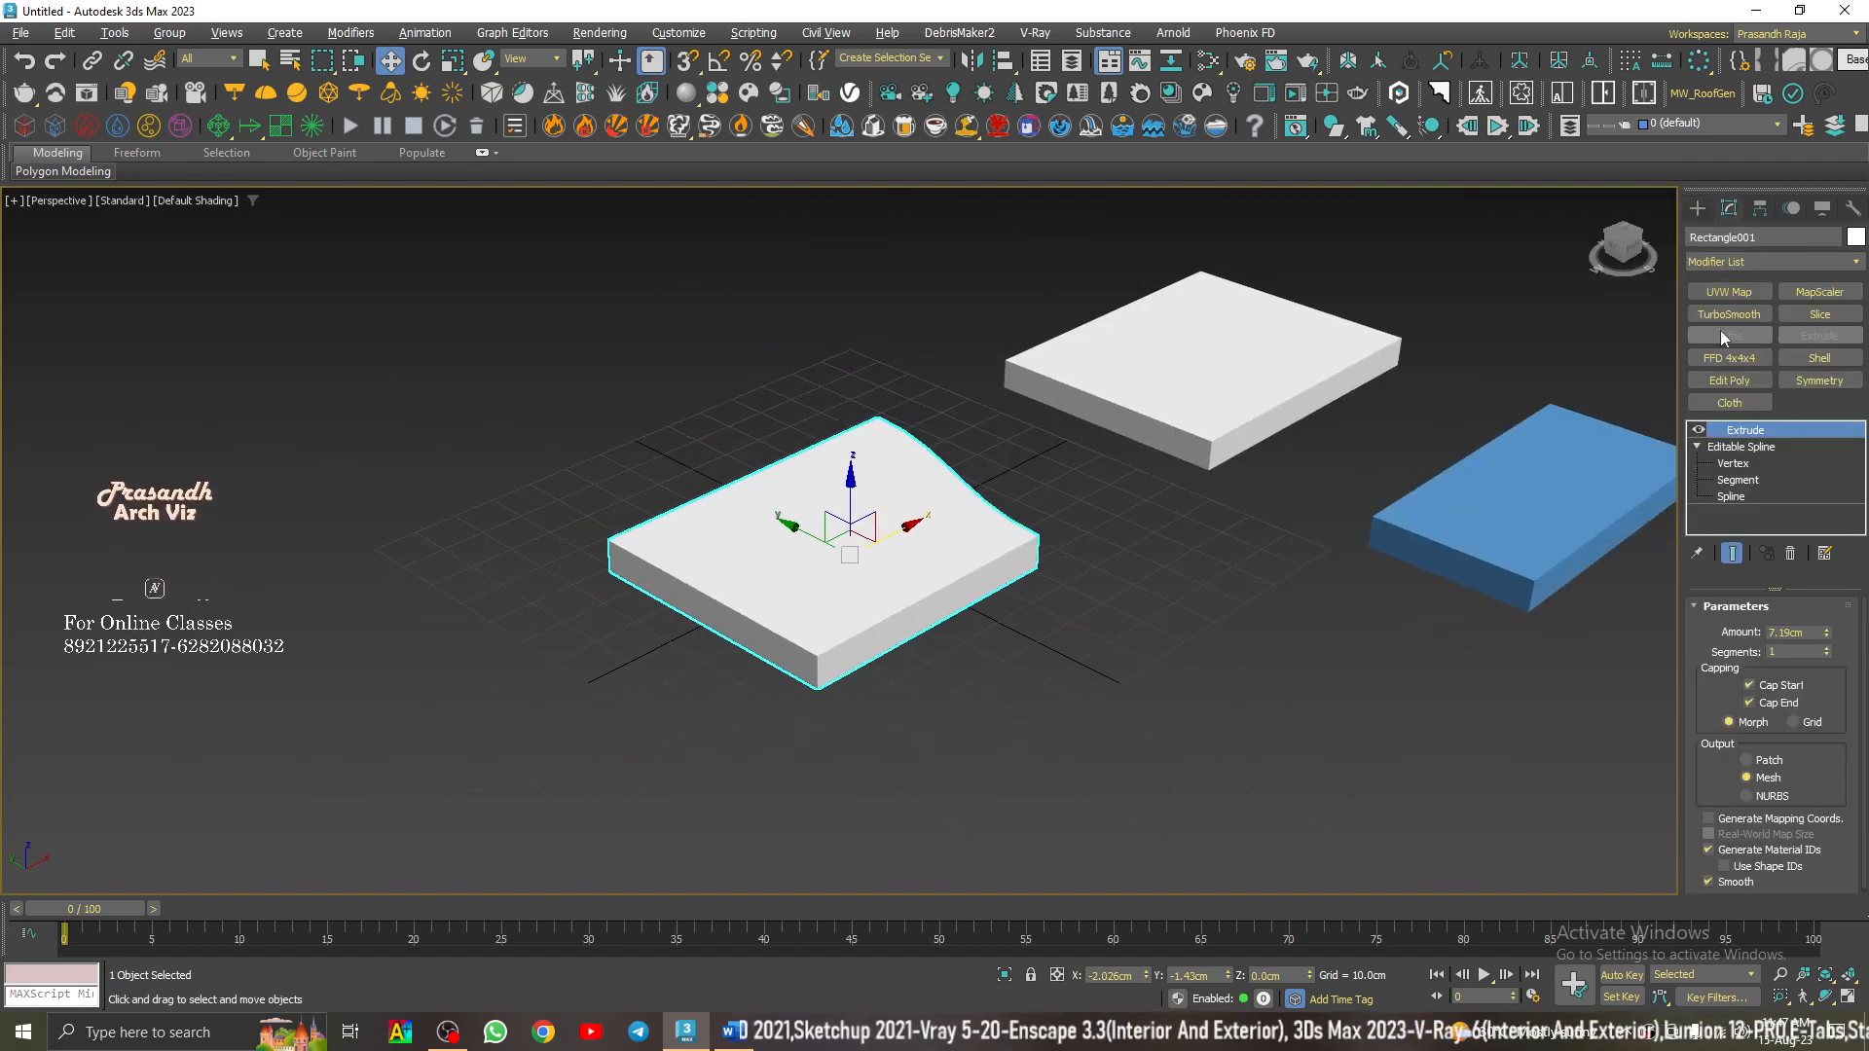
pyautogui.press('Delete')
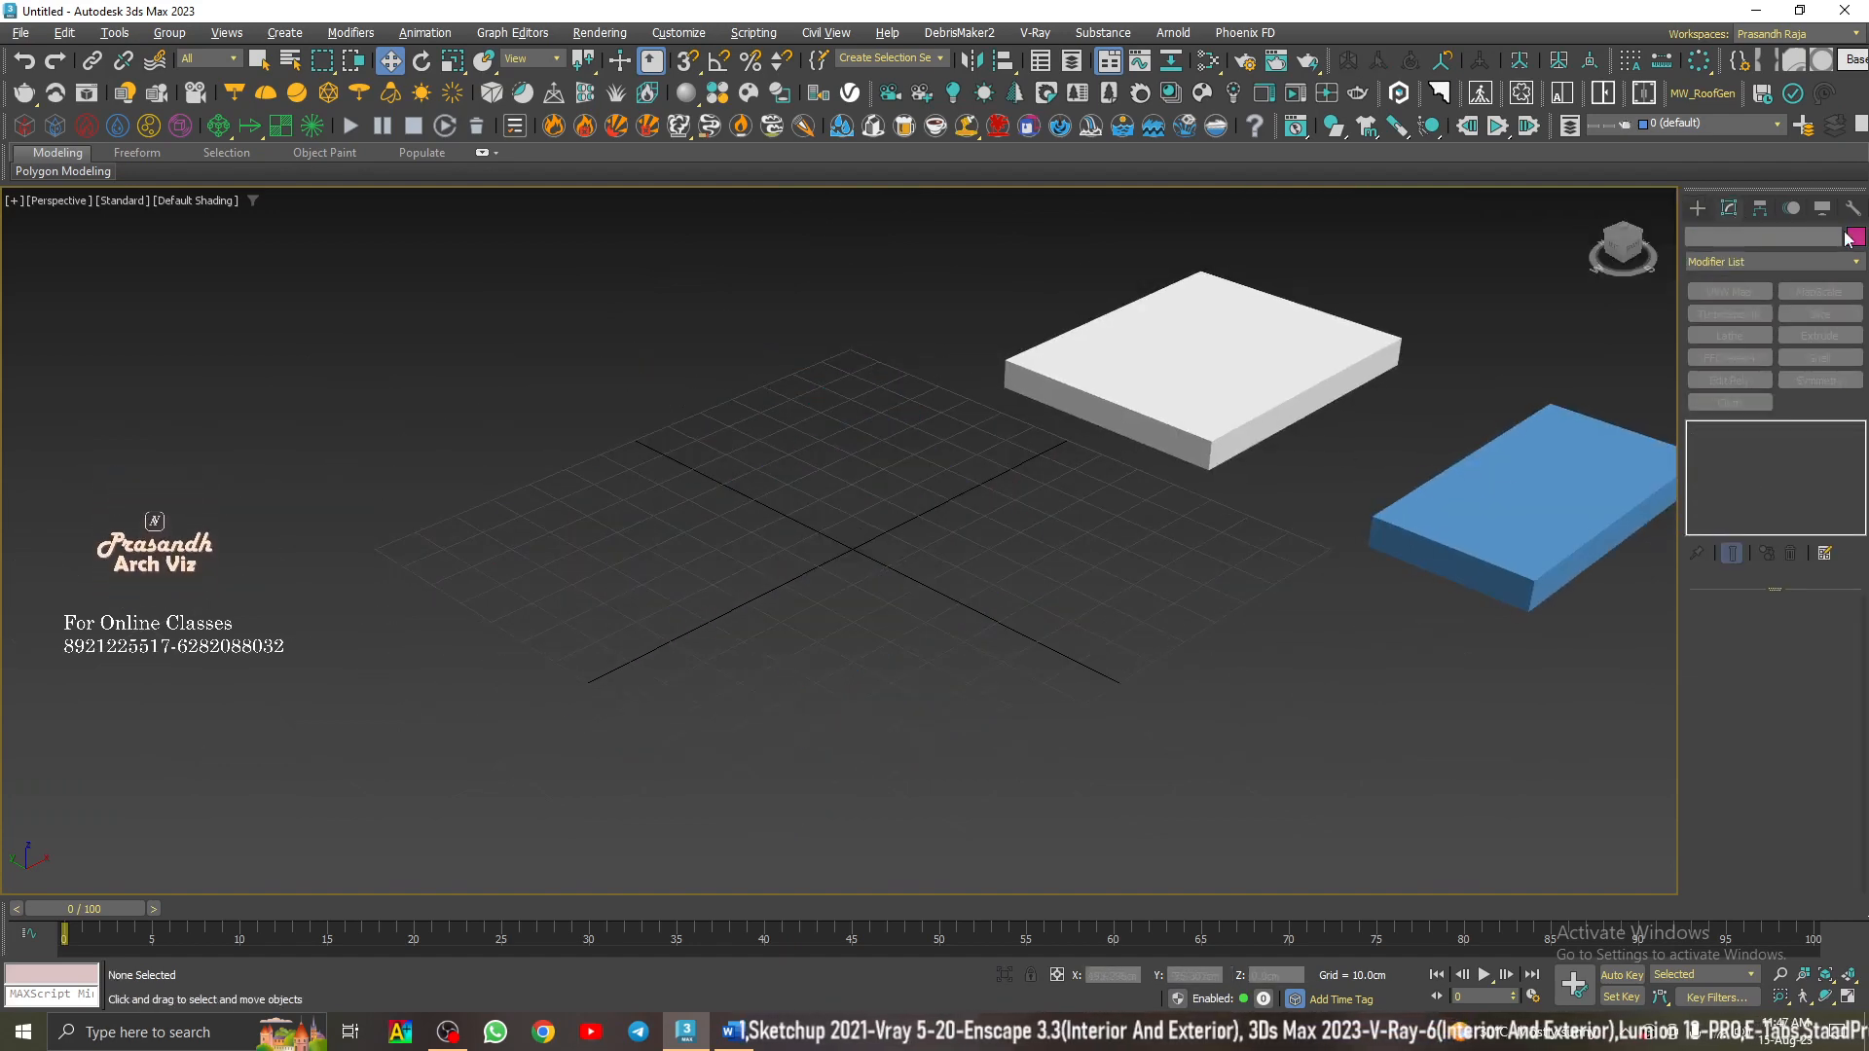
# - Draw a rectangle about 84.7 cm long and 130.9 cm wide on the grid and convert it to an editable spline
pyautogui.click(1698, 209)
pyautogui.click(1813, 362)
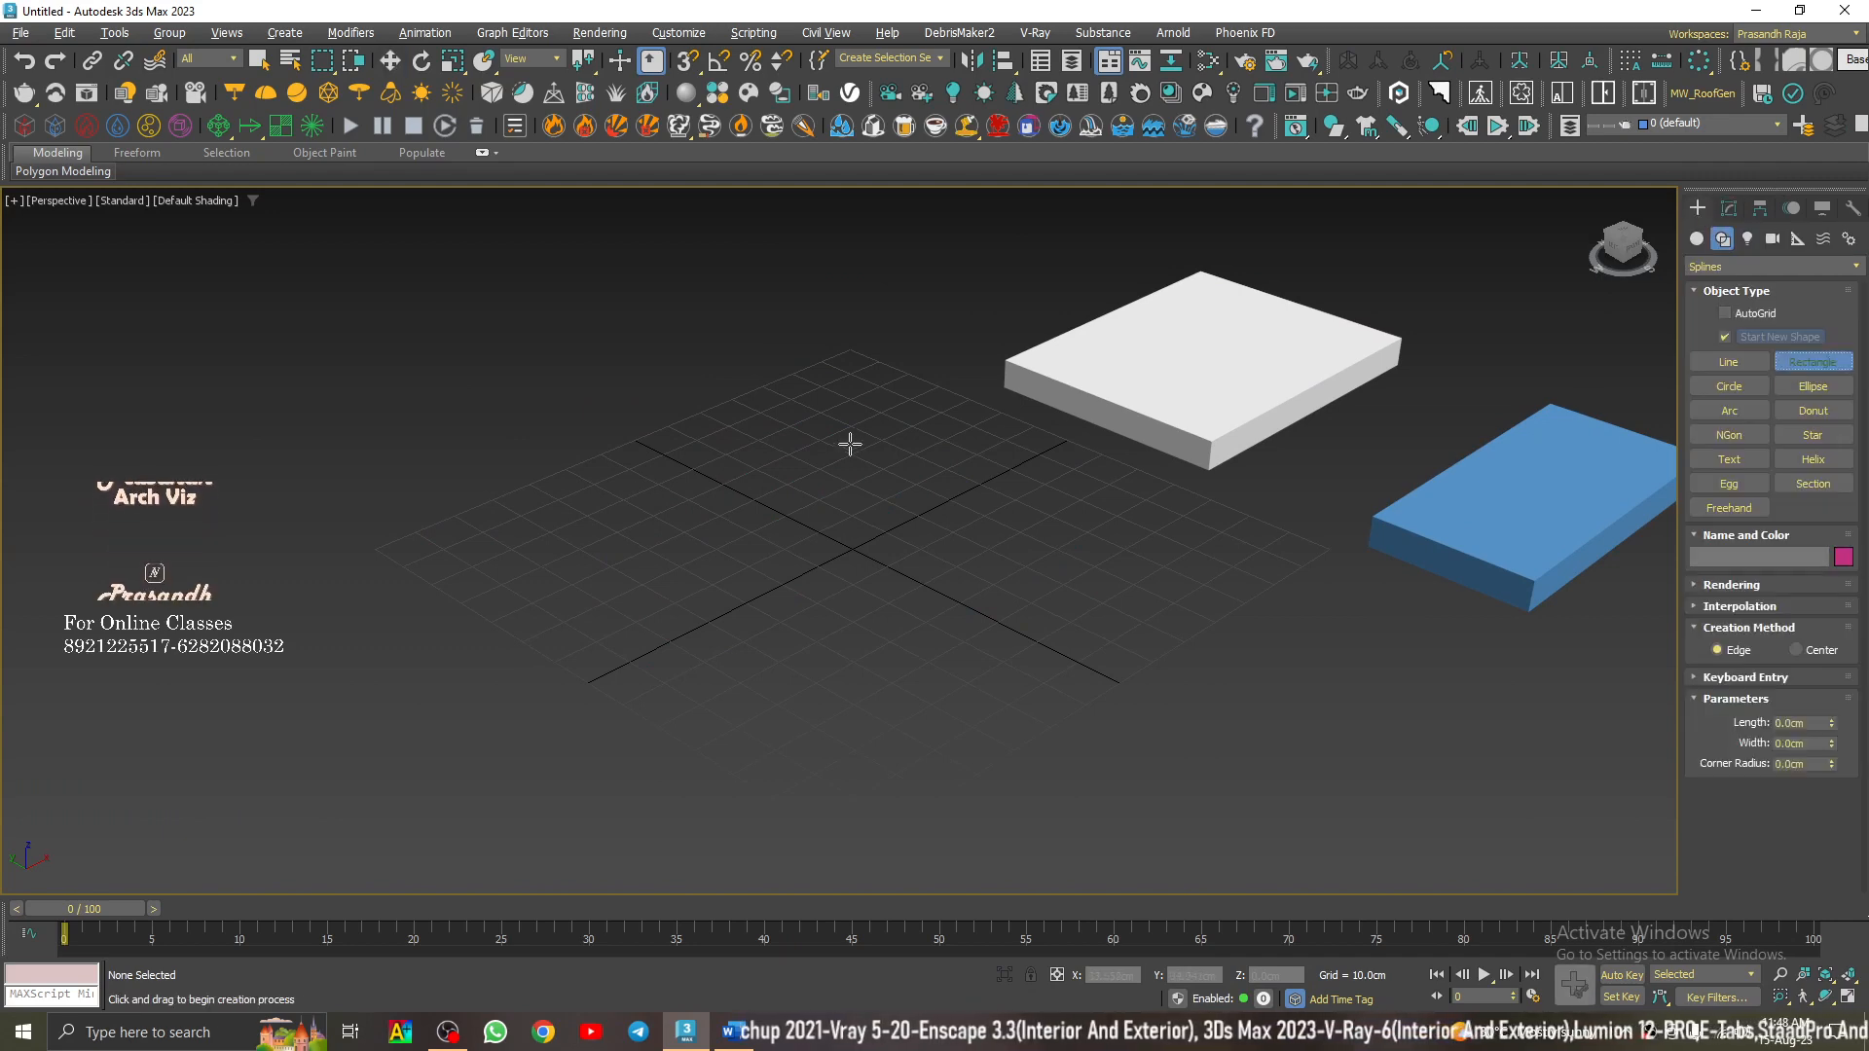
pyautogui.moveTo(850, 444); pyautogui.dragTo(655, 877)
pyautogui.press('w')
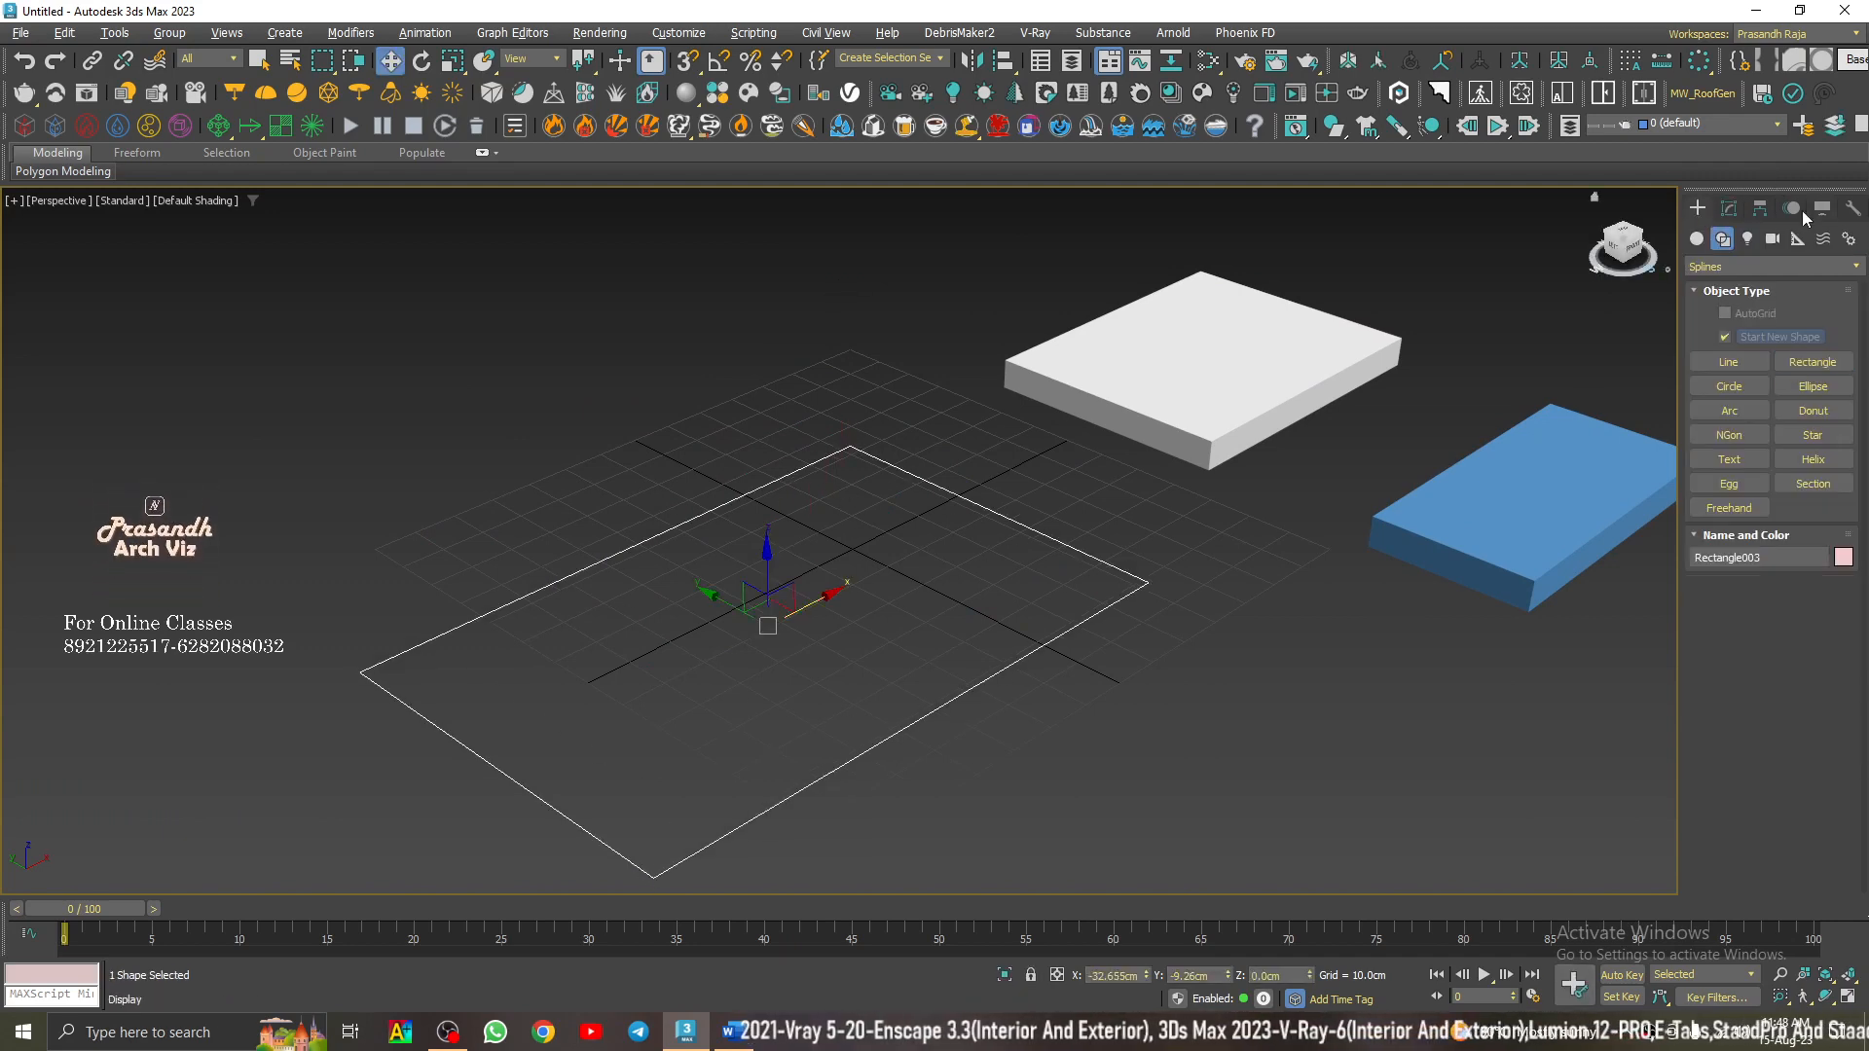
pyautogui.click(1729, 209)
pyautogui.rightClick(984, 515)
pyautogui.moveTo(1040, 779)
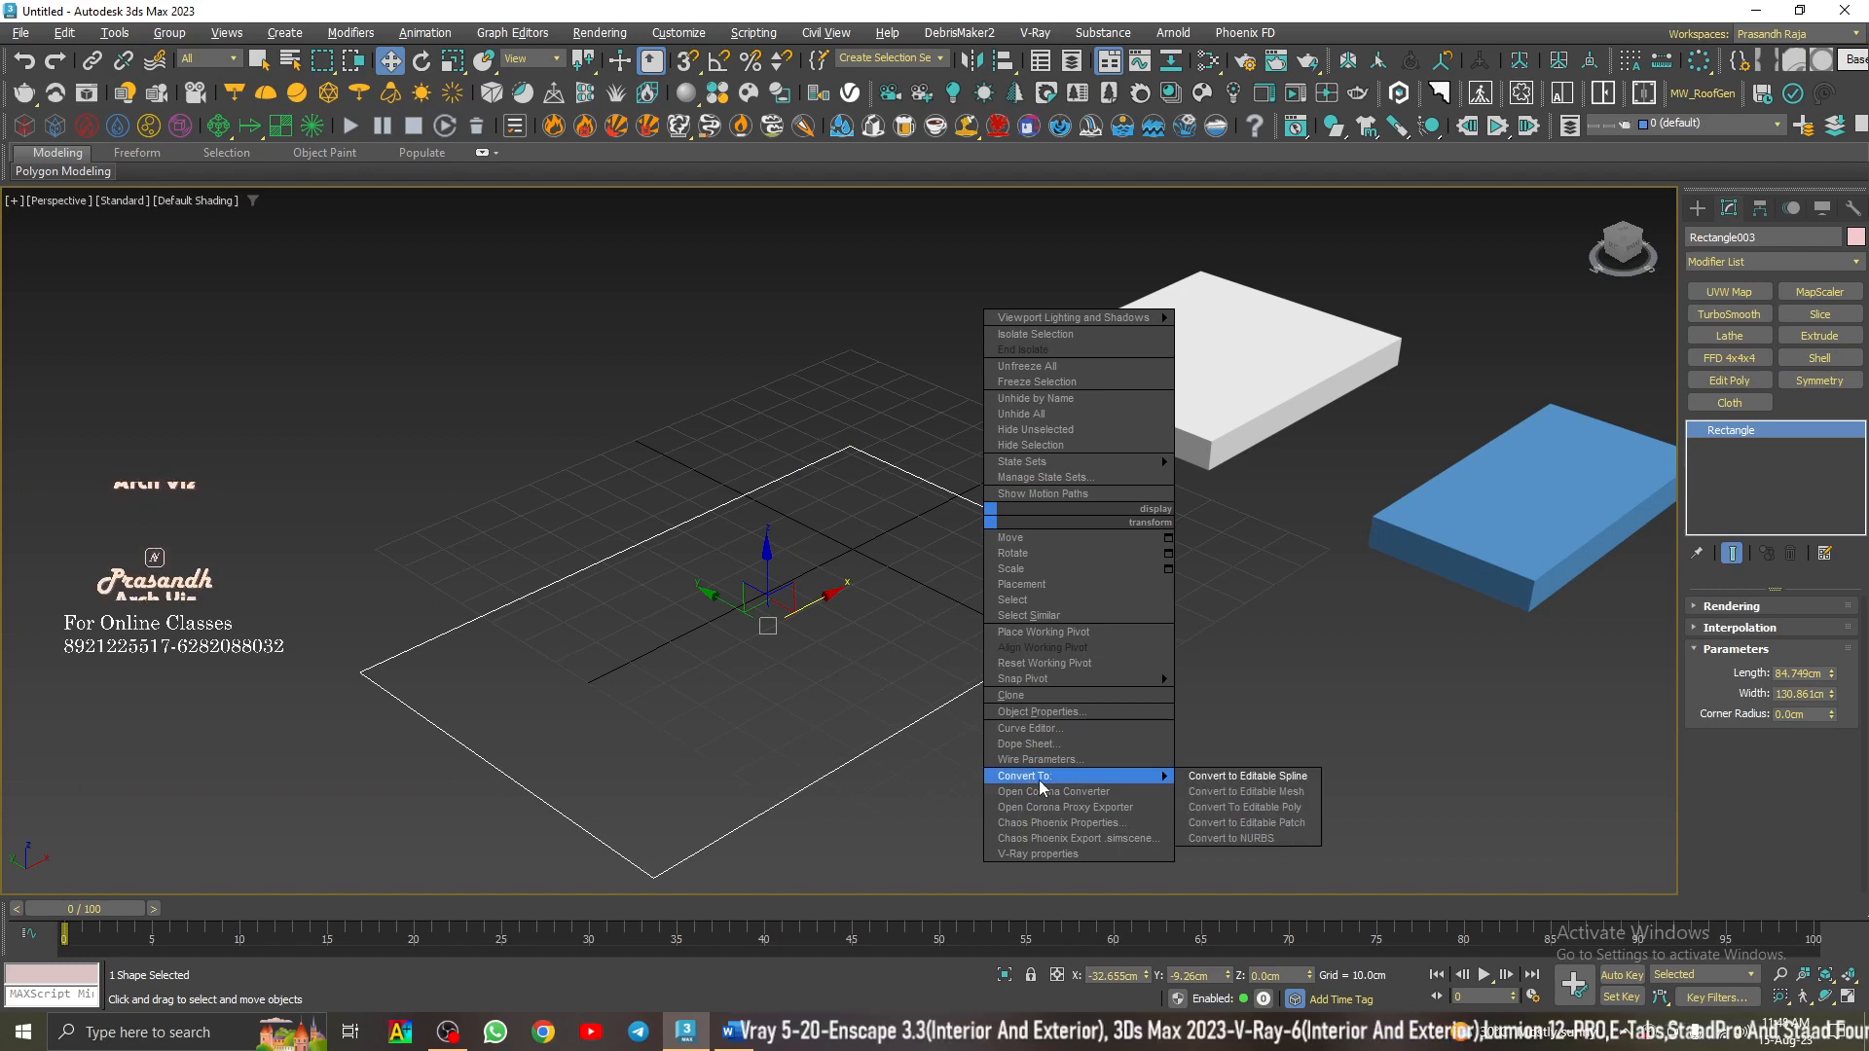
pyautogui.click(1248, 776)
# - Enter the spline's Vertex level and widen the command panel to two columns
pyautogui.click(1697, 431)
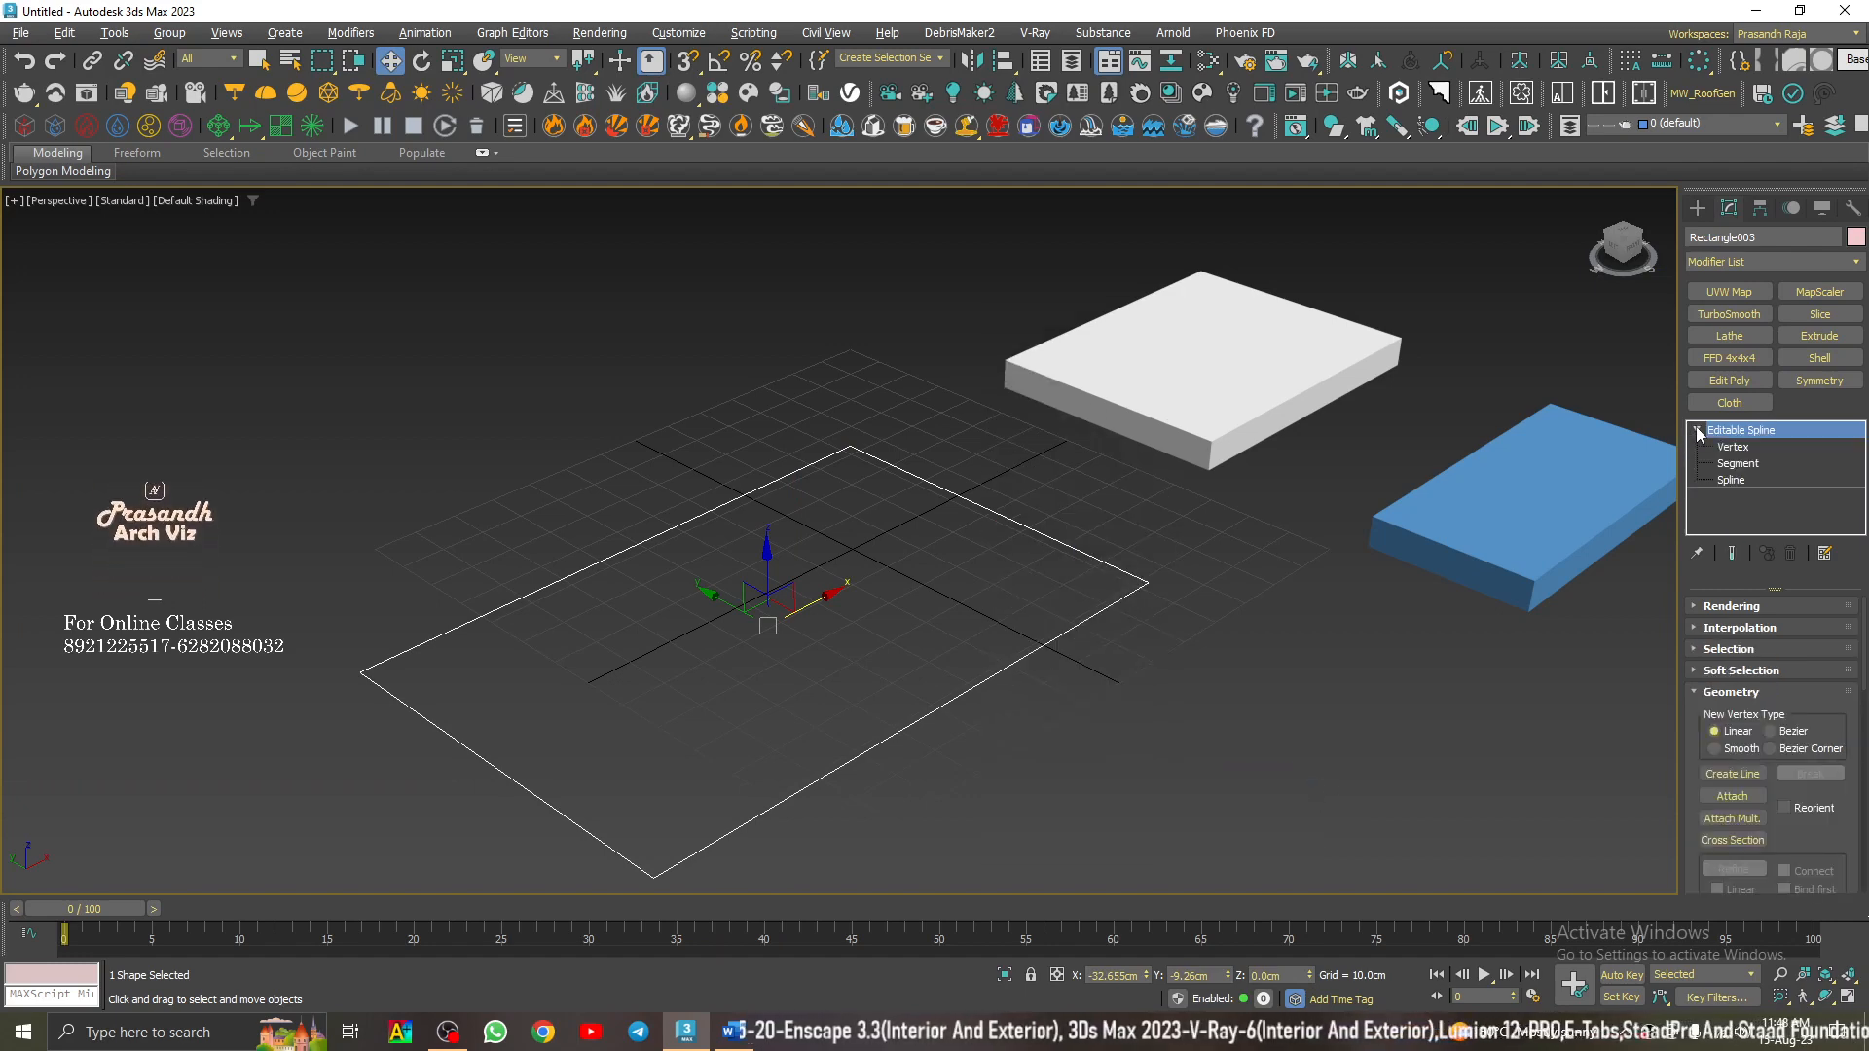
pyautogui.click(1733, 447)
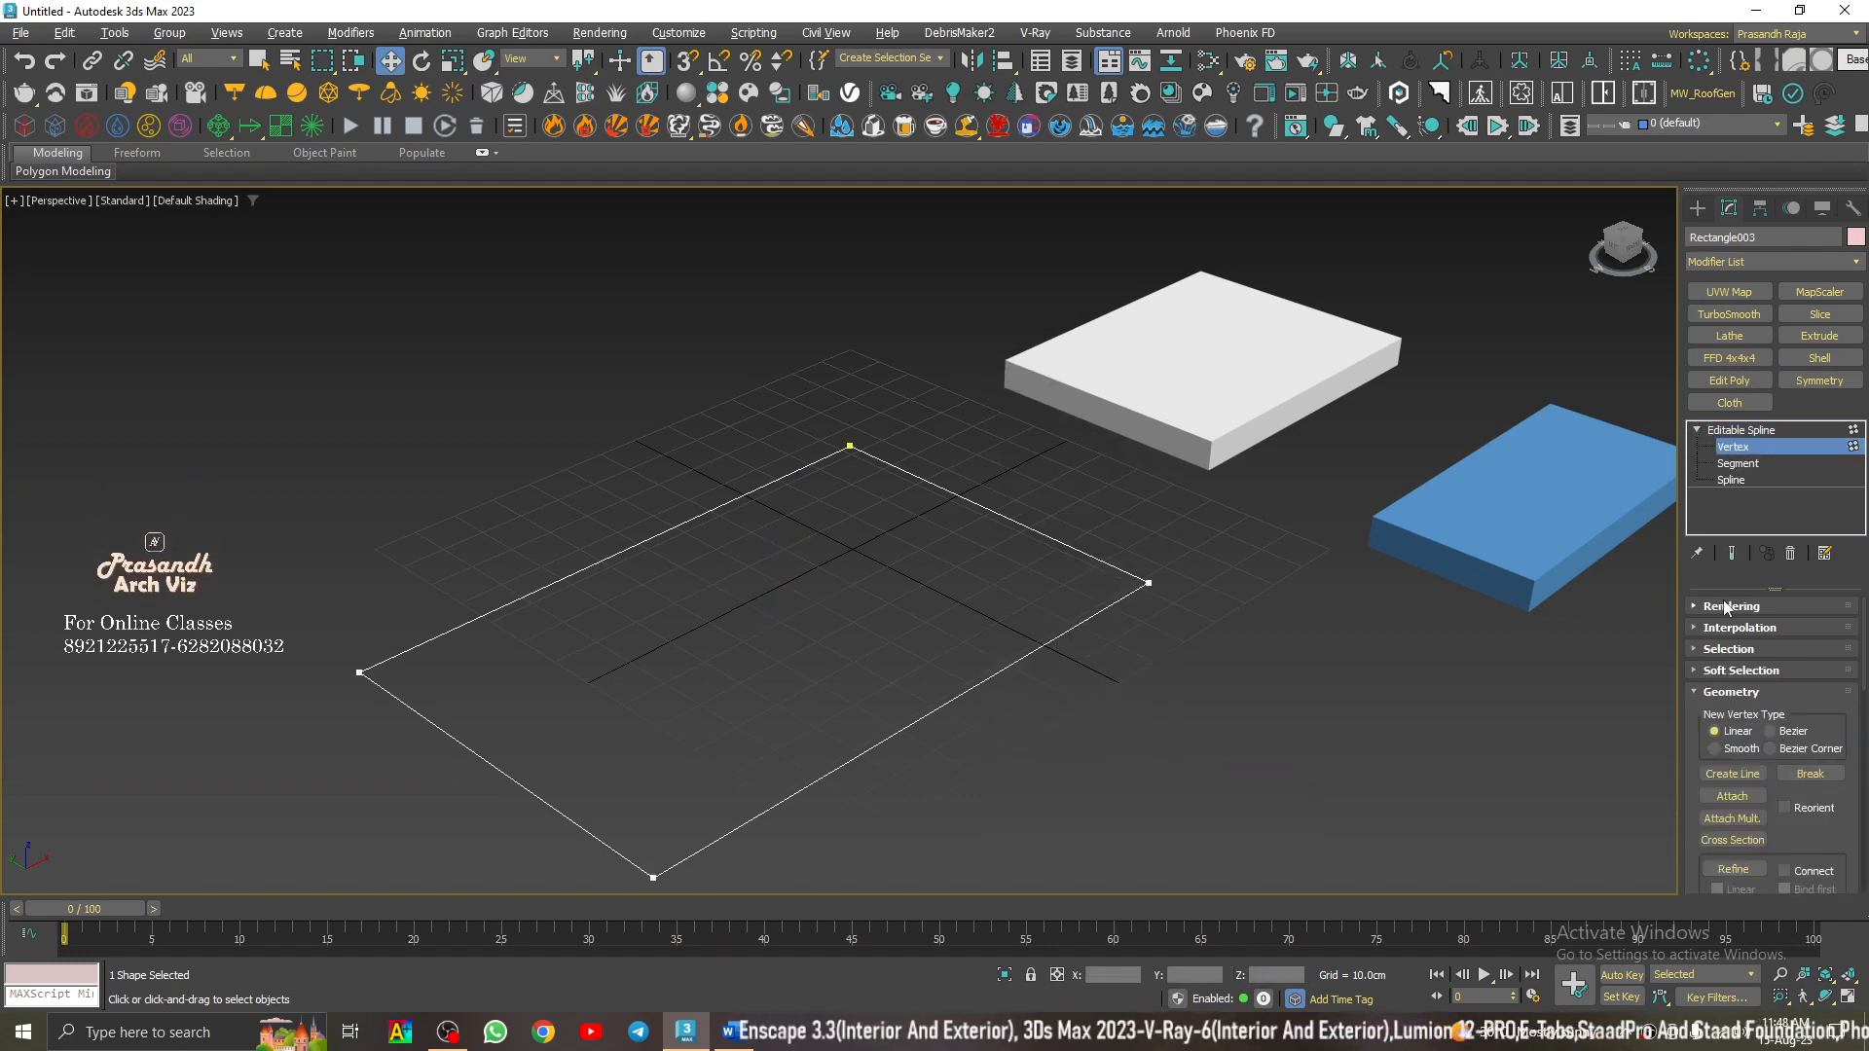
pyautogui.moveTo(1679, 556); pyautogui.dragTo(1494, 555)
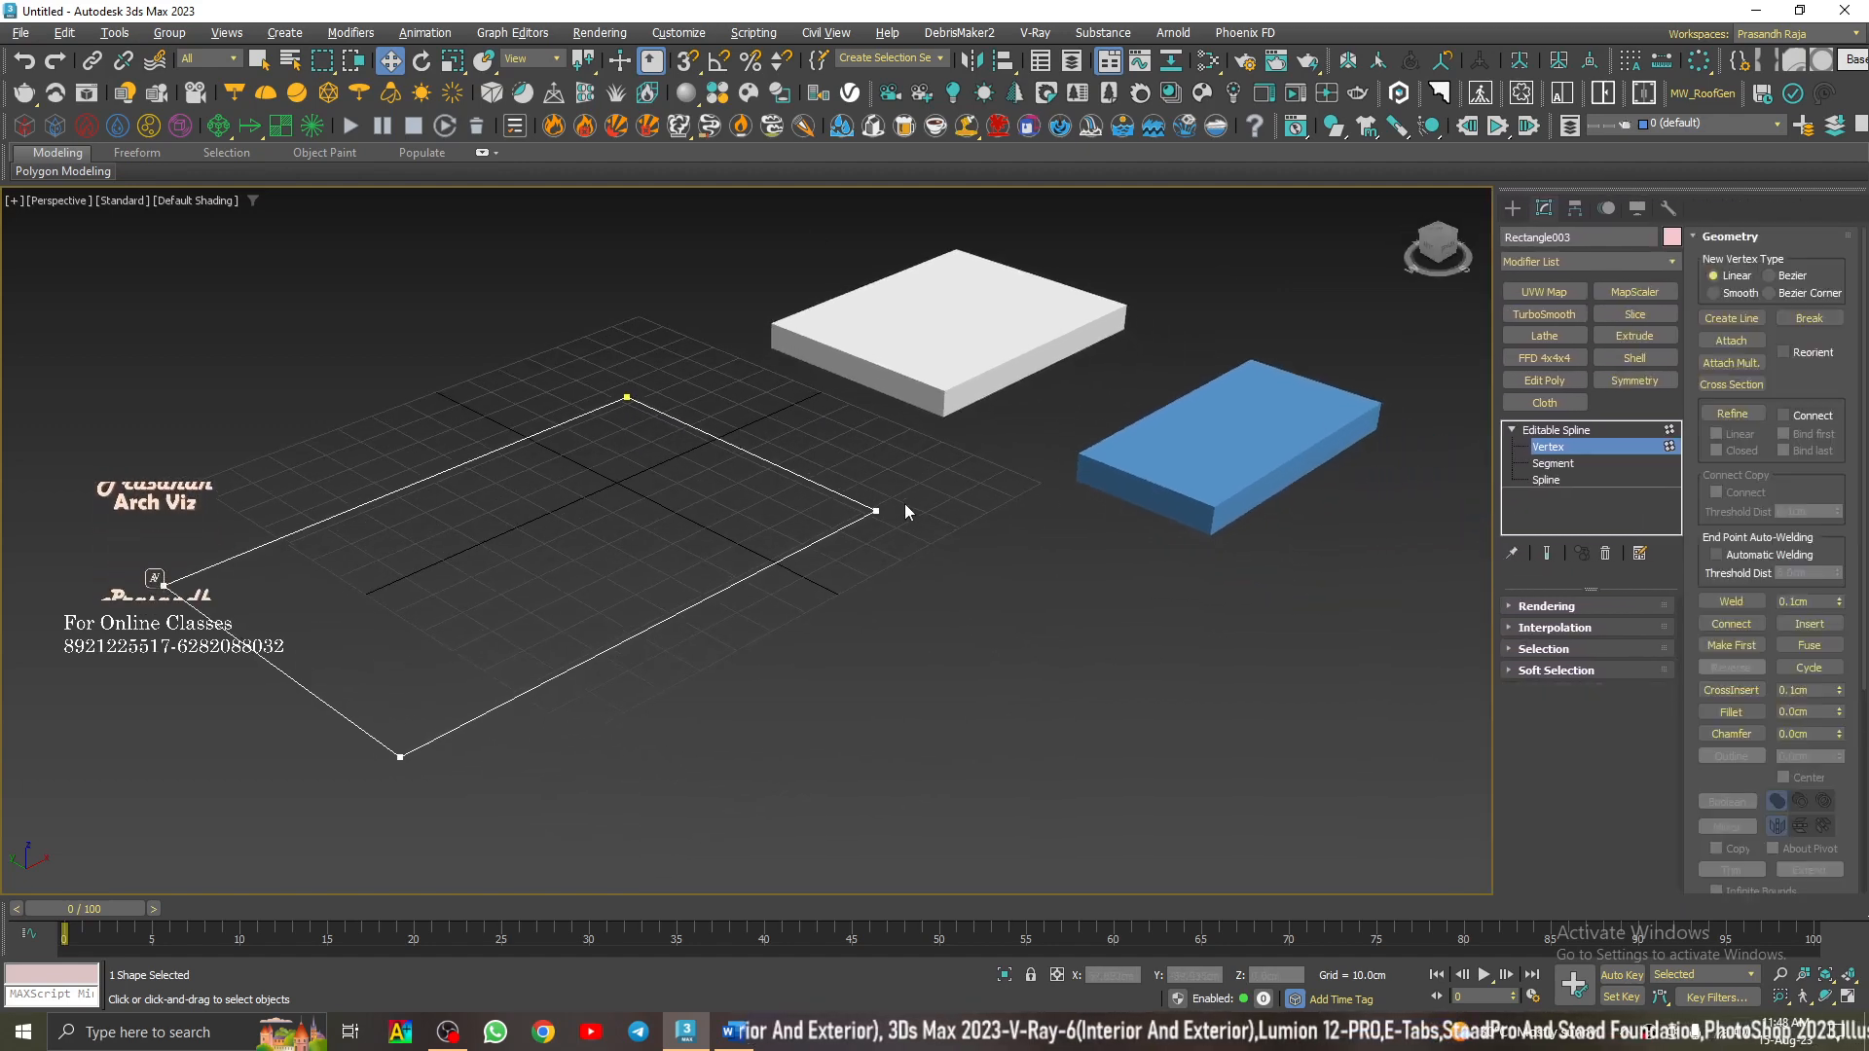
# - Break the rectangle's corner vertex nearest the blue slab and slide one resulting end point inward along the X axis to about X 8.7 cm
pyautogui.click(875, 510)
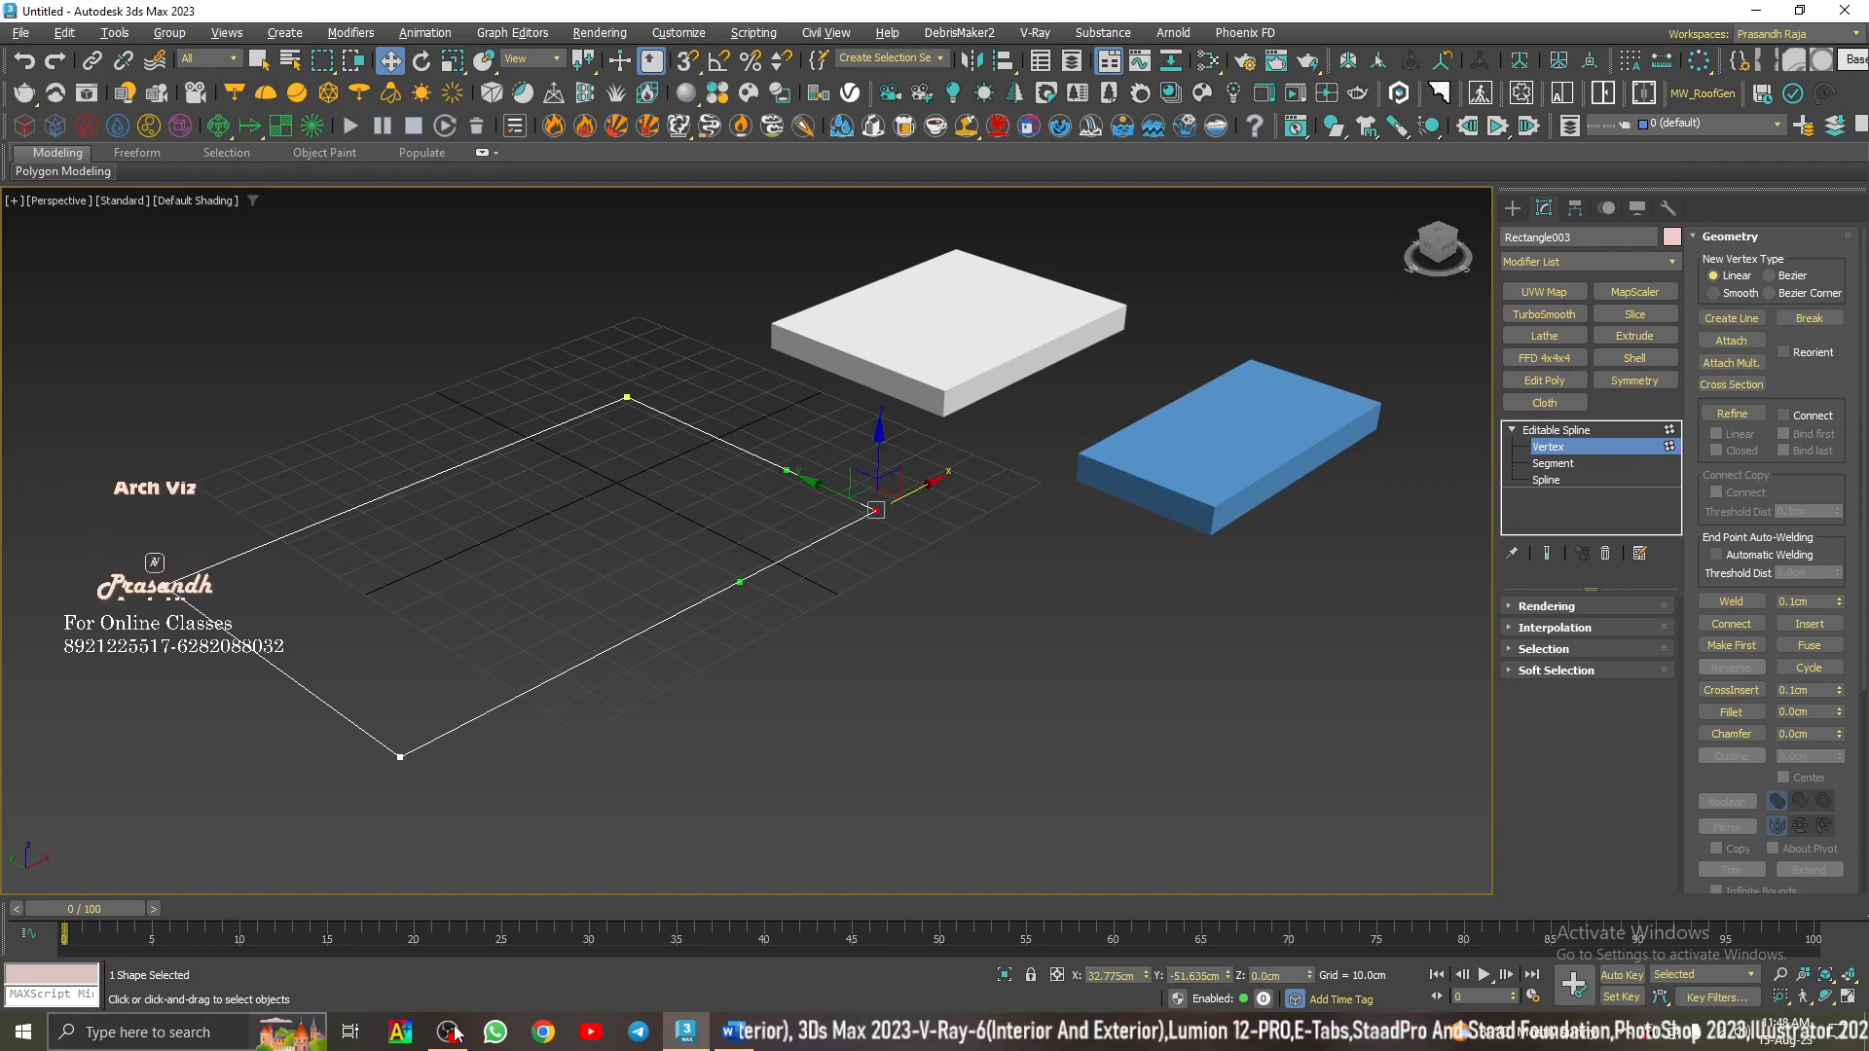
pyautogui.click(1803, 319)
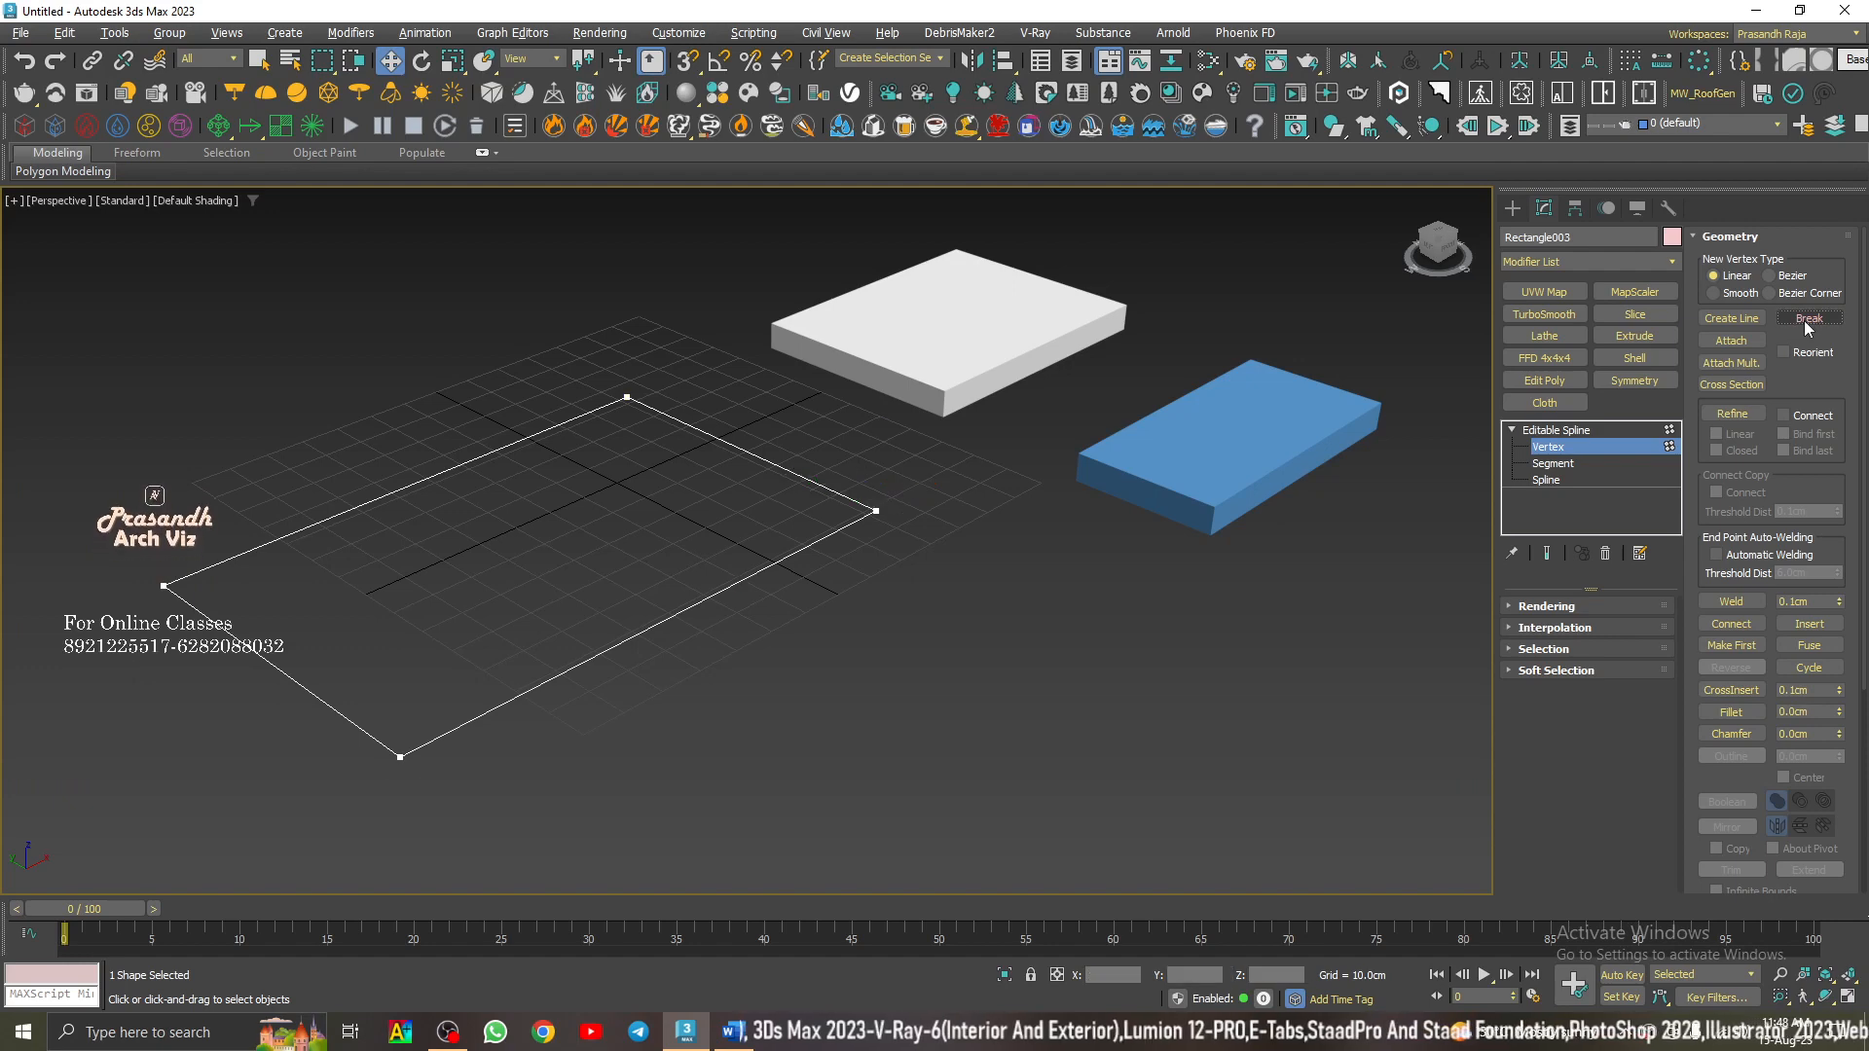
pyautogui.click(875, 512)
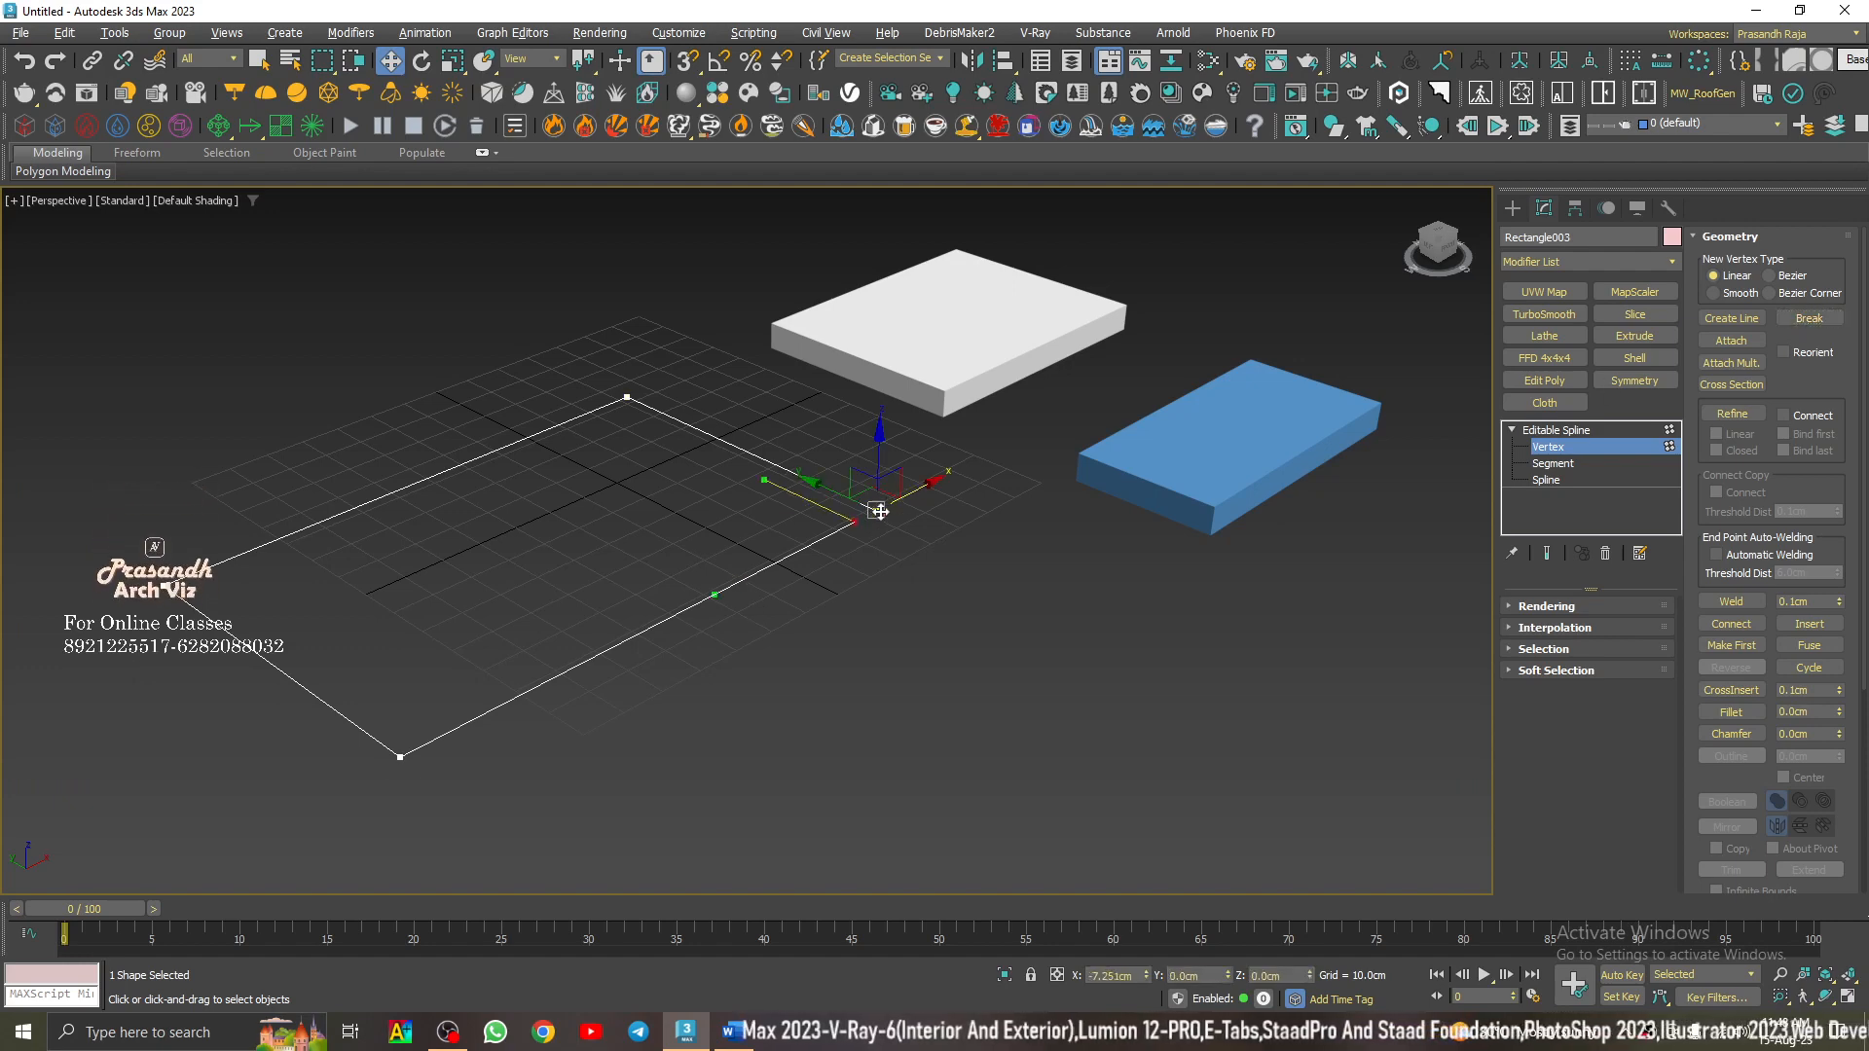
pyautogui.moveTo(875, 512); pyautogui.dragTo(838, 537)
pyautogui.scroll(5, 837, 537)
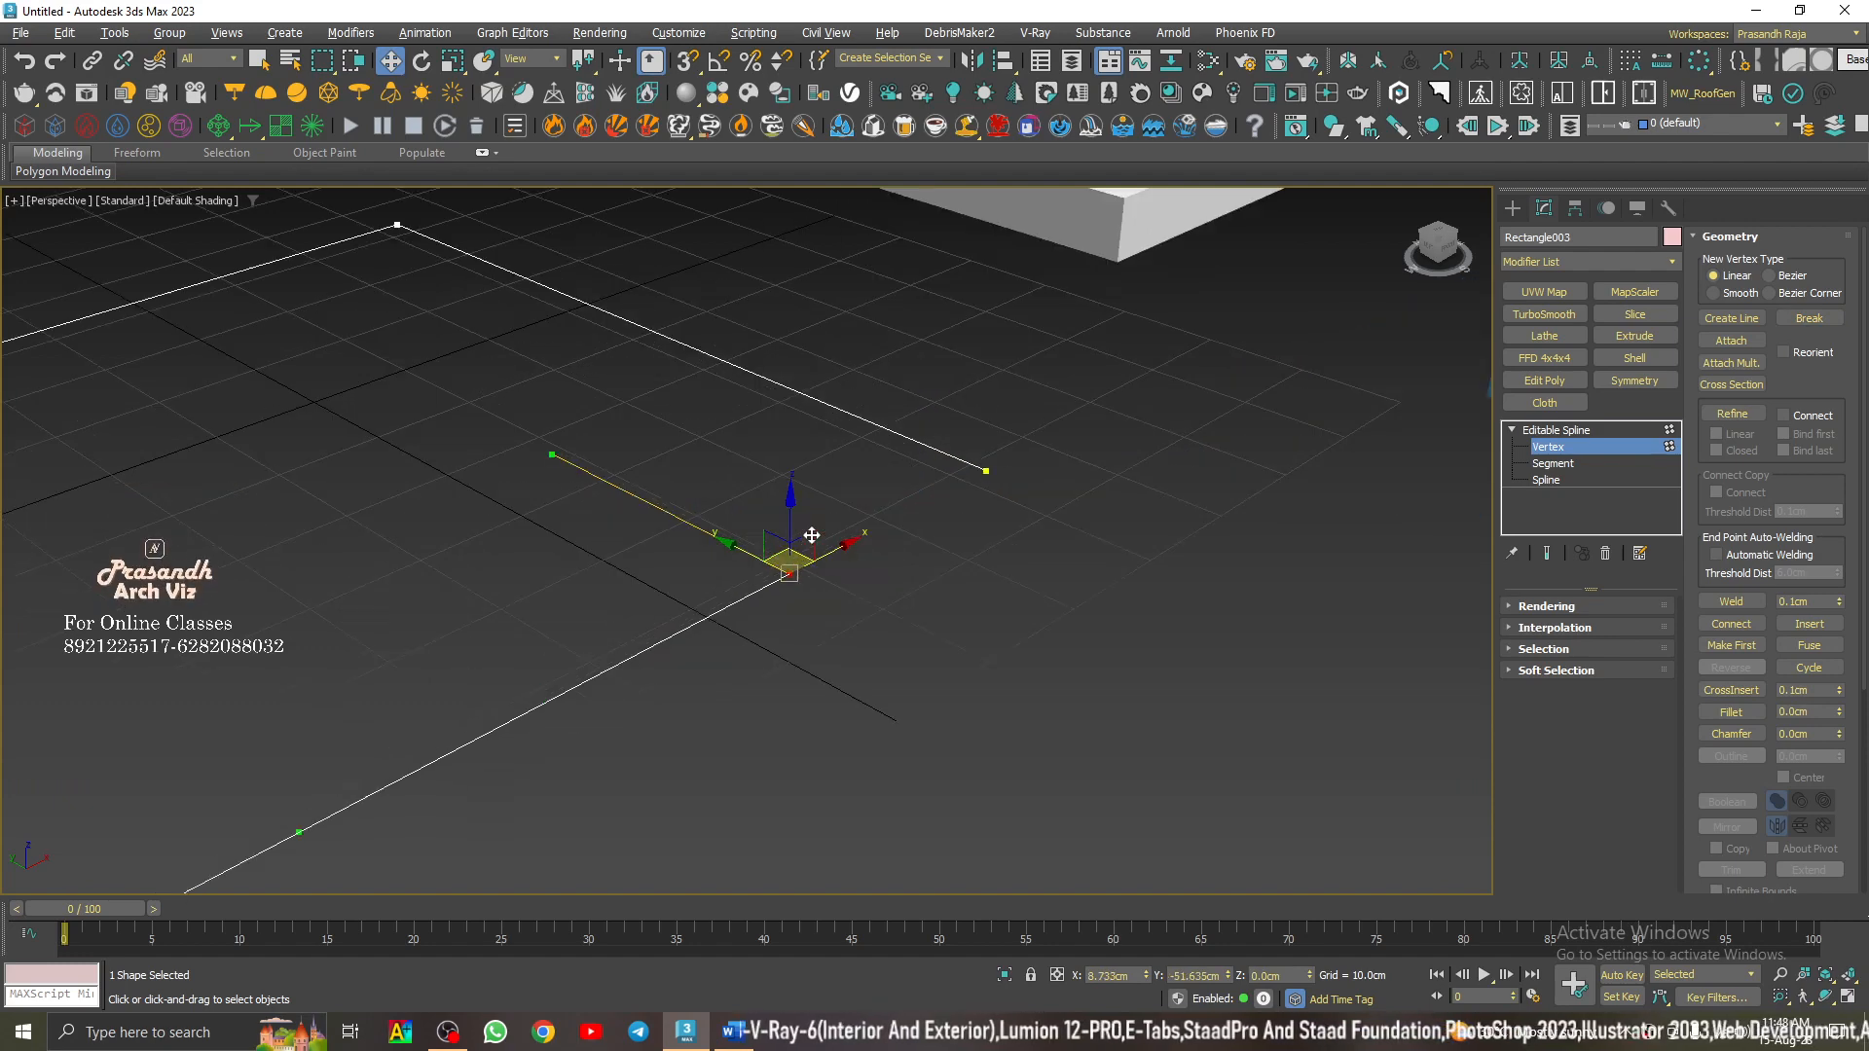
pyautogui.click(973, 568)
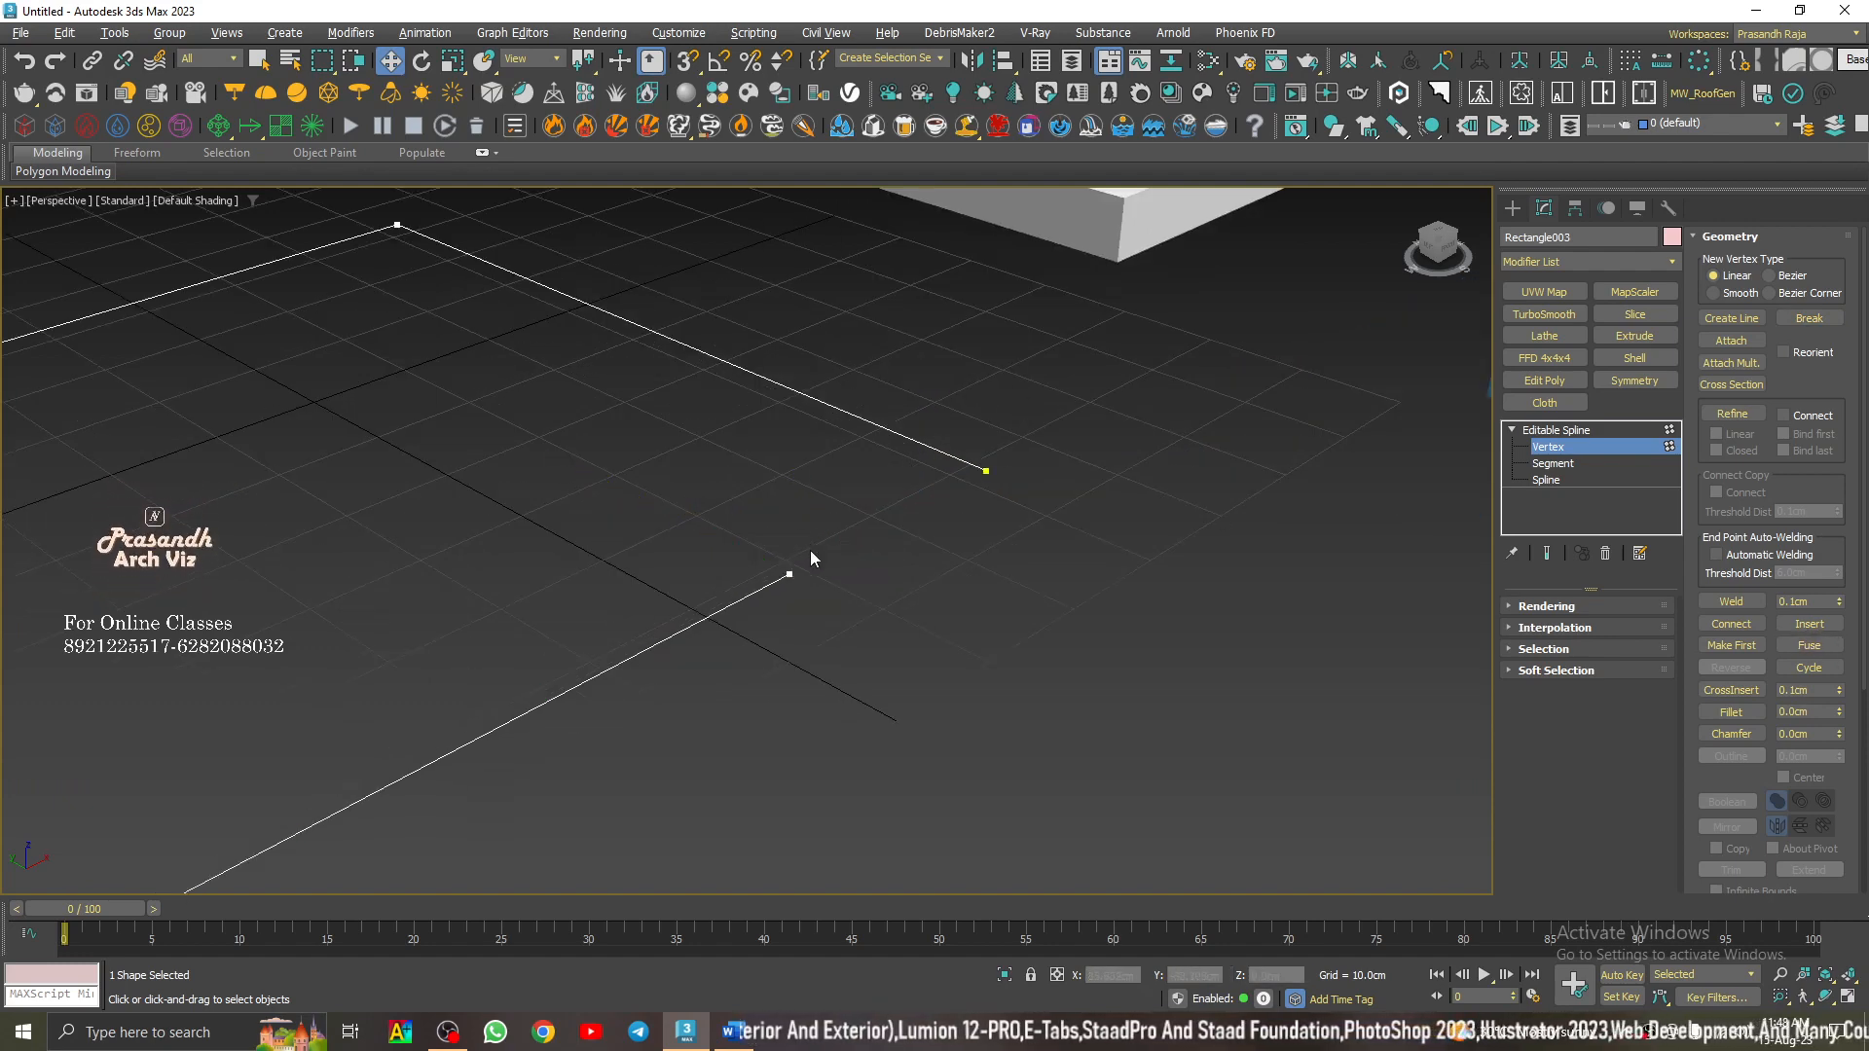
# - Select both open end vertices at the rectangle's broken corner and try to weld them with the 0.1 cm threshold
pyautogui.scroll(-3, 813, 555)
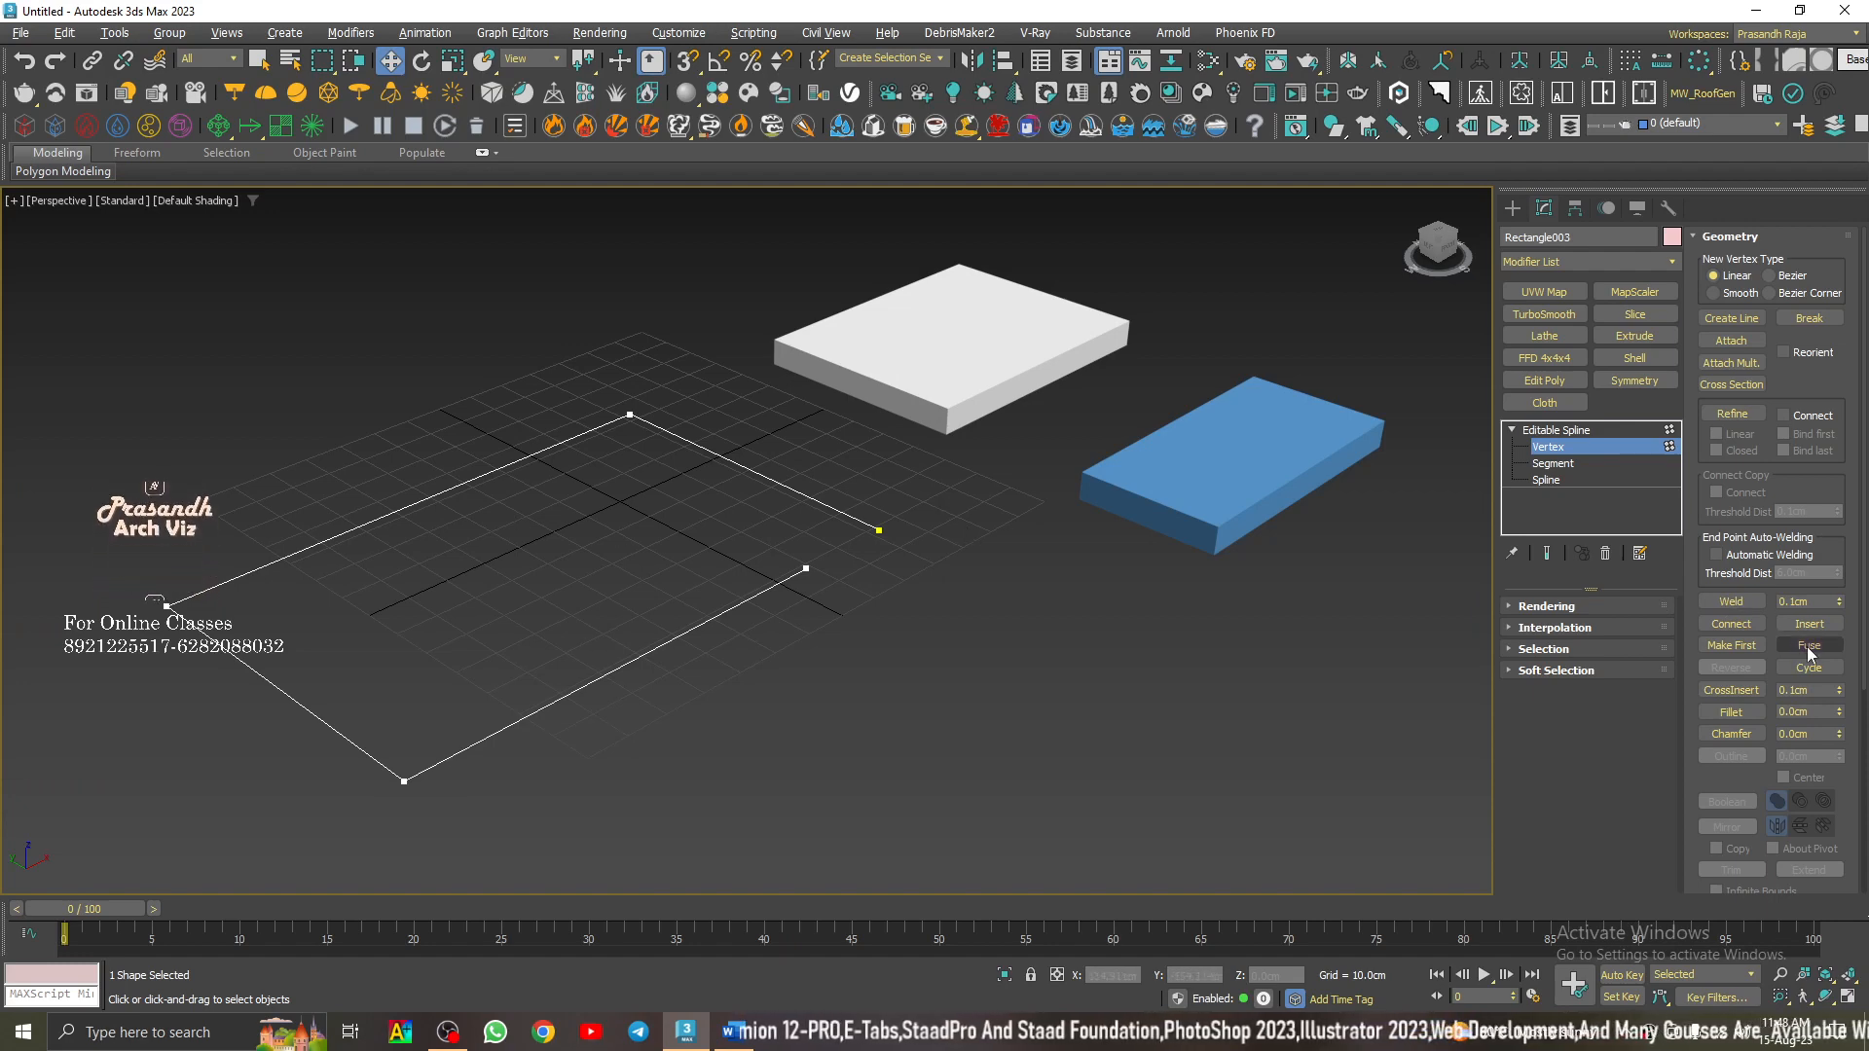
pyautogui.moveTo(705, 626); pyautogui.dragTo(746, 621)
pyautogui.click(723, 574)
pyautogui.moveTo(1018, 634); pyautogui.dragTo(750, 519)
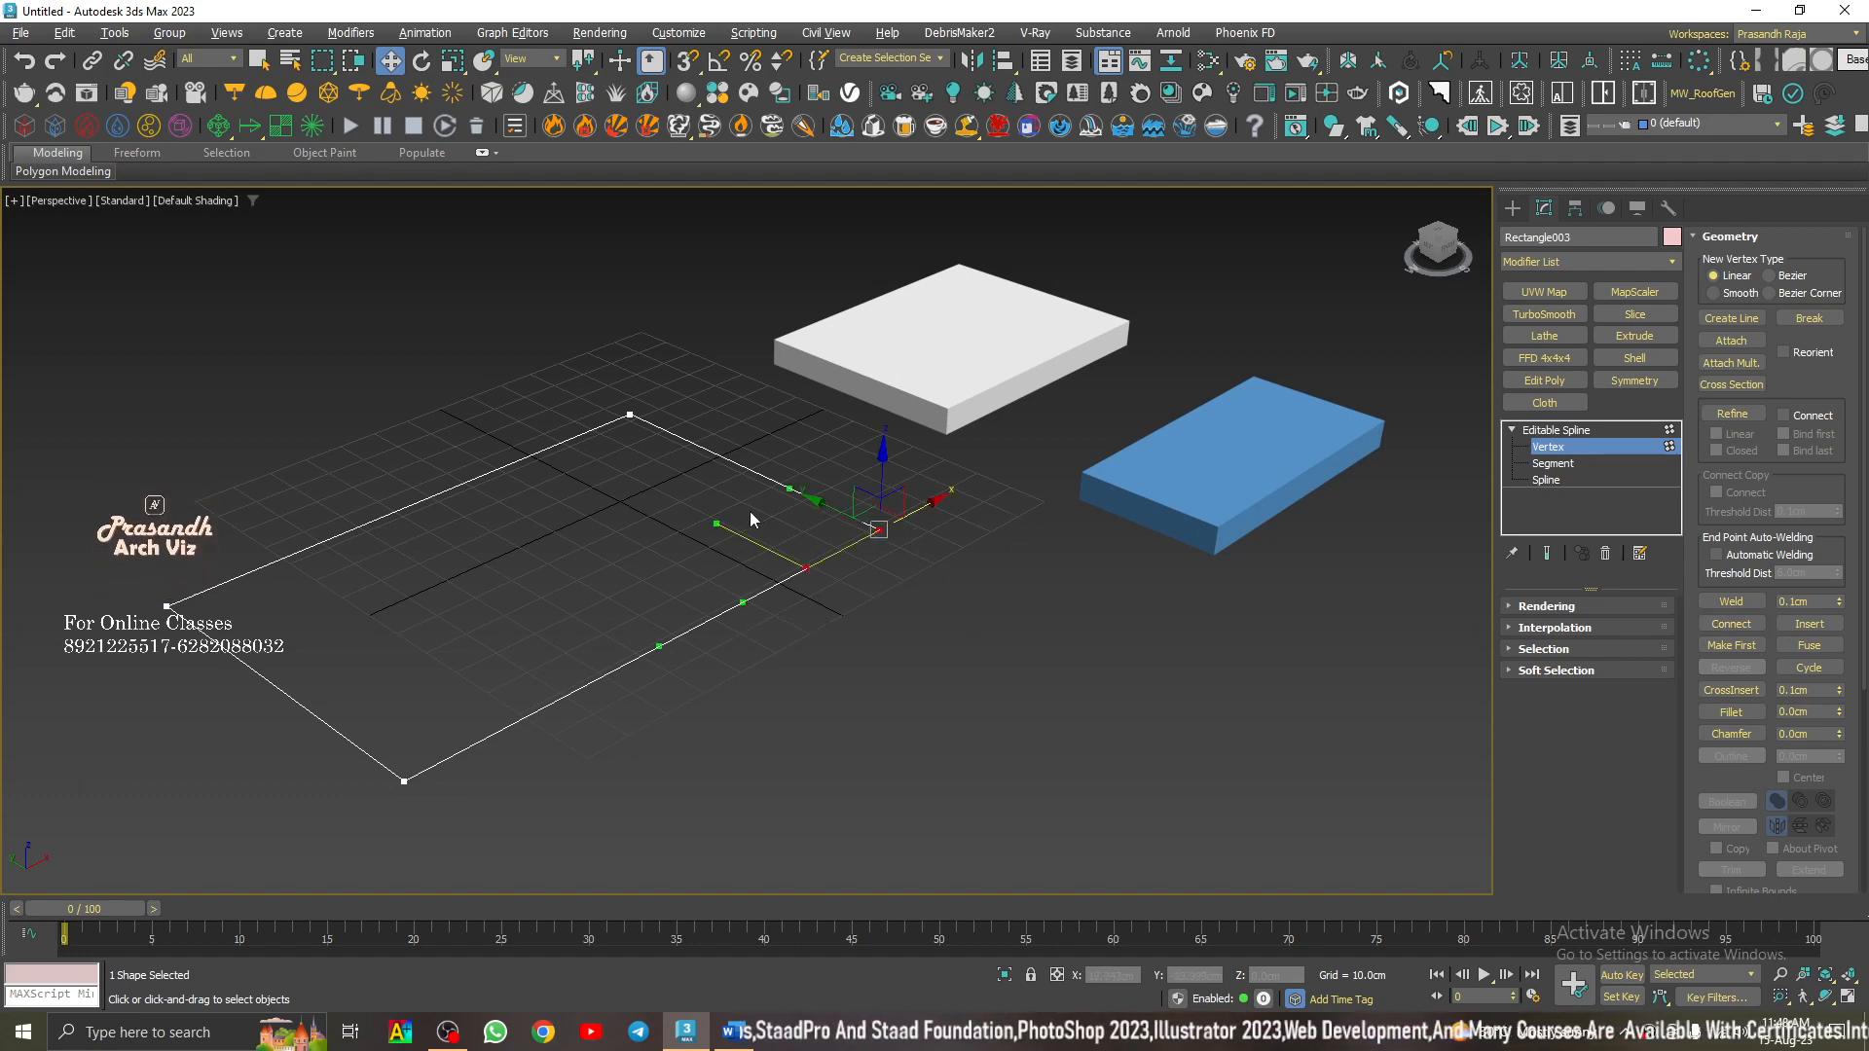
pyautogui.click(1735, 603)
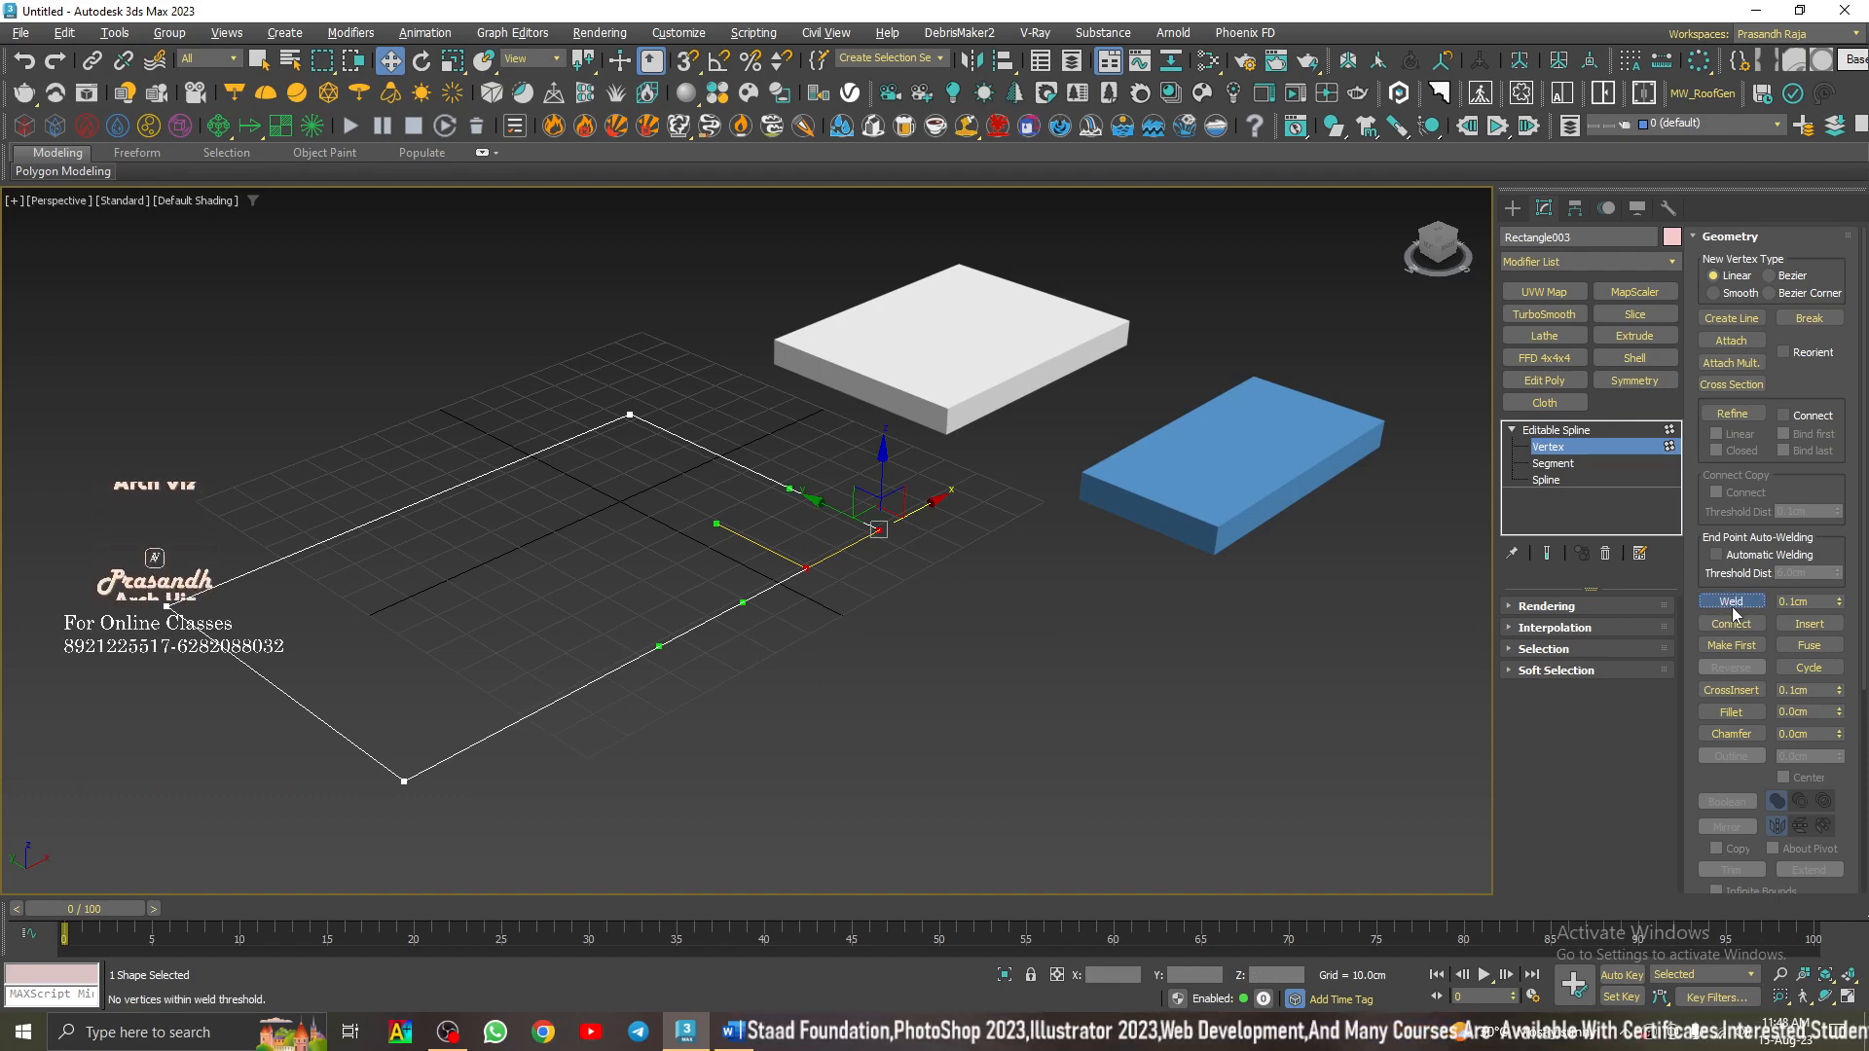
# - Reselect the two open end vertices and try to weld them with a 20 cm threshold
pyautogui.click(1814, 602)
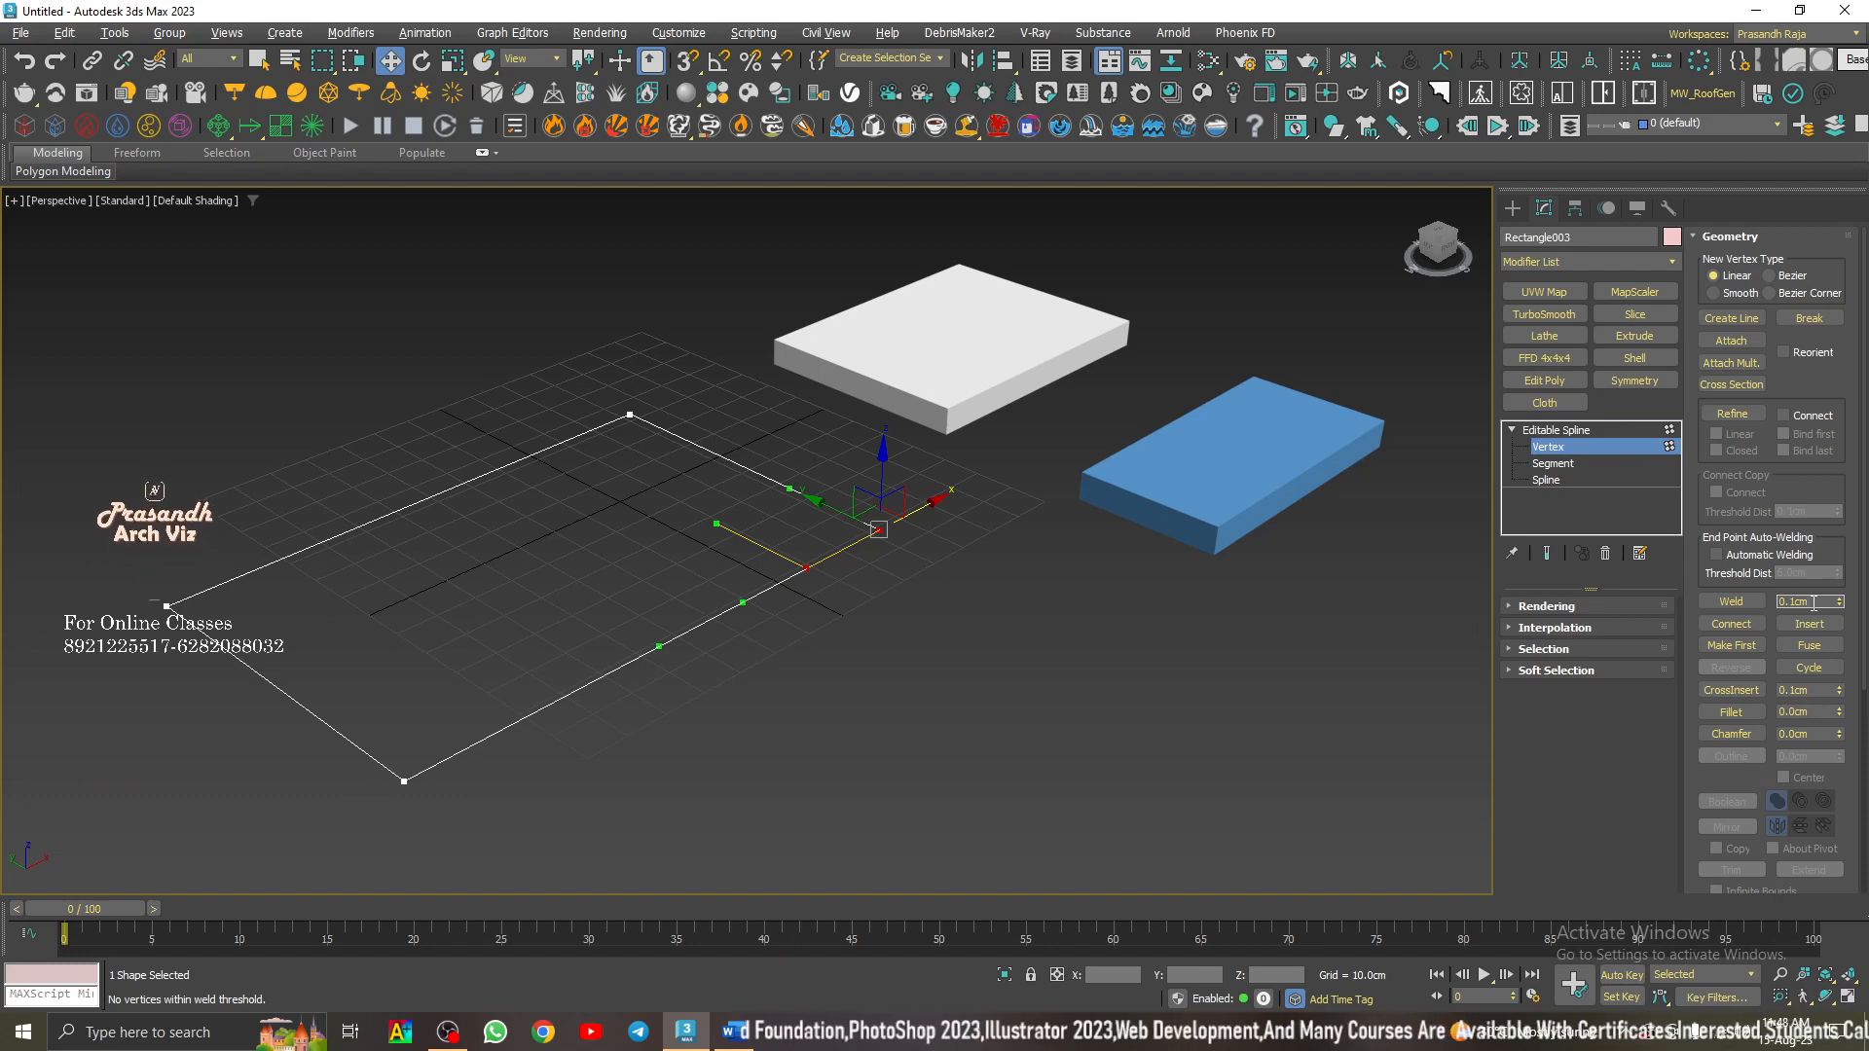
pyautogui.scroll(6, 874, 586)
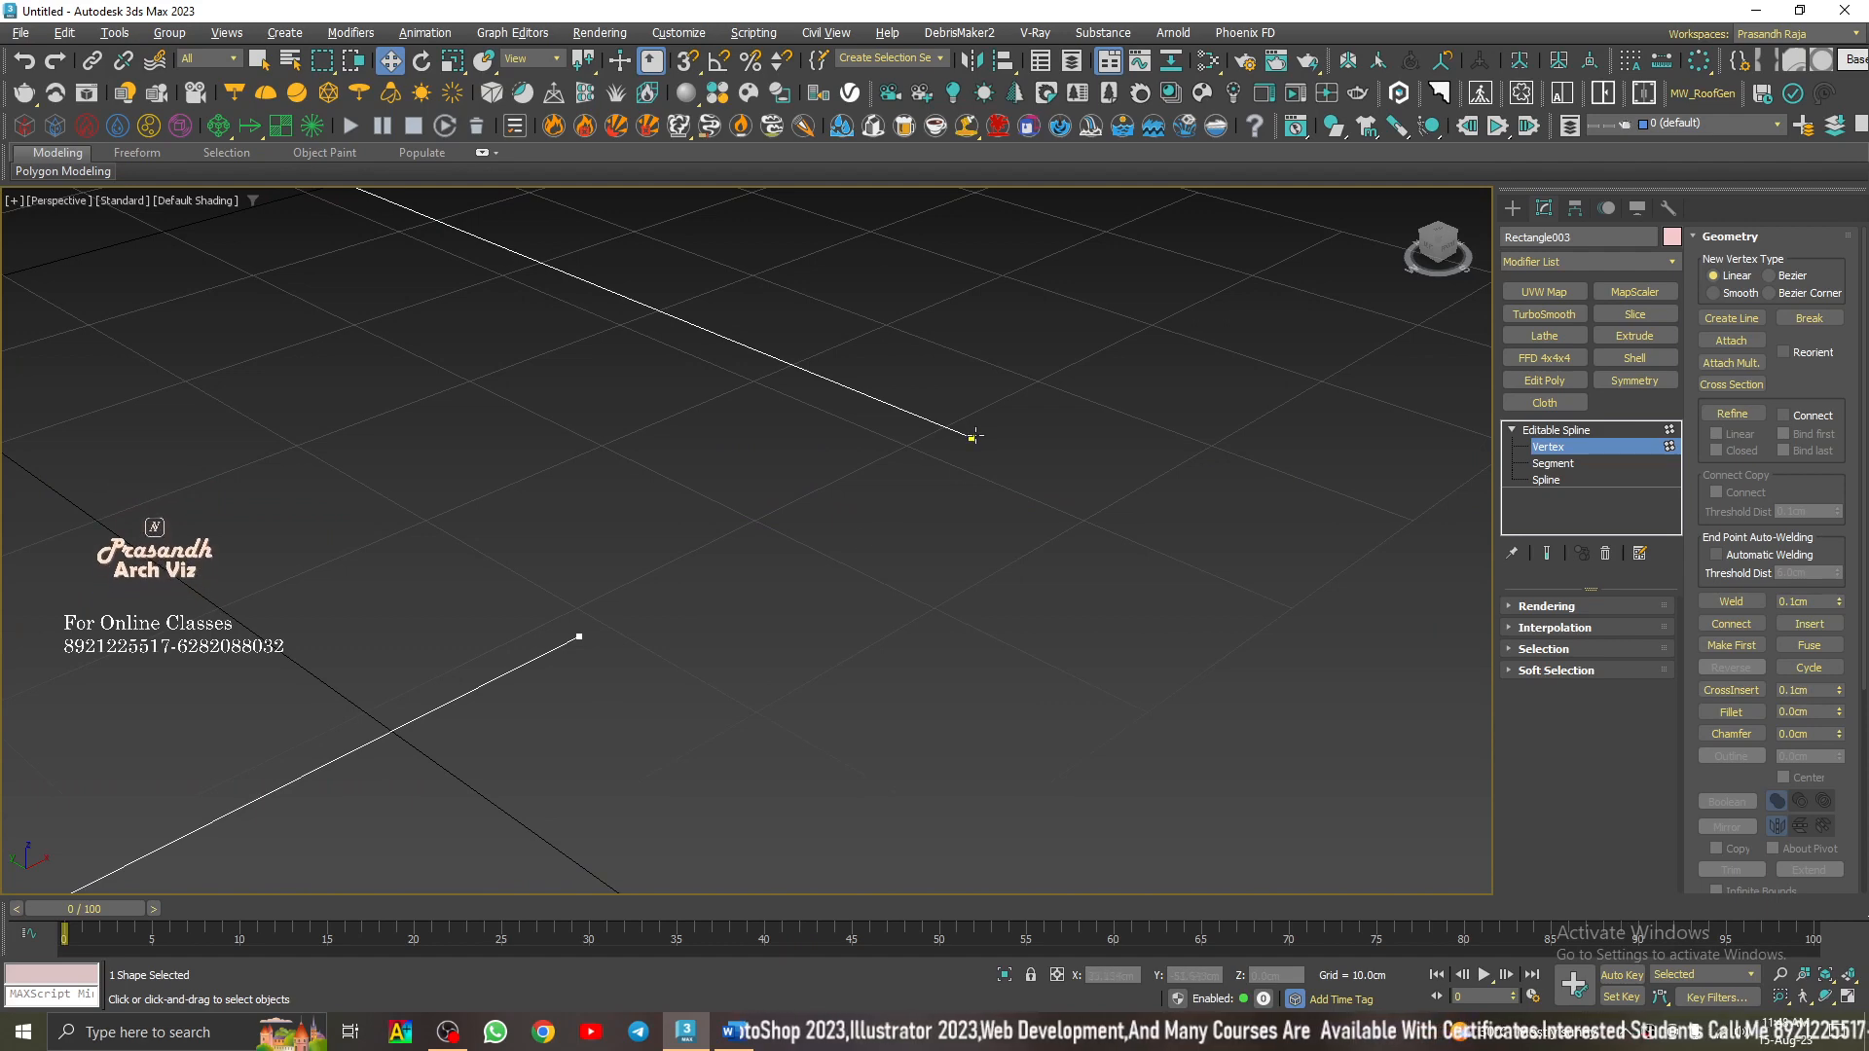
pyautogui.scroll(-3, 960, 534)
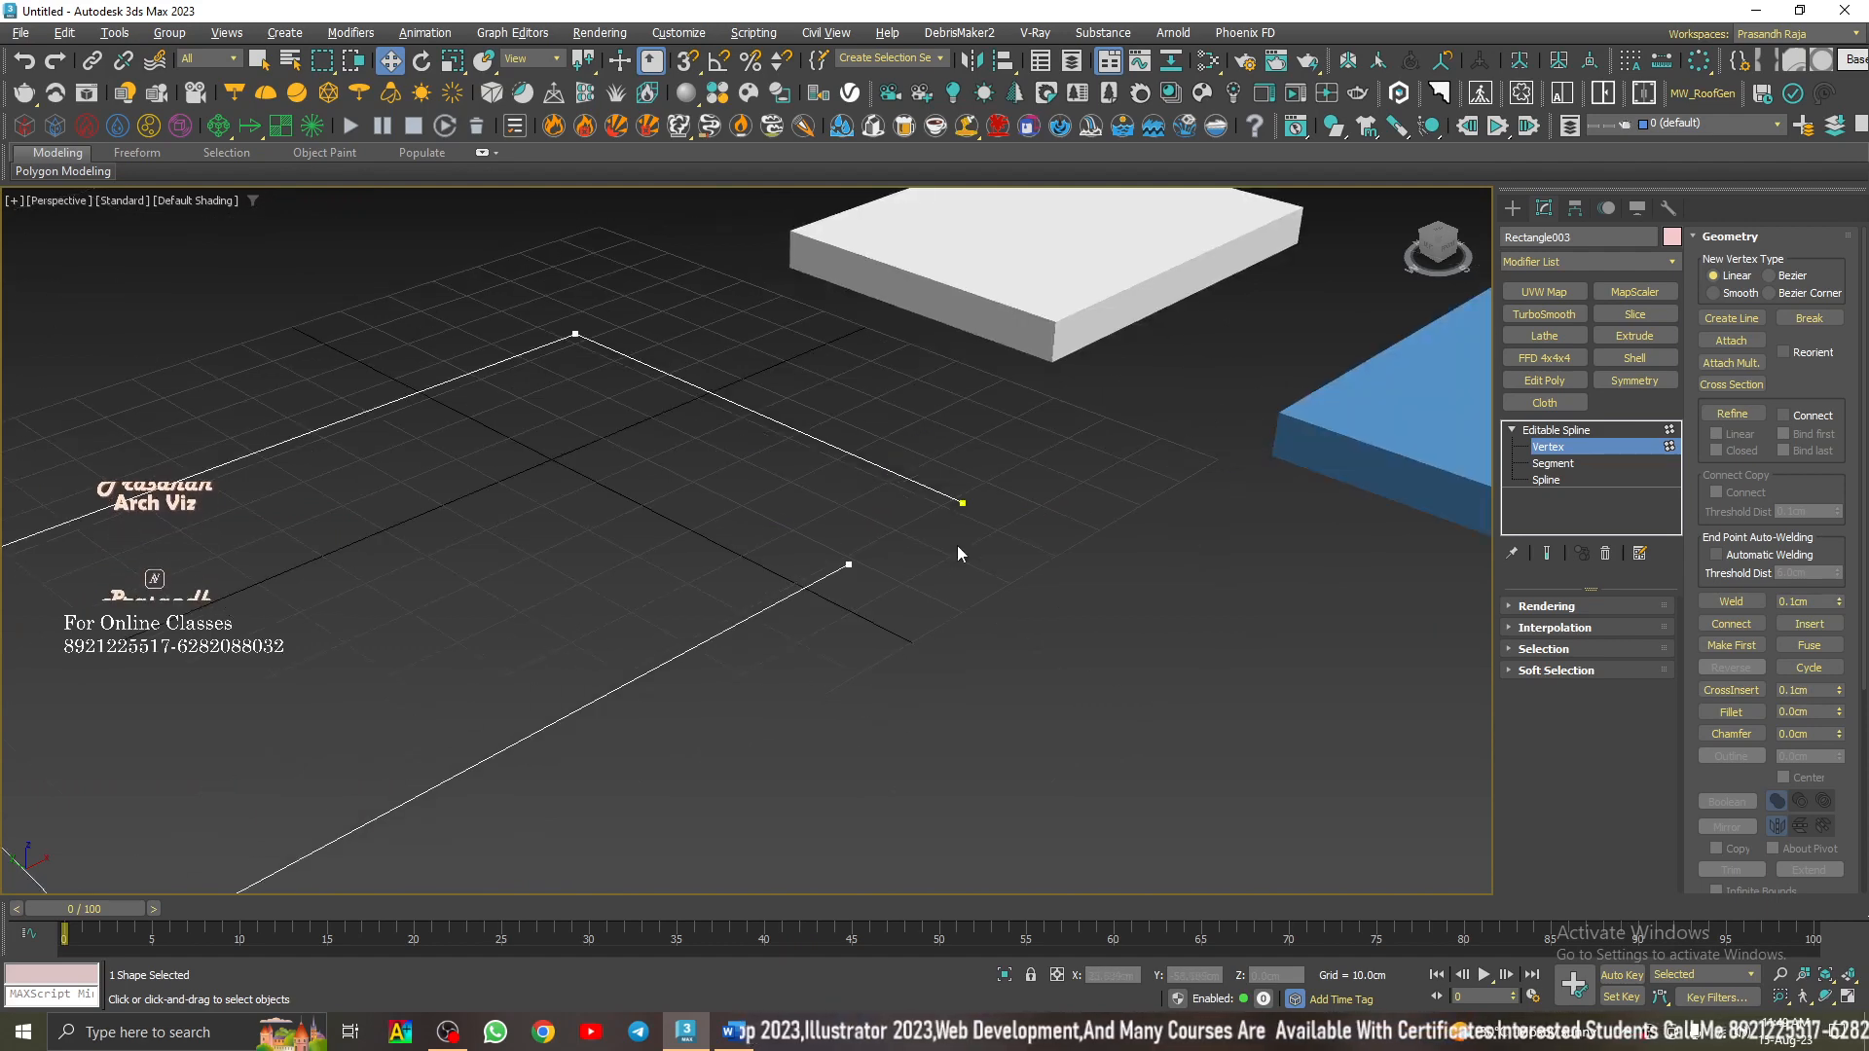
pyautogui.moveTo(977, 497); pyautogui.dragTo(719, 715)
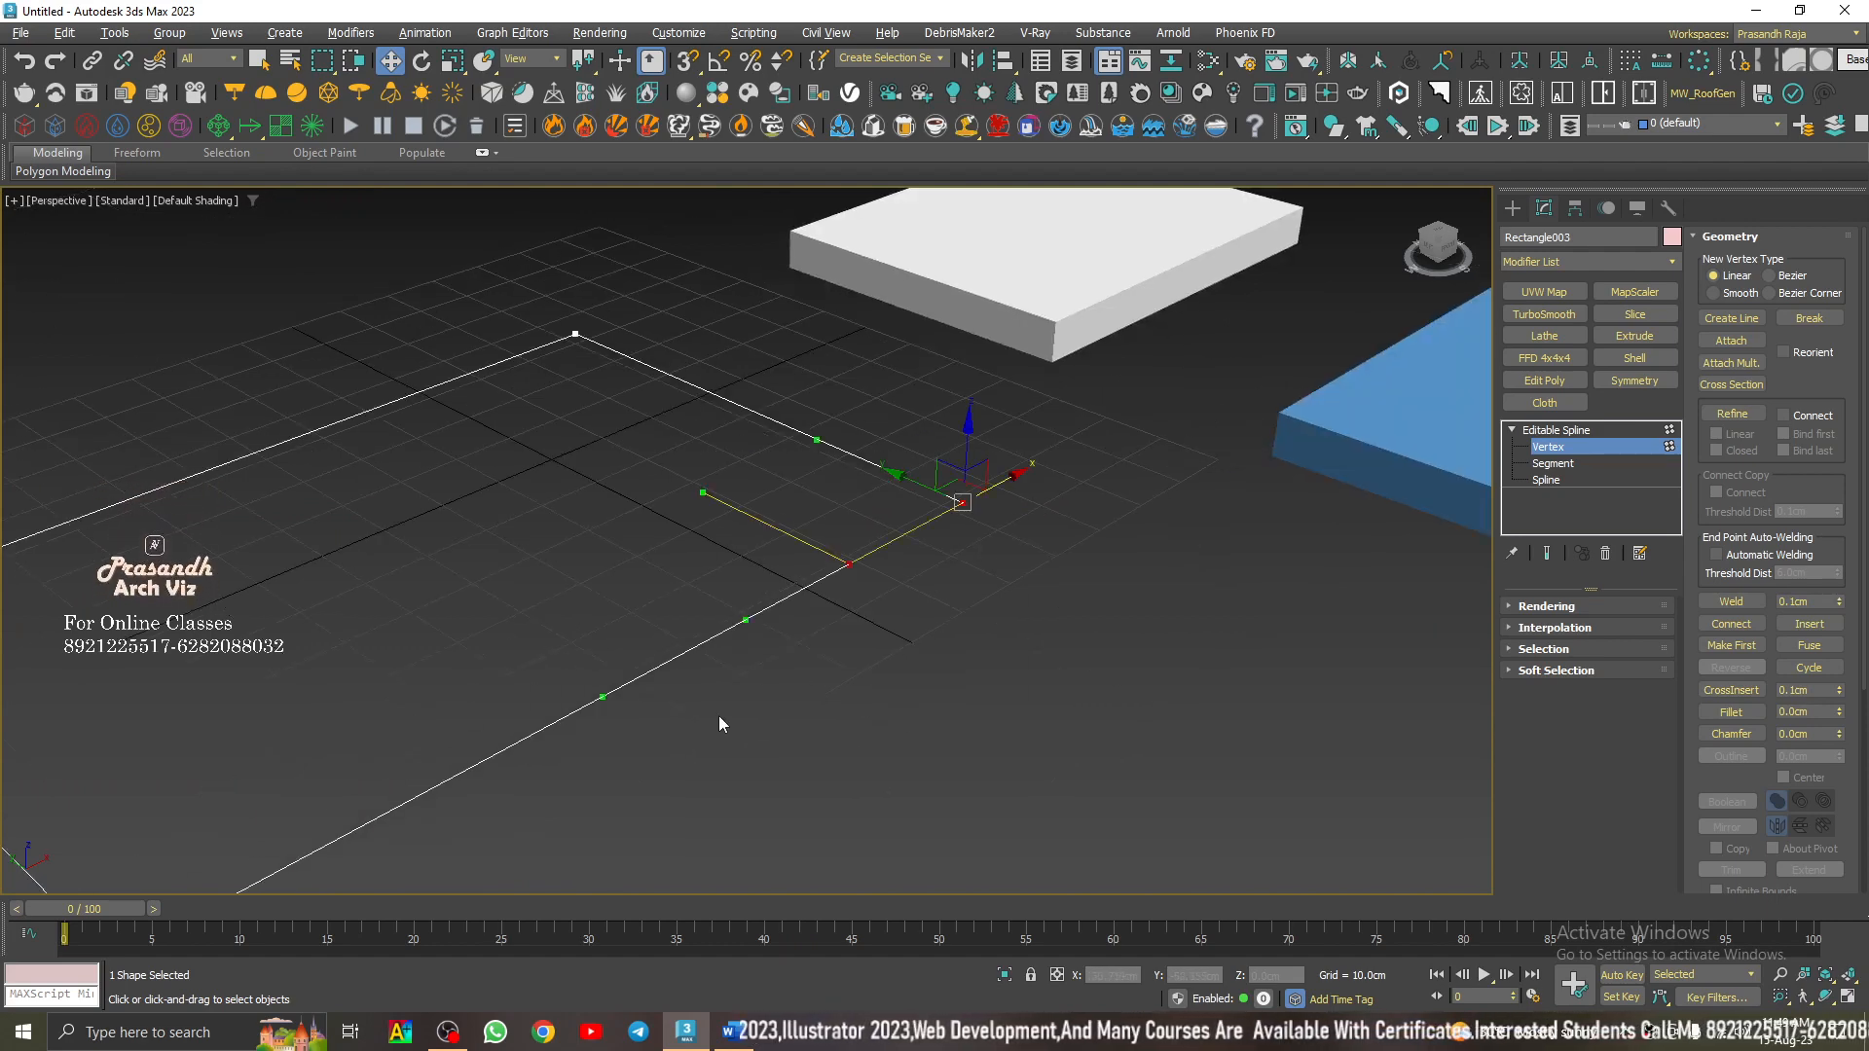
pyautogui.doubleClick(1796, 602)
pyautogui.write('20')
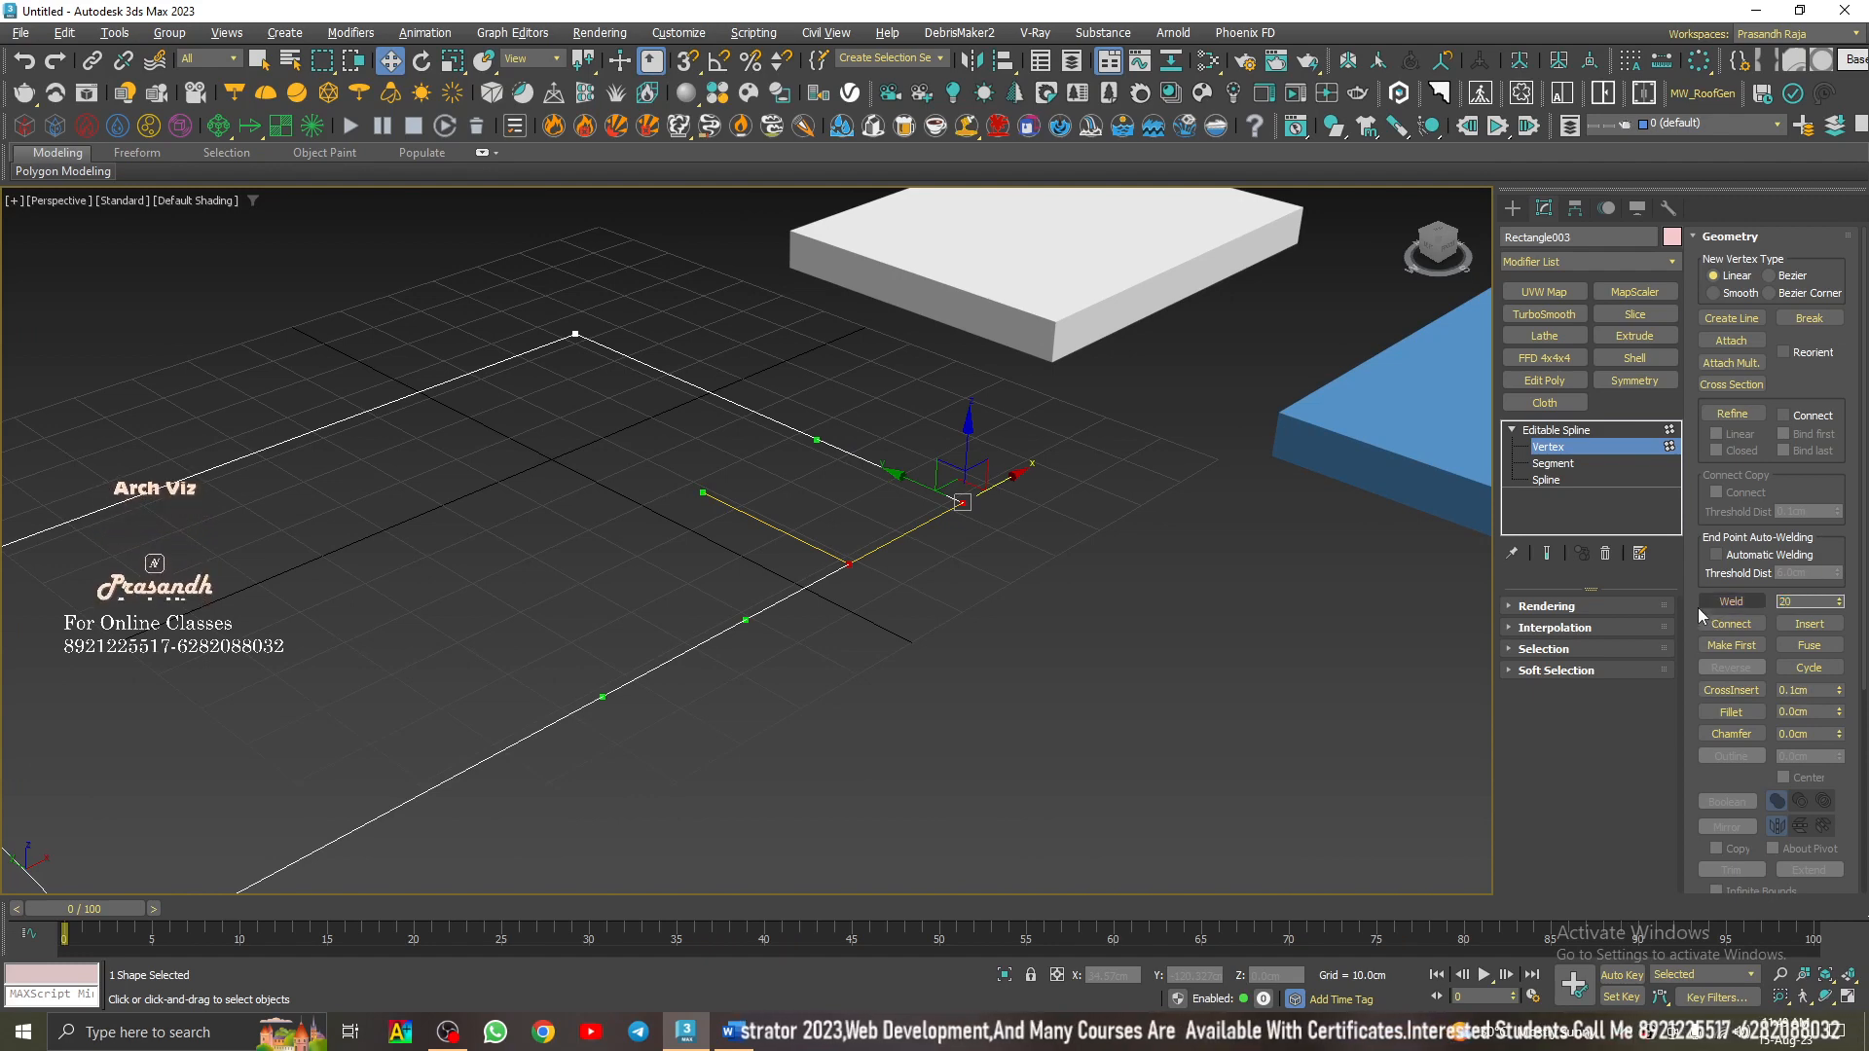
pyautogui.click(1734, 602)
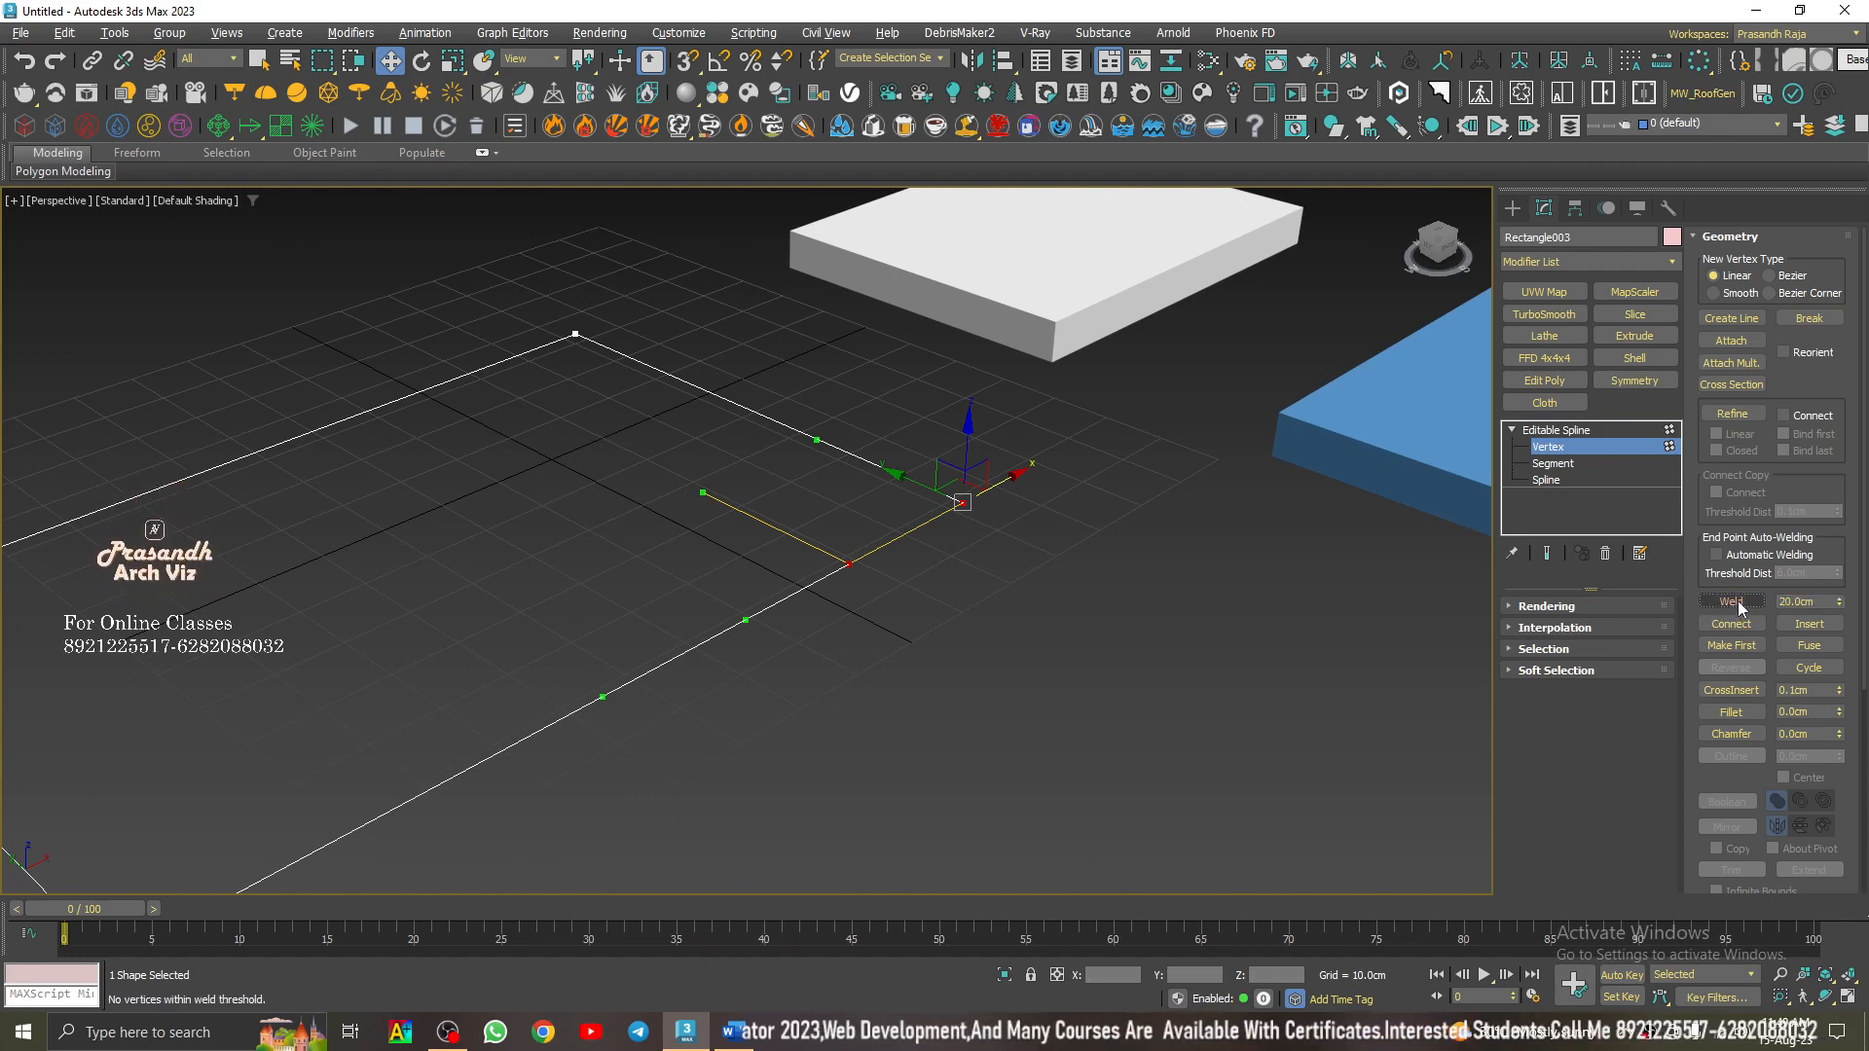
# - Raise the weld threshold to 25 cm and weld the two selected end vertices into one corner
pyautogui.doubleClick(1811, 602)
pyautogui.write('25')
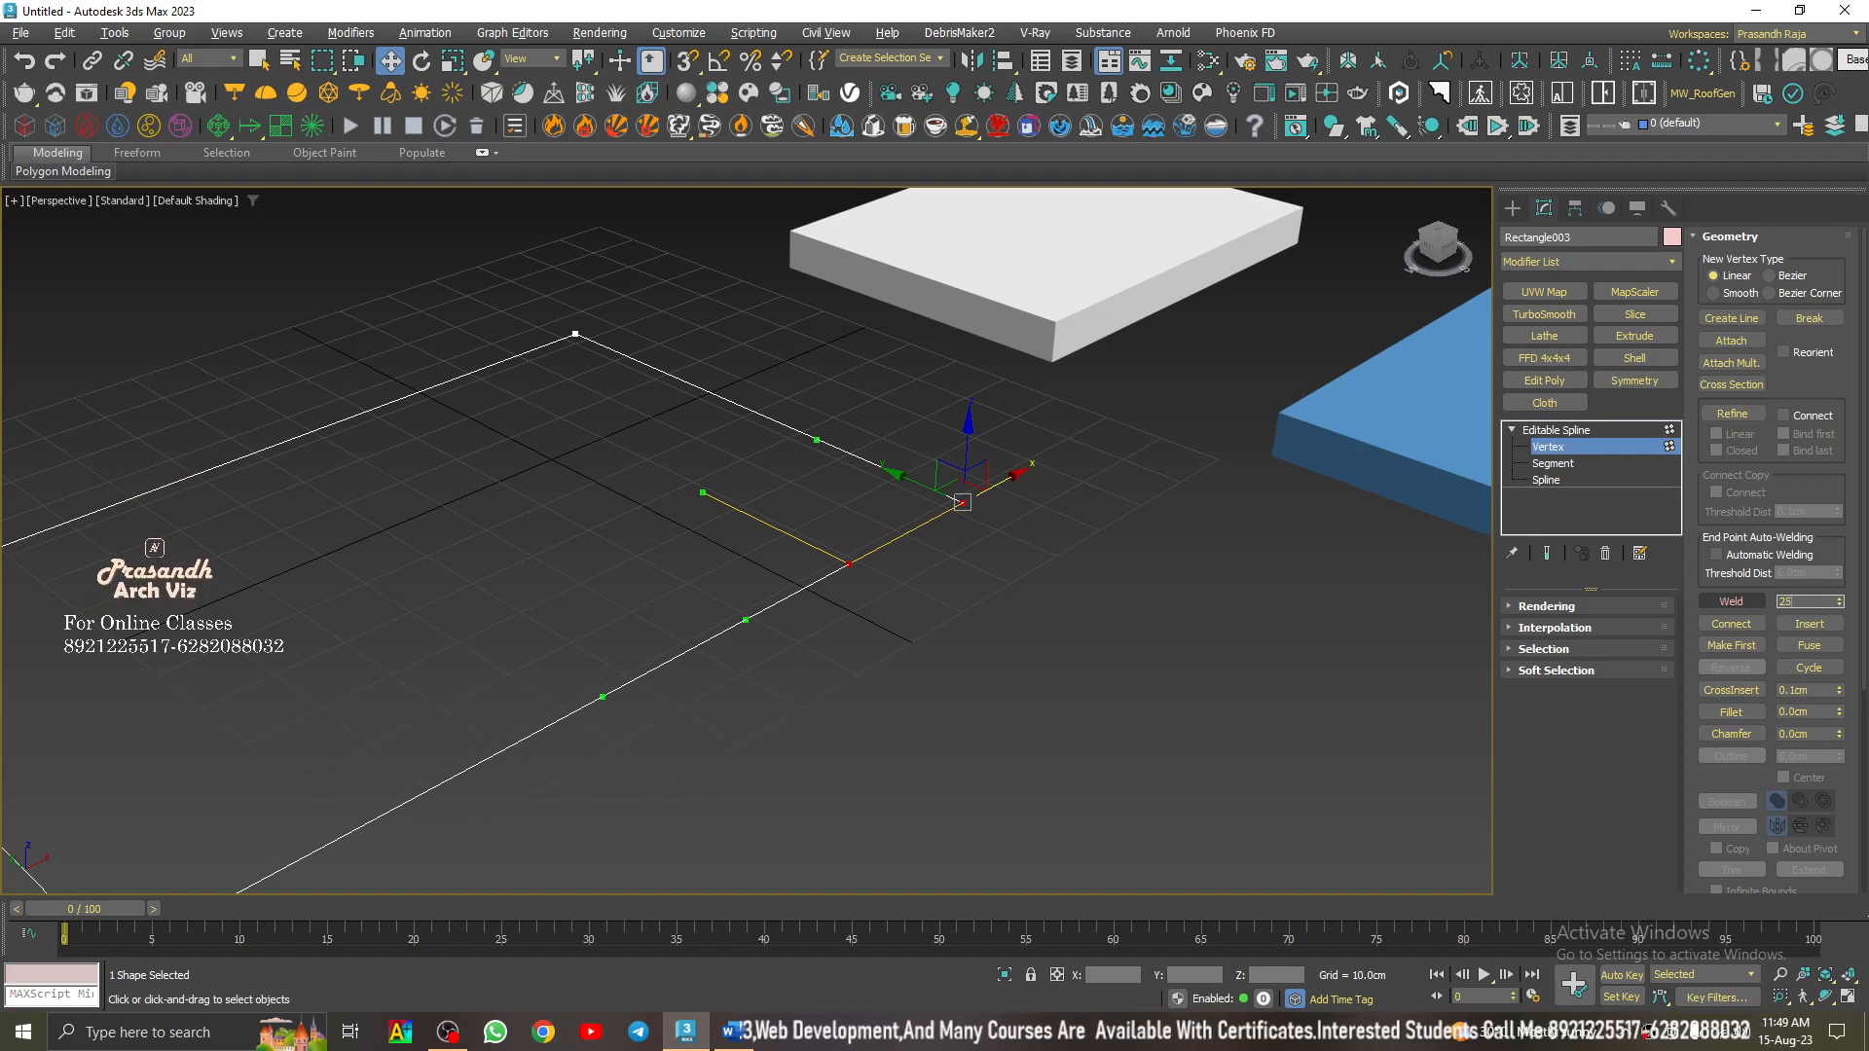
pyautogui.click(1732, 602)
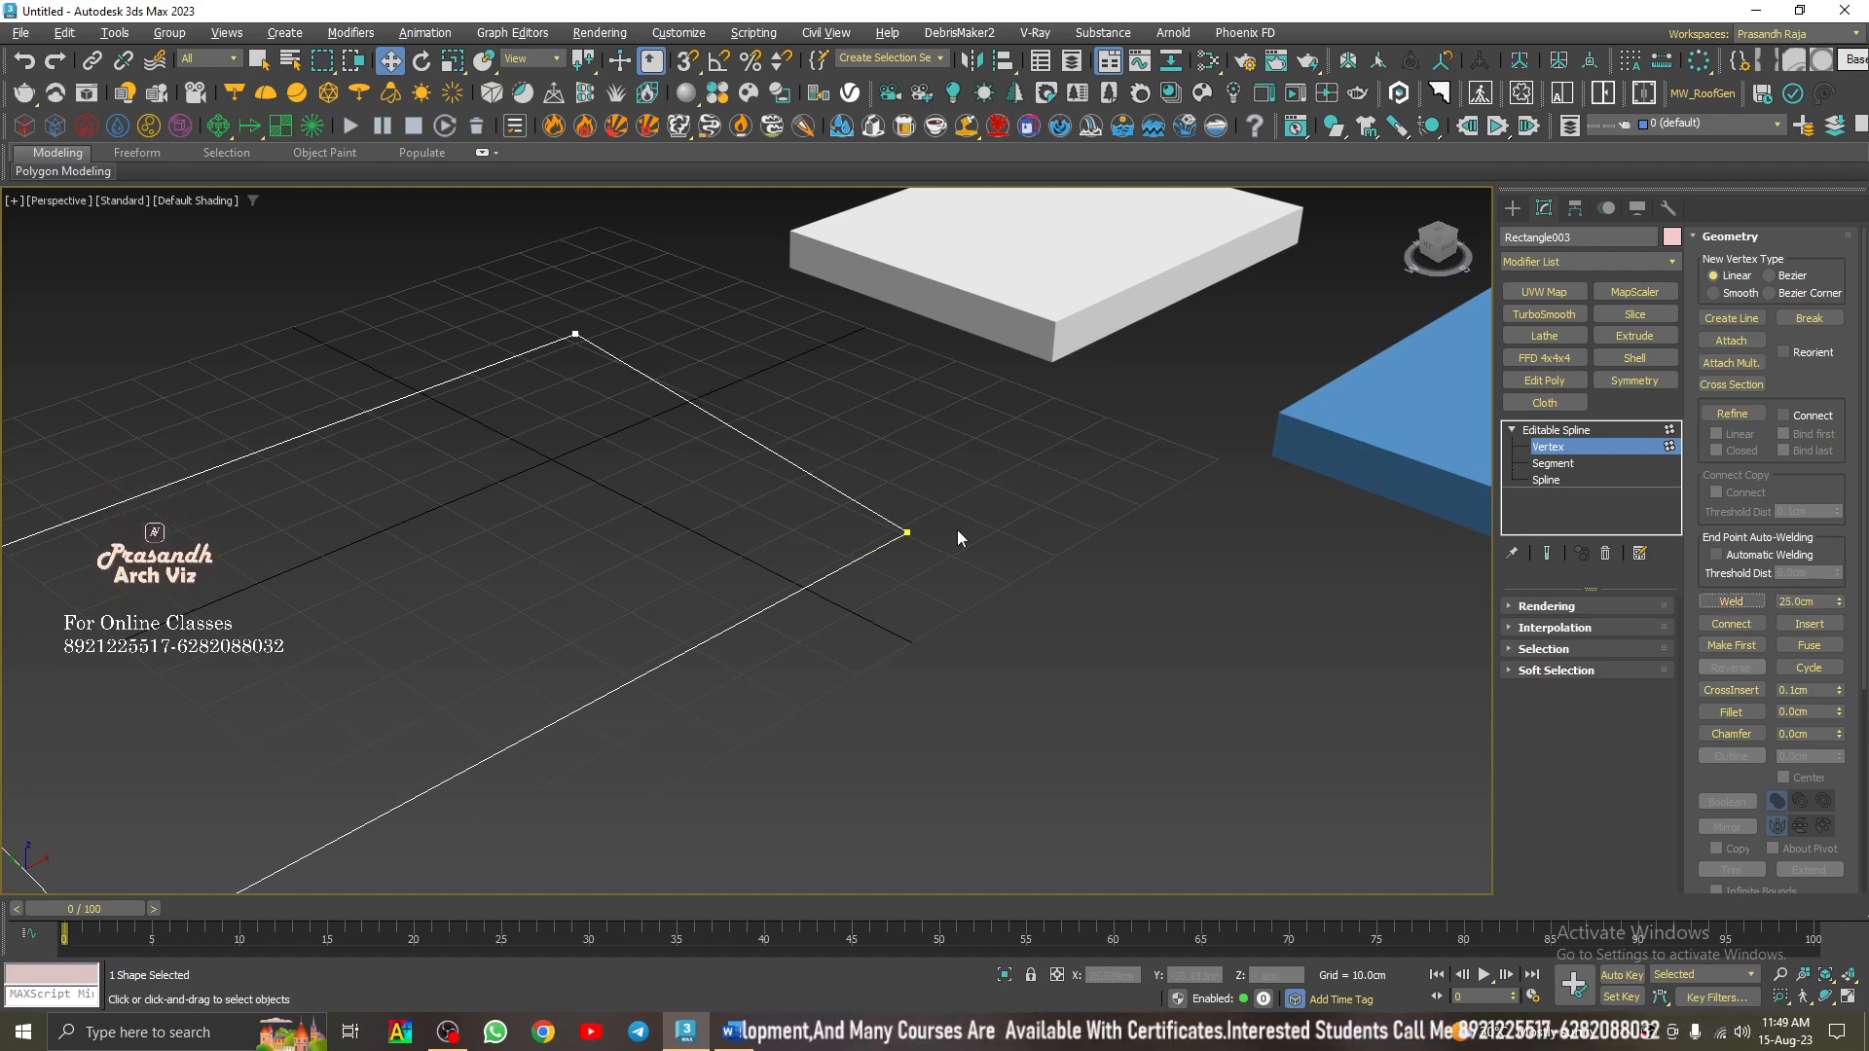
# - Undo the last weld and weld the same two end vertices again at the 25 cm threshold
pyautogui.hotkey('ctrl', 'z')
pyautogui.scroll(5, 902, 517)
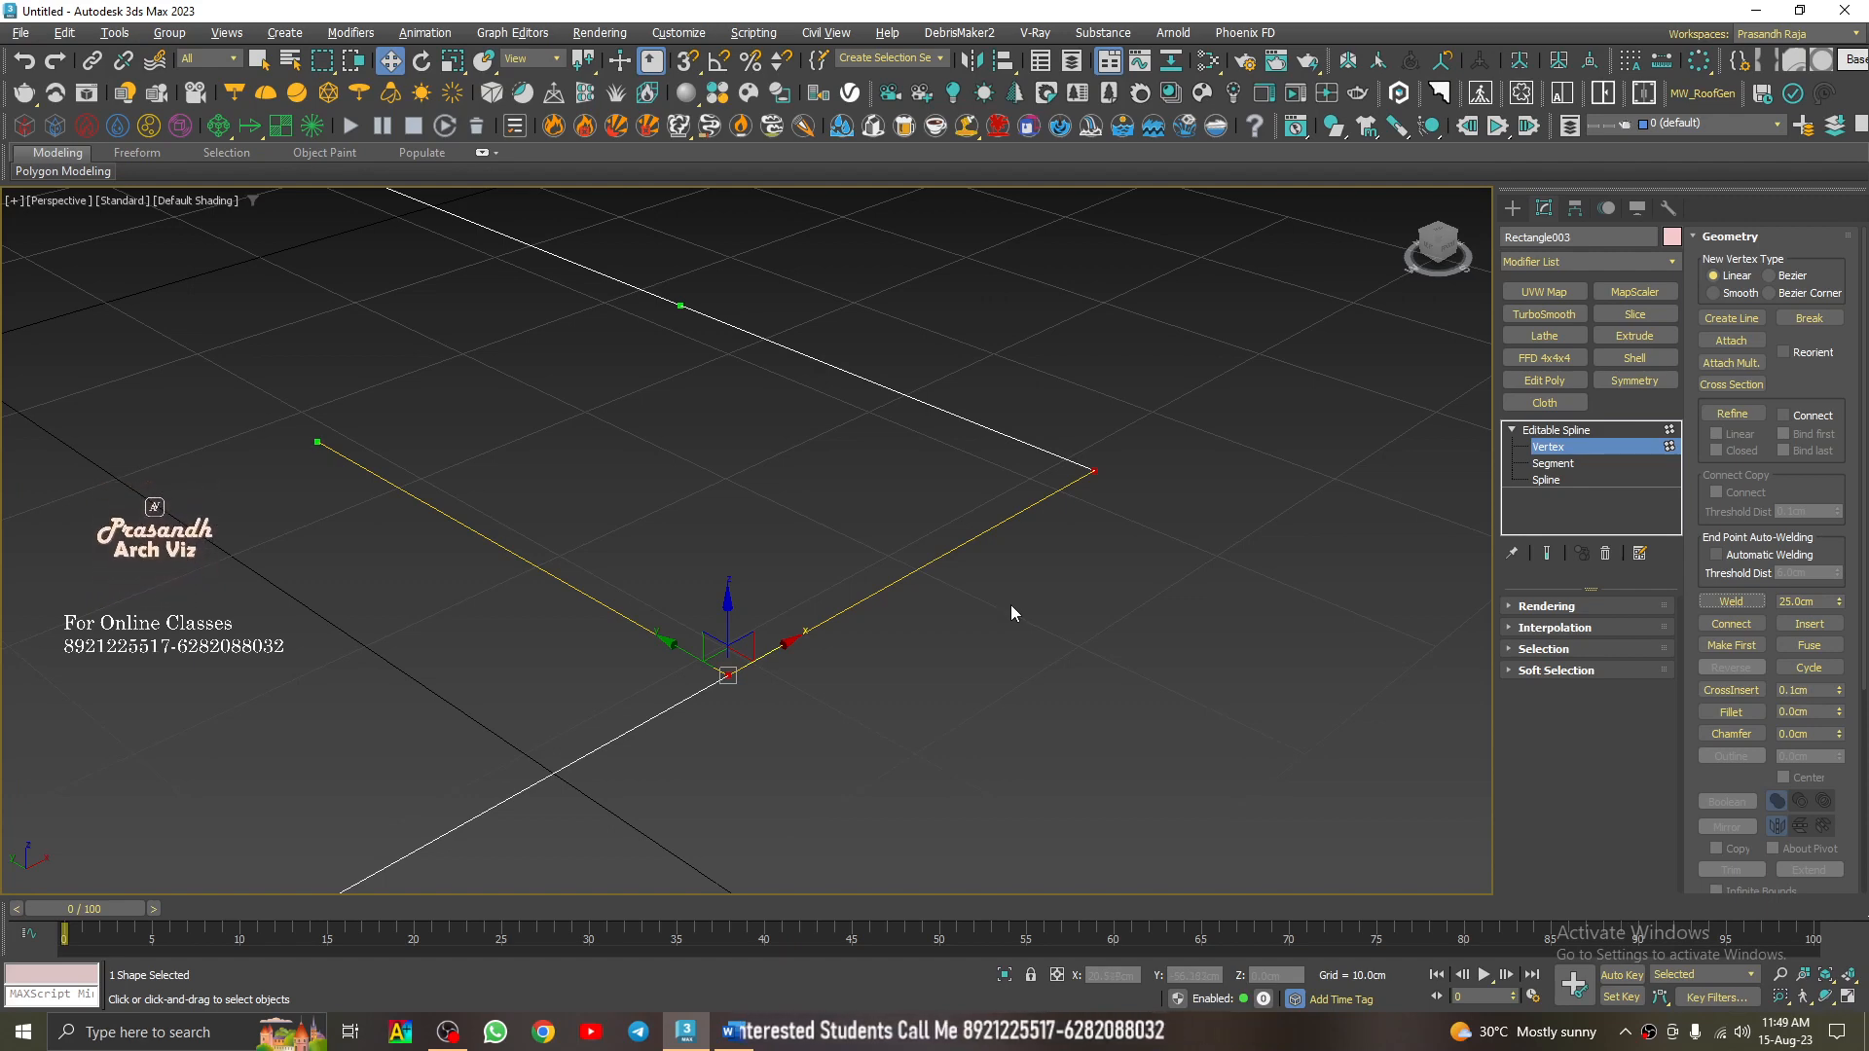
pyautogui.scroll(-5, 1012, 608)
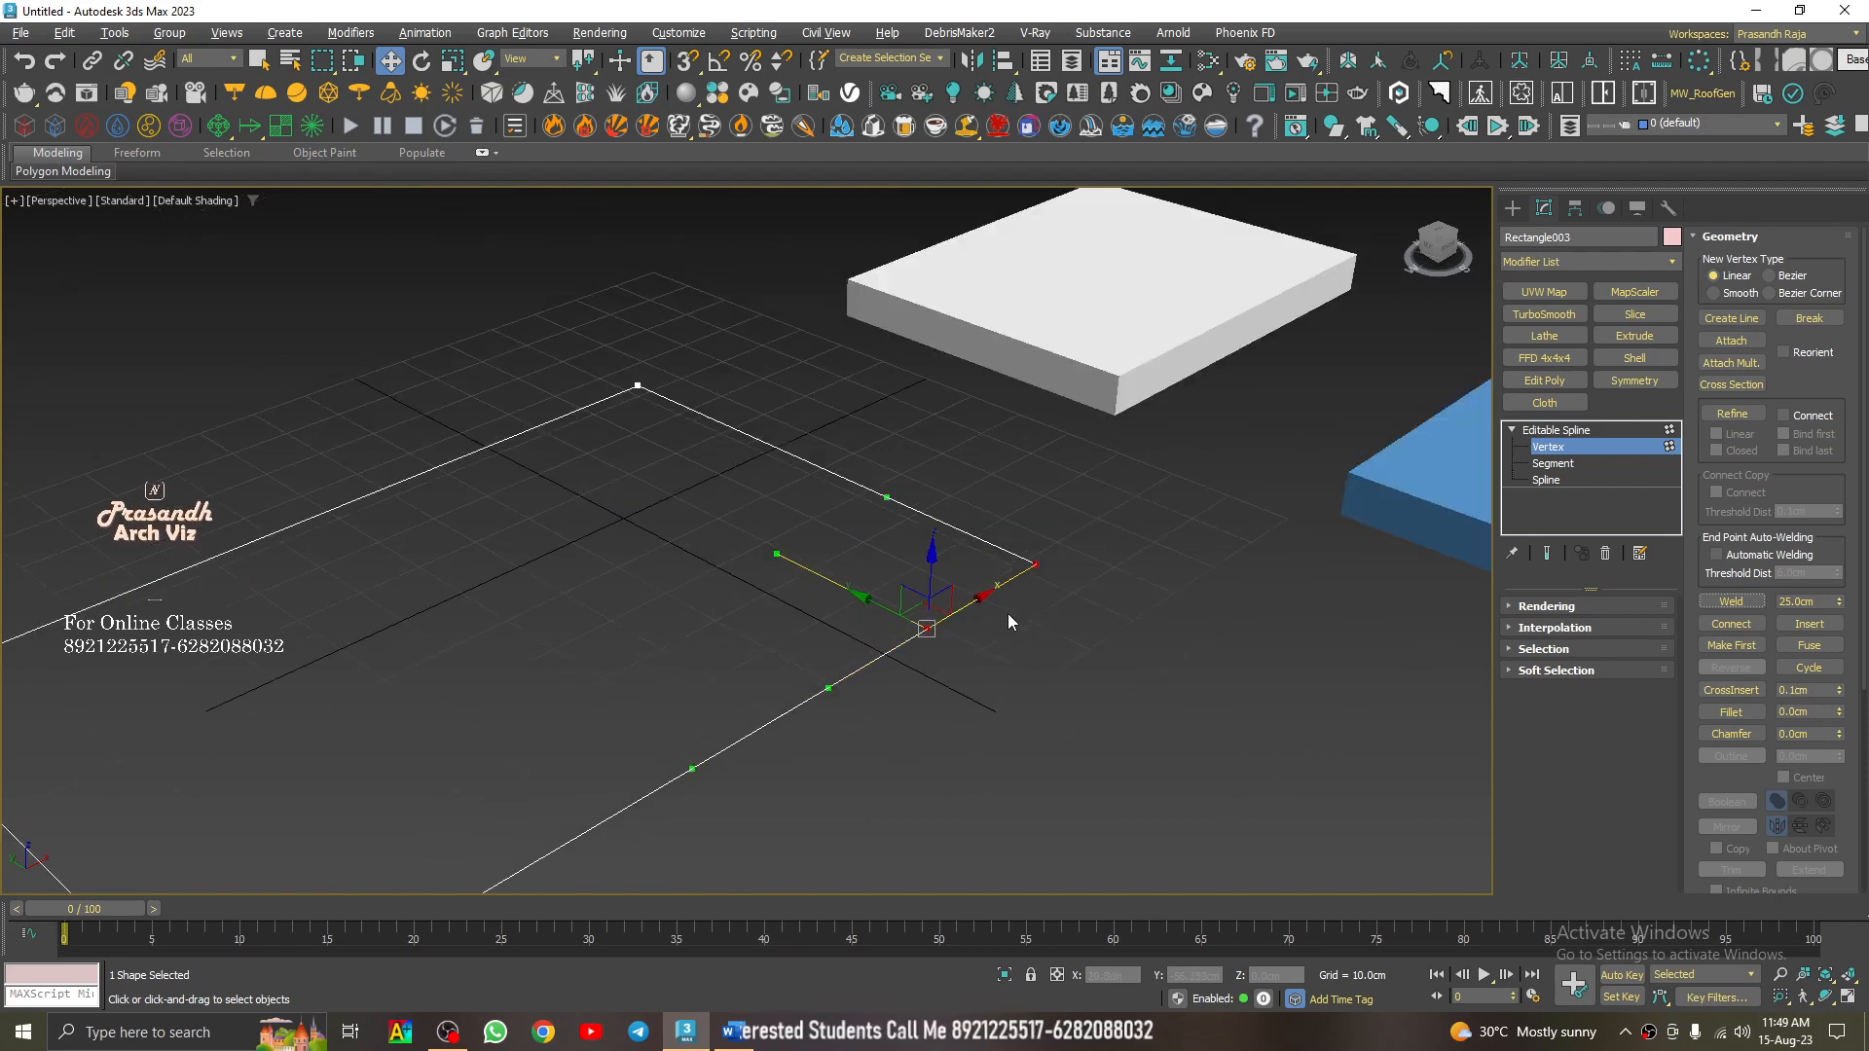
pyautogui.click(1732, 601)
# - Leave the Vertex level and extrude the welded rectangle outline 7.19 cm into a capped slab
pyautogui.scroll(-4, 1168, 626)
pyautogui.click(1512, 207)
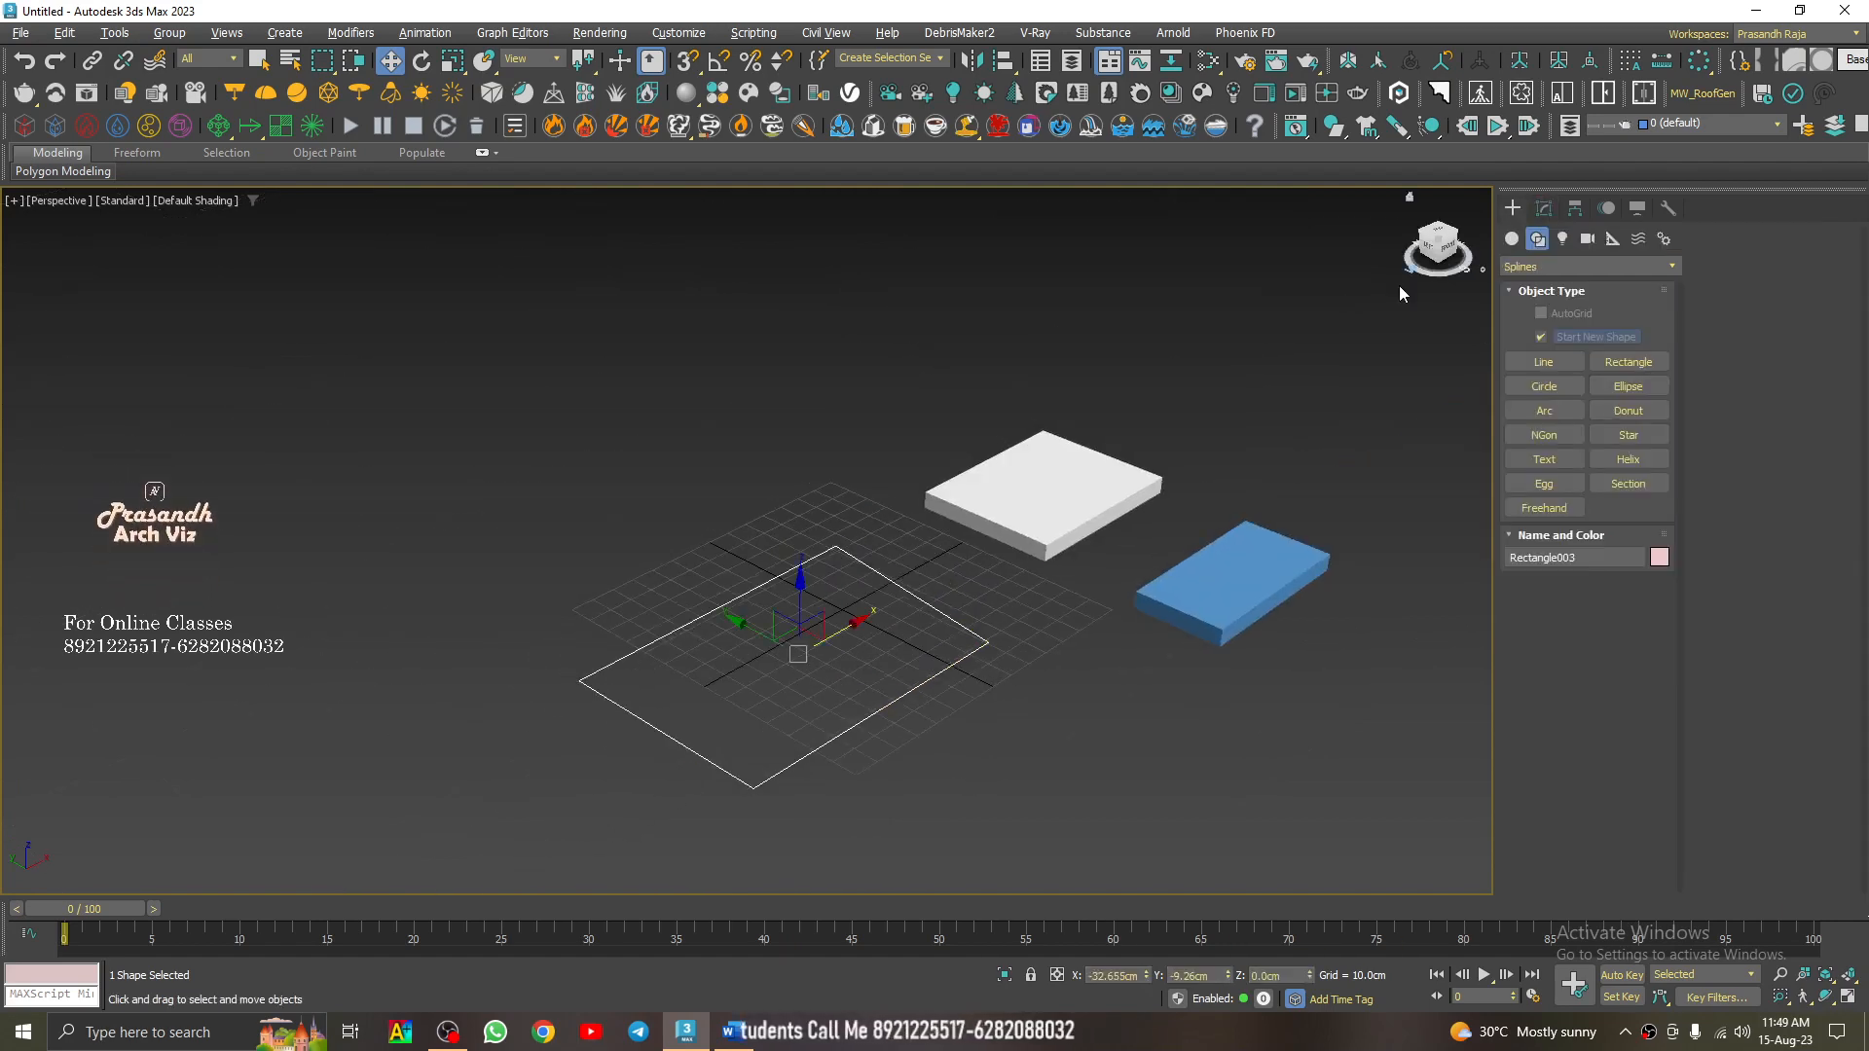
pyautogui.click(916, 629)
pyautogui.click(862, 725)
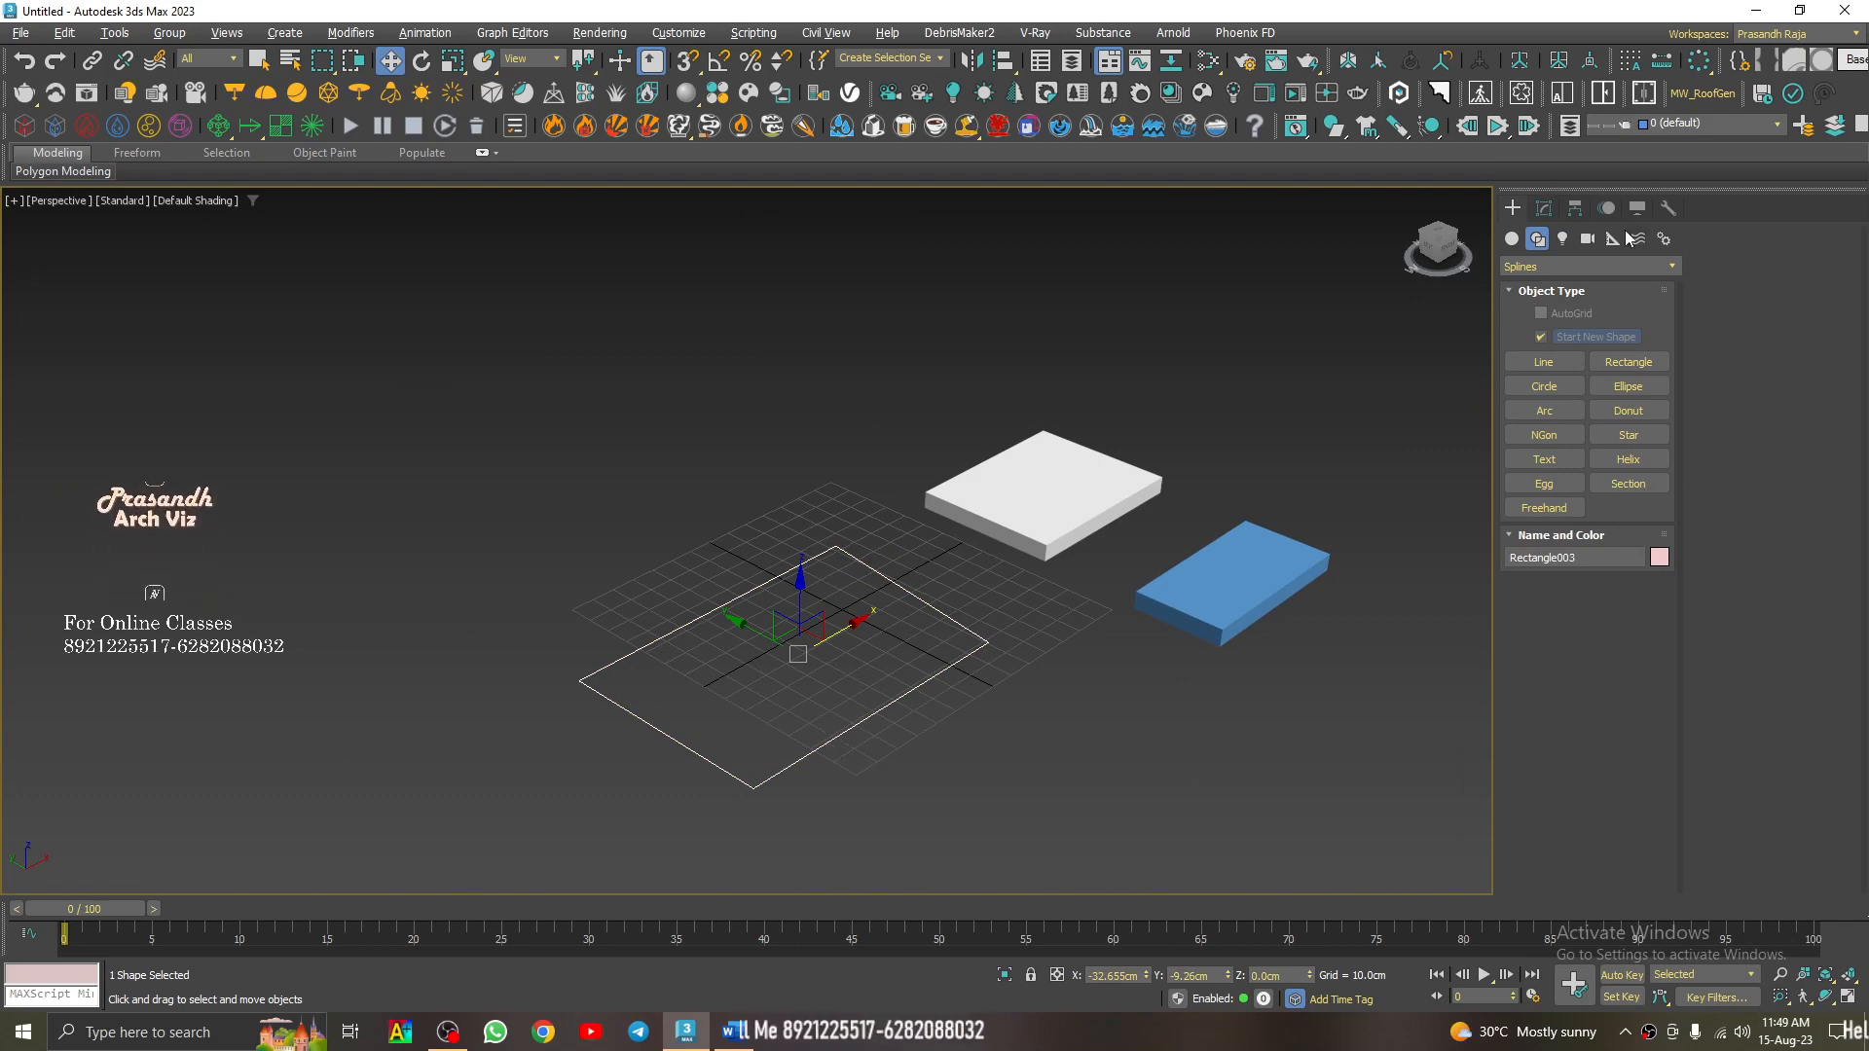
pyautogui.click(1544, 208)
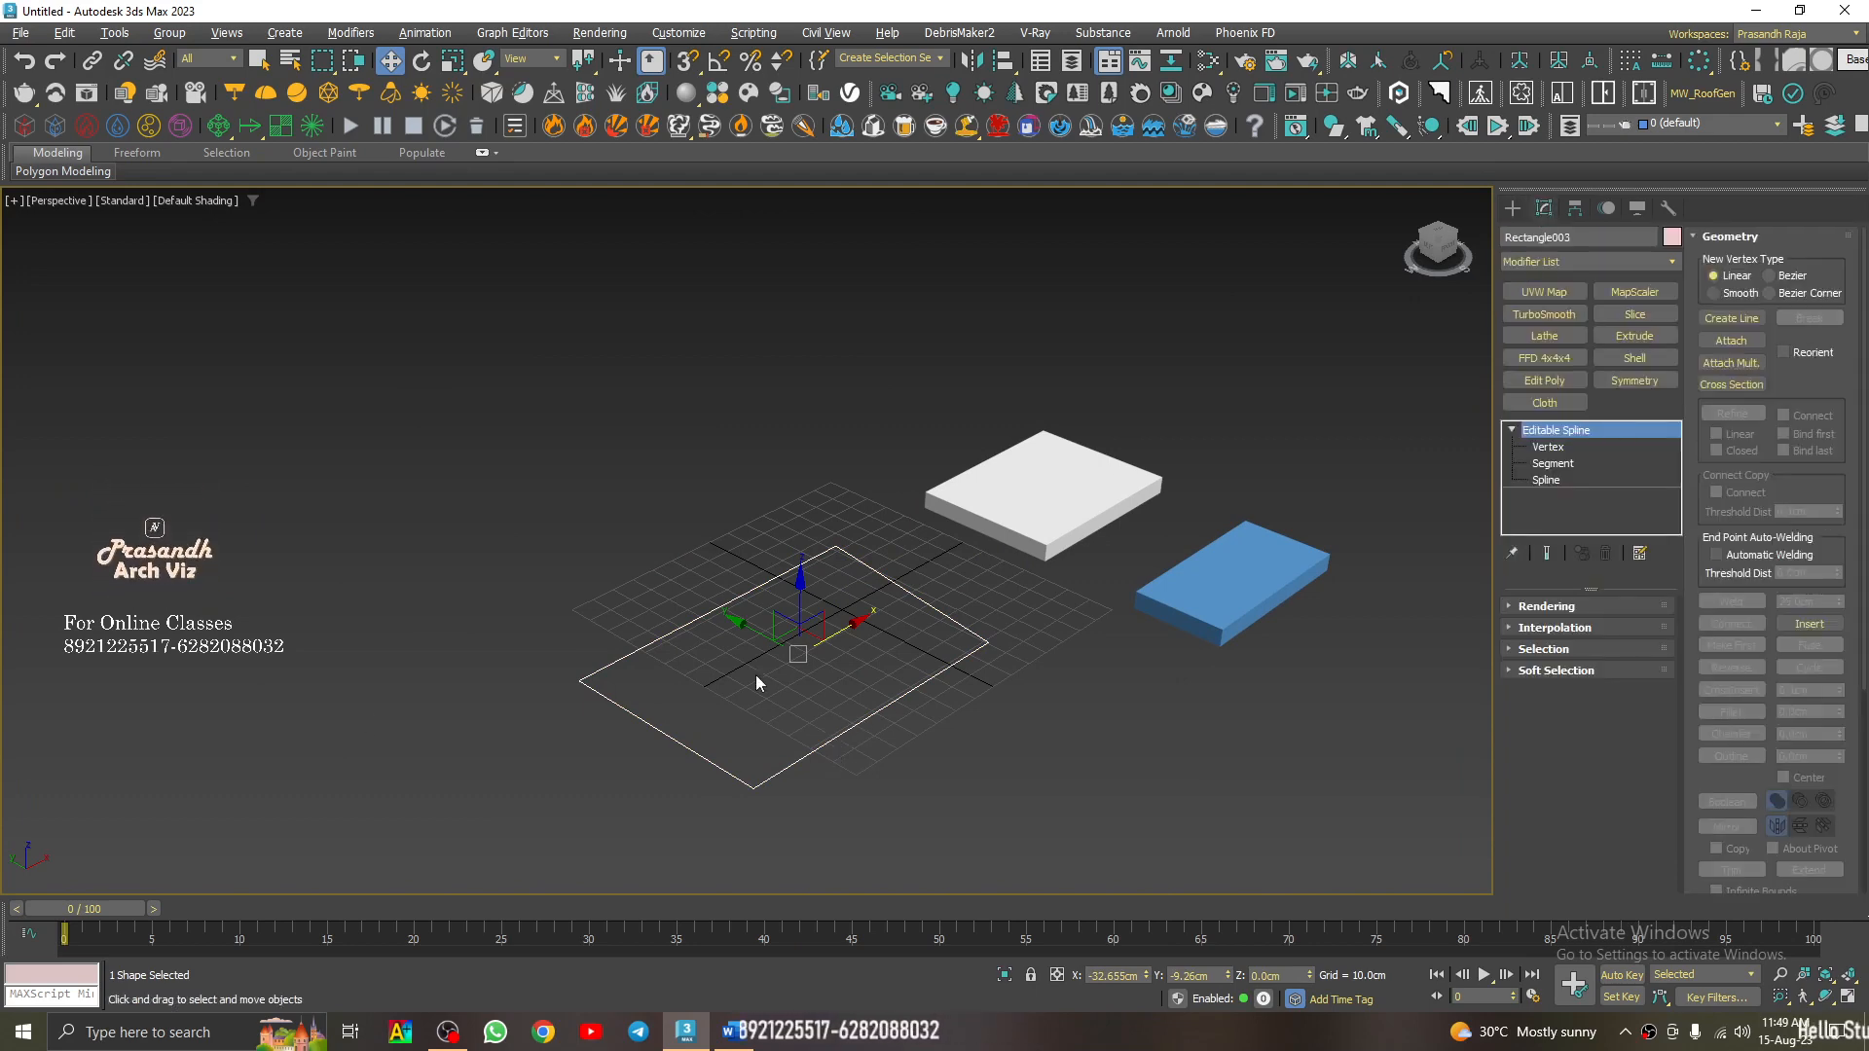
pyautogui.scroll(5, 755, 674)
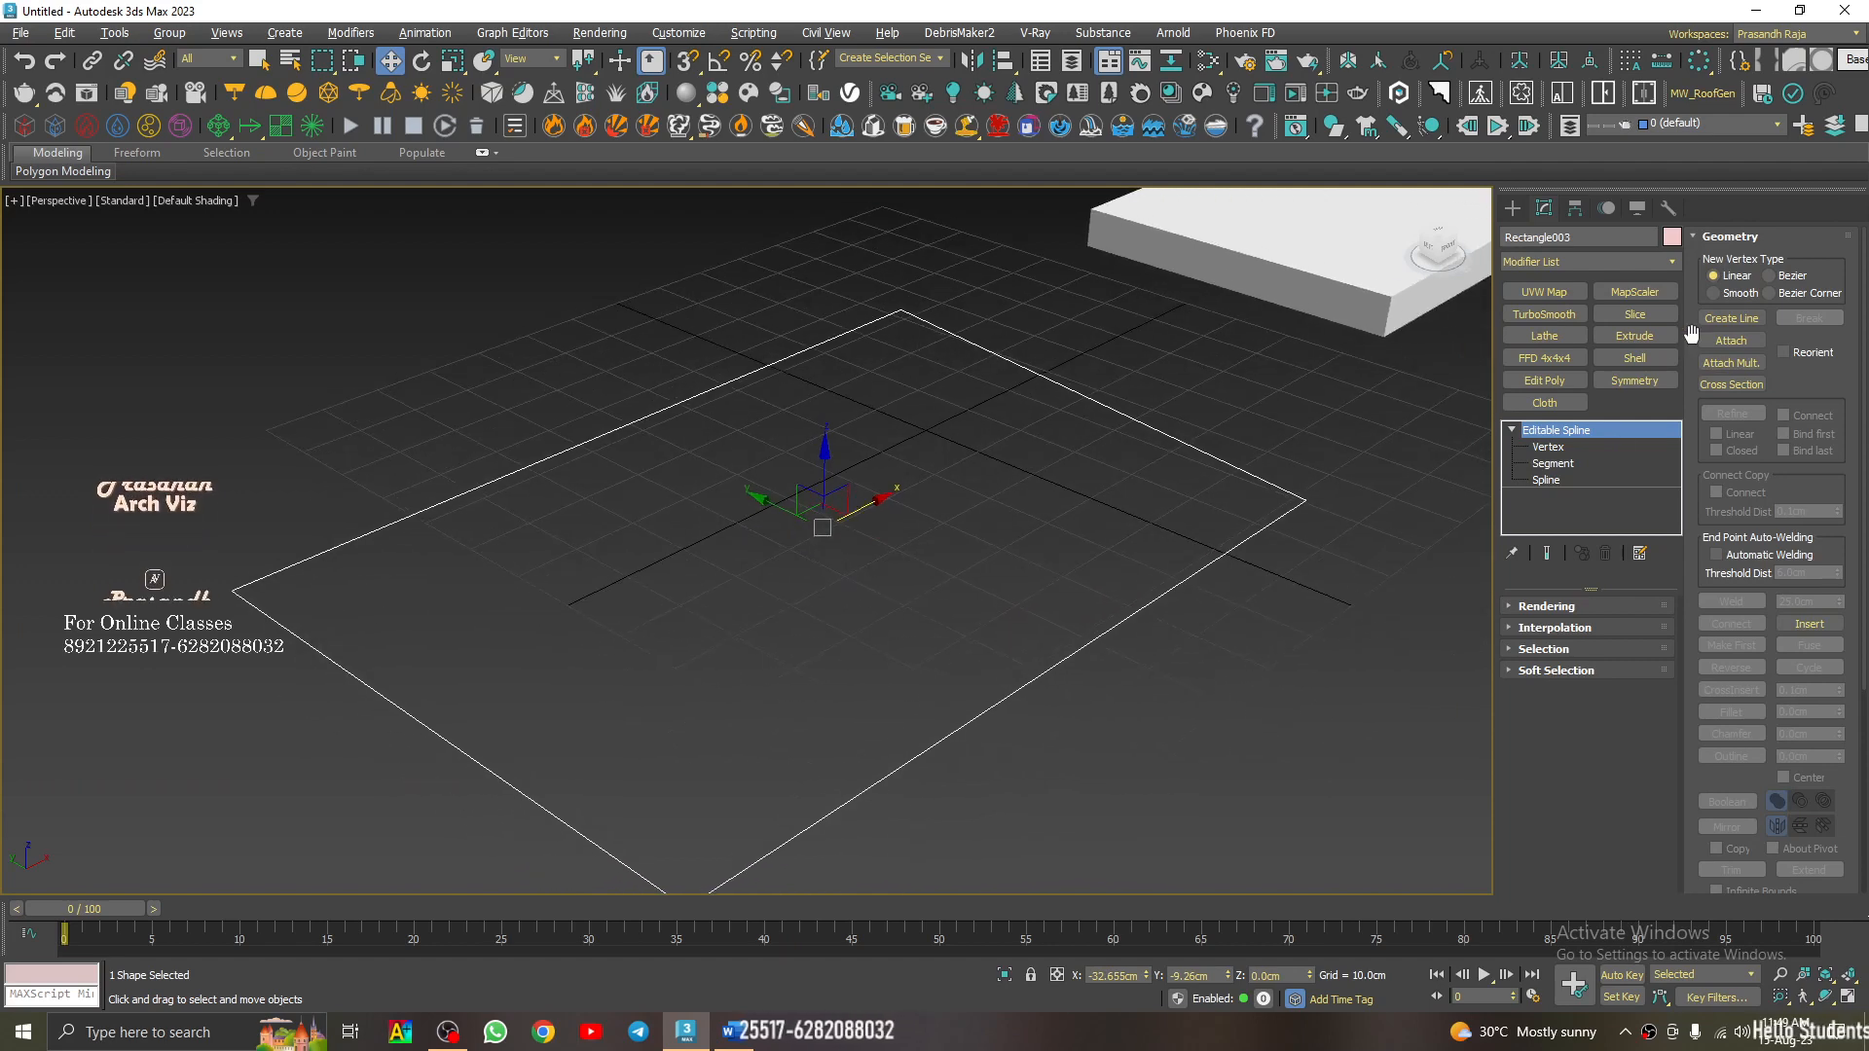
pyautogui.click(1635, 336)
pyautogui.scroll(-2, 665, 640)
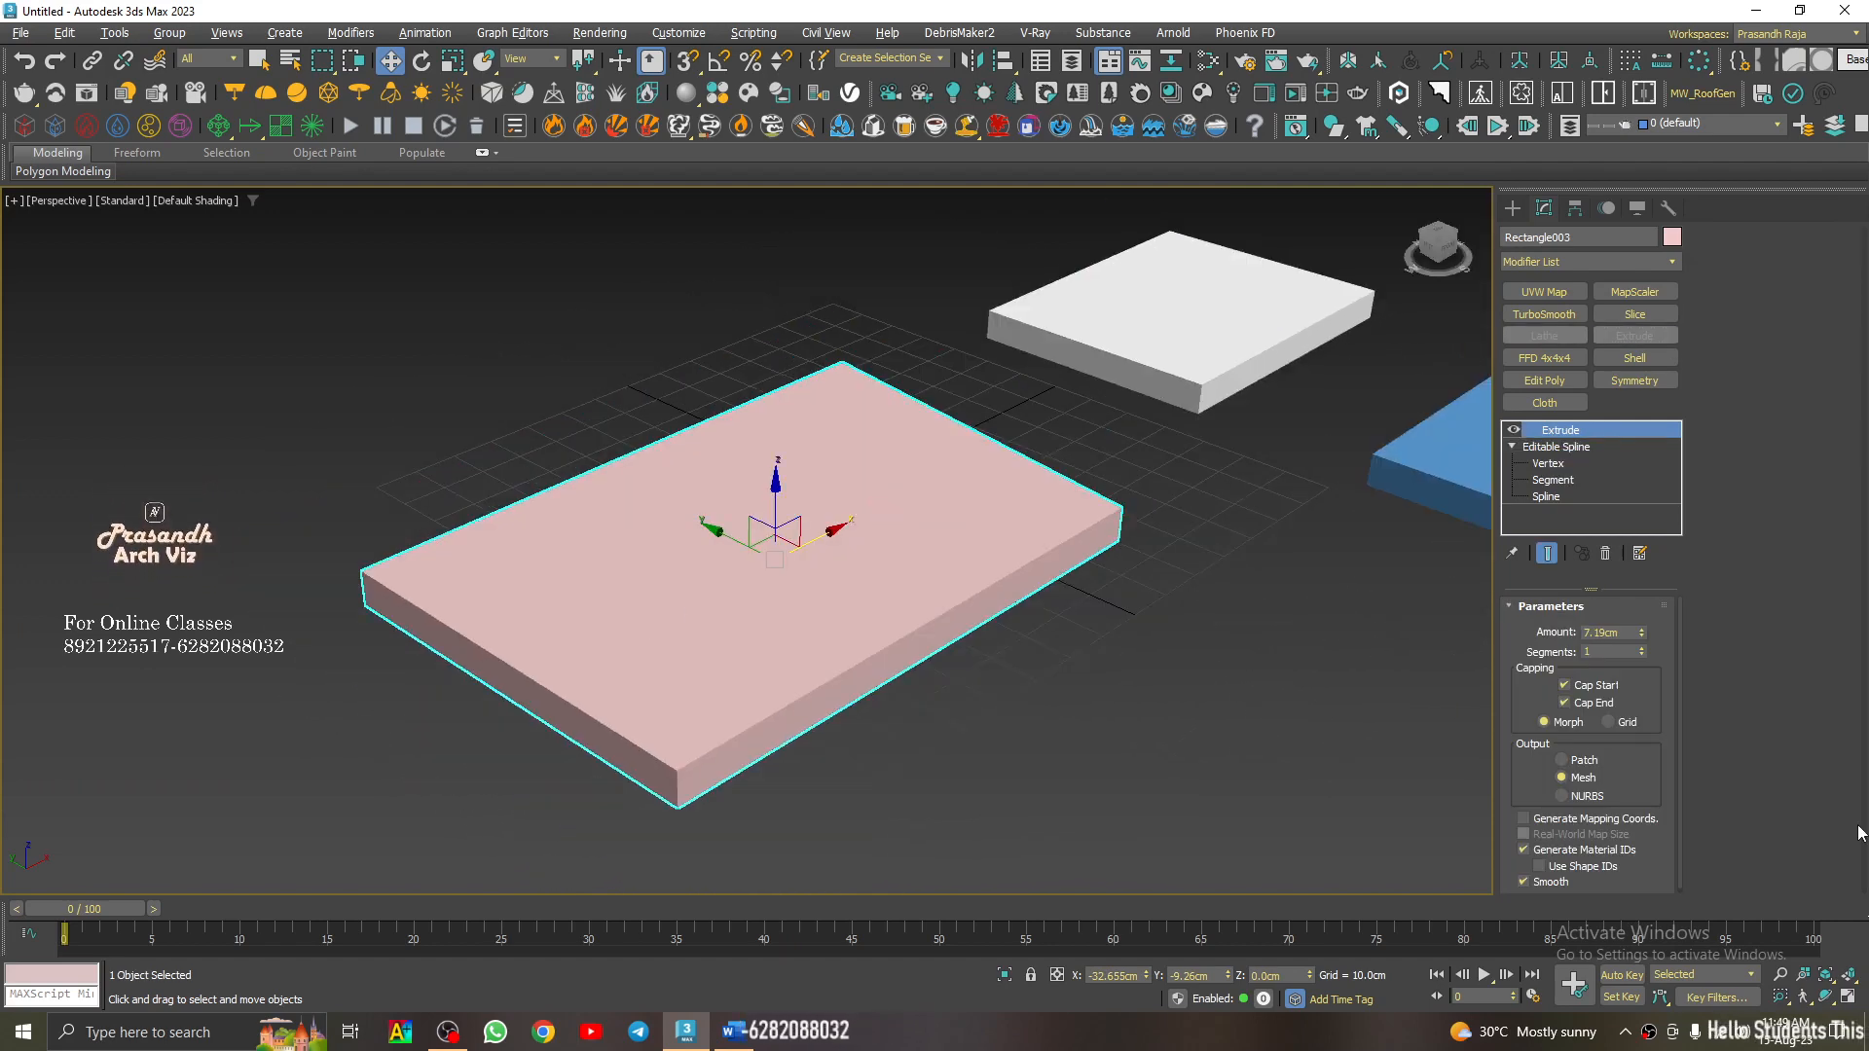